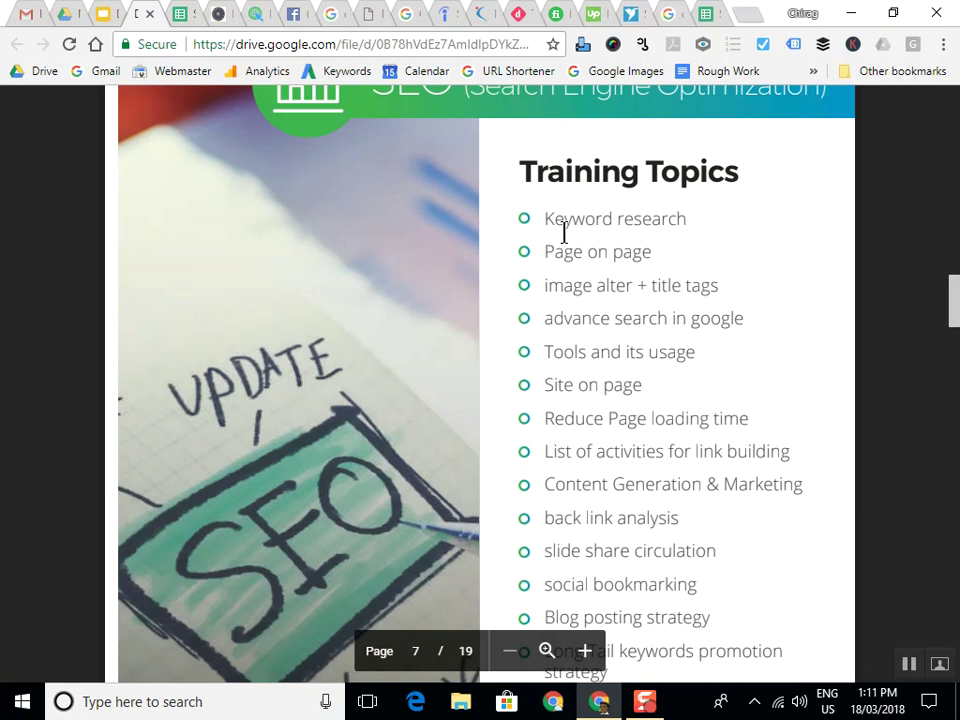
Go to the Keyword Planner site and sign in to AdWords with the account password
{"action": "left_click", "coordinate": [664, 14]}
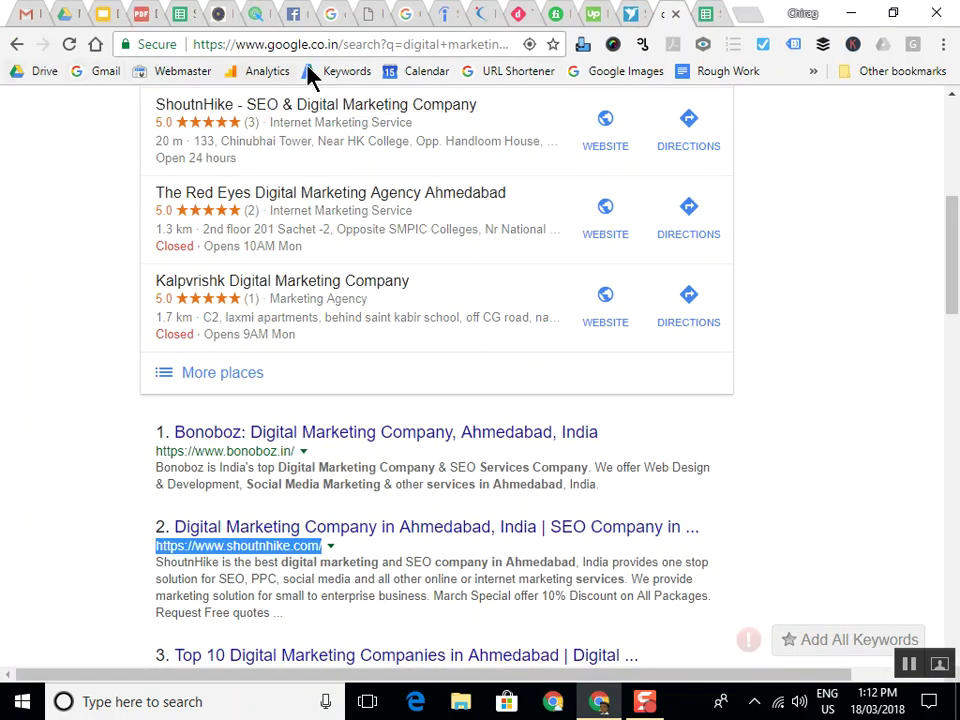
{"action": "left_click", "coordinate": [352, 76]}
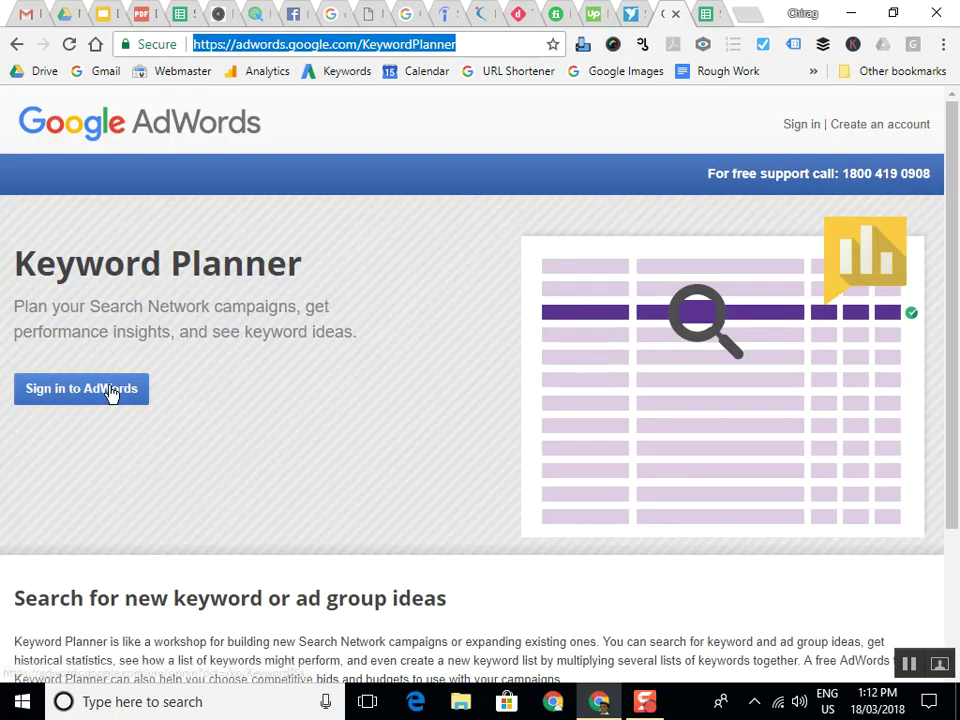
{"action": "left_click", "coordinate": [112, 393]}
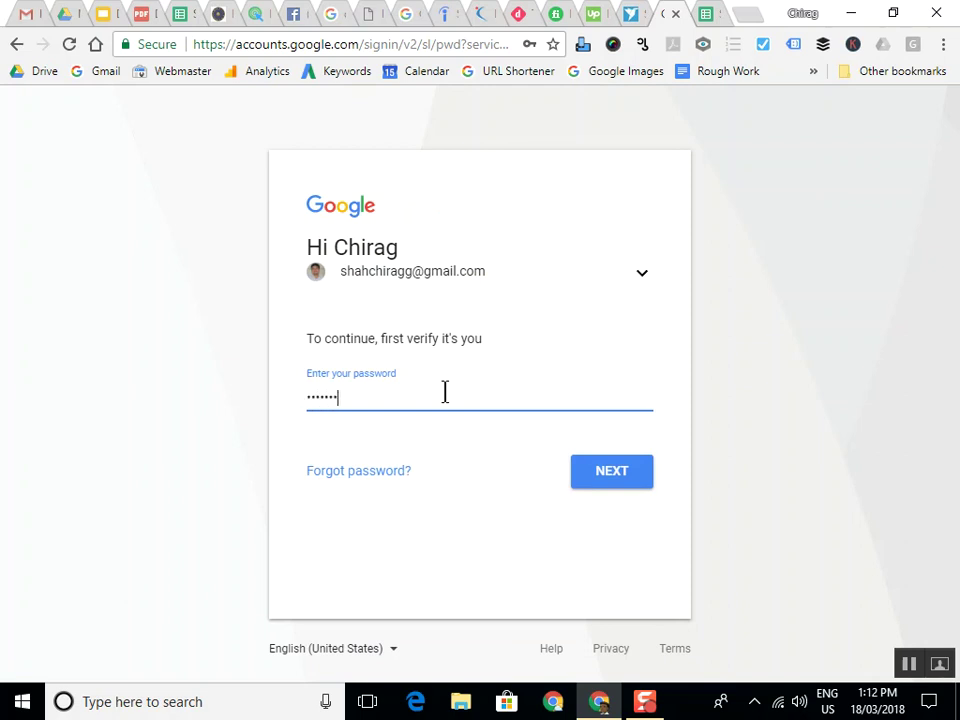
{"action": "left_click", "coordinate": [615, 470]}
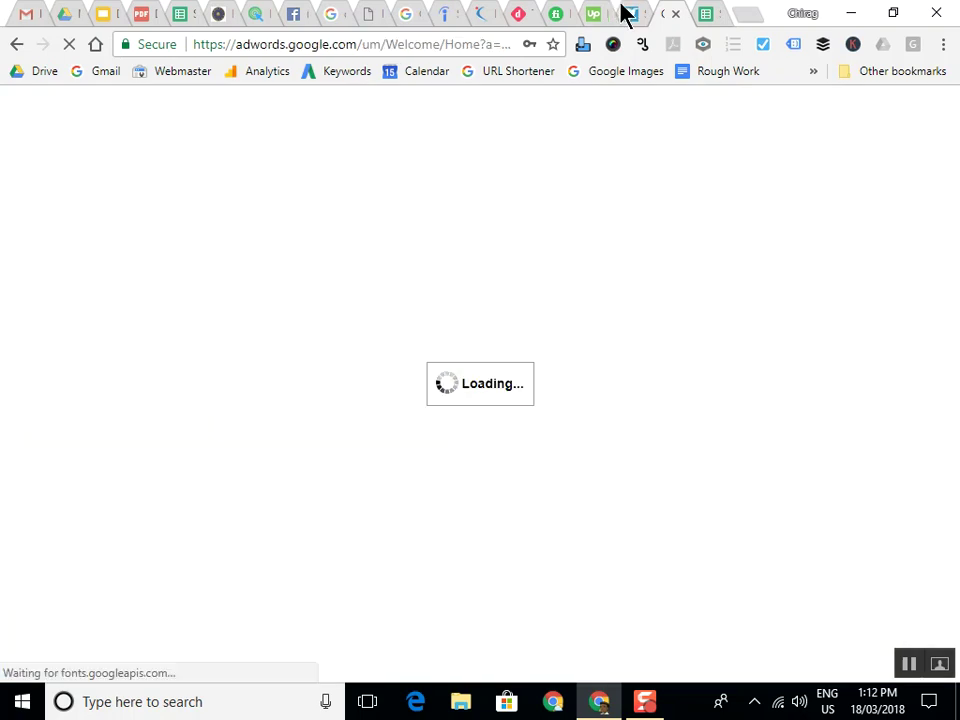
Close the three freelance marketplace pages, including Upwork and Fiverr
{"action": "left_click", "coordinate": [628, 15]}
{"action": "left_click", "coordinate": [643, 18]}
{"action": "left_click", "coordinate": [593, 17]}
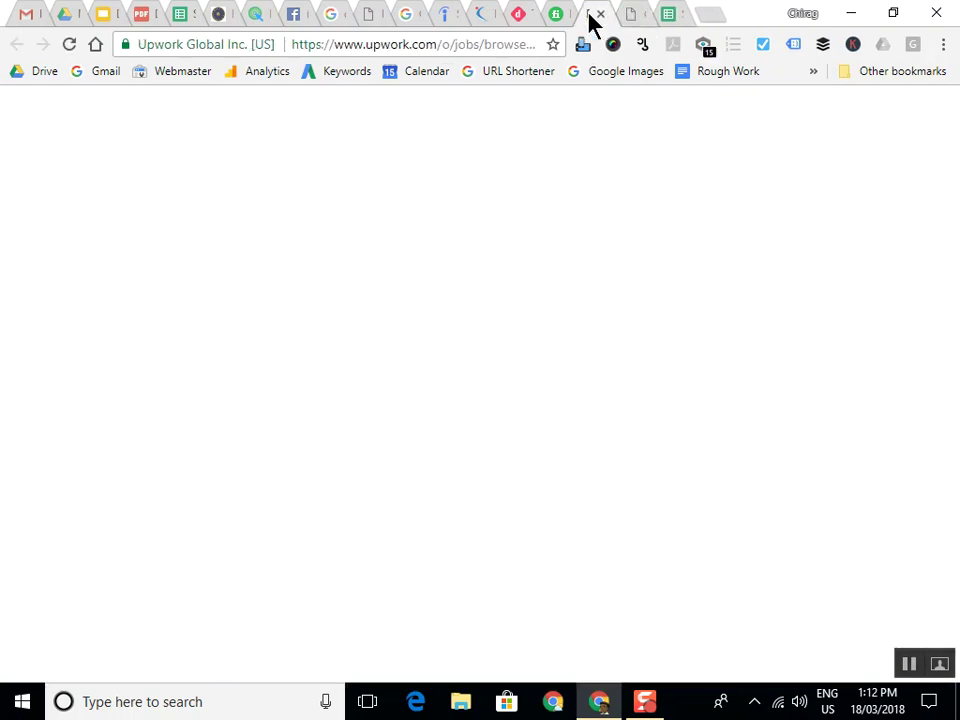
{"action": "left_click", "coordinate": [602, 12]}
{"action": "left_click", "coordinate": [553, 18]}
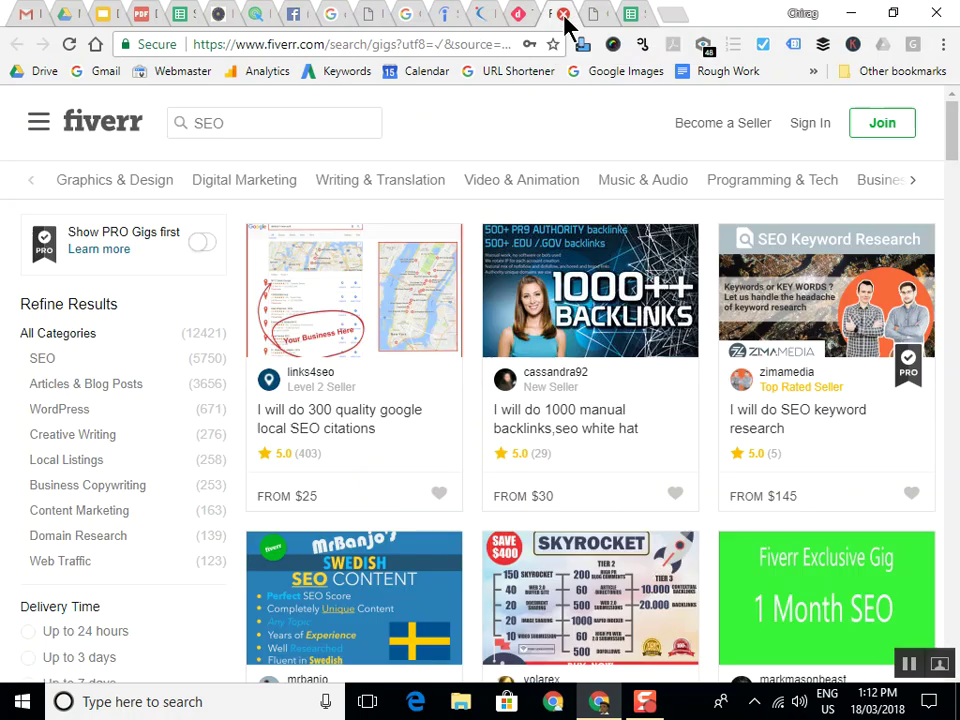
{"action": "left_click", "coordinate": [563, 15]}
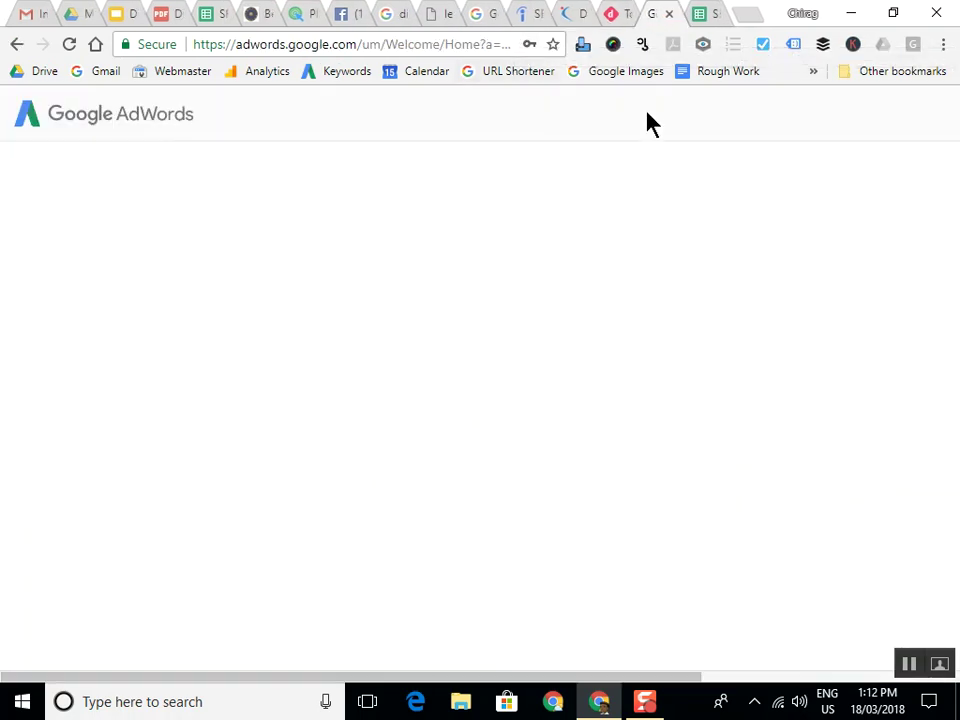
Select the AdWords account and open the previous version of Keyword Planner
{"action": "left_click", "coordinate": [551, 374]}
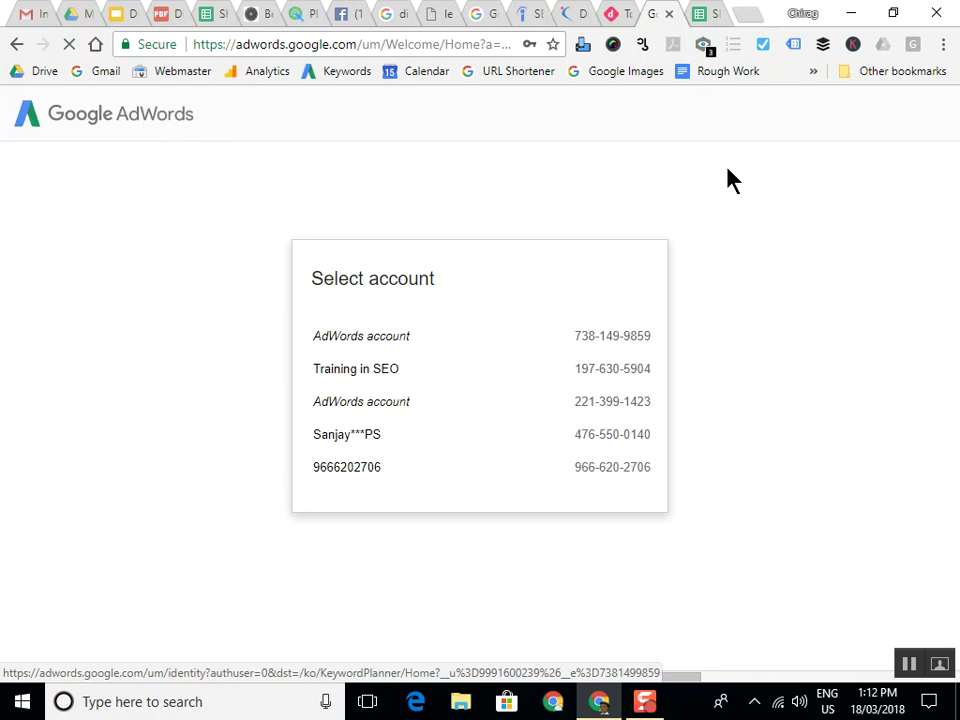
{"action": "left_click", "coordinate": [703, 46]}
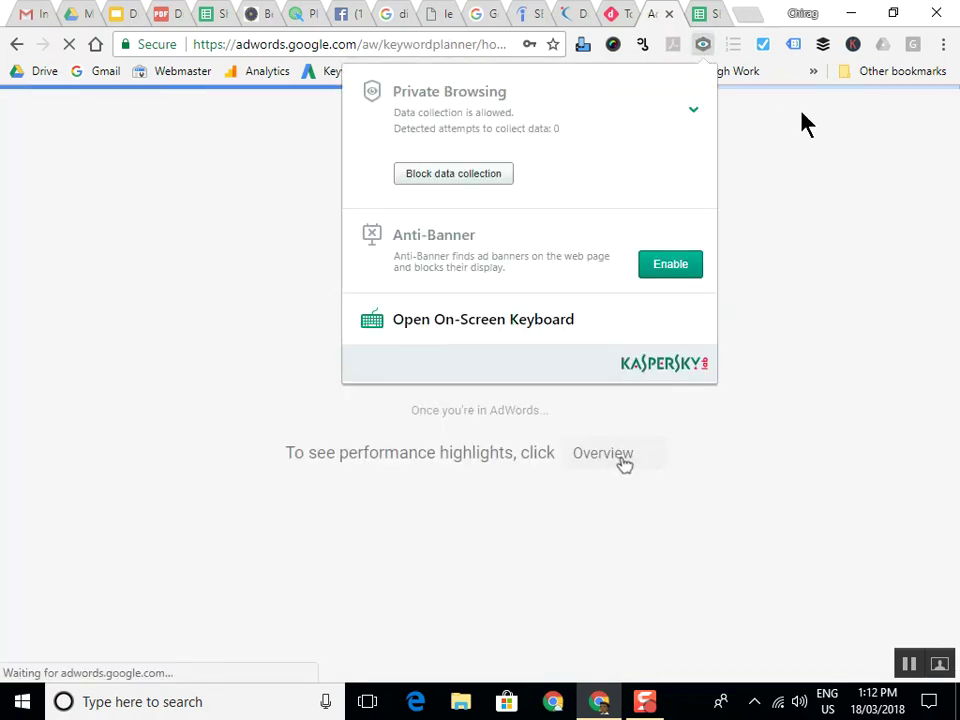
{"action": "left_click", "coordinate": [810, 196]}
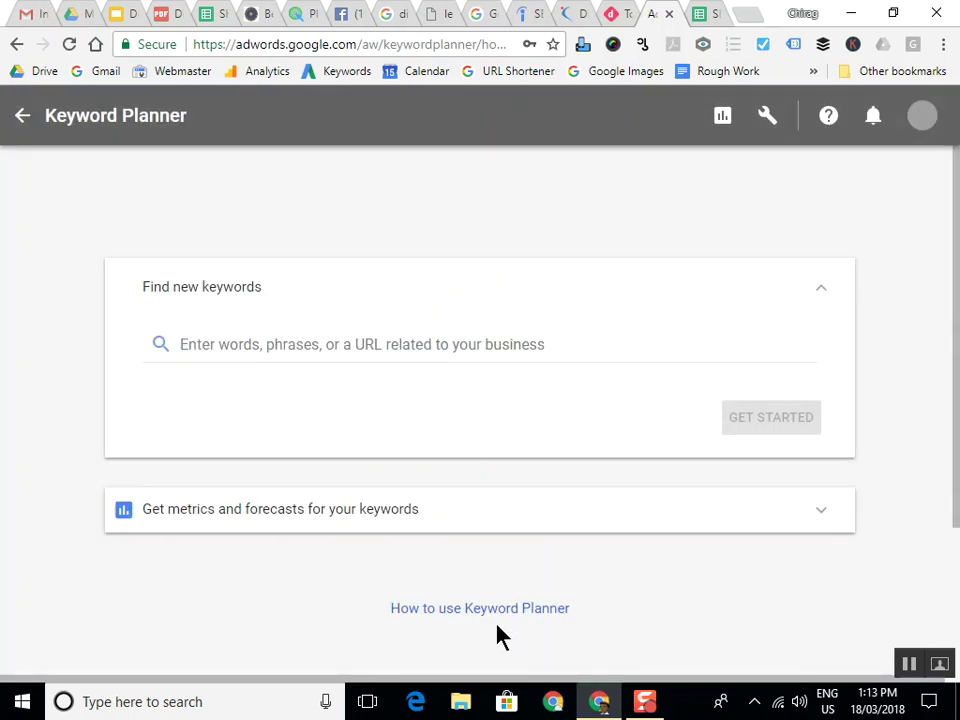
{"action": "scroll", "coordinate": [500, 638], "scroll_direction": "down", "scroll_amount": 3}
{"action": "left_click", "coordinate": [477, 636]}
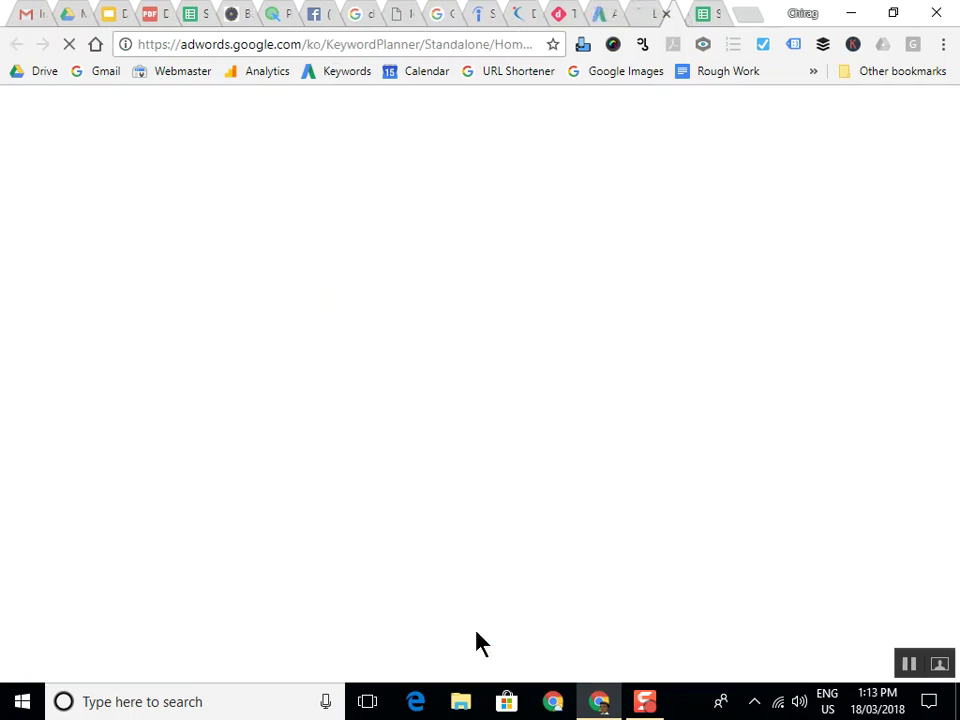
Close the Naukri digital marketing jobs page and the pages on either side of it
{"action": "left_click", "coordinate": [541, 12]}
{"action": "left_click", "coordinate": [556, 14]}
{"action": "left_click", "coordinate": [508, 14]}
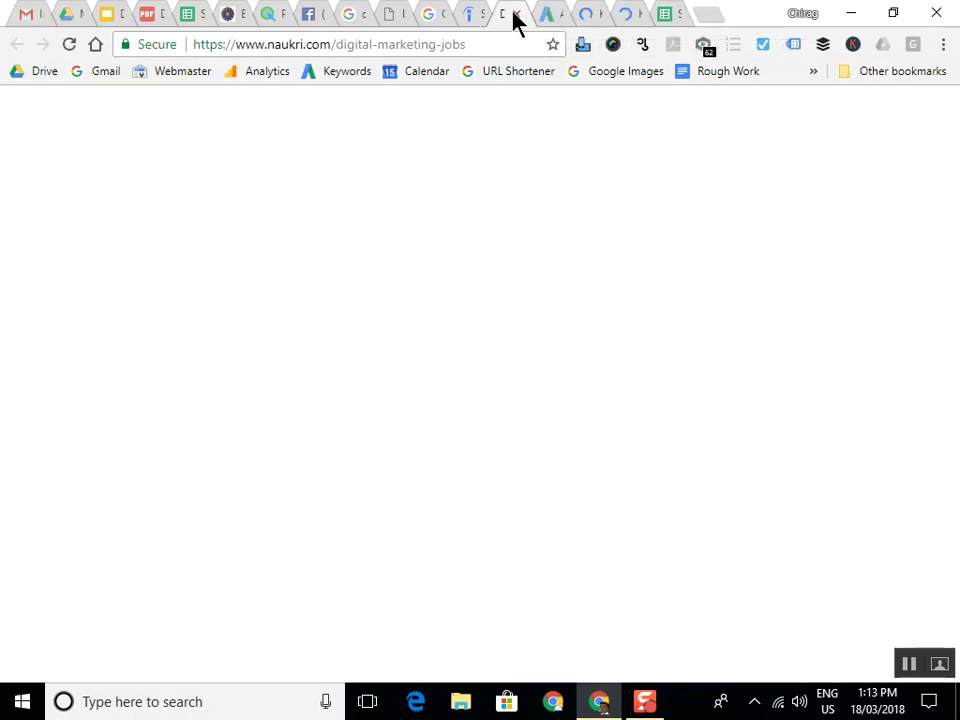
{"action": "key", "text": "ctrl+w"}
{"action": "left_click", "coordinate": [476, 16]}
{"action": "key", "text": "ctrl+w"}
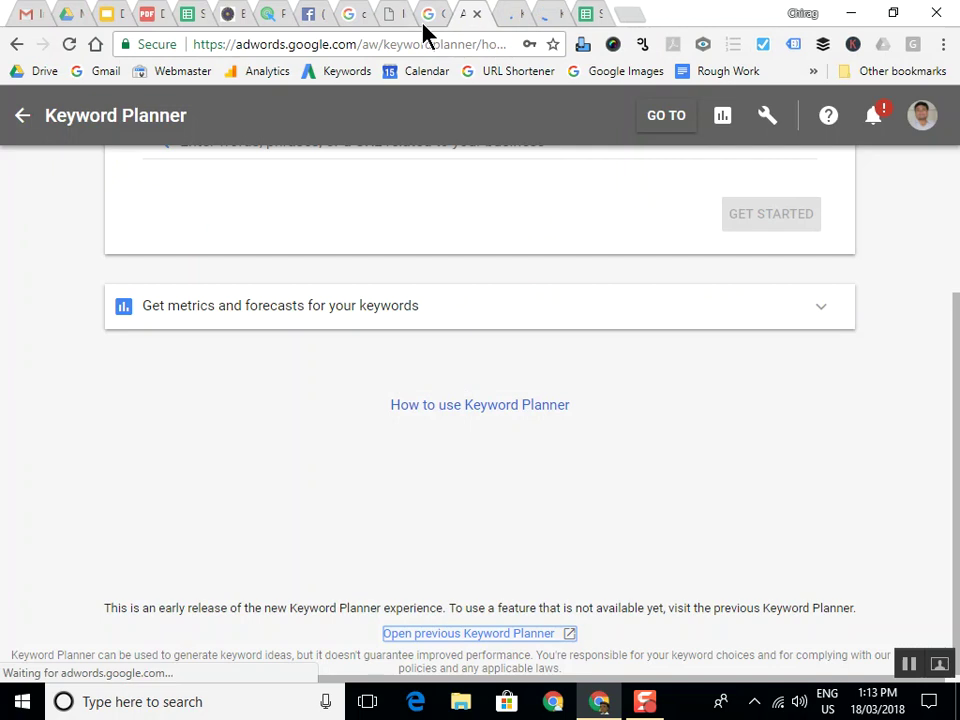
Switch to the second previous-version Keyword Planner page and reload its address
{"action": "left_click", "coordinate": [606, 13]}
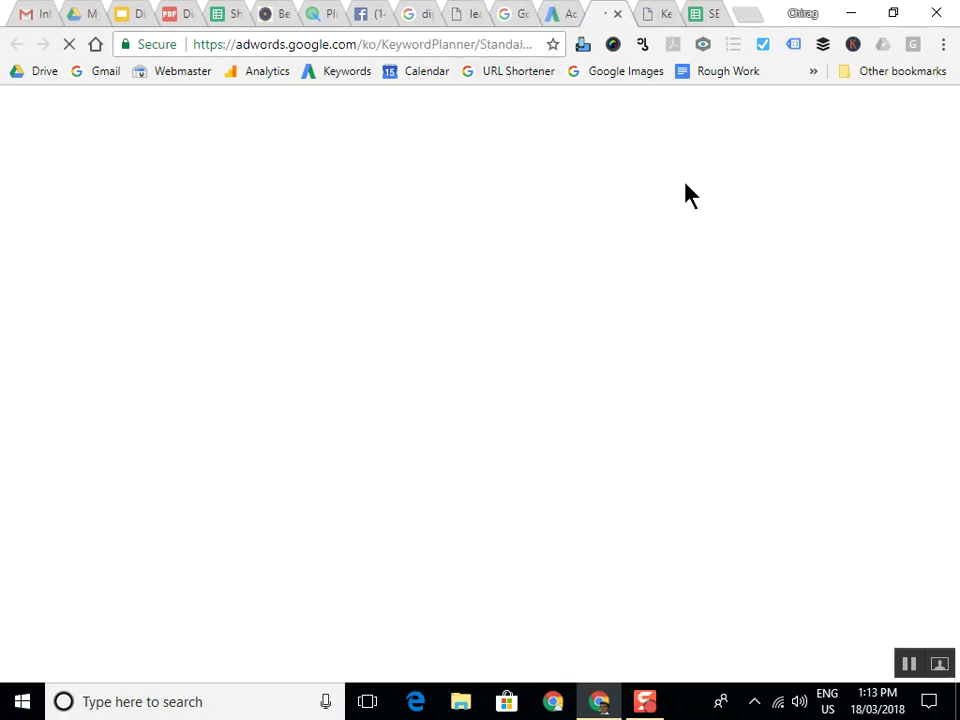
{"action": "left_click", "coordinate": [655, 12]}
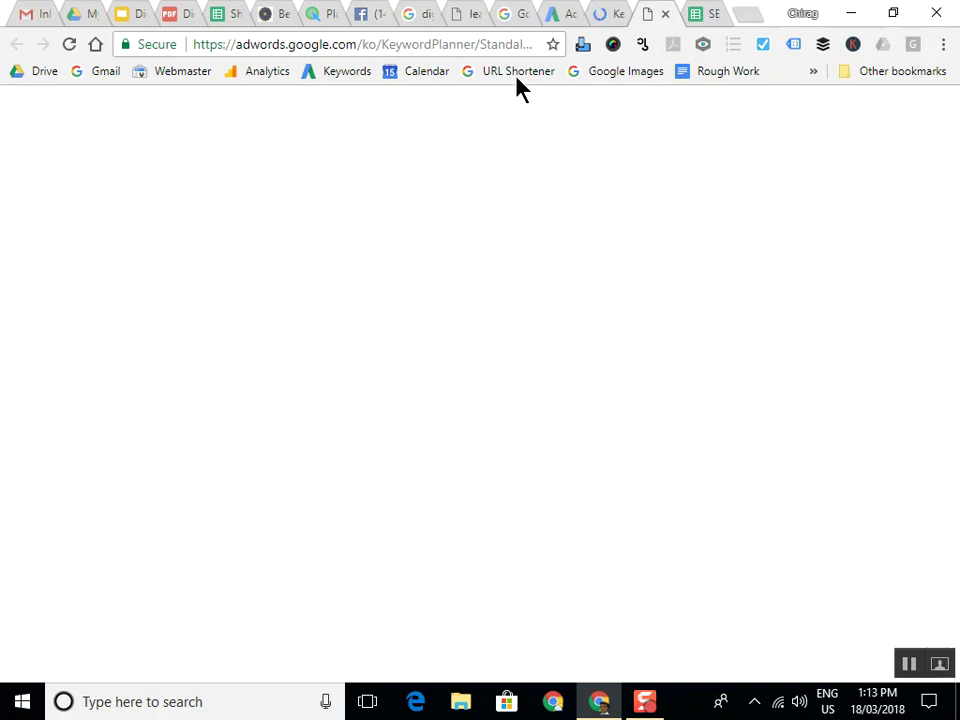
{"action": "left_click", "coordinate": [513, 44]}
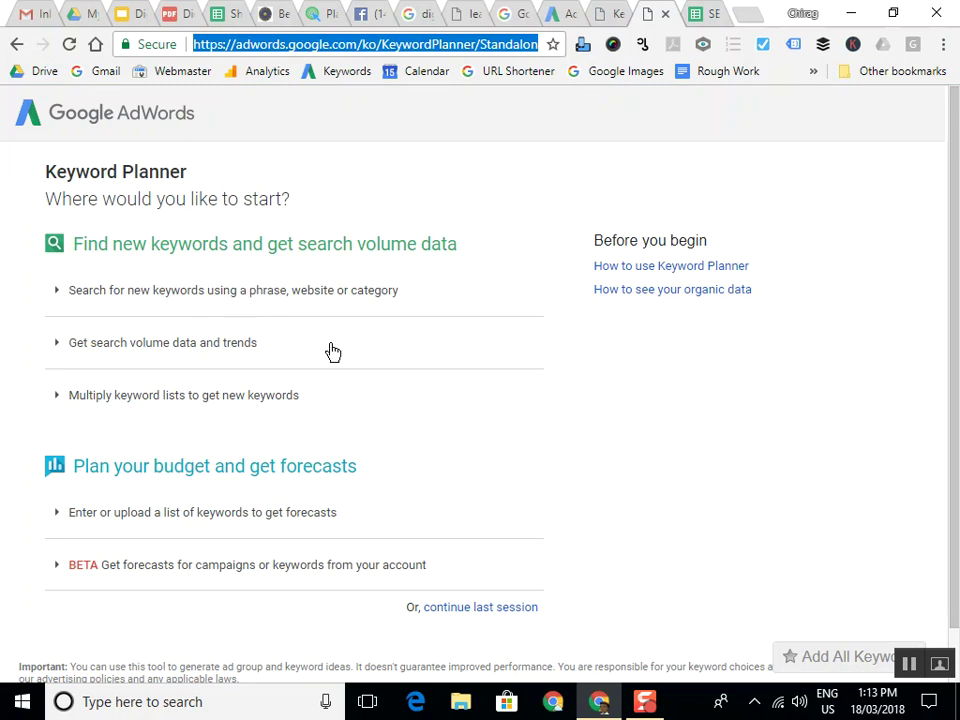
Start a new keyword search by phrase, website or category and enter "ac service" as the product or service
{"action": "left_click", "coordinate": [257, 300]}
{"action": "left_click", "coordinate": [272, 395]}
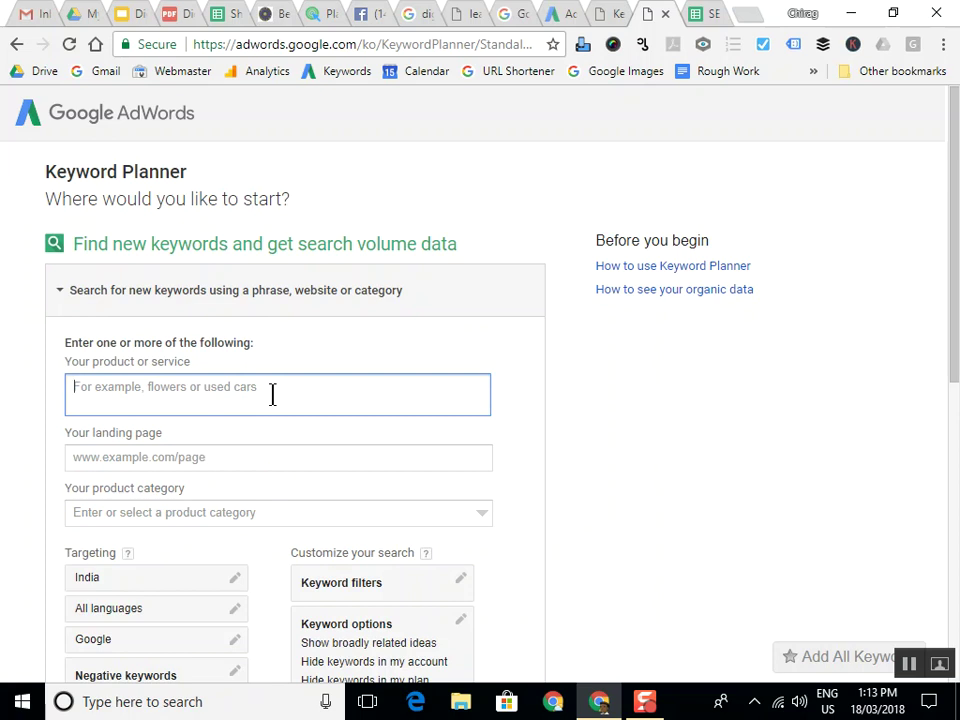
{"action": "type", "text": "ac service"}
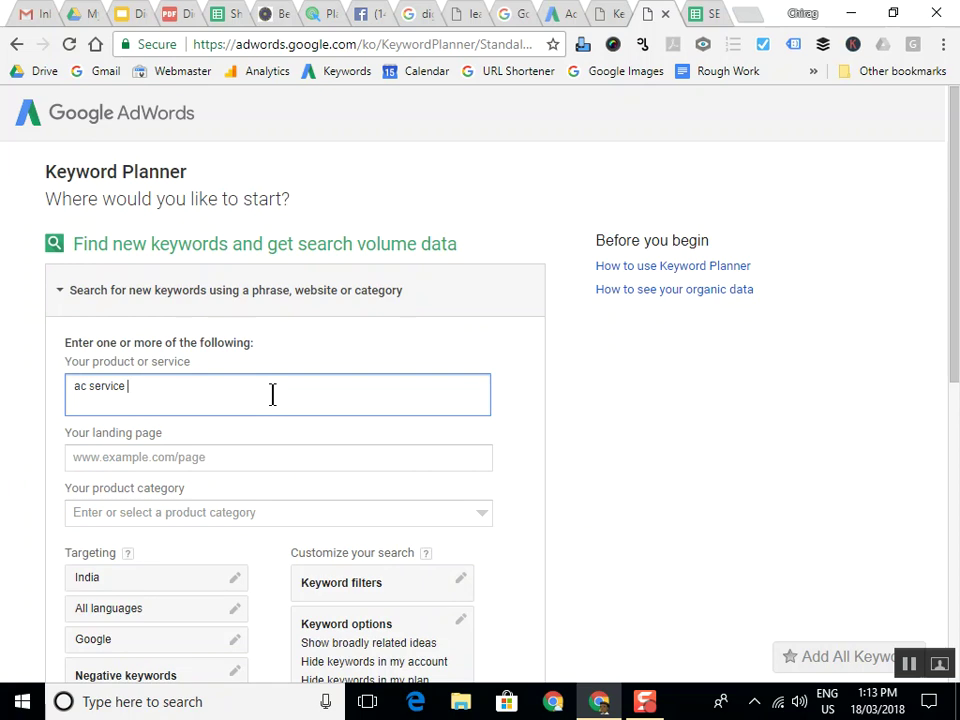
Replace India with Ahmedabad, Gujarat, India as the targeted location and save the targeting
{"action": "scroll", "coordinate": [272, 395], "scroll_direction": "down", "scroll_amount": 3}
{"action": "left_click", "coordinate": [141, 306]}
{"action": "left_click", "coordinate": [162, 370]}
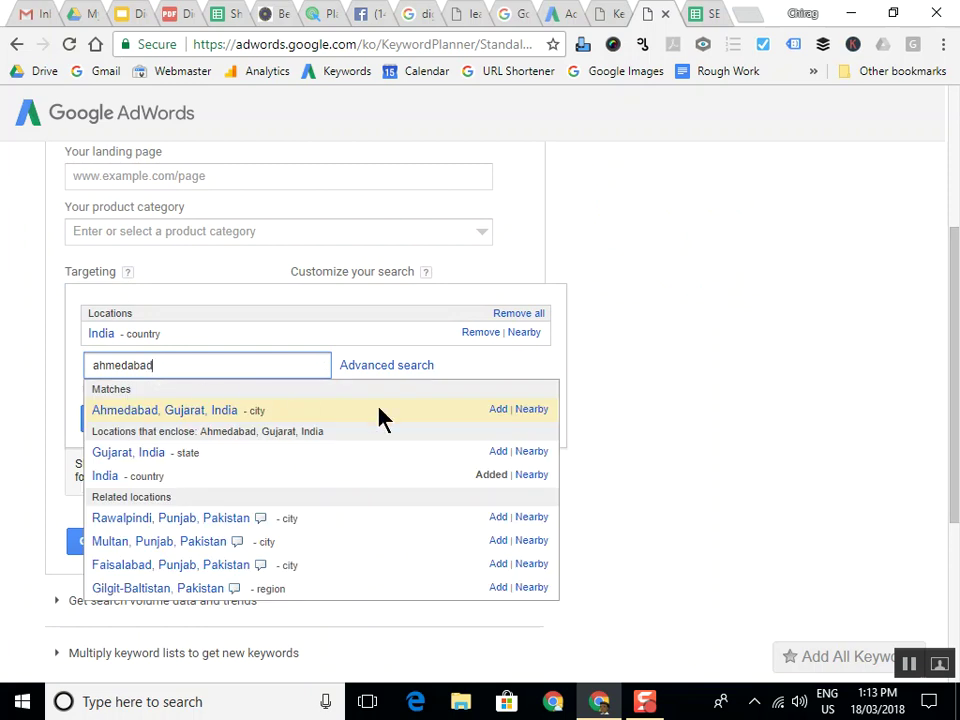
{"action": "left_click", "coordinate": [498, 410]}
{"action": "left_click", "coordinate": [470, 356]}
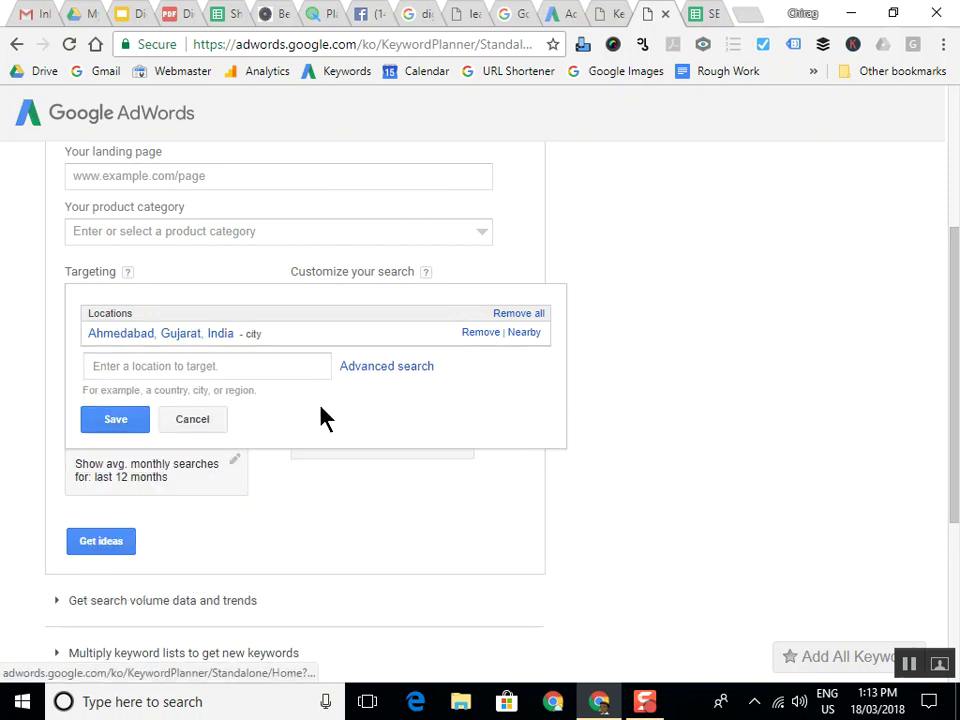
{"action": "left_click", "coordinate": [100, 422]}
Check the entered search criteria and get keyword ideas for "ac service"
{"action": "scroll", "coordinate": [104, 305], "scroll_direction": "up", "scroll_amount": 3}
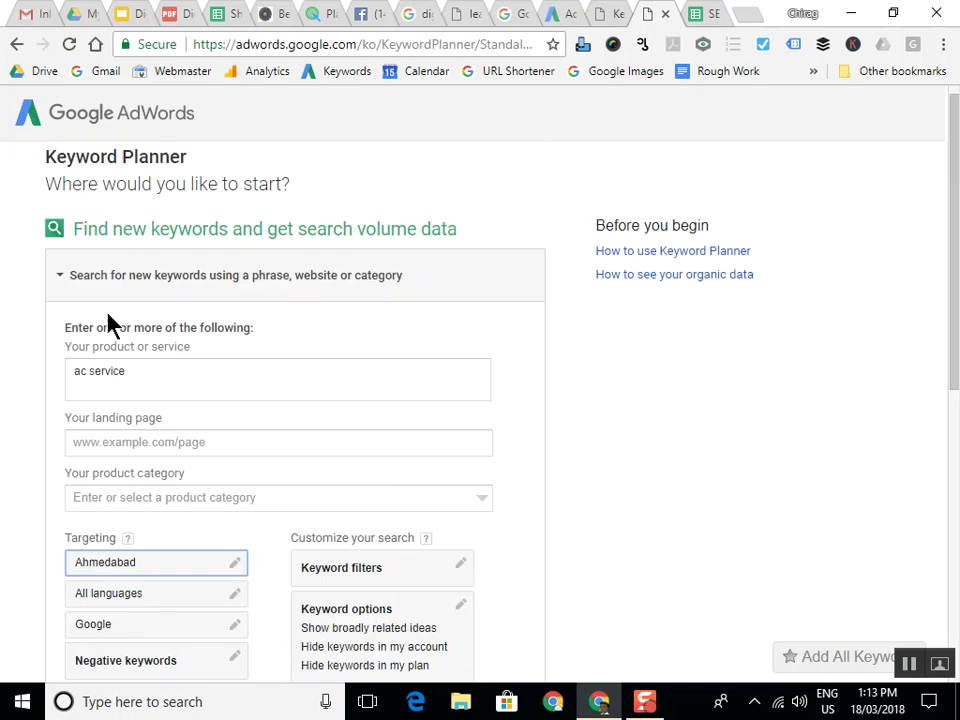
{"action": "scroll", "coordinate": [162, 440], "scroll_direction": "down", "scroll_amount": 5}
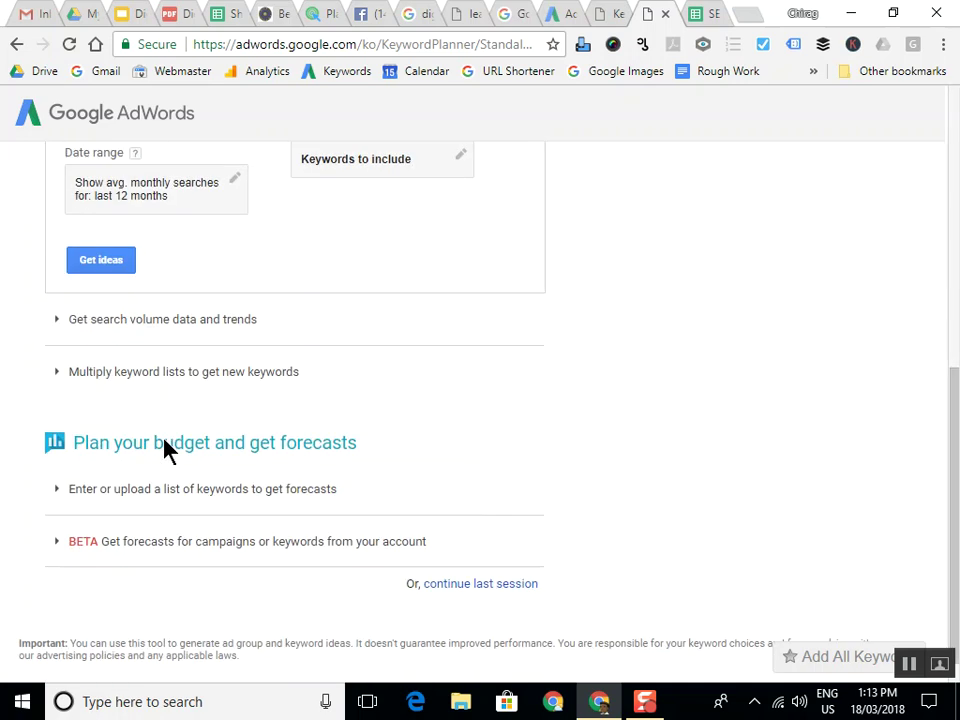
{"action": "left_click", "coordinate": [118, 279]}
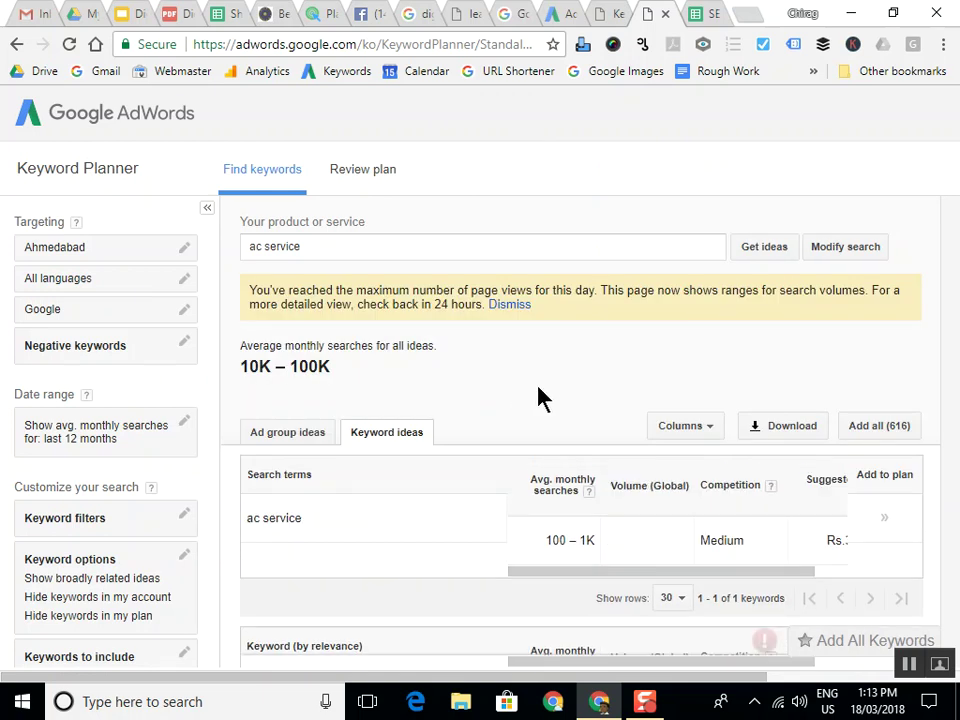
Reload Keyword Planner to return to its start page
{"action": "left_click", "coordinate": [69, 44]}
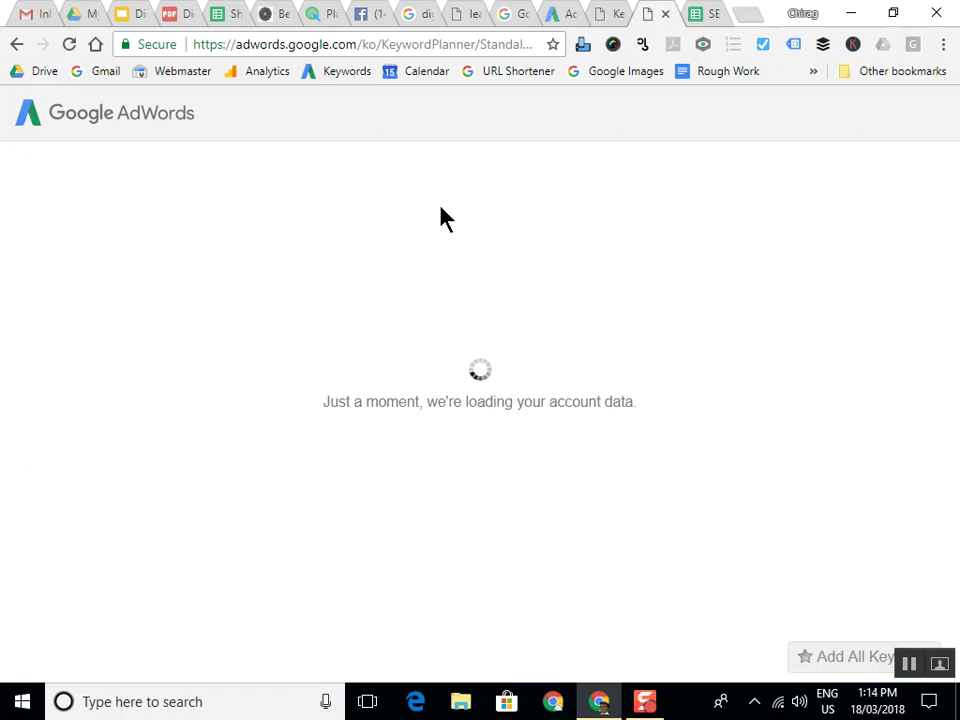
{"action": "left_click", "coordinate": [415, 48]}
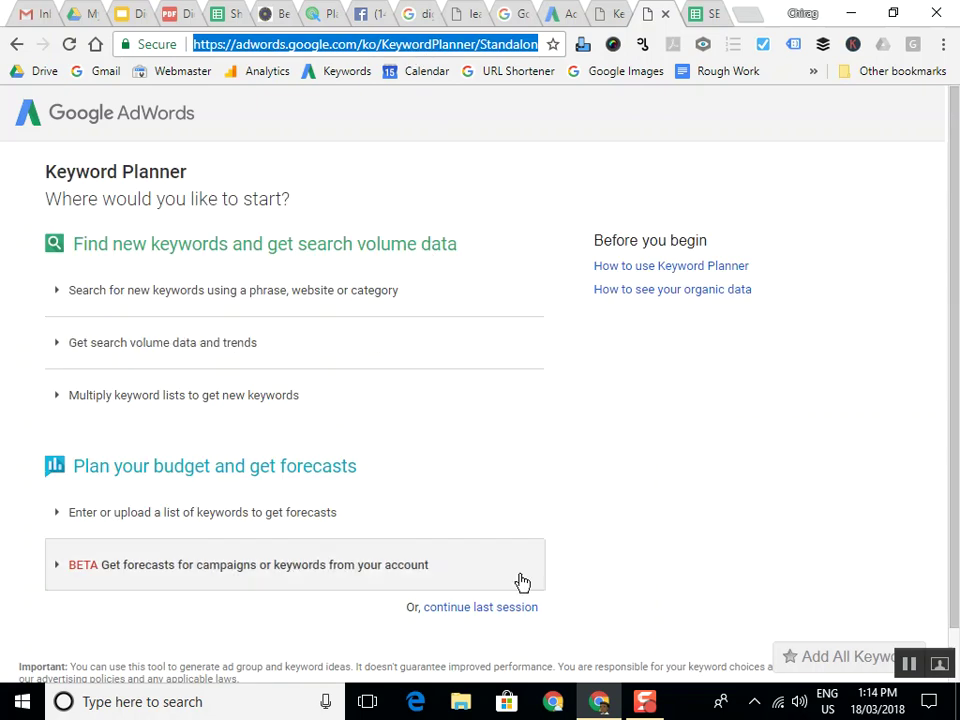
Minimize the current browser window, open Chrome with the ShoutnHike profile and maximize it
{"action": "left_click", "coordinate": [595, 701]}
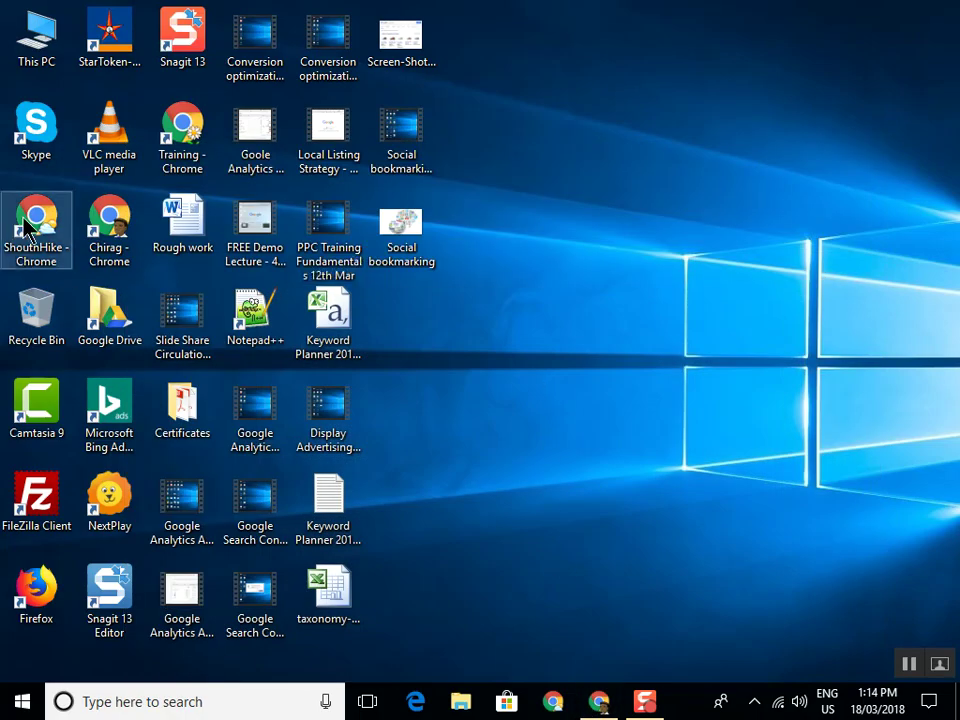
{"action": "double_click", "coordinate": [28, 215]}
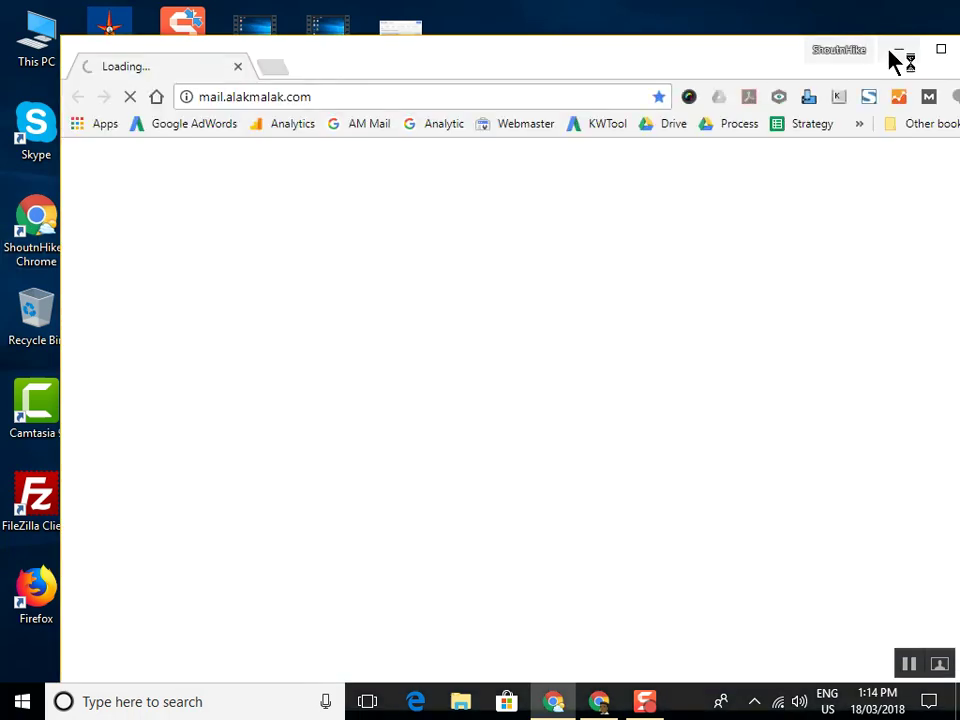
{"action": "left_click", "coordinate": [939, 51]}
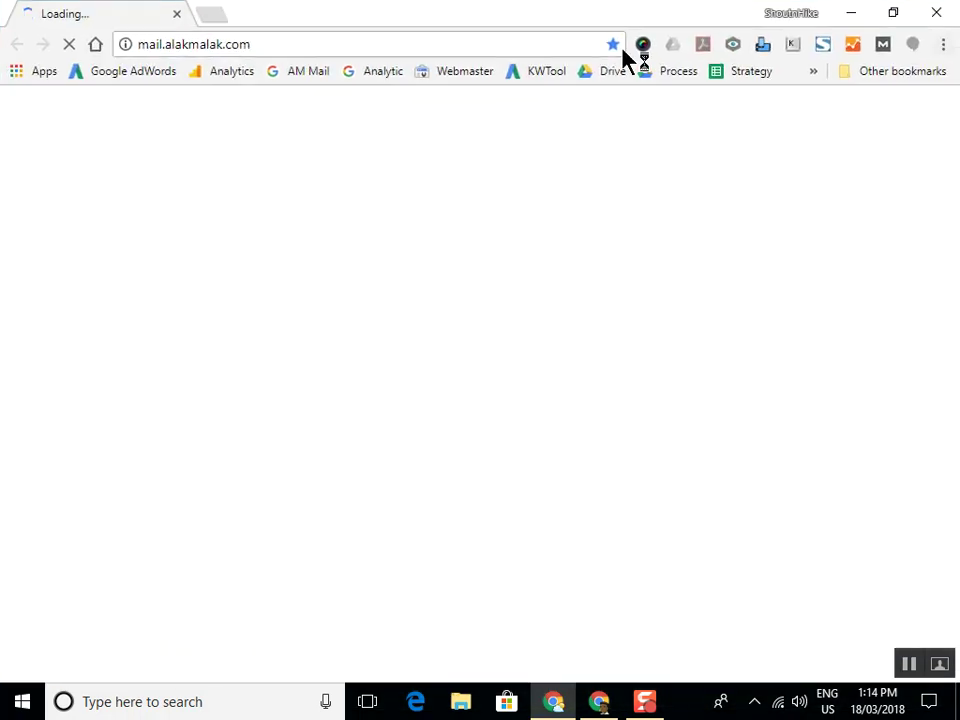
Go to the Keyword Planner site in the ShoutnHike profile and sign in to AdWords
{"action": "left_click", "coordinate": [475, 40]}
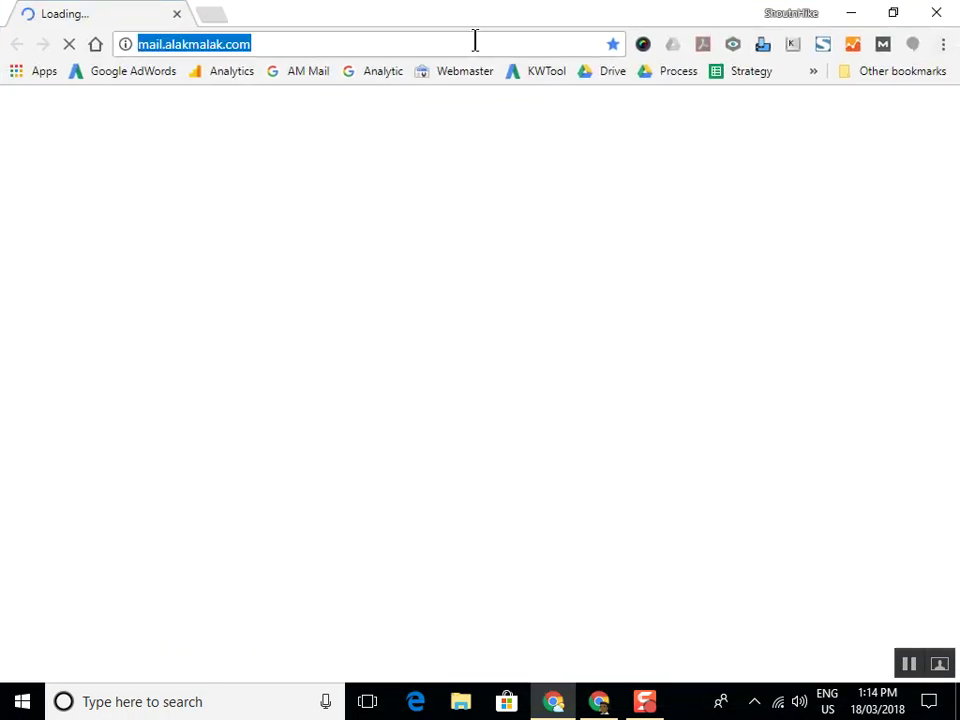
{"action": "left_click", "coordinate": [150, 72]}
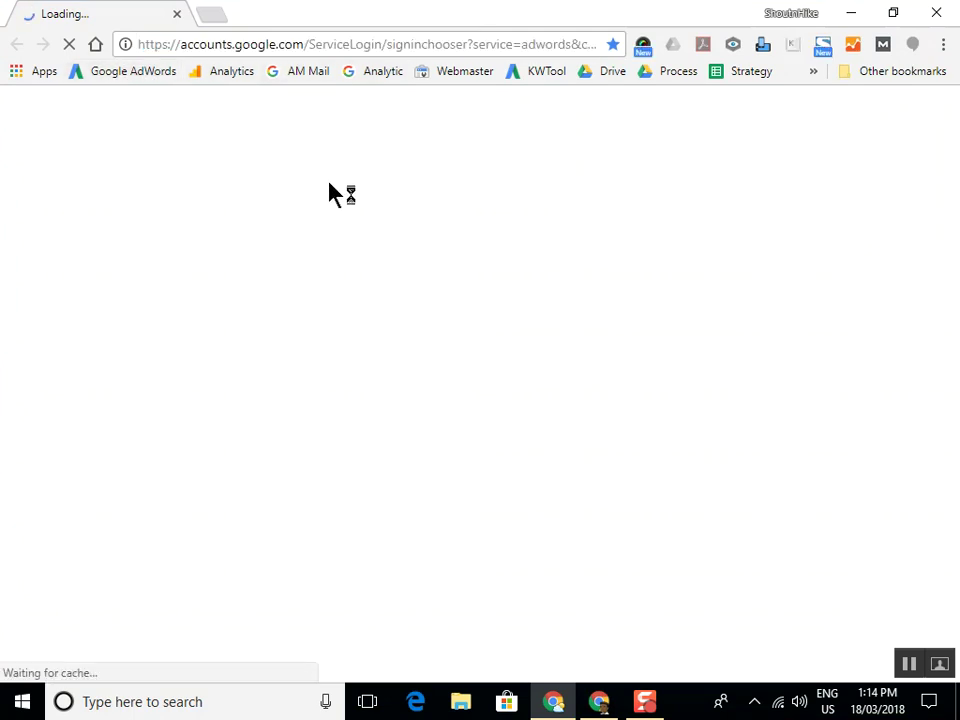
{"action": "left_click", "coordinate": [537, 71]}
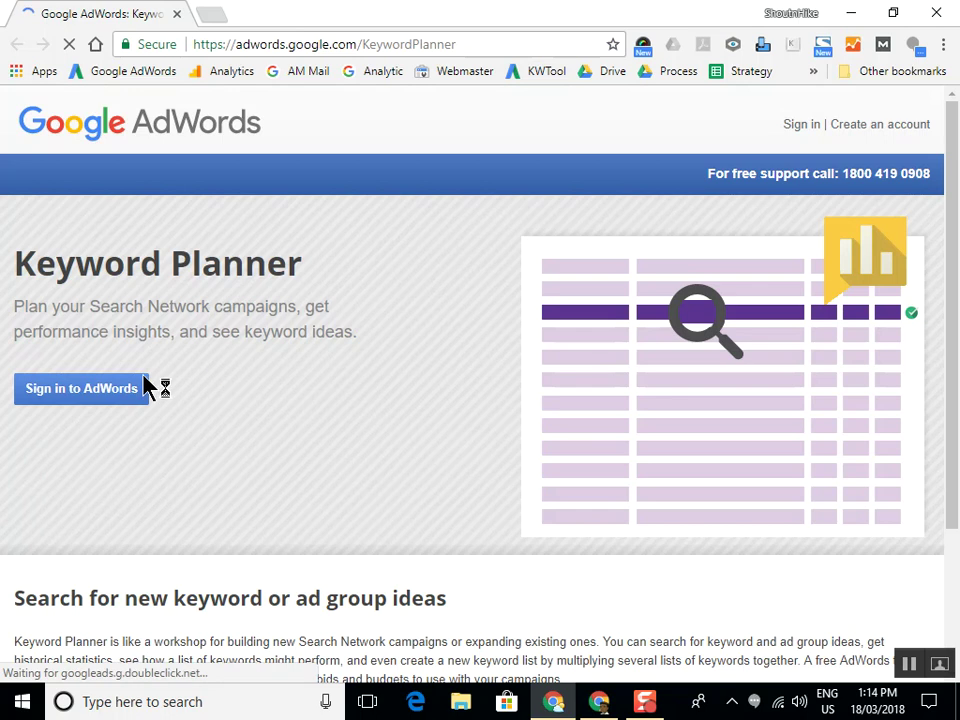
{"action": "left_click", "coordinate": [120, 392]}
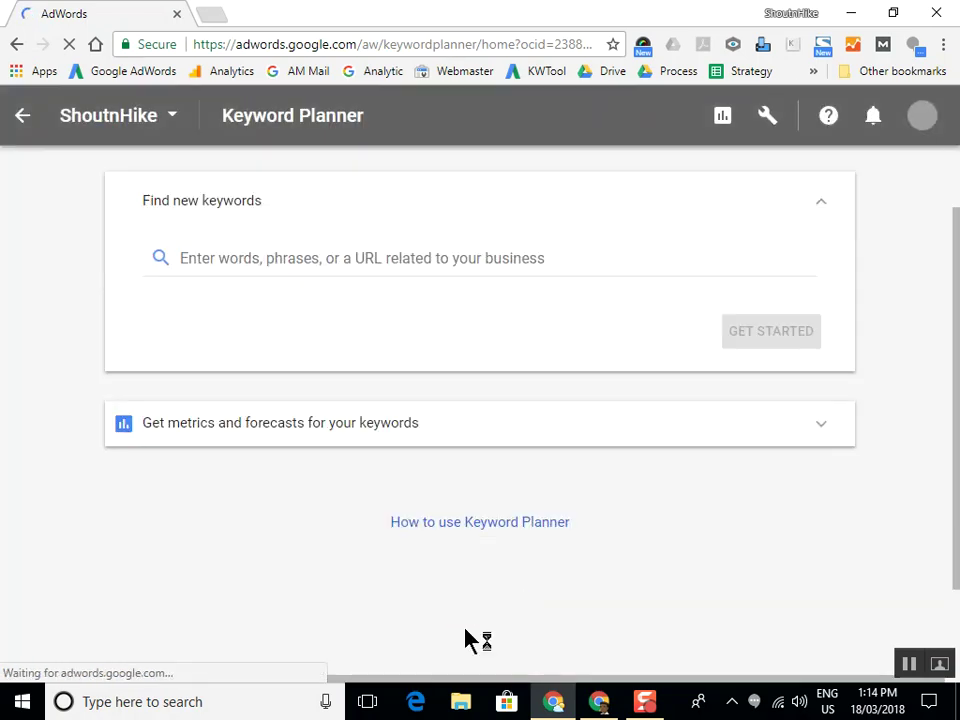
Open the previous Keyword Planner for the ShoutnHike account, reload its address and check the other opened copy
{"action": "scroll", "coordinate": [466, 631], "scroll_direction": "down", "scroll_amount": 2}
{"action": "left_click", "coordinate": [466, 633]}
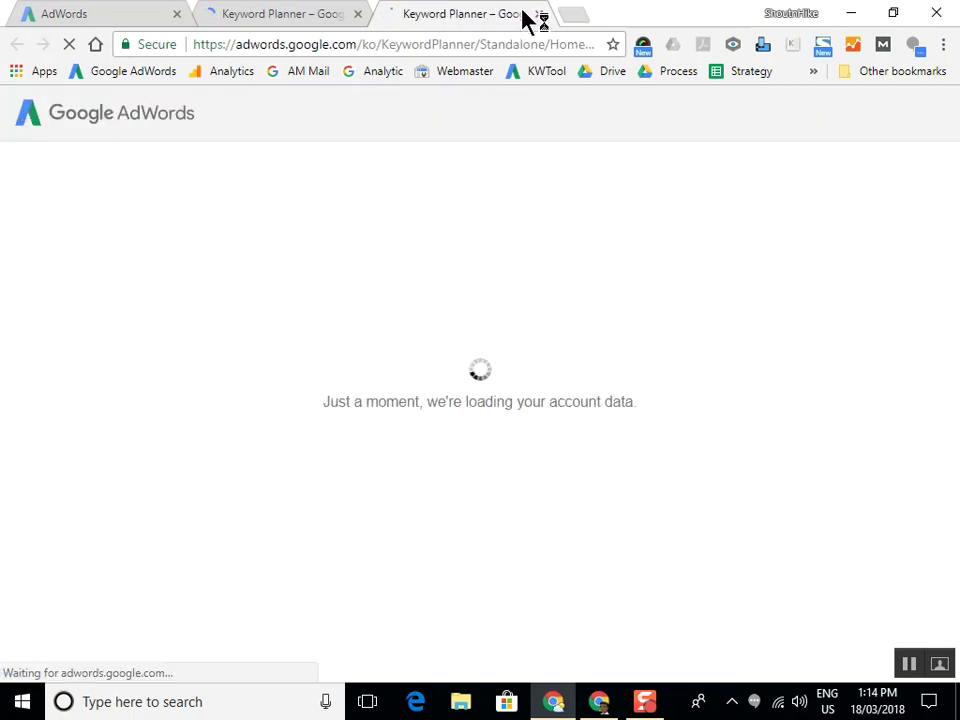
{"action": "left_click", "coordinate": [531, 48]}
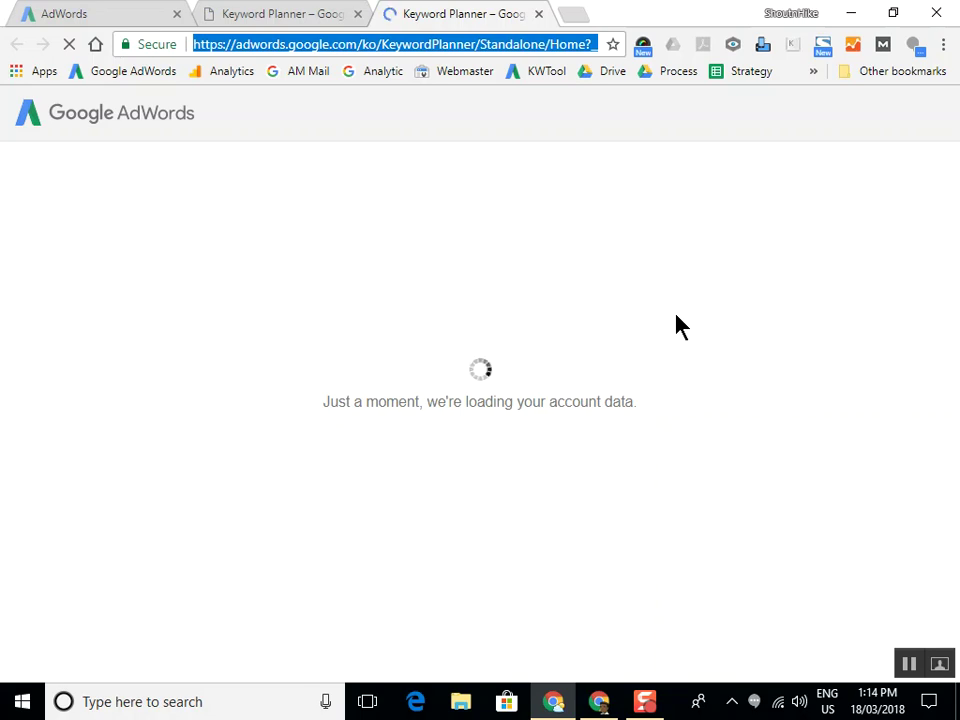
{"action": "left_click", "coordinate": [262, 14]}
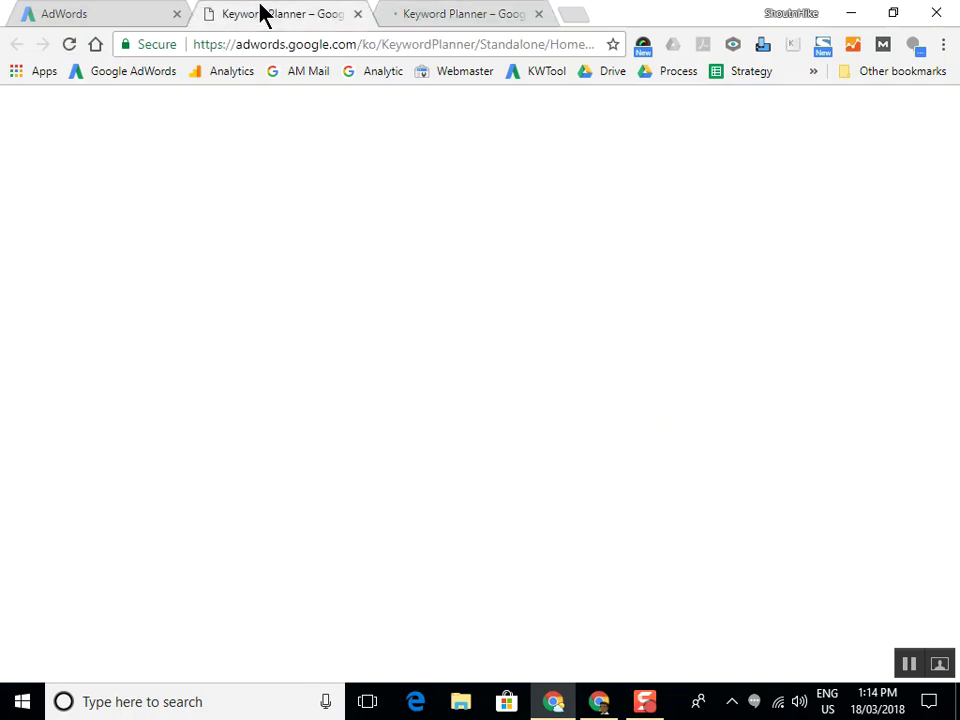
Switch from the ShoutnHike window to the other Chrome window and close both Keyword Planner tabs
{"action": "left_click", "coordinate": [417, 13]}
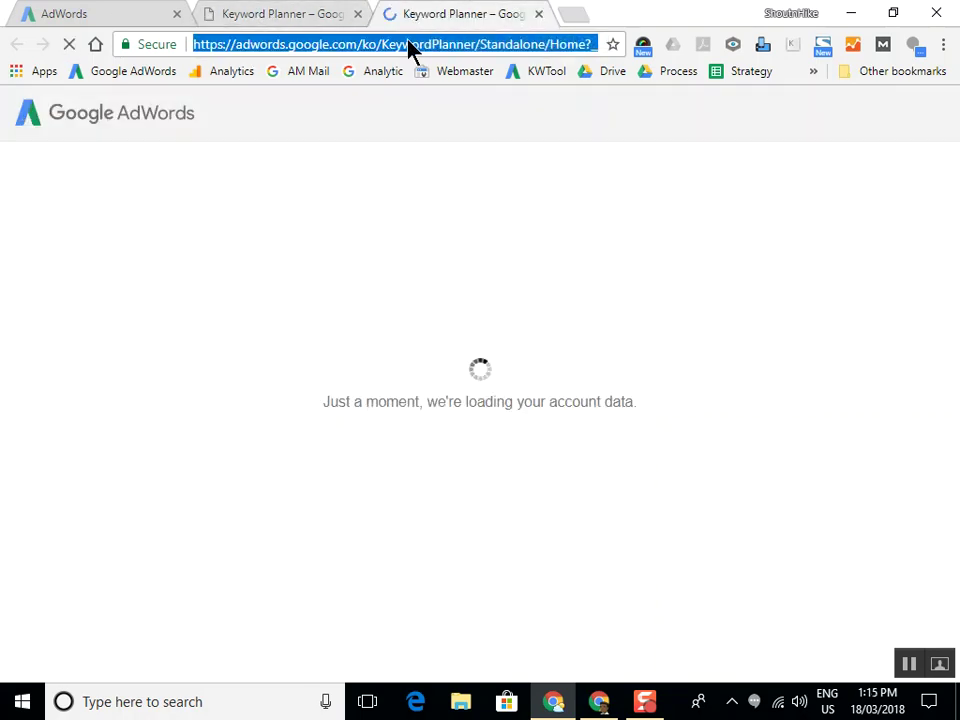
{"action": "left_click", "coordinate": [562, 701]}
{"action": "left_click", "coordinate": [555, 701]}
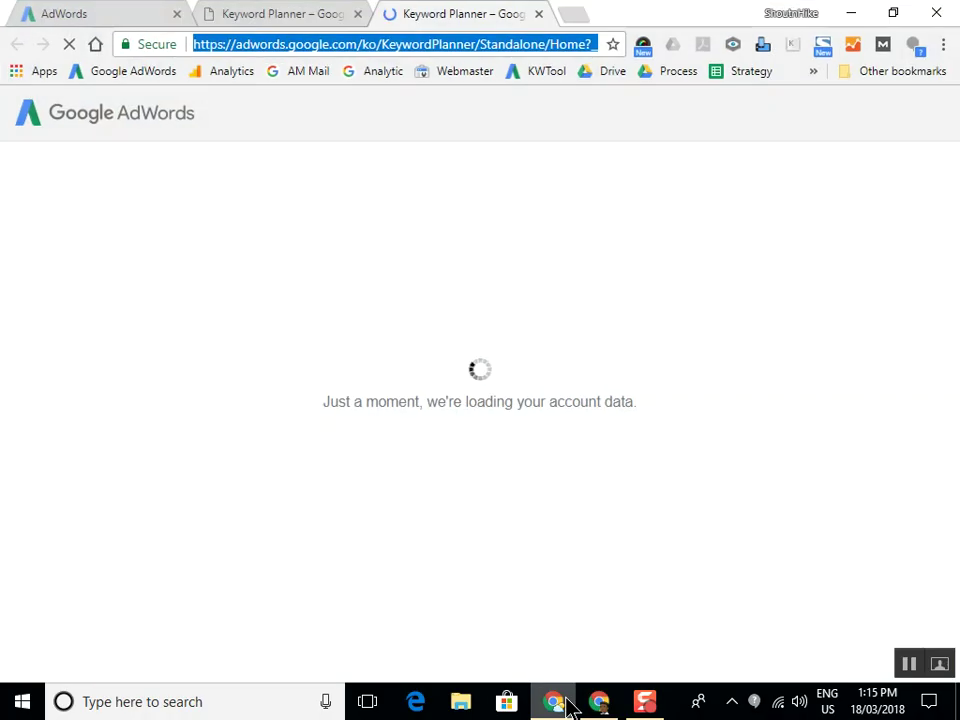
{"action": "left_click", "coordinate": [597, 703]}
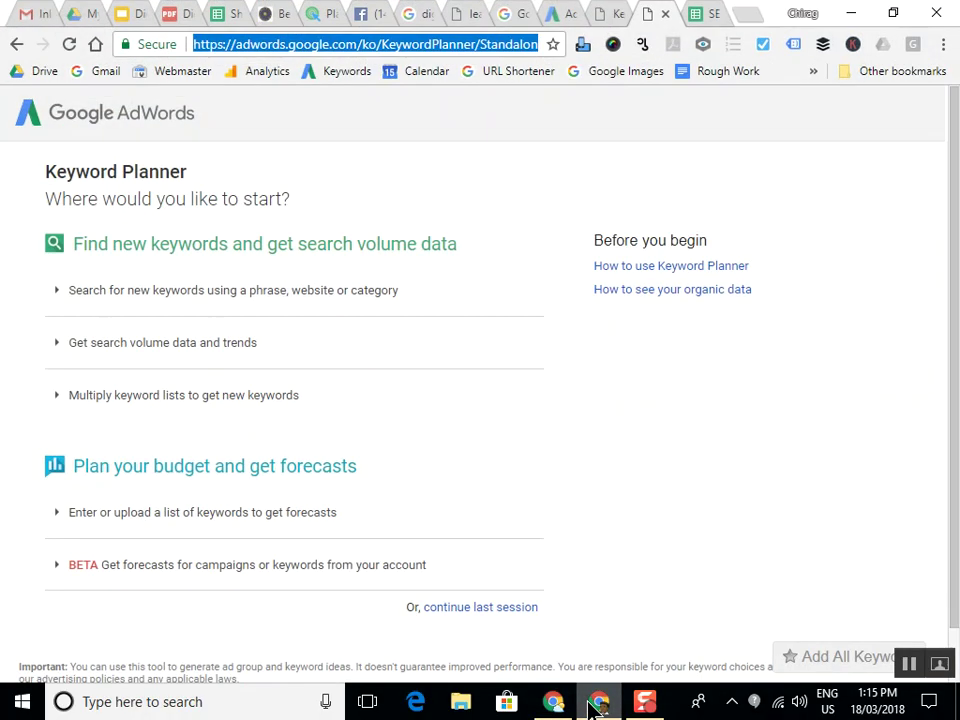
{"action": "left_click", "coordinate": [663, 15]}
{"action": "left_click", "coordinate": [615, 15]}
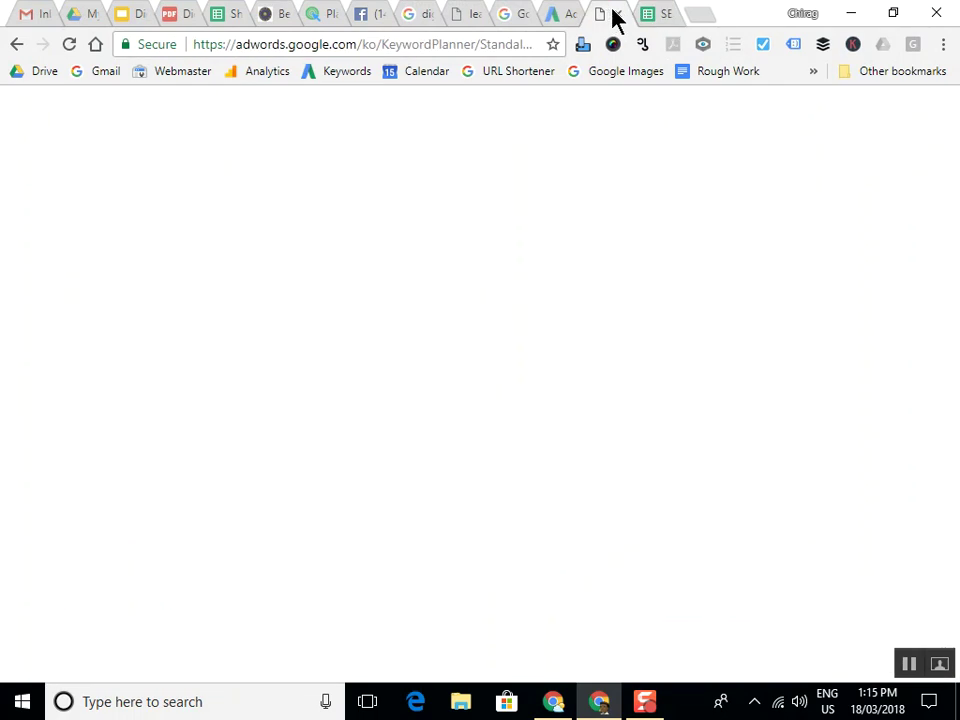
Check the Keyword Planner loading in the ShoutnHike window, and switch back to the window with the SEO Training Material
{"action": "left_click", "coordinate": [598, 702]}
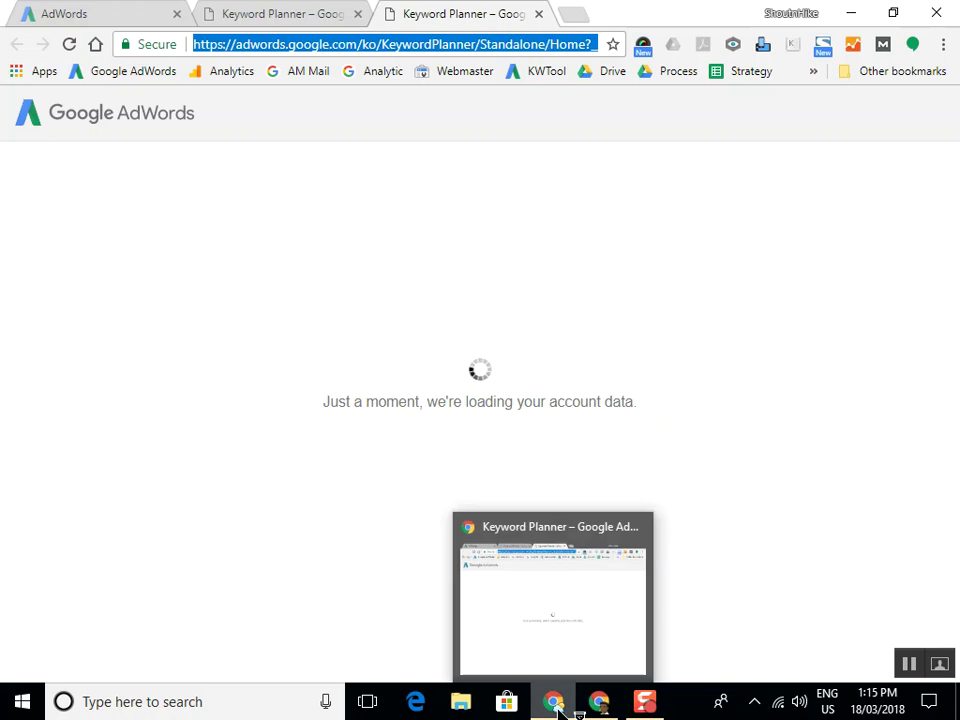
{"action": "left_click", "coordinate": [505, 452]}
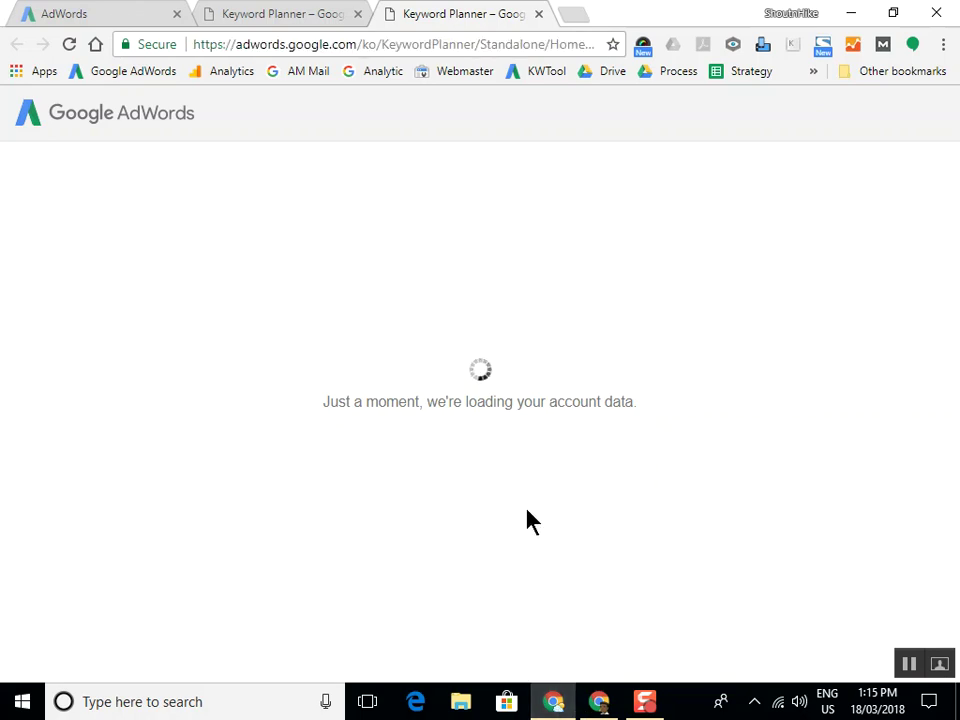
{"action": "left_click", "coordinate": [553, 701]}
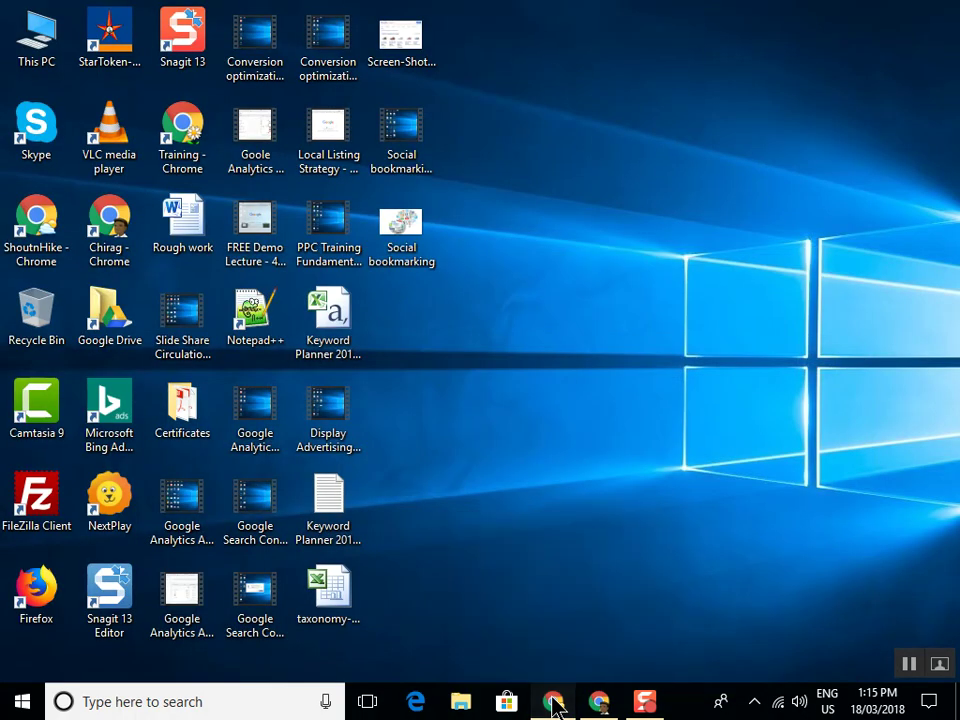
{"action": "left_click", "coordinate": [553, 701]}
{"action": "key", "text": "alt+Tab"}
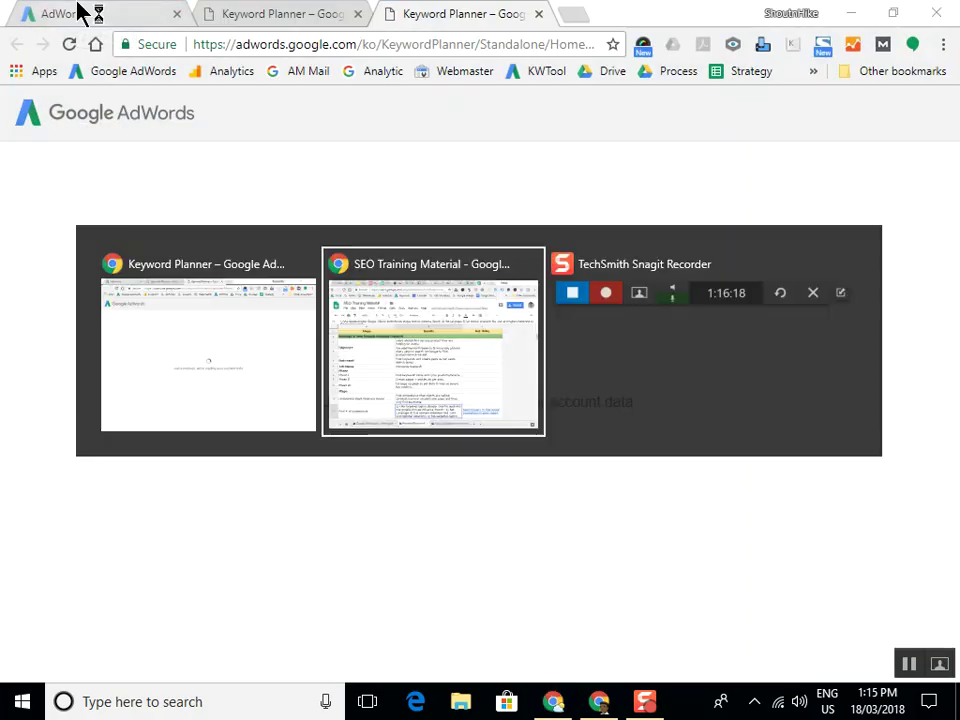
Close the training presentation tab and highlight the "Page on page" topic in the Digital-Marketing-Course-Syllabus PDF
{"action": "left_click", "coordinate": [155, 10]}
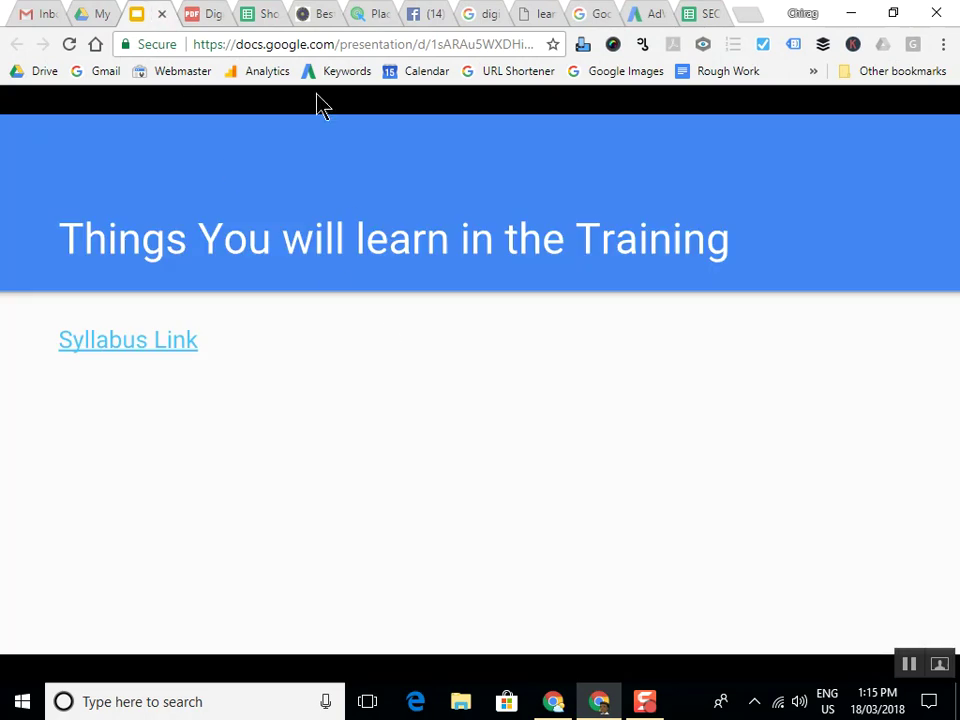
{"action": "left_click", "coordinate": [161, 14]}
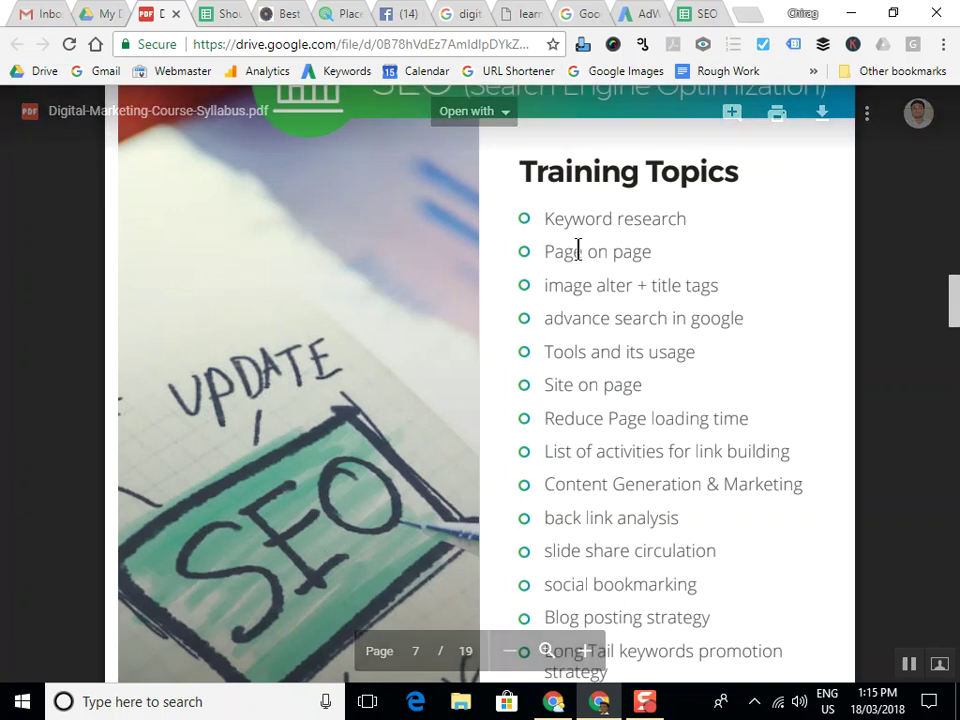
{"action": "left_click_drag", "start_coordinate": [545, 252], "coordinate": [648, 252]}
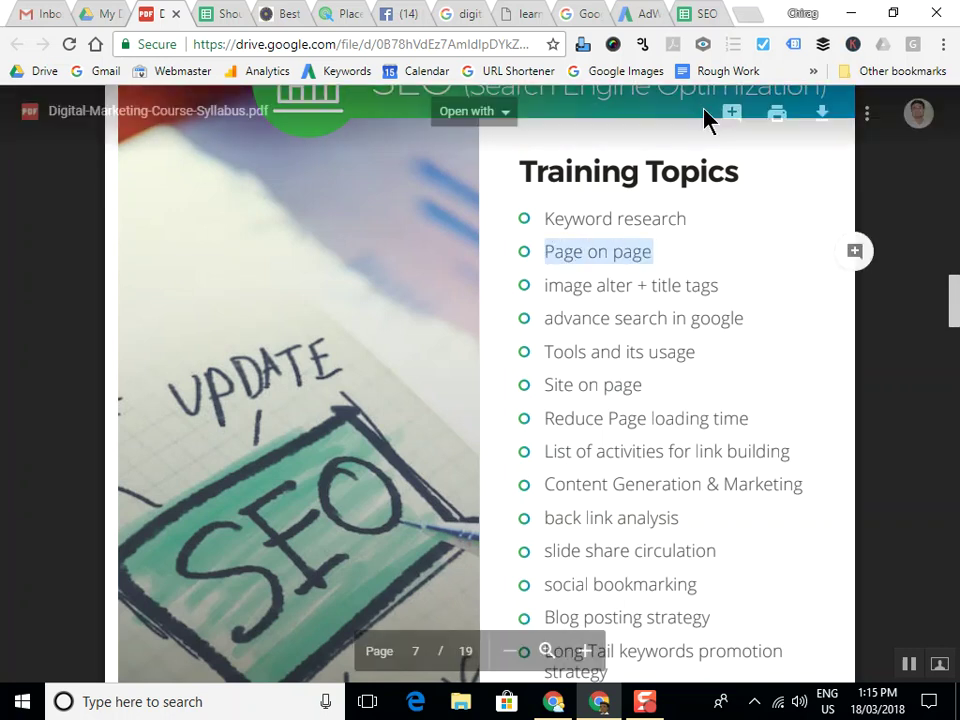
Search Google for "ac service in ahmedabad" in a new tab and look through the map listings and organic results
{"action": "key", "text": "ctrl+t"}
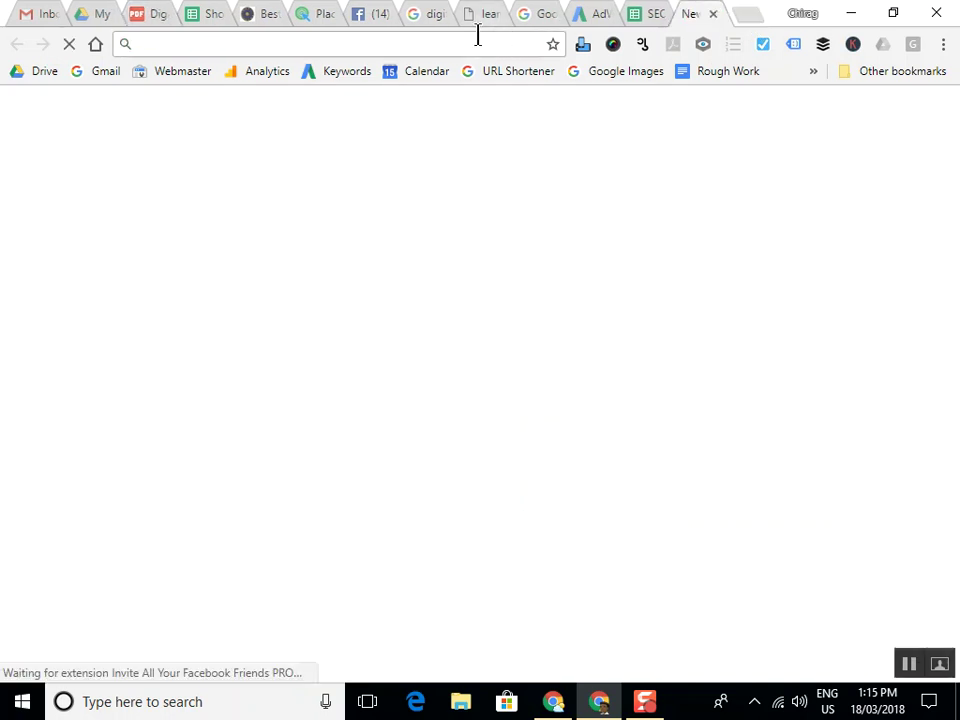
{"action": "type", "text": "ac "}
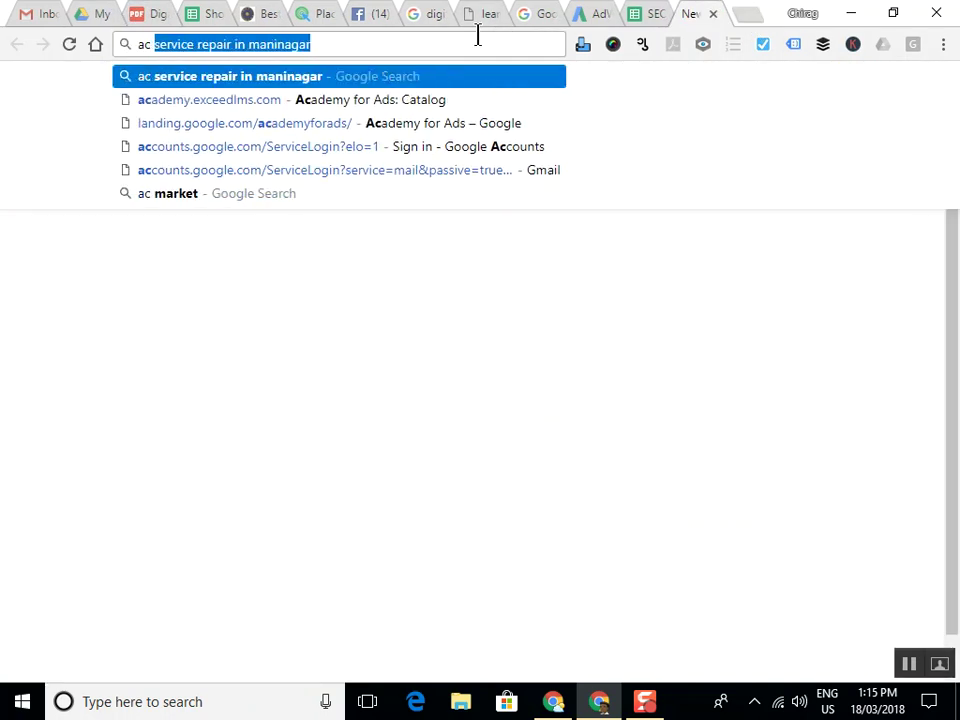
{"action": "type", "text": "ser"}
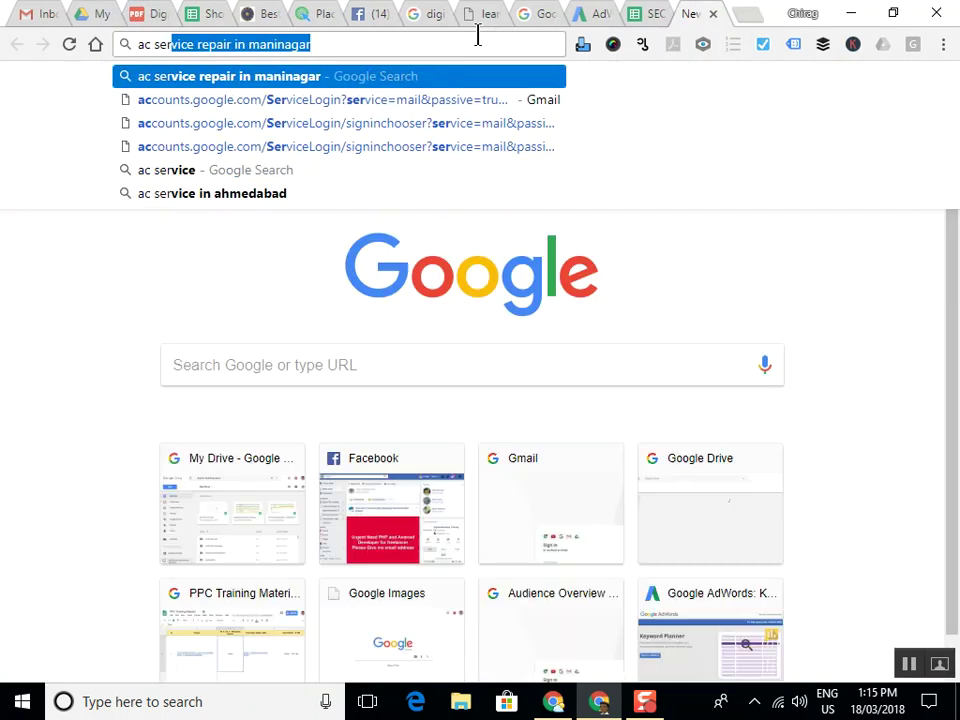
{"action": "type", "text": "vice in"}
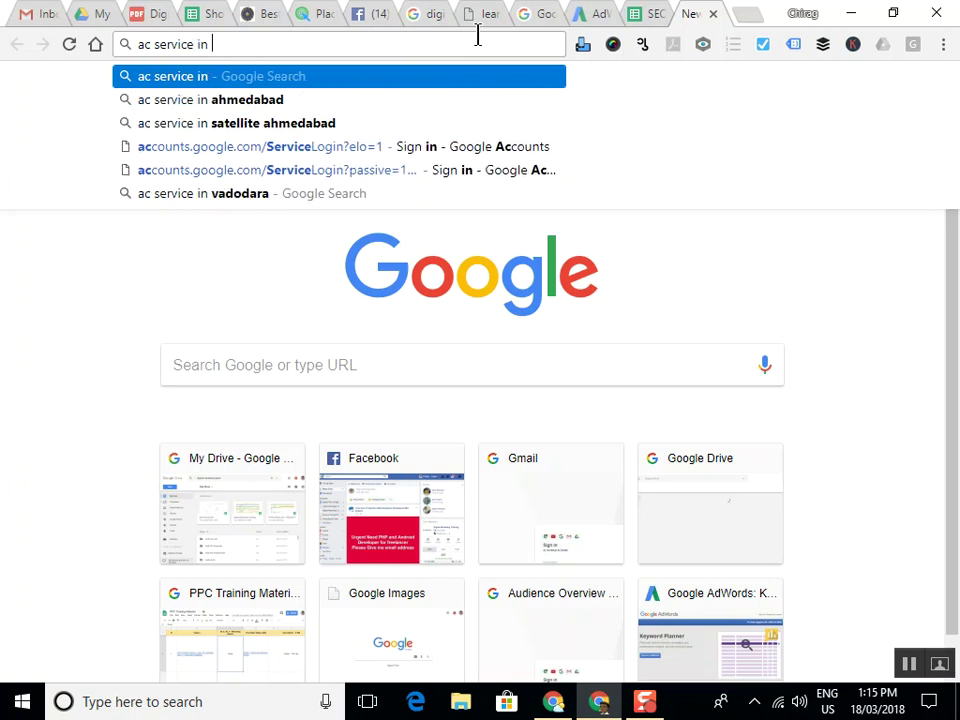
{"action": "key", "text": "Down"}
{"action": "key", "text": "Return"}
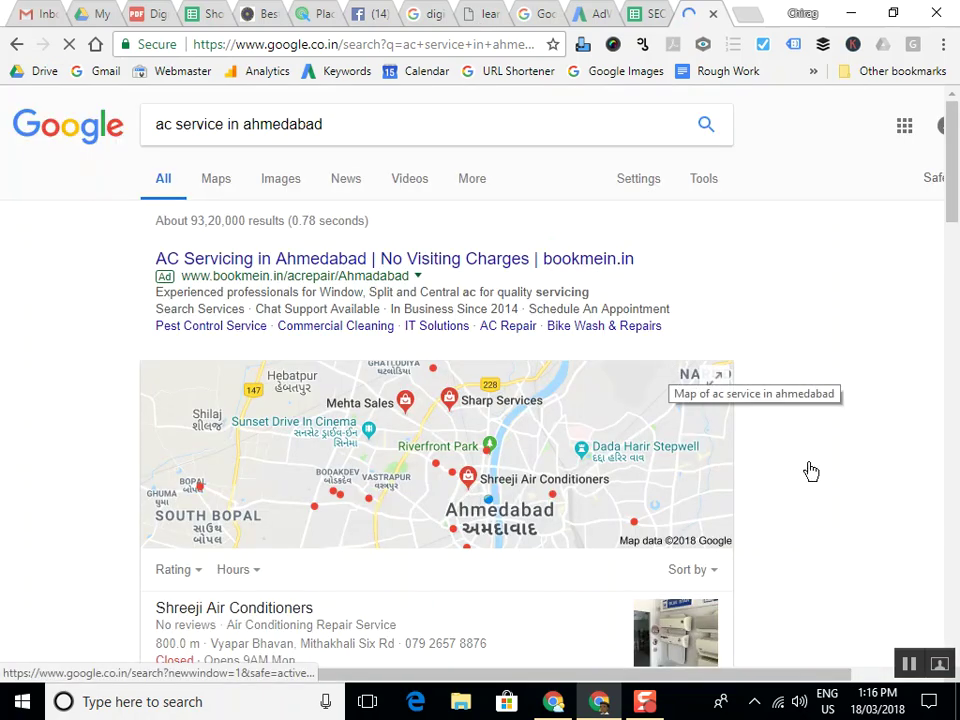
{"action": "scroll", "coordinate": [785, 450], "scroll_direction": "down", "scroll_amount": 4}
{"action": "scroll", "coordinate": [785, 452], "scroll_direction": "down", "scroll_amount": 2}
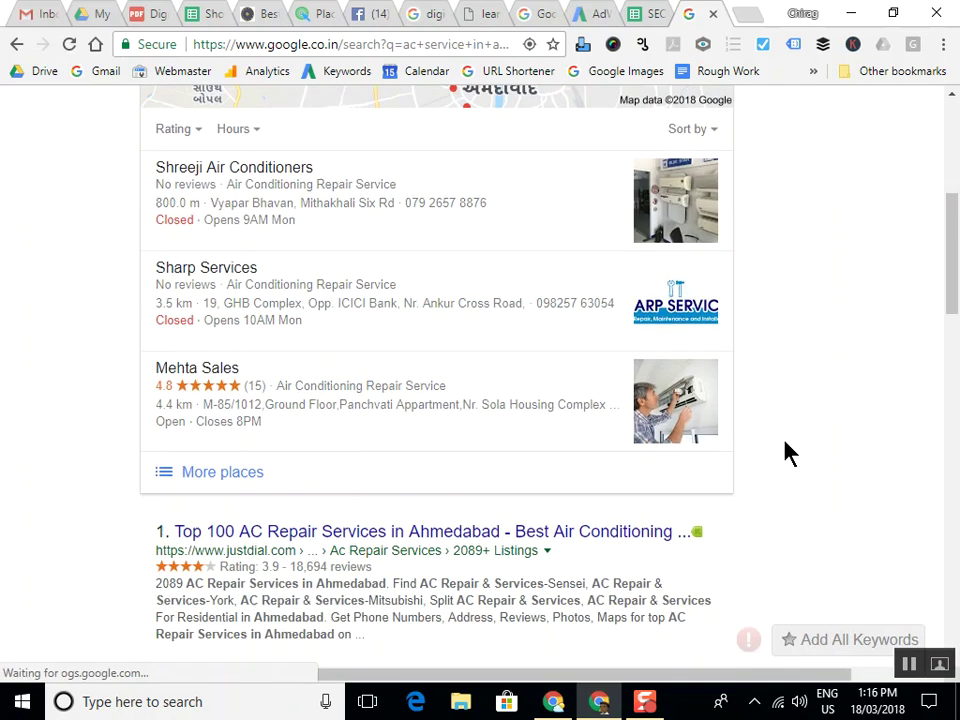
{"action": "scroll", "coordinate": [525, 521], "scroll_direction": "down", "scroll_amount": 2}
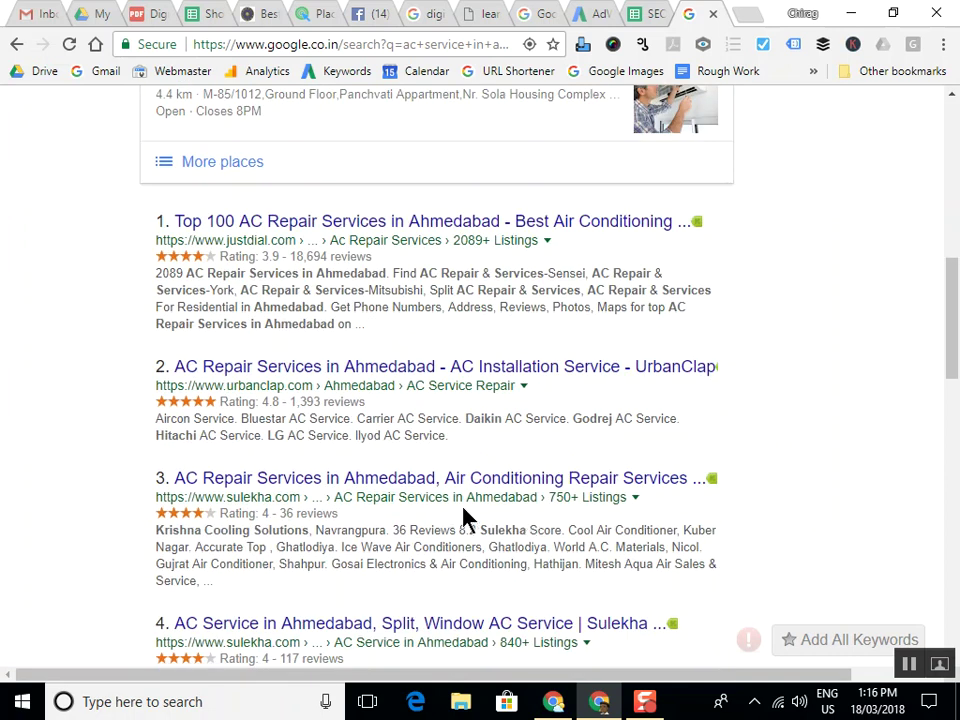
{"action": "scroll", "coordinate": [446, 521], "scroll_direction": "down", "scroll_amount": 2}
{"action": "scroll", "coordinate": [365, 305], "scroll_direction": "up", "scroll_amount": 2}
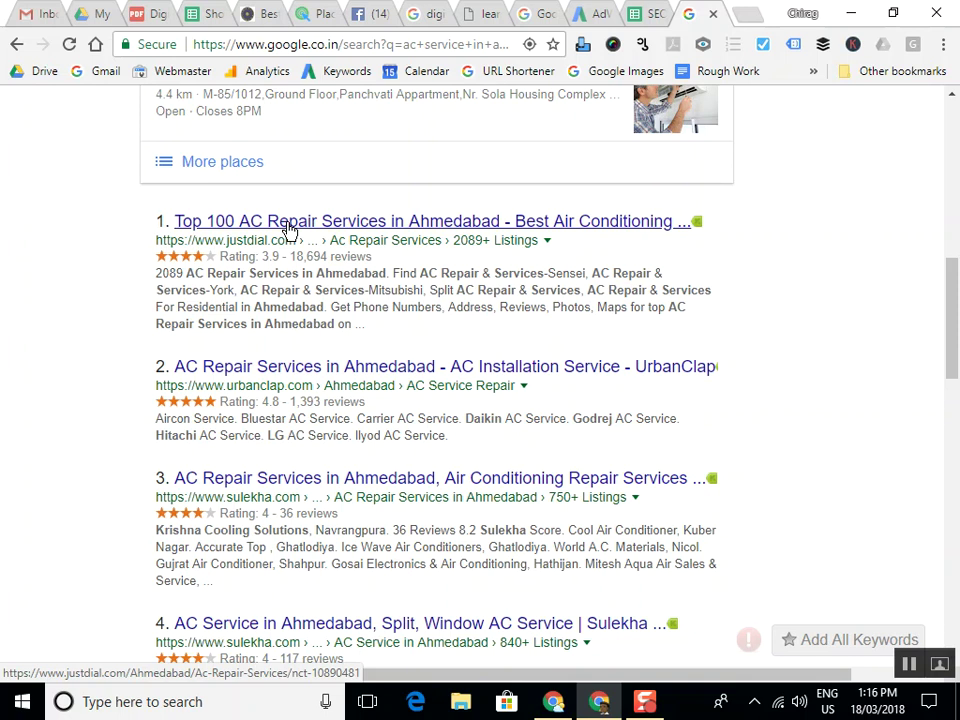
View the source of the traininginseo.in placement partners page, find "title" and highlight the title tag's text
{"action": "left_click", "coordinate": [310, 13]}
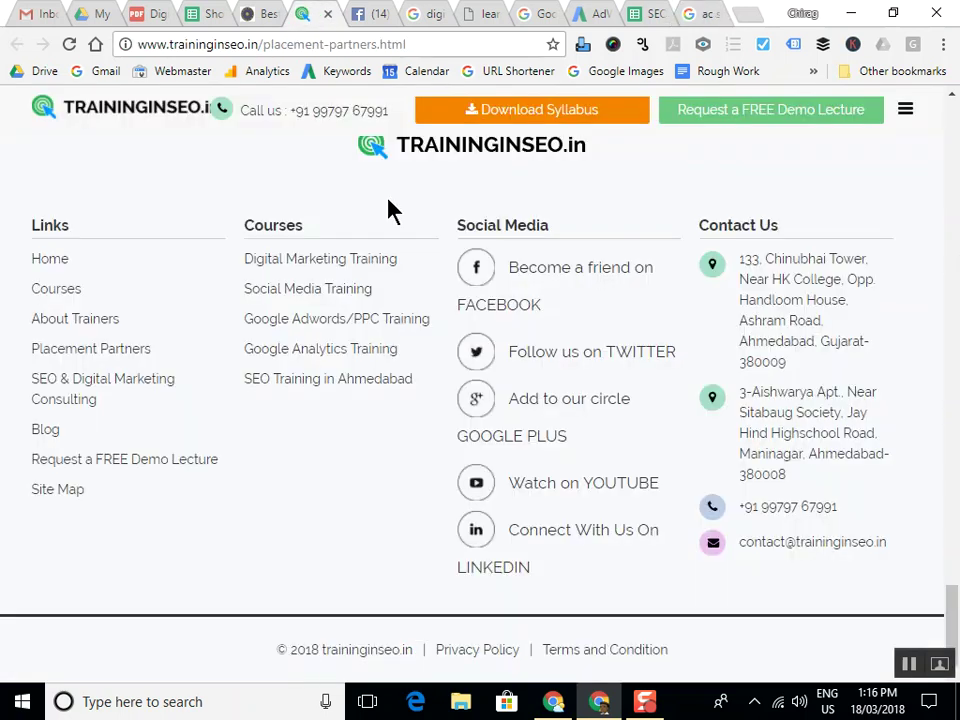
{"action": "key", "text": "ctrl+u"}
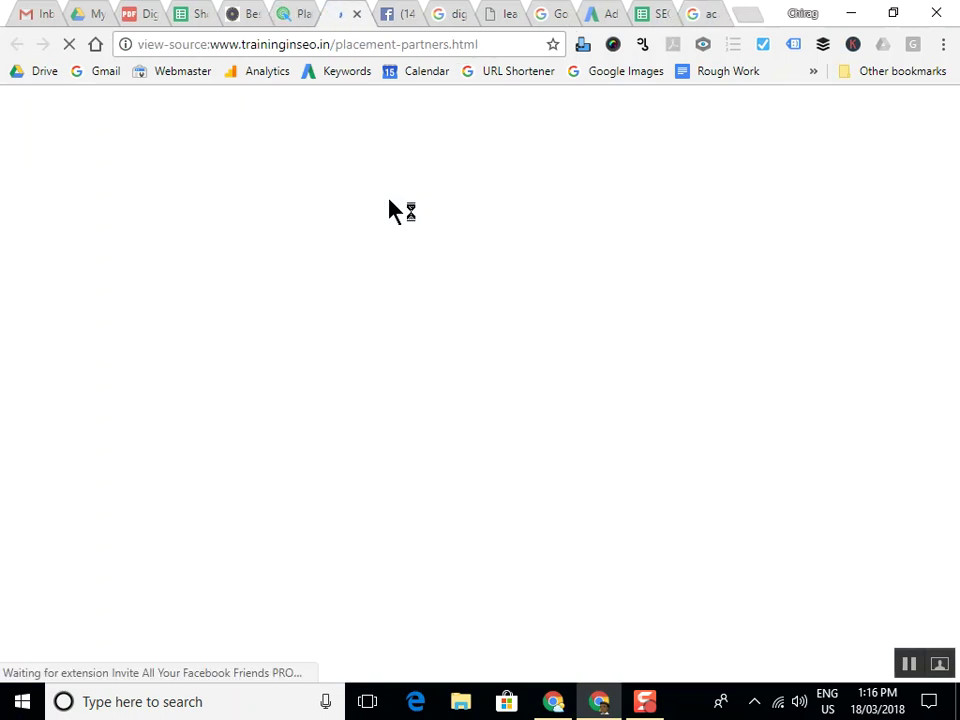
{"action": "key", "text": "ctrl+f"}
{"action": "type", "text": "t"}
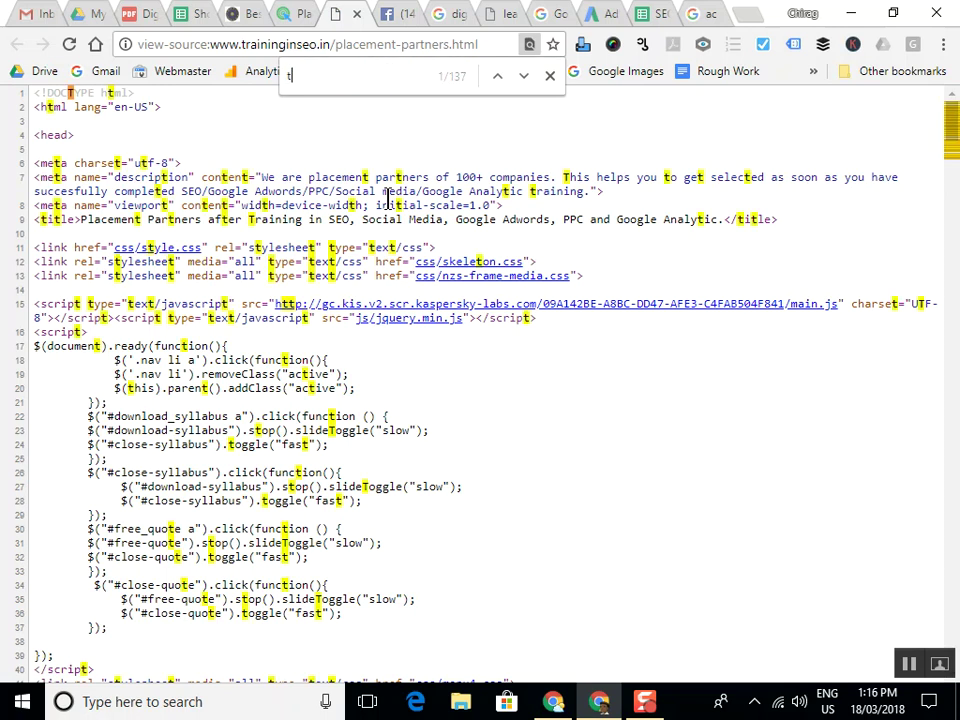
{"action": "type", "text": "itle"}
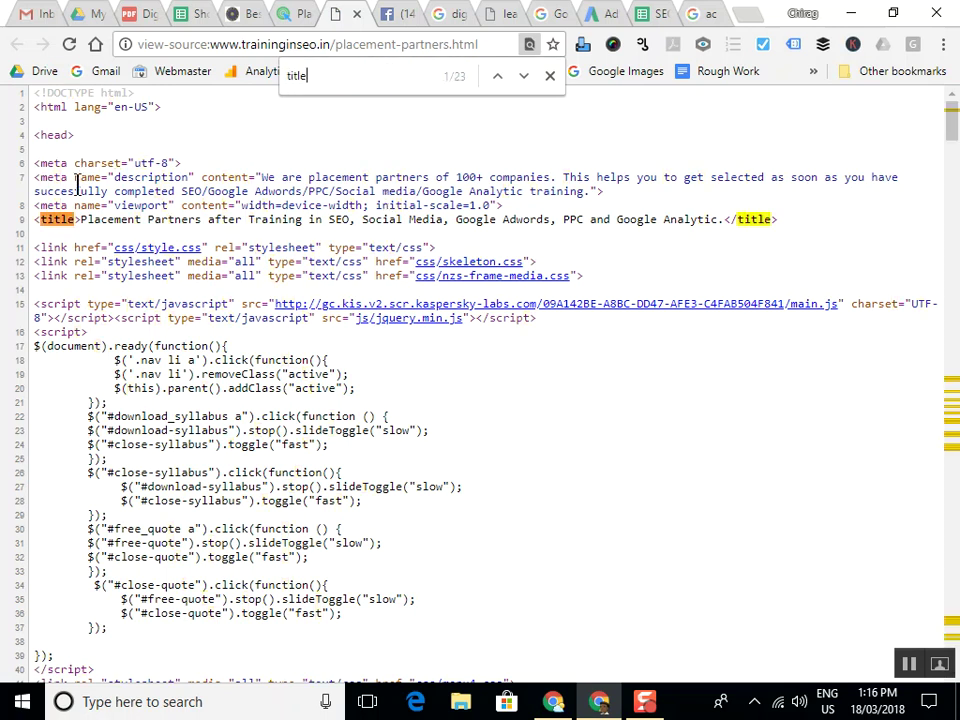
{"action": "left_click_drag", "start_coordinate": [87, 220], "coordinate": [600, 232]}
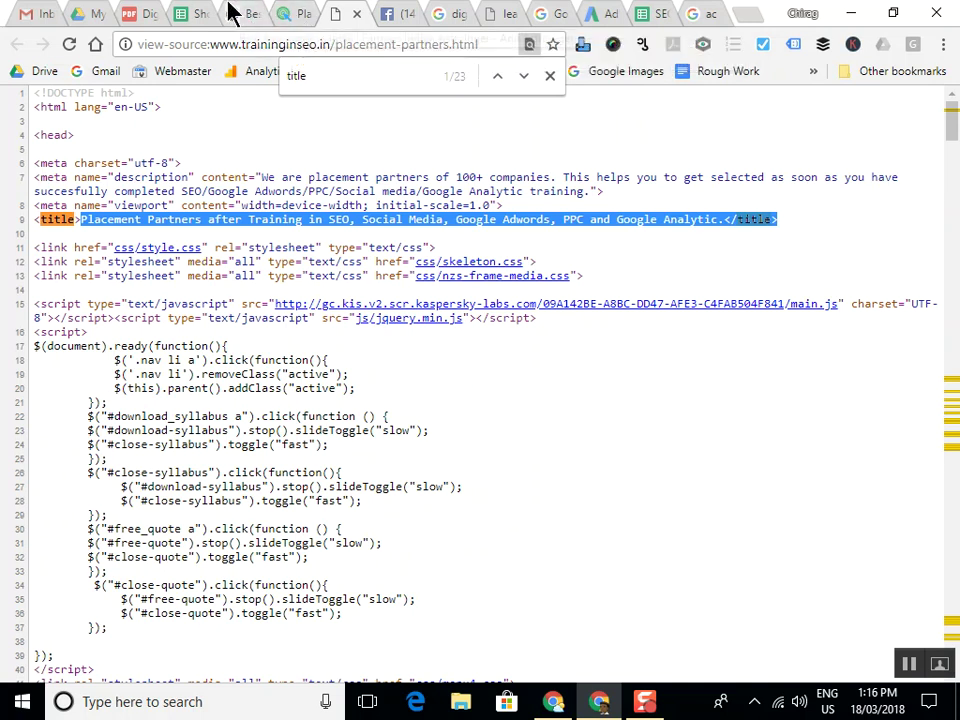
Return to the "ac service in ahmedabad" results and highlight the address line of the justdial result
{"action": "left_click", "coordinate": [547, 12]}
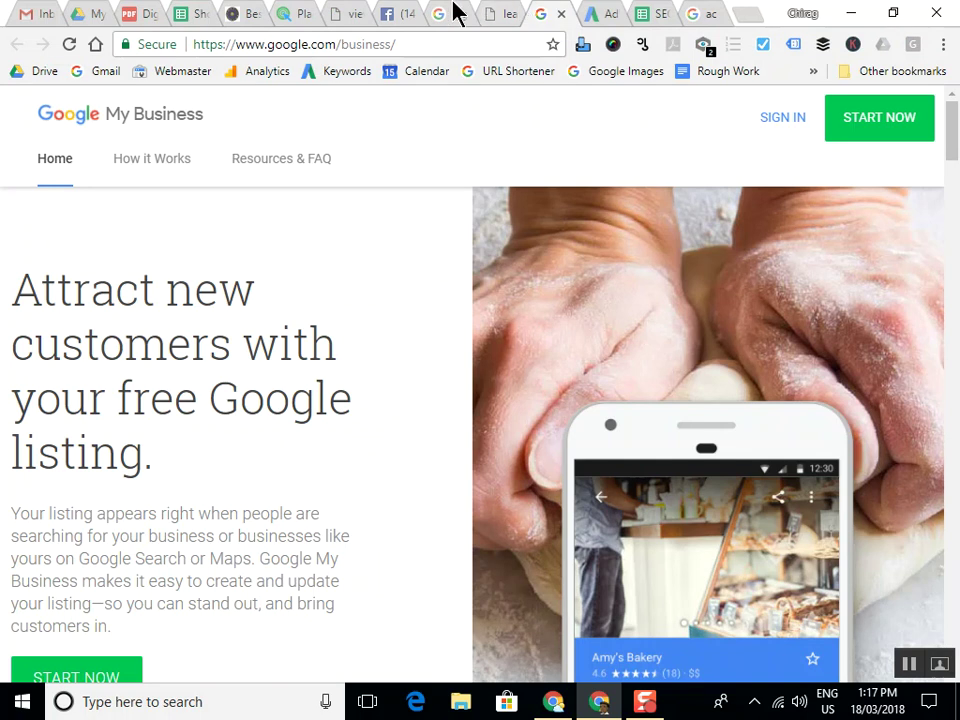
{"action": "left_click", "coordinate": [453, 12]}
{"action": "left_click", "coordinate": [546, 12]}
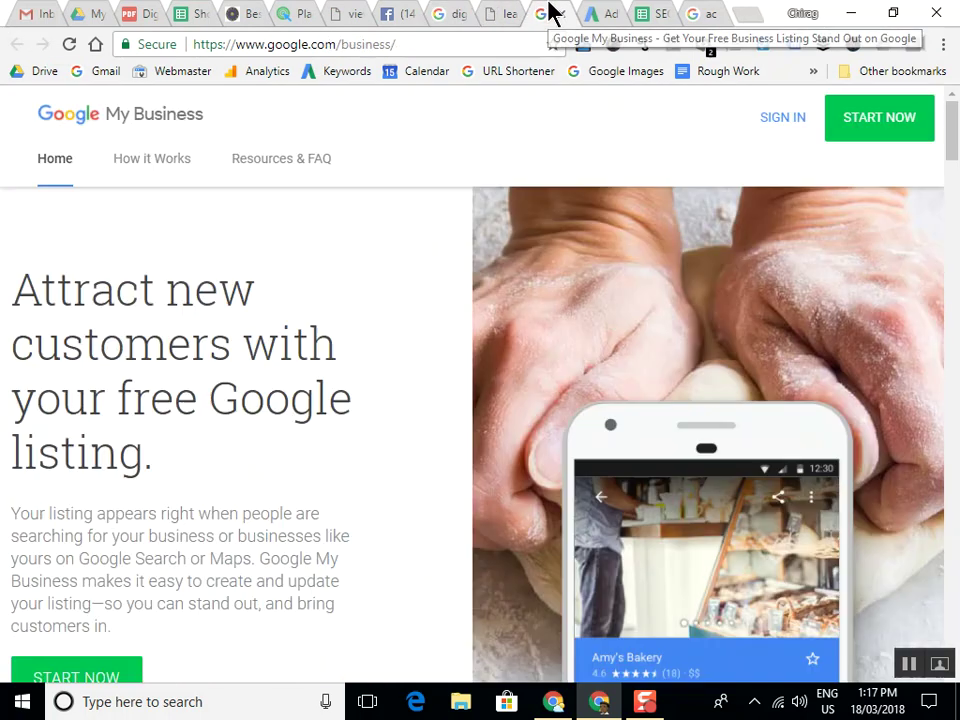
{"action": "left_click", "coordinate": [698, 13]}
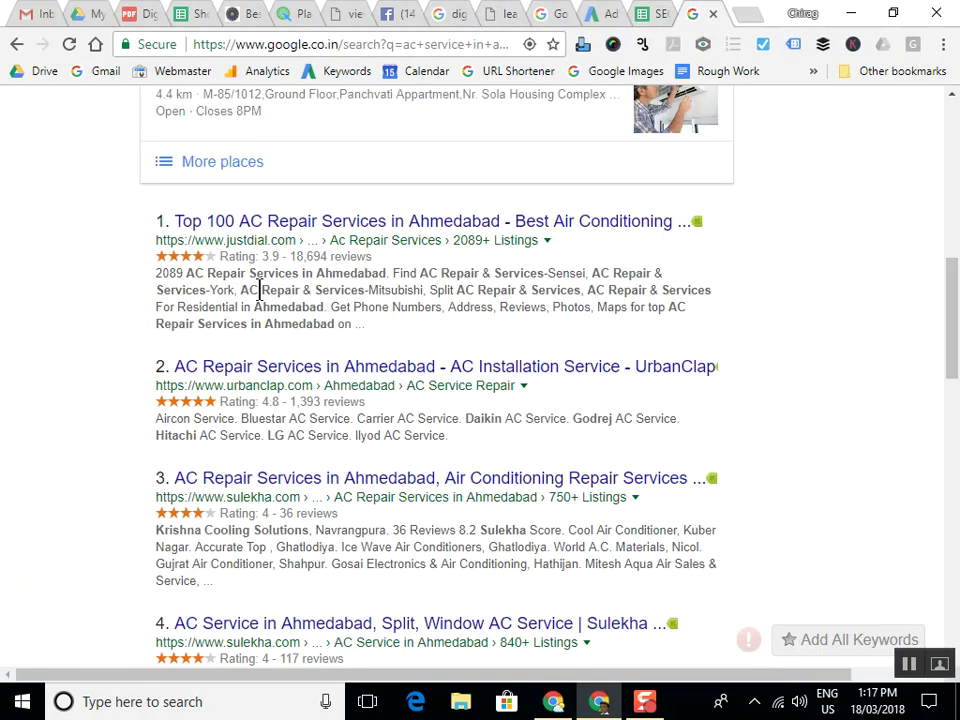
{"action": "left_click_drag", "start_coordinate": [157, 238], "coordinate": [530, 310]}
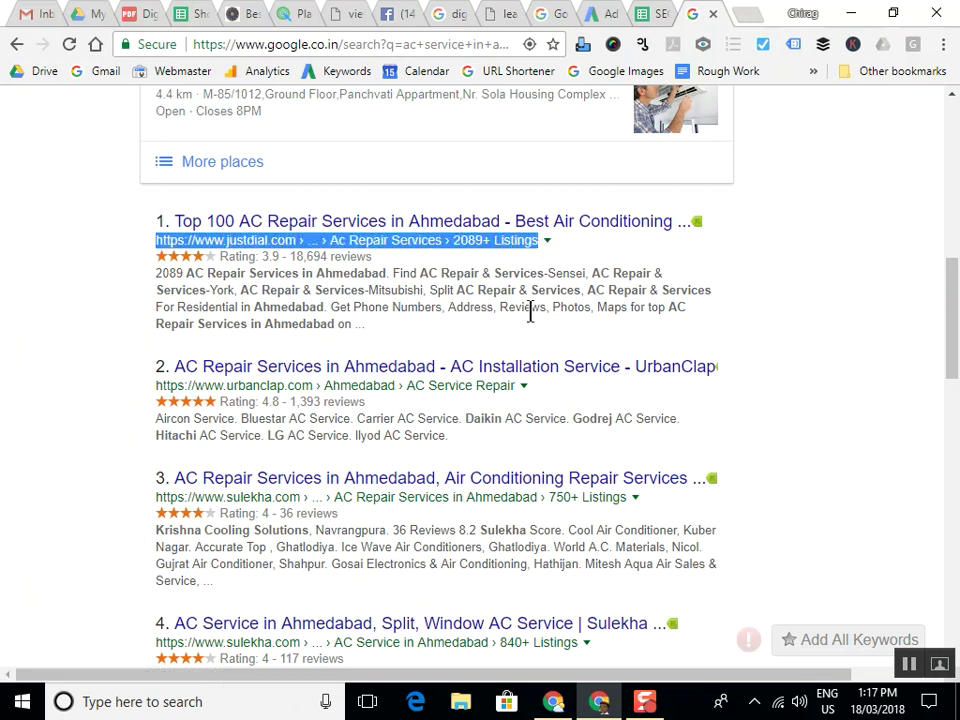
Select the search query text and compare it with the titles and addresses of the organic results
{"action": "scroll", "coordinate": [530, 310], "scroll_direction": "up", "scroll_amount": 10}
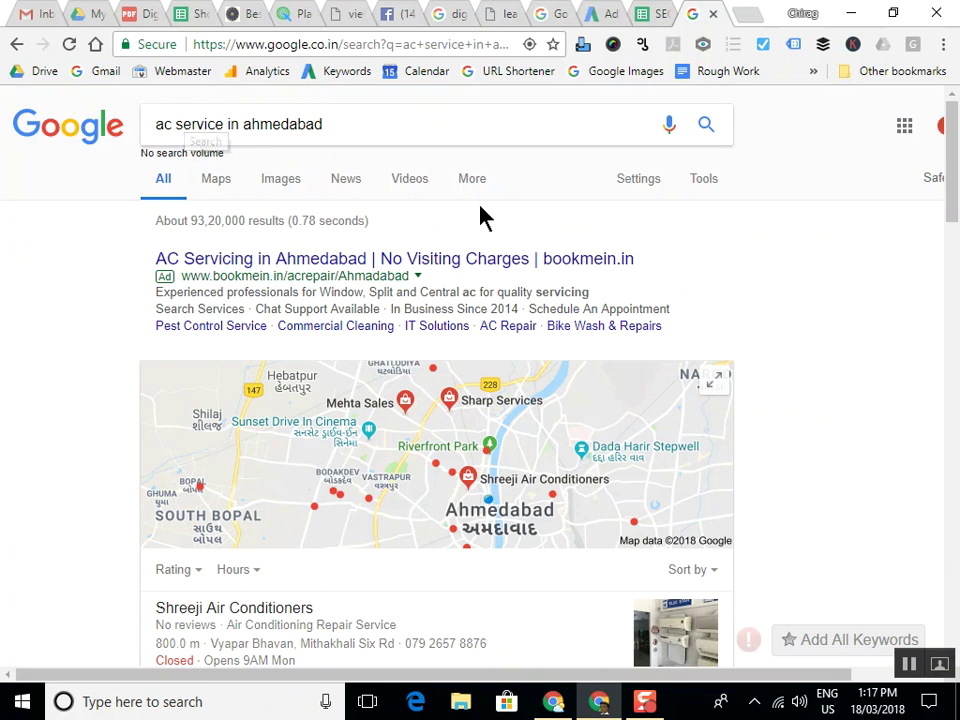
{"action": "scroll", "coordinate": [485, 300], "scroll_direction": "down", "scroll_amount": 7}
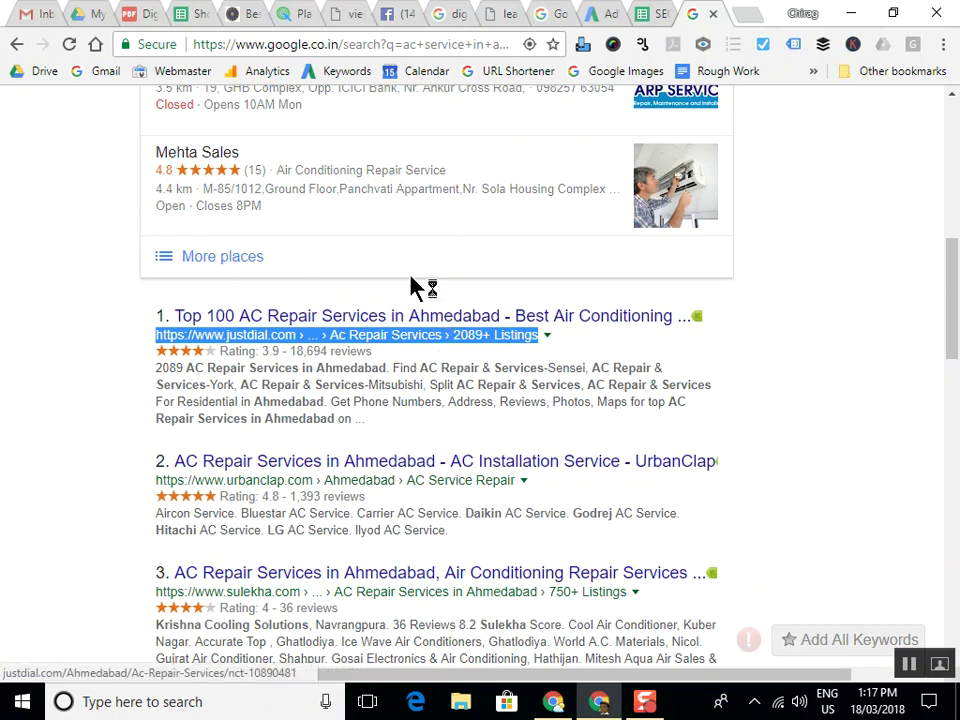
{"action": "scroll", "coordinate": [390, 251], "scroll_direction": "up", "scroll_amount": 10}
{"action": "triple_click", "coordinate": [290, 124]}
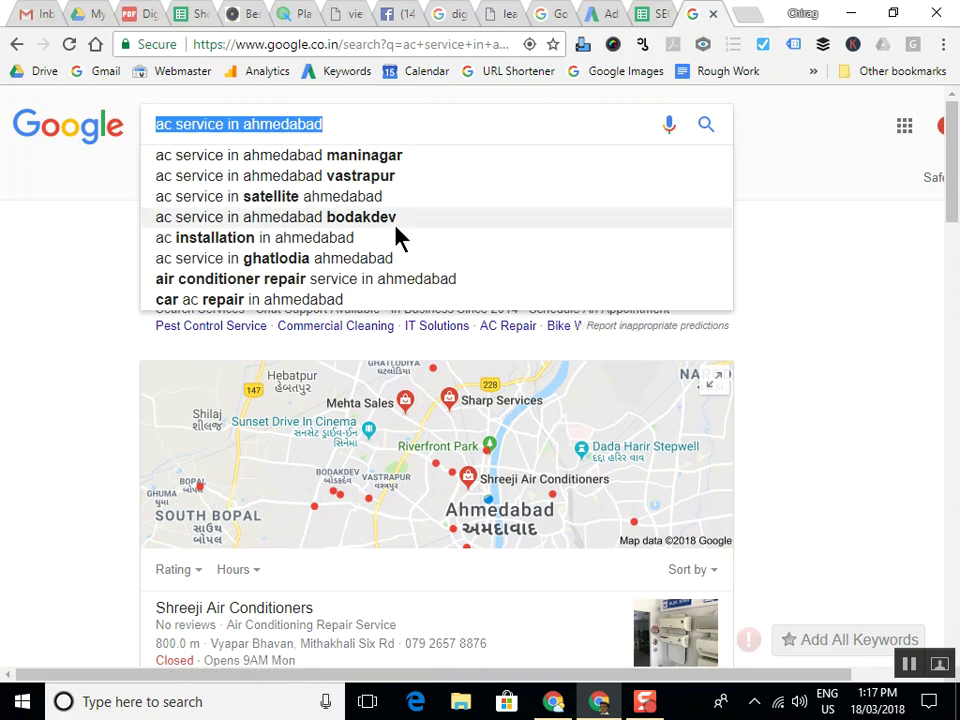
{"action": "scroll", "coordinate": [430, 290], "scroll_direction": "down", "scroll_amount": 3}
{"action": "scroll", "coordinate": [460, 520], "scroll_direction": "down", "scroll_amount": 4}
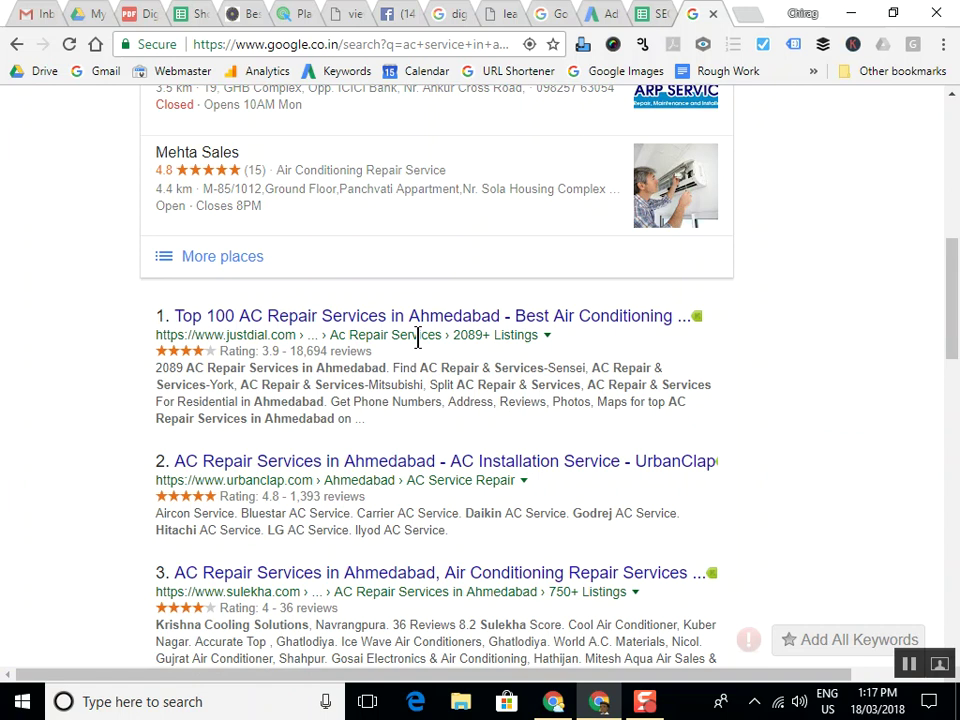
Highlight the description text under the first organic result and words within it
{"action": "left_click_drag", "start_coordinate": [368, 418], "coordinate": [583, 365]}
{"action": "left_click", "coordinate": [203, 381]}
{"action": "left_click", "coordinate": [584, 365]}
{"action": "double_click", "coordinate": [600, 367]}
{"action": "left_click", "coordinate": [645, 384]}
Return to the source of the placement partners page and highlight the entire title line
{"action": "left_click", "coordinate": [342, 12]}
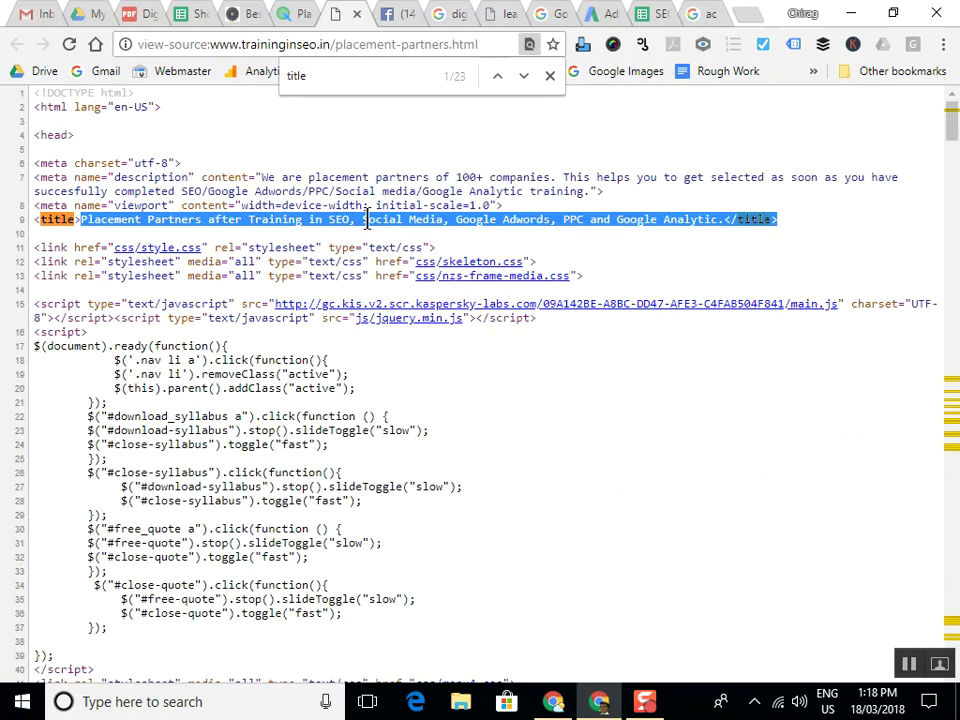
{"action": "left_click", "coordinate": [166, 186]}
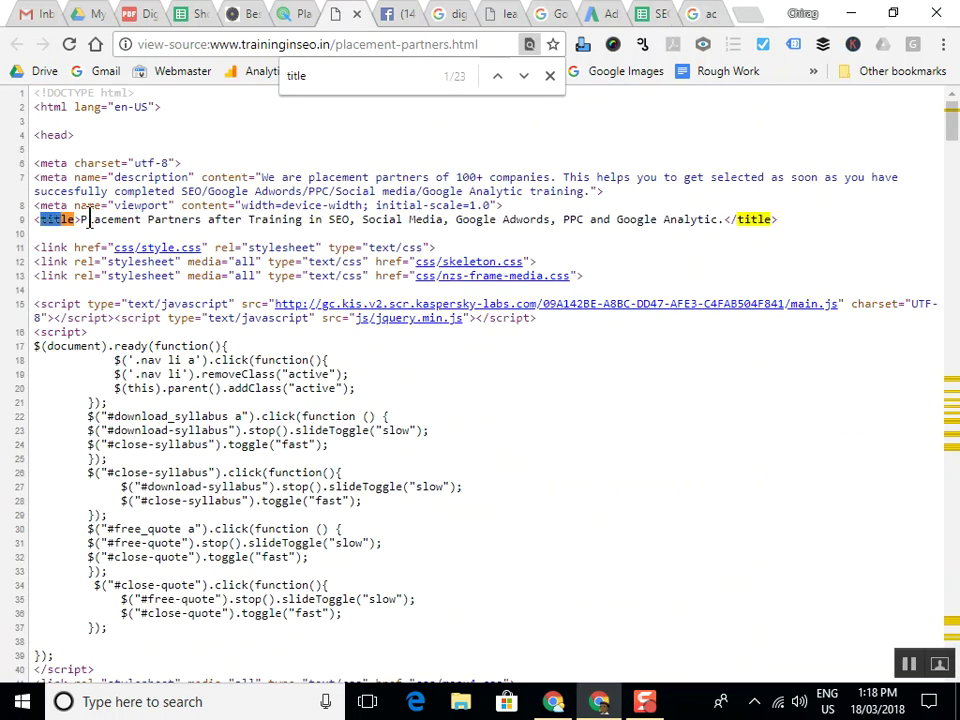
{"action": "triple_click", "coordinate": [98, 219]}
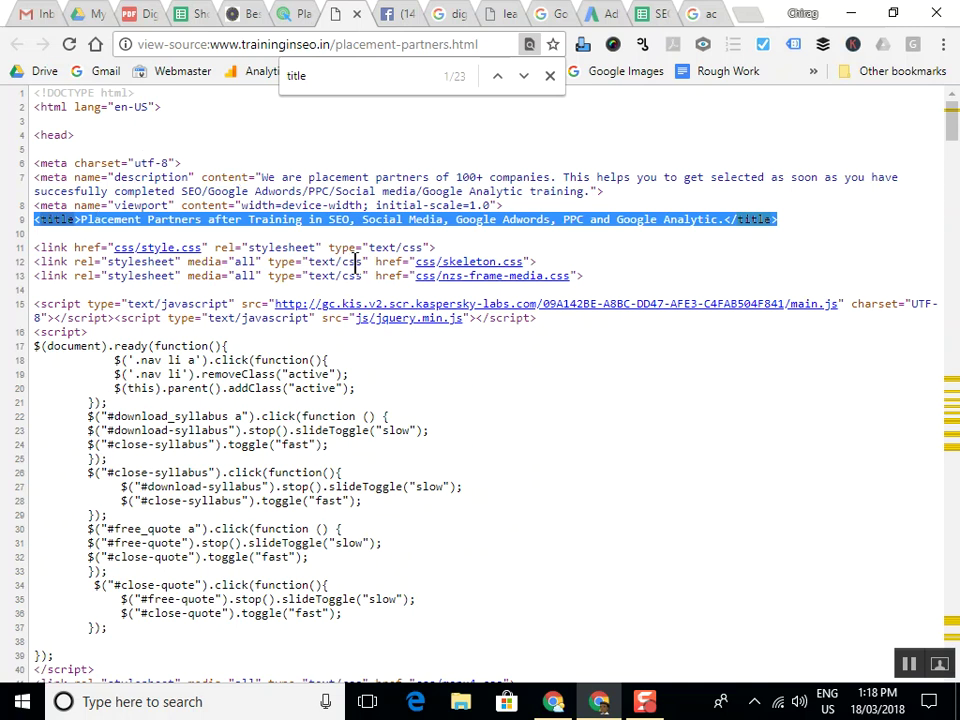
{"action": "left_click", "coordinate": [298, 12]}
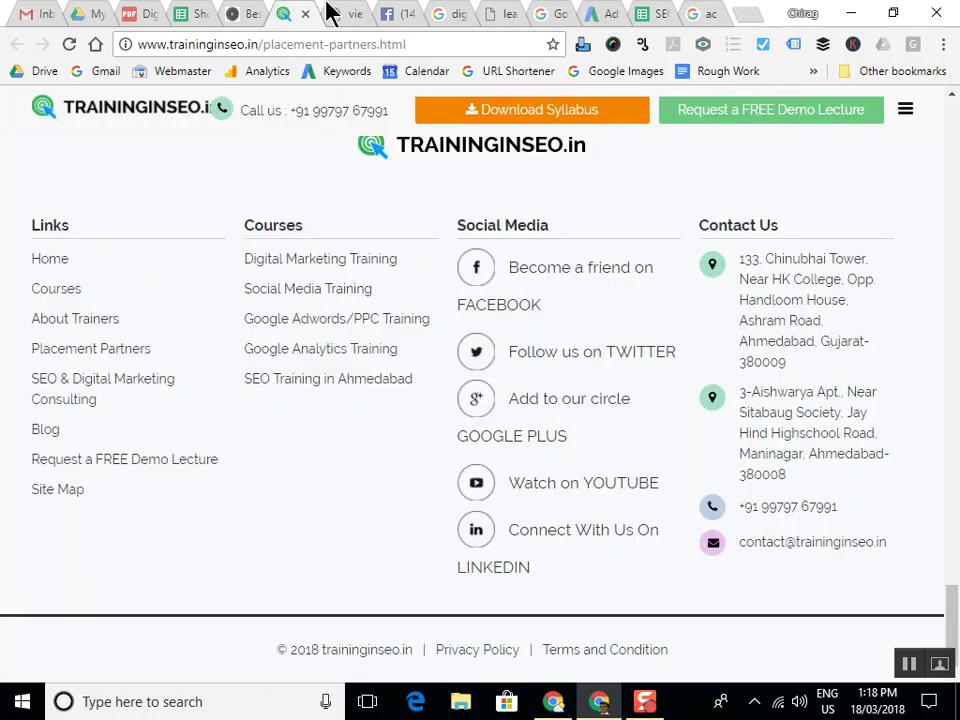
{"action": "left_click", "coordinate": [336, 12]}
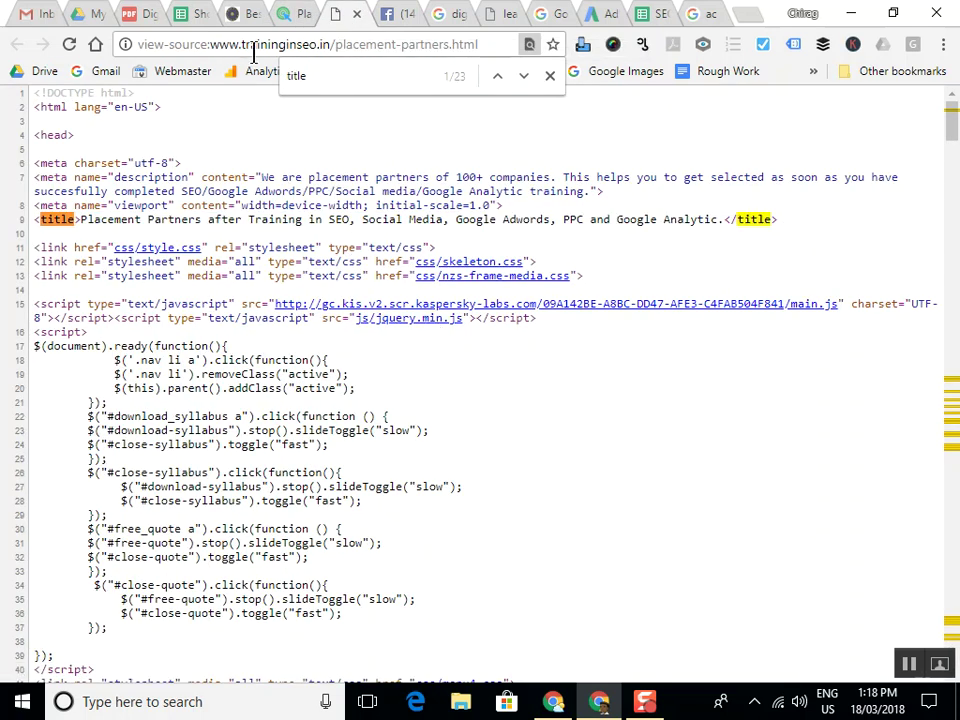
{"action": "left_click", "coordinate": [285, 13]}
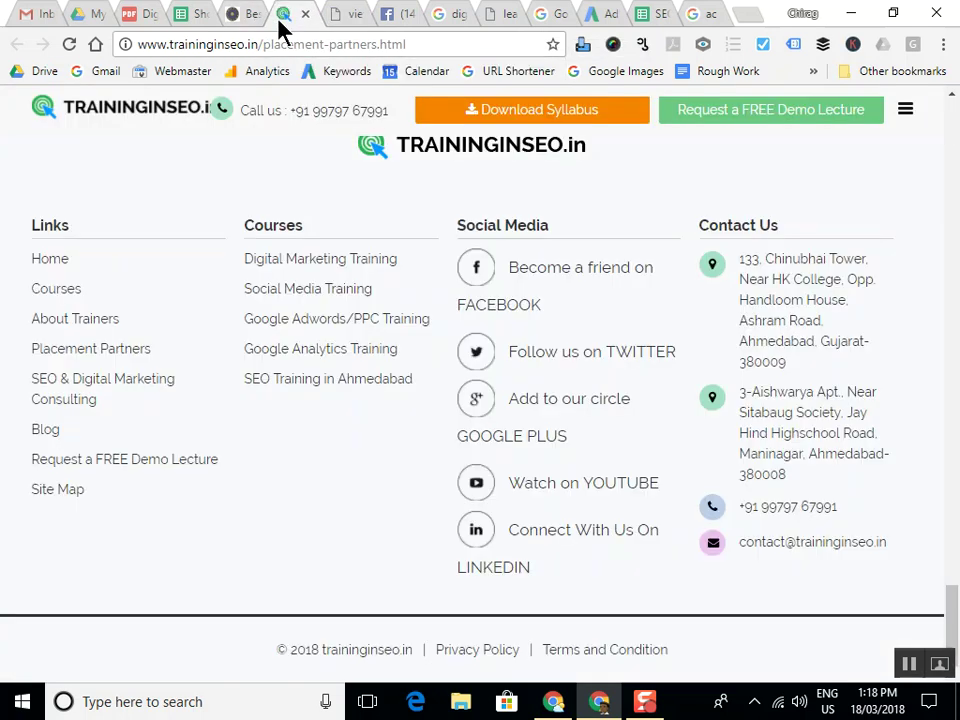
{"action": "left_click", "coordinate": [148, 13]}
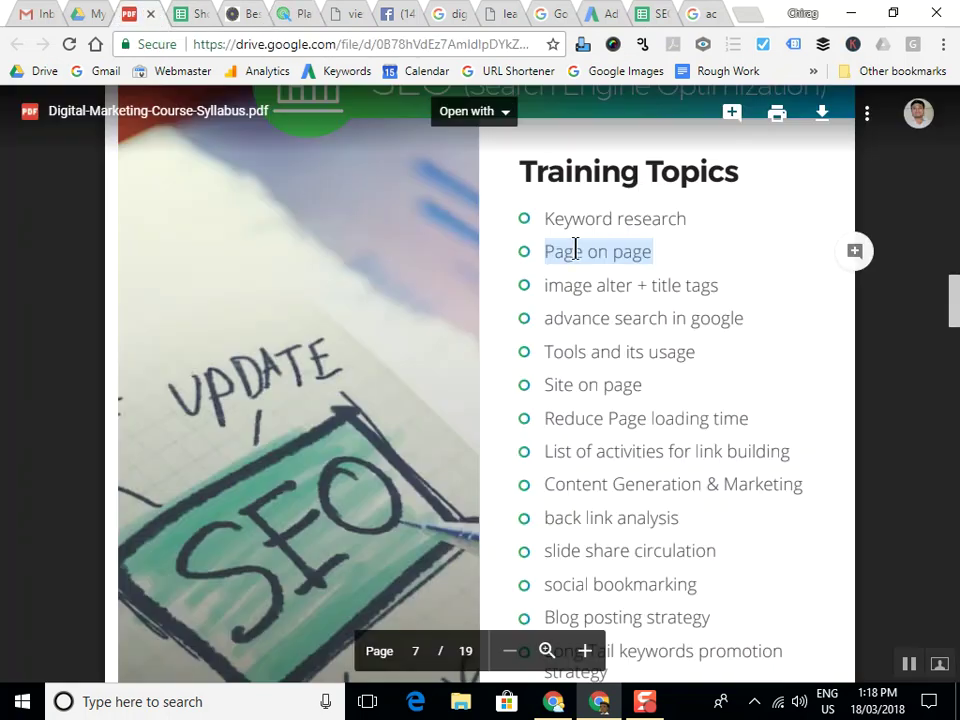
Open the first justdial listing from the "ac service in ahmedabad" results in a new tab and bring that page into view
{"action": "left_click", "coordinate": [688, 13]}
{"action": "left_click_drag", "start_coordinate": [345, 414], "coordinate": [258, 378]}
{"action": "right_click", "coordinate": [307, 330]}
{"action": "left_click", "coordinate": [340, 330]}
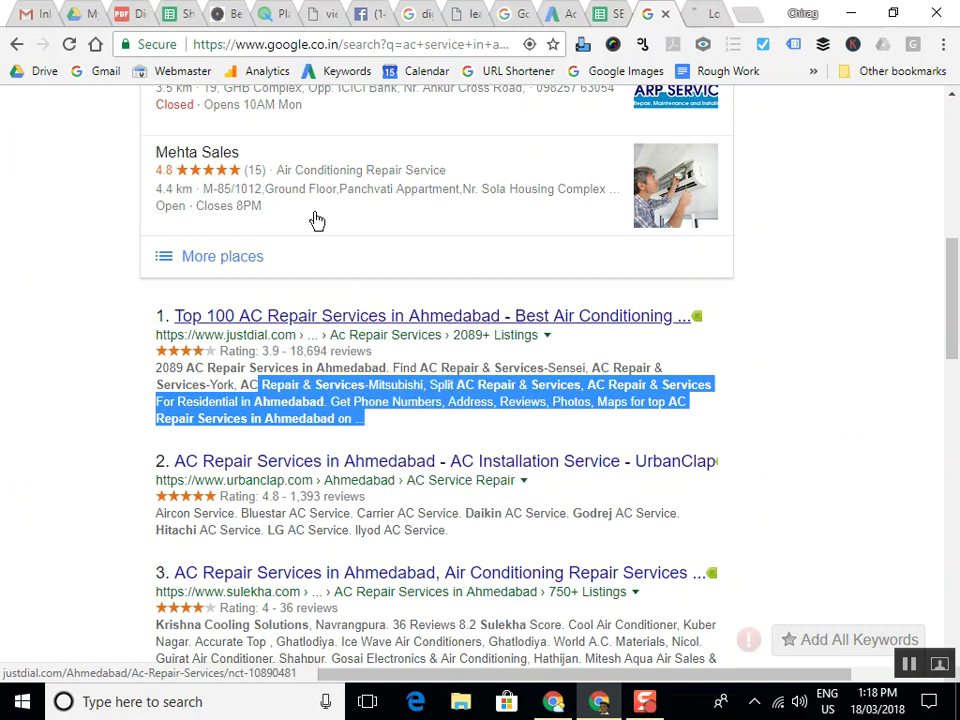
{"action": "left_click", "coordinate": [699, 11]}
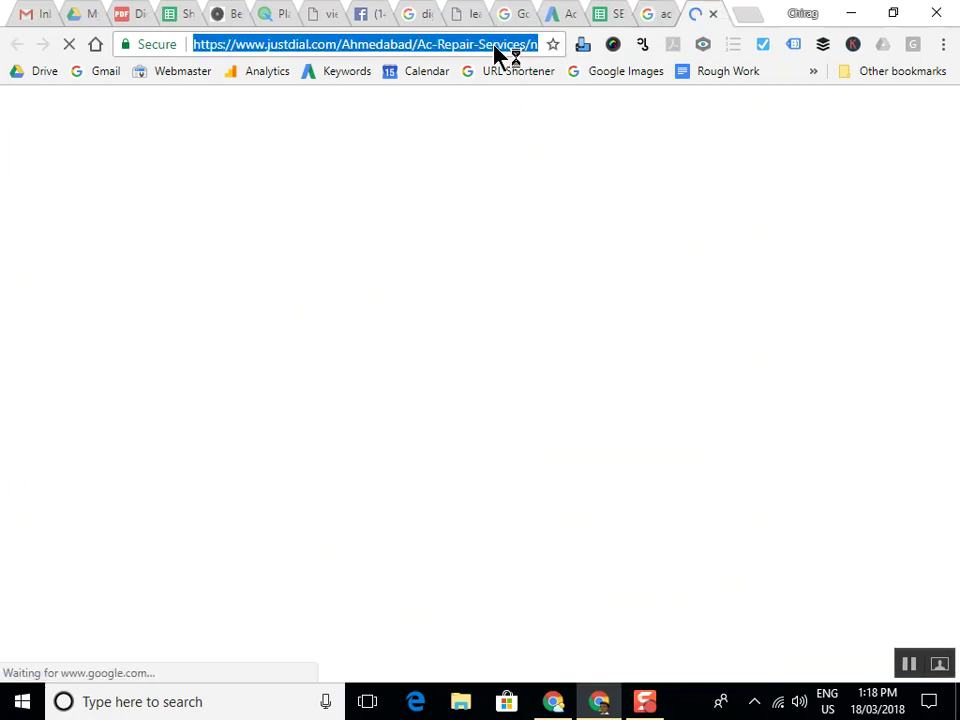
{"action": "left_click", "coordinate": [492, 44]}
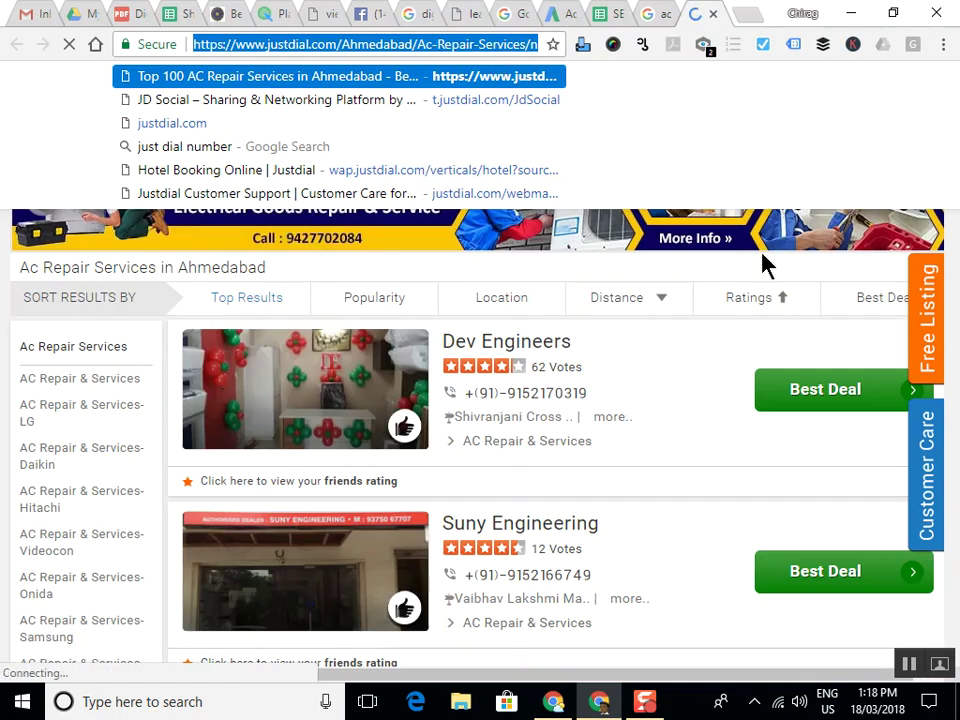
{"action": "left_click", "coordinate": [754, 266]}
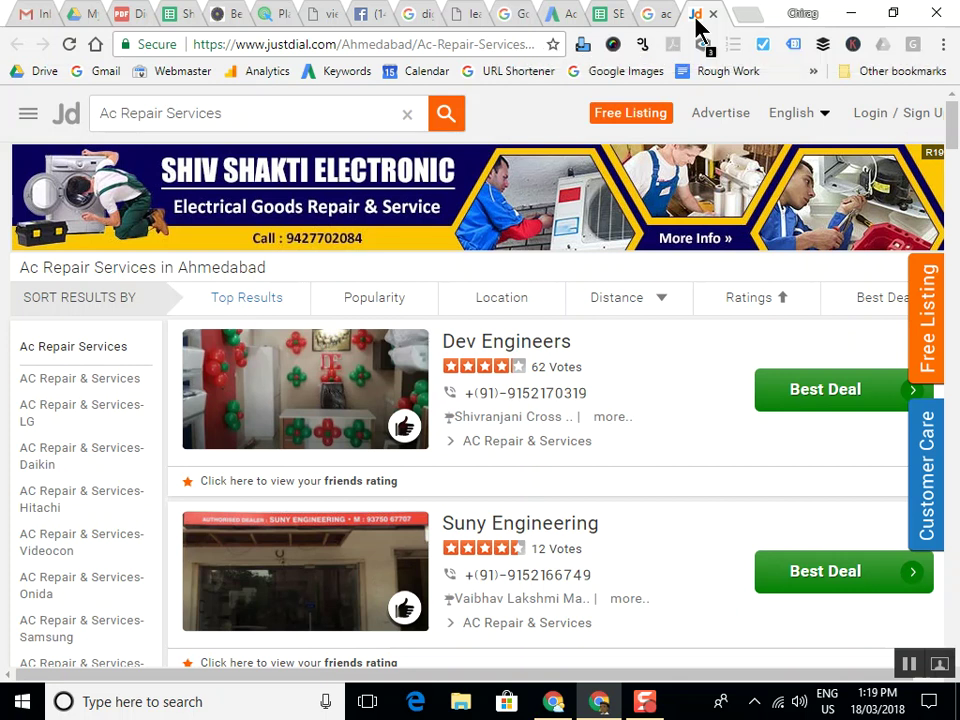
View the source code of the justdial AC repair page and find the word "description" in it
{"action": "key", "text": "ctrl+u"}
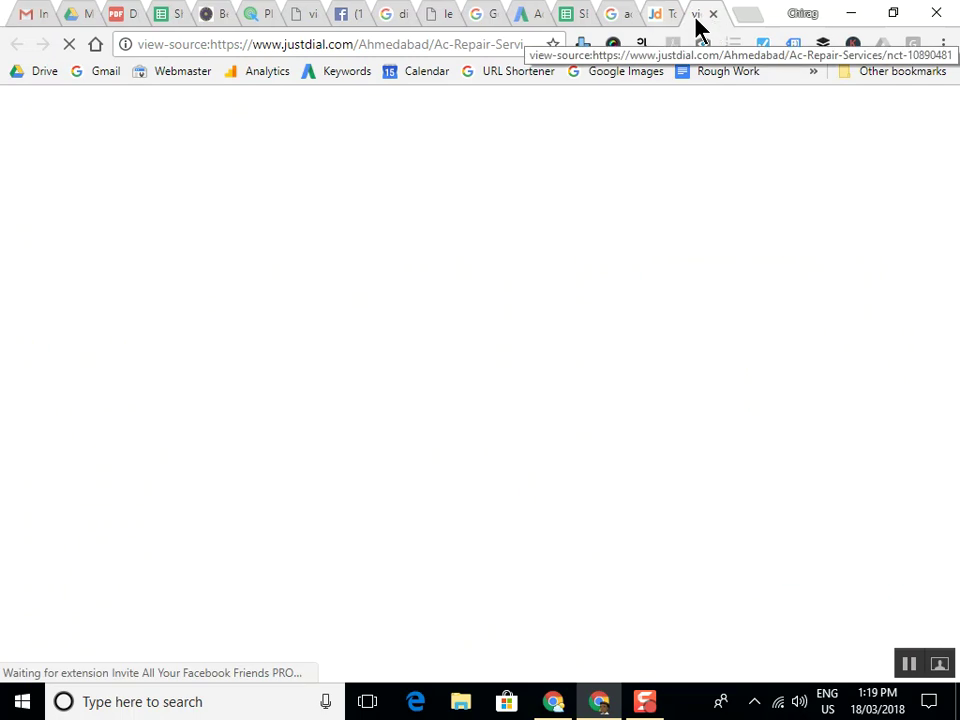
{"action": "key", "text": "ctrl+f"}
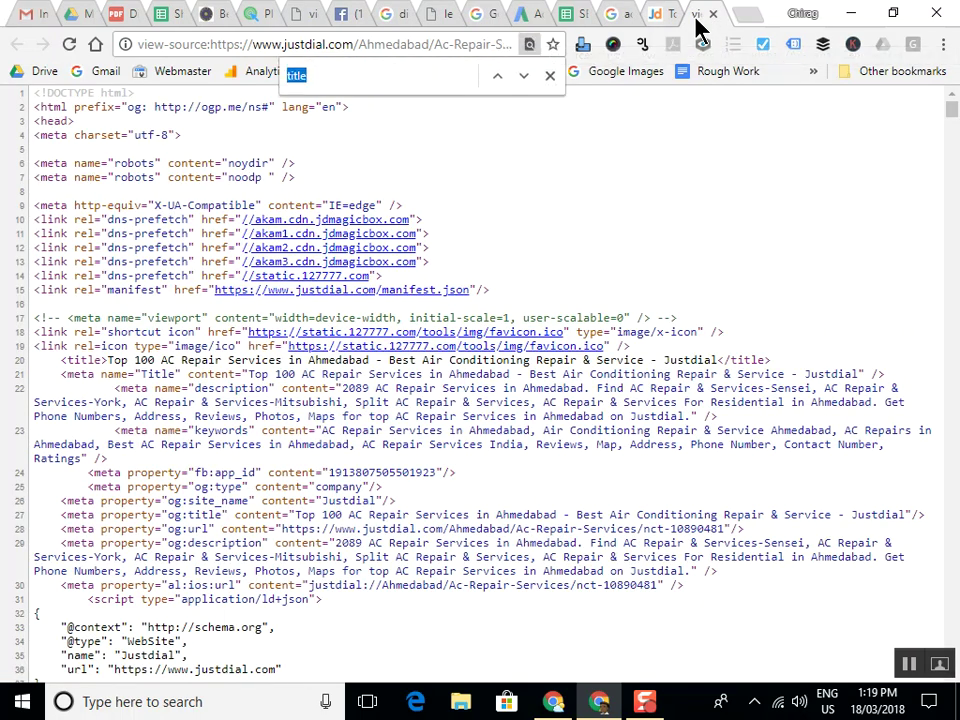
{"action": "type", "text": "desc"}
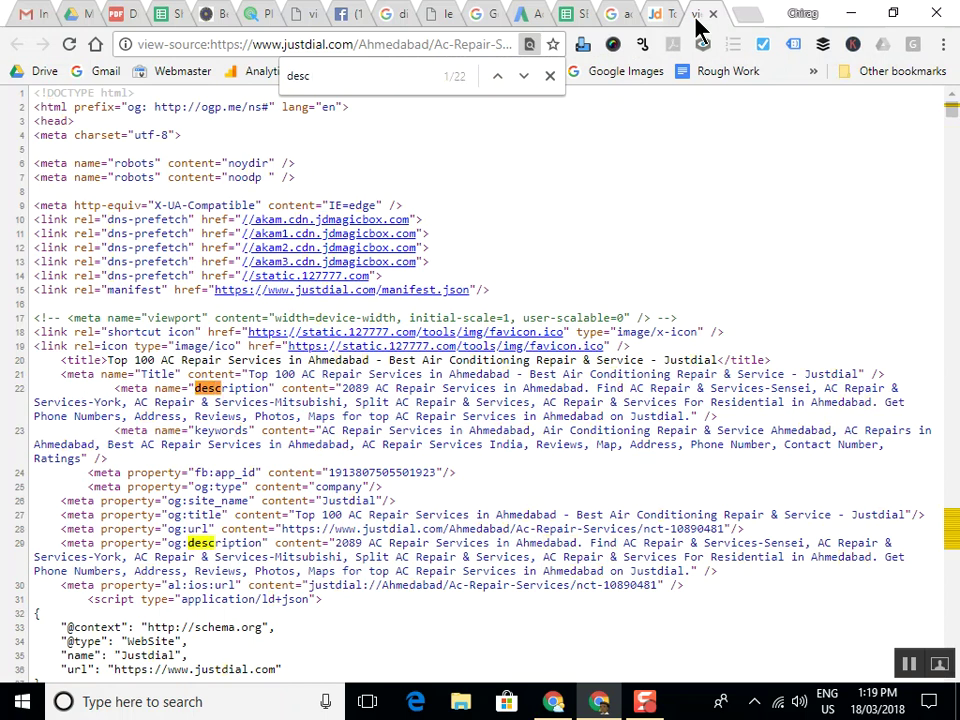
{"action": "type", "text": "ription"}
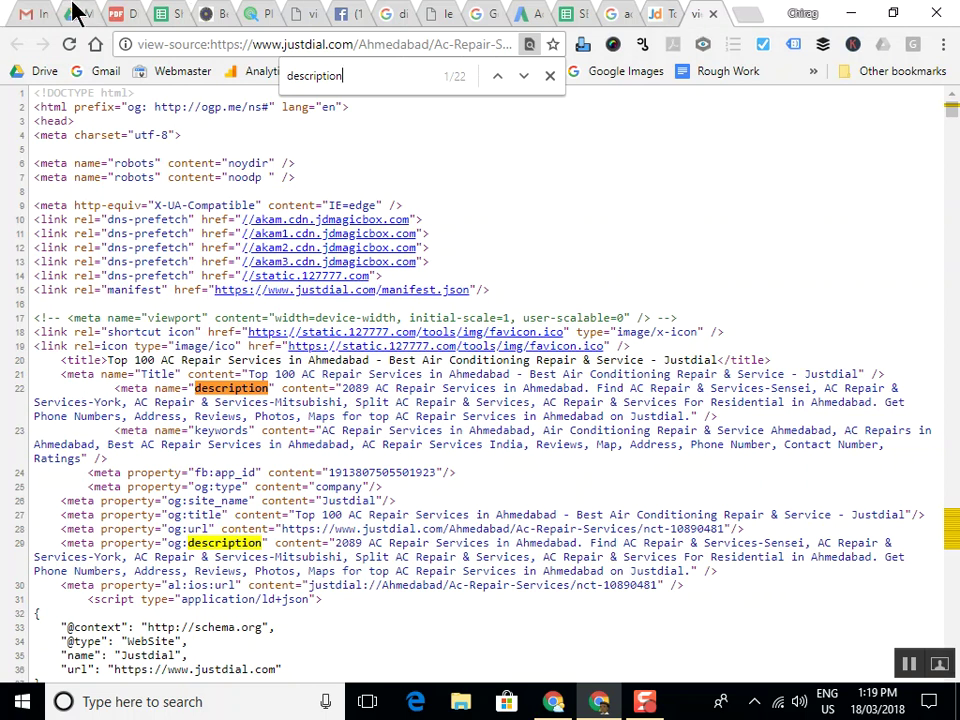
Switch to Google AdWords Keyword Planner and enter "ac service in ahmedabad" as the product or service for a new keyword search
{"action": "left_click", "coordinate": [610, 707]}
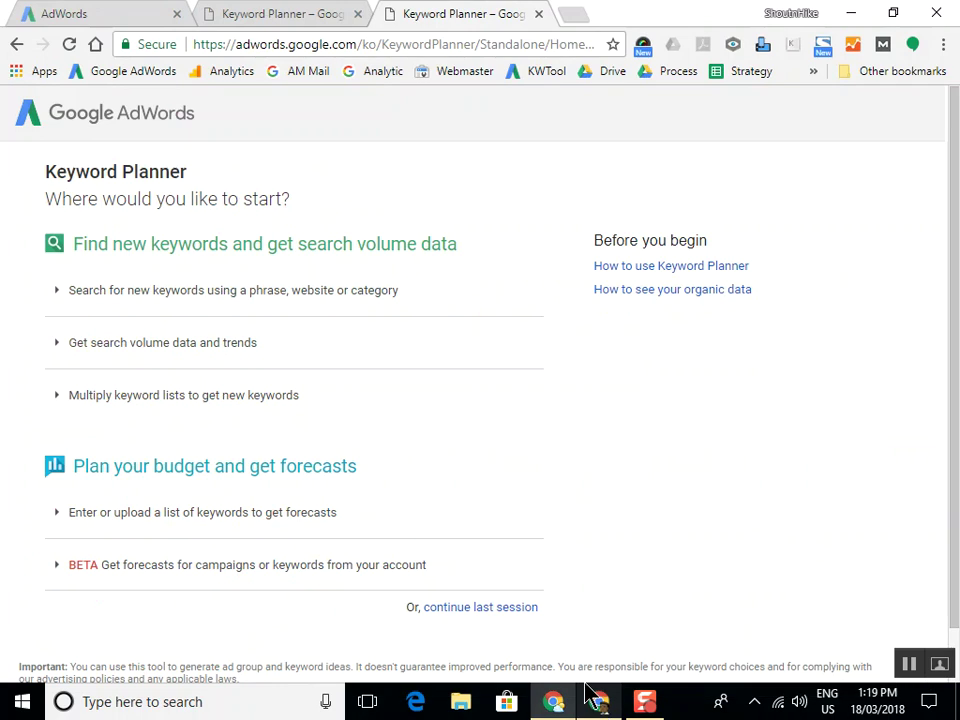
{"action": "left_click", "coordinate": [208, 292]}
{"action": "left_click", "coordinate": [239, 387]}
{"action": "type", "text": "ac ser"}
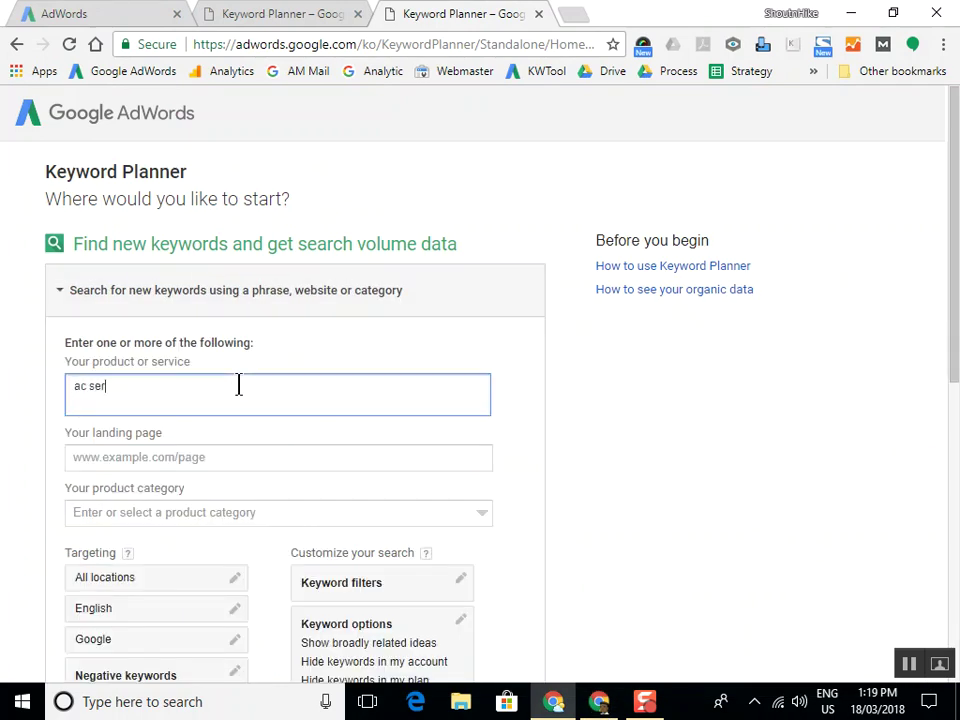
{"action": "type", "text": "vice in ahmedabad"}
Target the keyword search to the state of Gujarat, India, save the location and get the keyword ideas
{"action": "scroll", "coordinate": [238, 385], "scroll_direction": "down", "scroll_amount": 3}
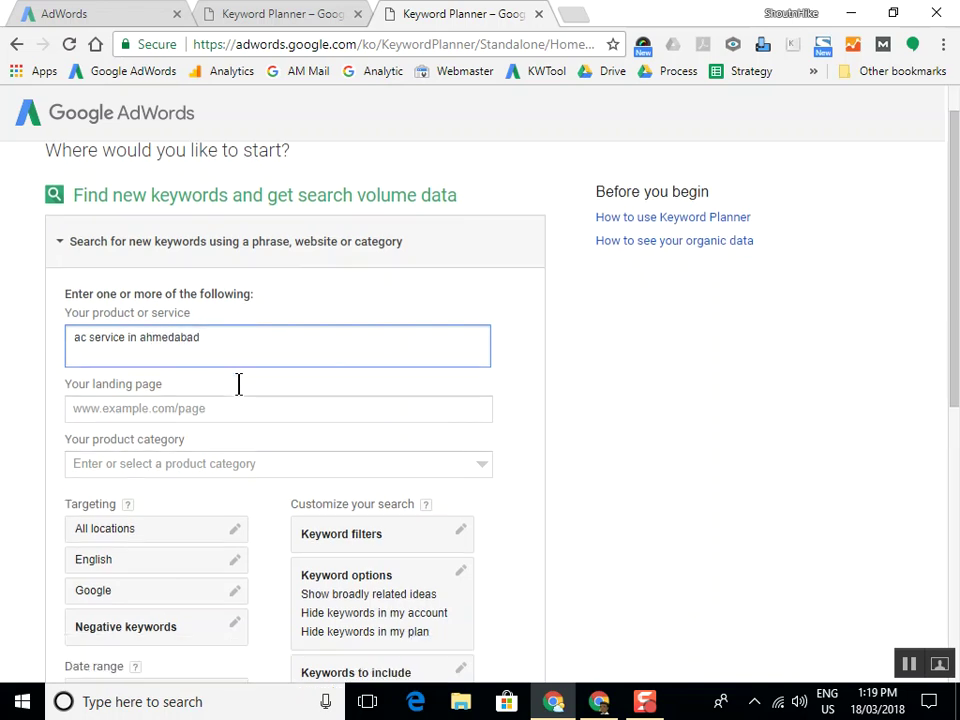
{"action": "left_click", "coordinate": [190, 308]}
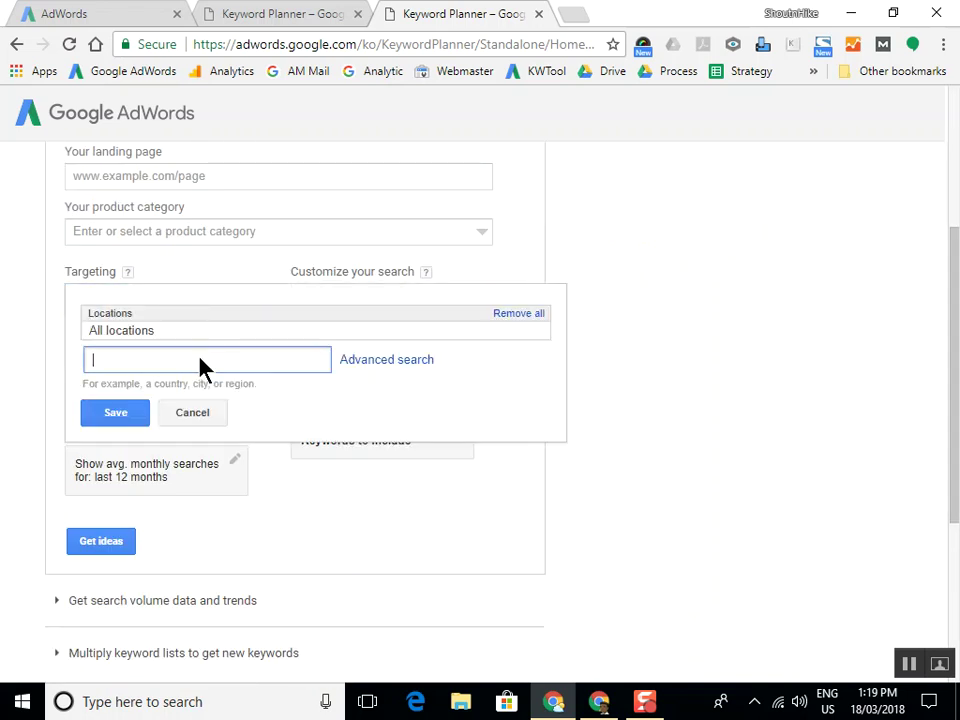
{"action": "type", "text": "gujarat"}
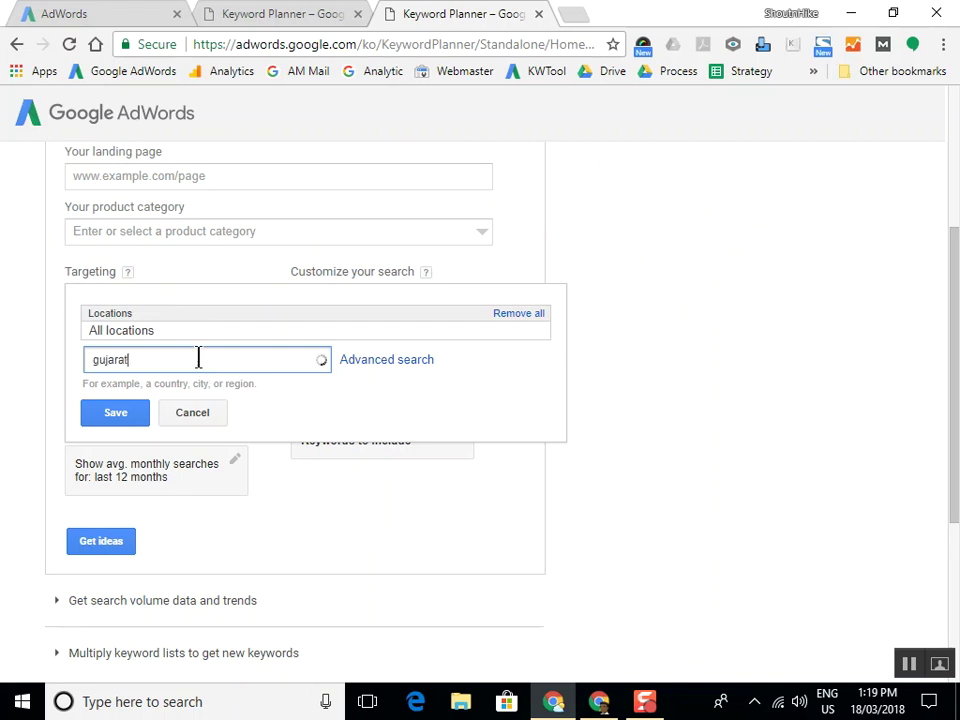
{"action": "left_click", "coordinate": [498, 404]}
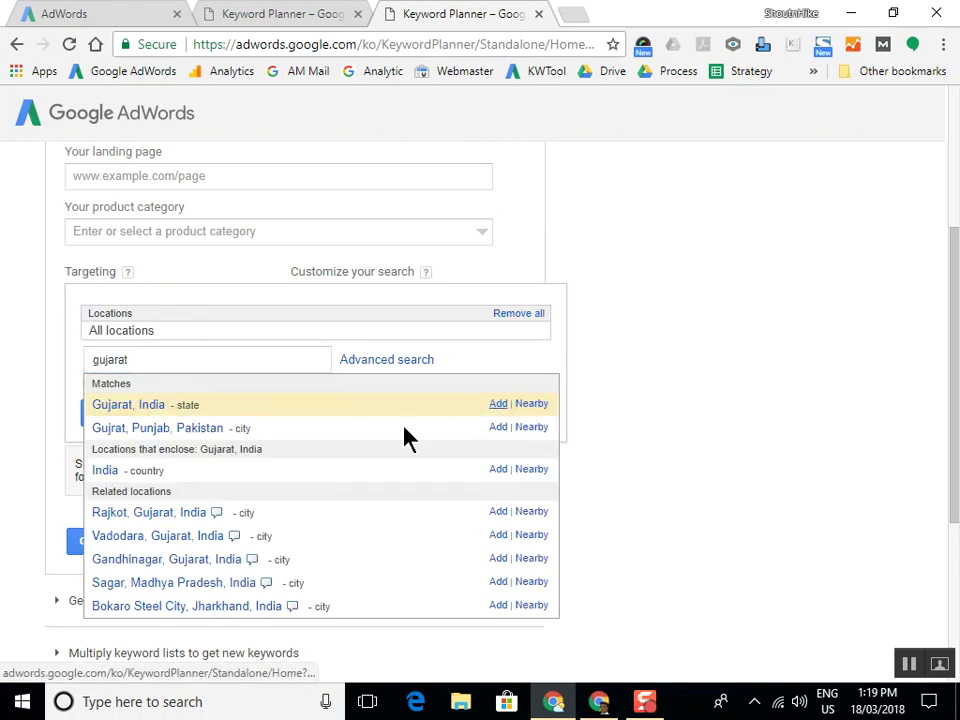
{"action": "left_click", "coordinate": [120, 422]}
{"action": "left_click", "coordinate": [128, 546]}
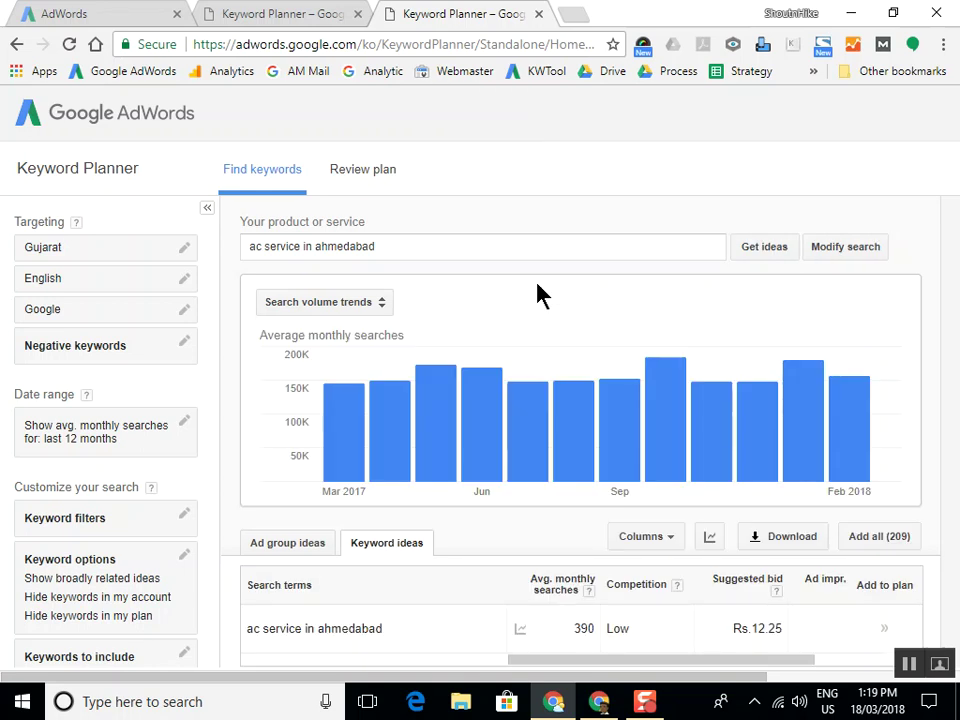
Examine the average searches of individual months in the search volume trends chart
{"action": "mouse_move", "coordinate": [681, 432]}
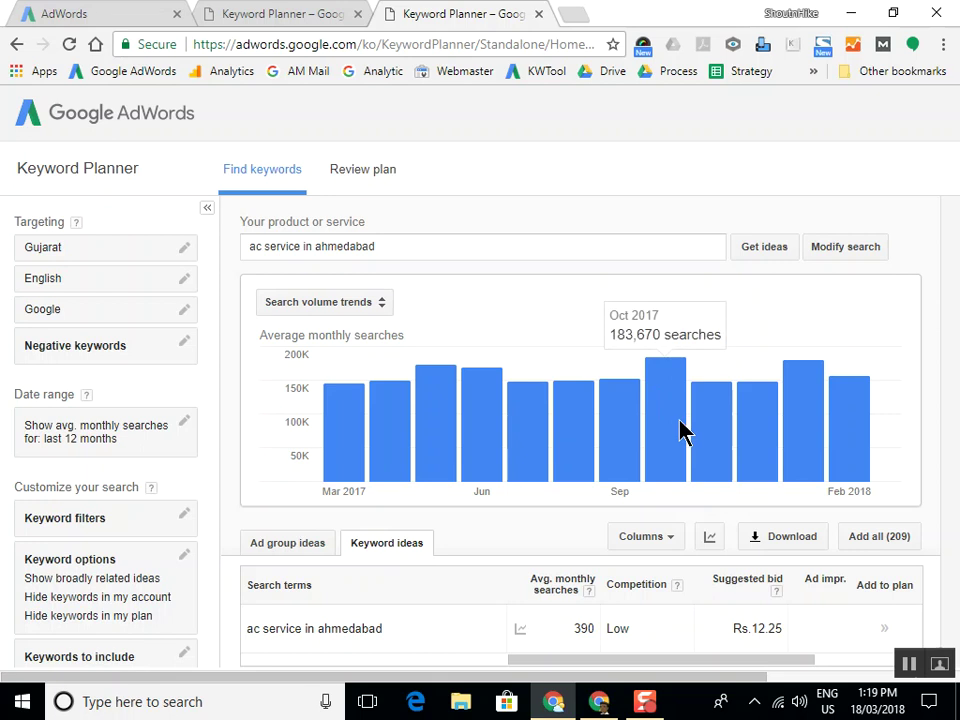
{"action": "mouse_move", "coordinate": [808, 424]}
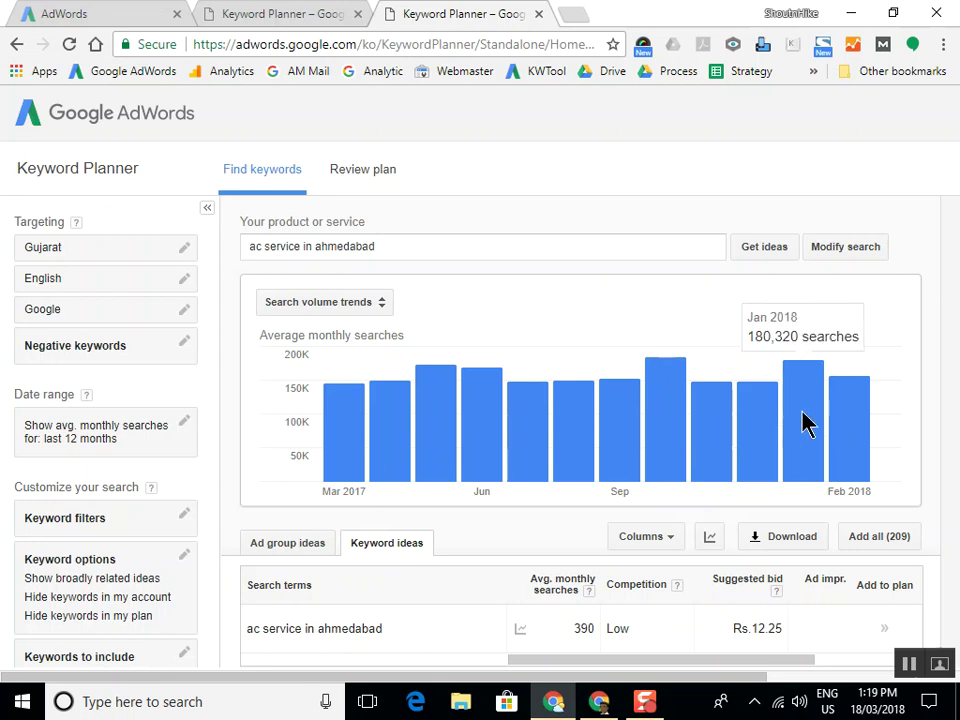
{"action": "mouse_move", "coordinate": [447, 448]}
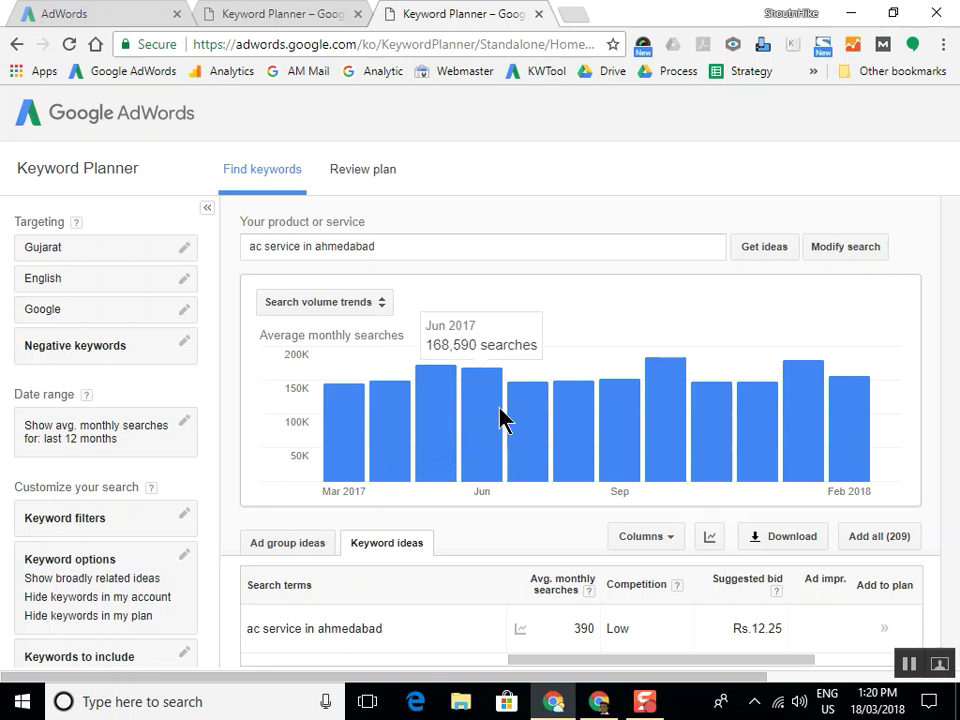
{"action": "mouse_move", "coordinate": [675, 390]}
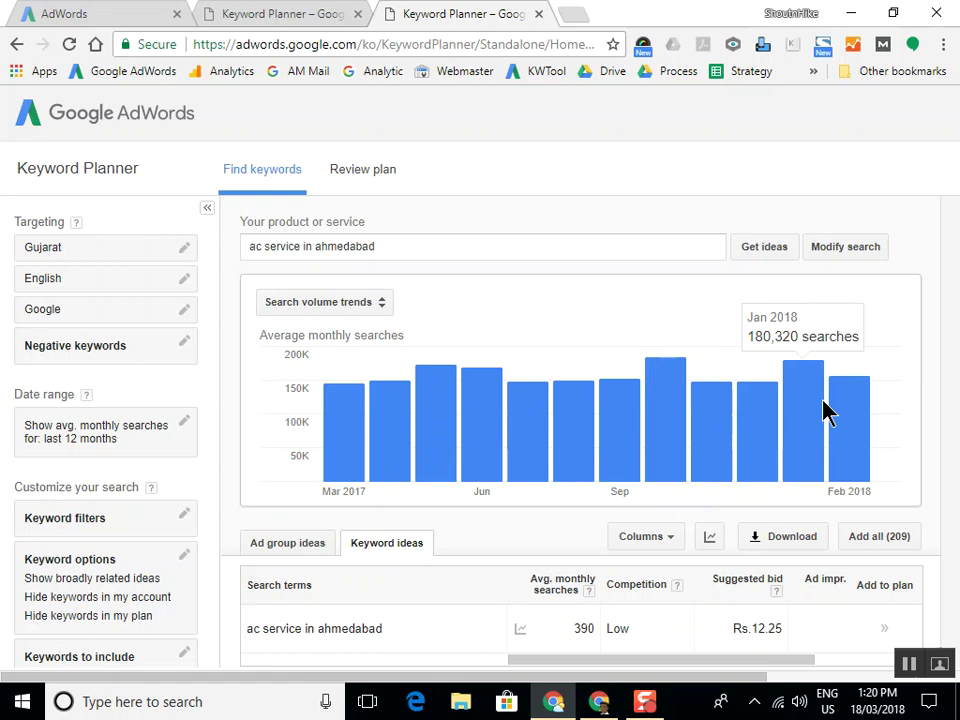
{"action": "mouse_move", "coordinate": [630, 420]}
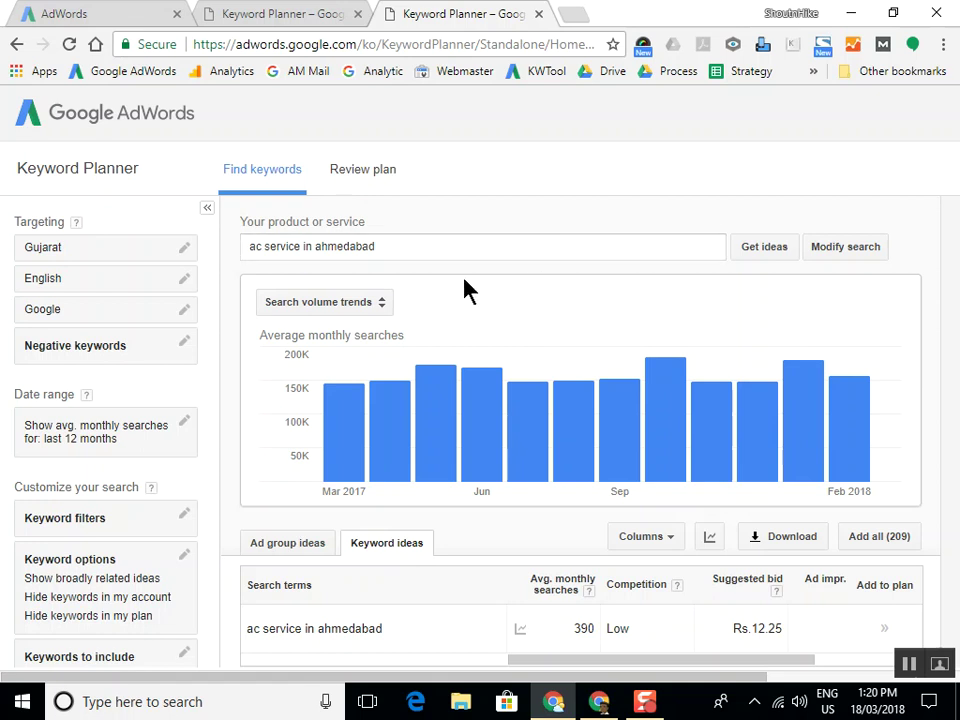
Show the search volume breakdown by device and highlight the mobile devices label and the computers percentage
{"action": "left_click", "coordinate": [388, 303]}
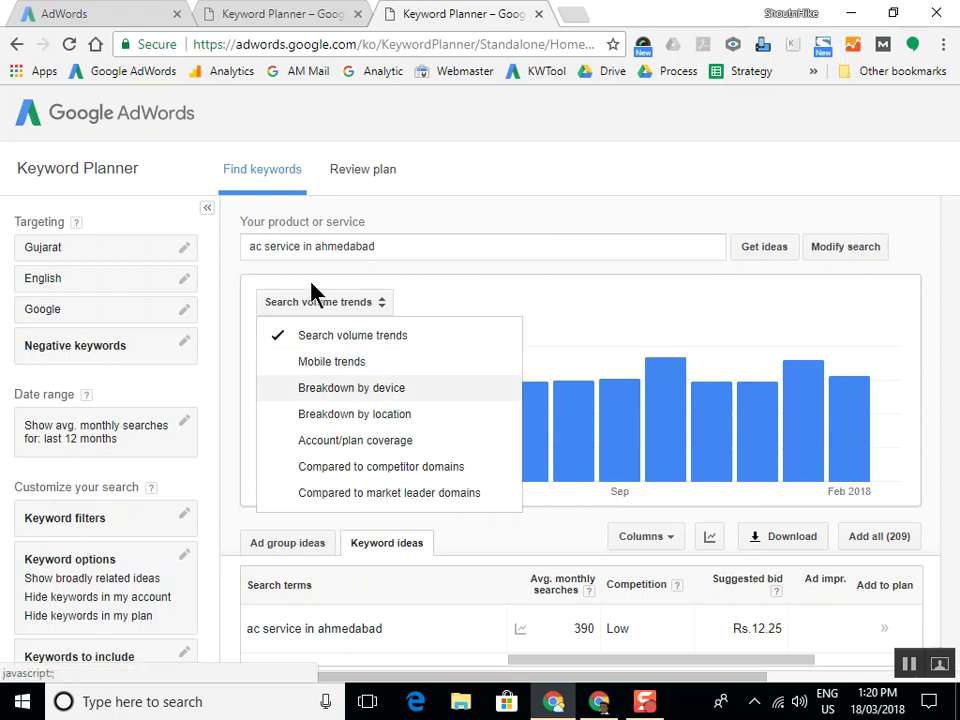
{"action": "key", "text": "Return"}
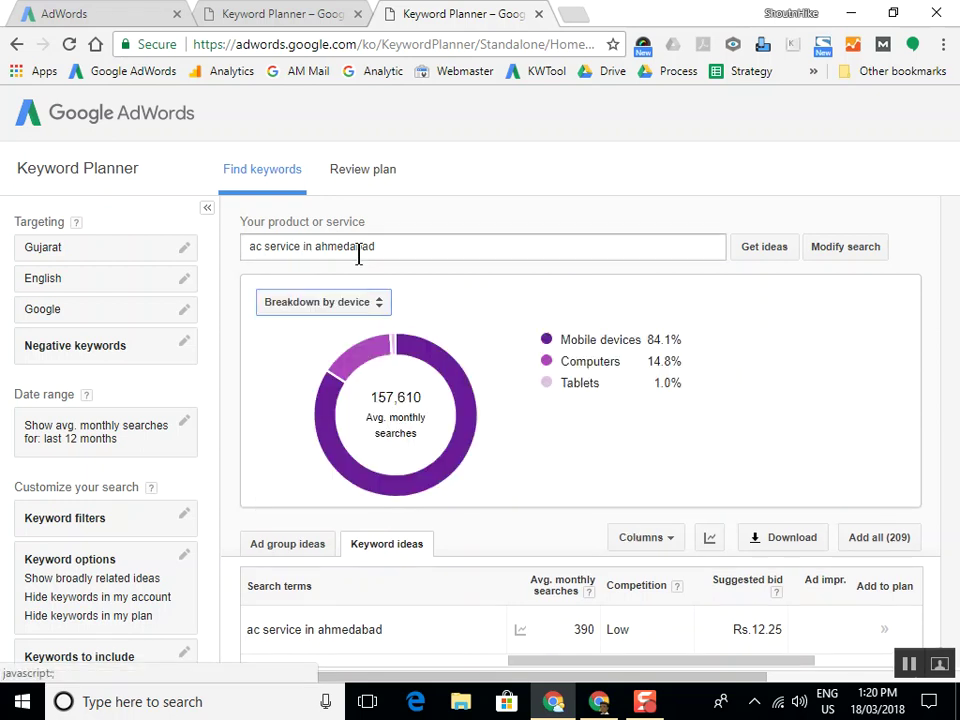
{"action": "triple_click", "coordinate": [638, 340]}
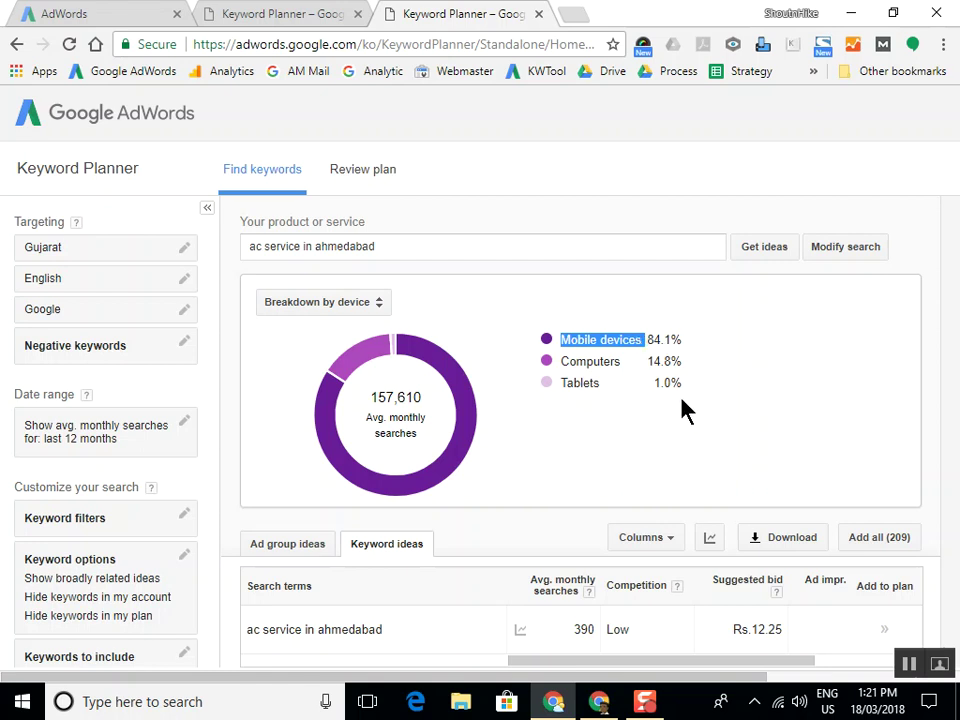
{"action": "left_click_drag", "start_coordinate": [682, 362], "coordinate": [649, 364]}
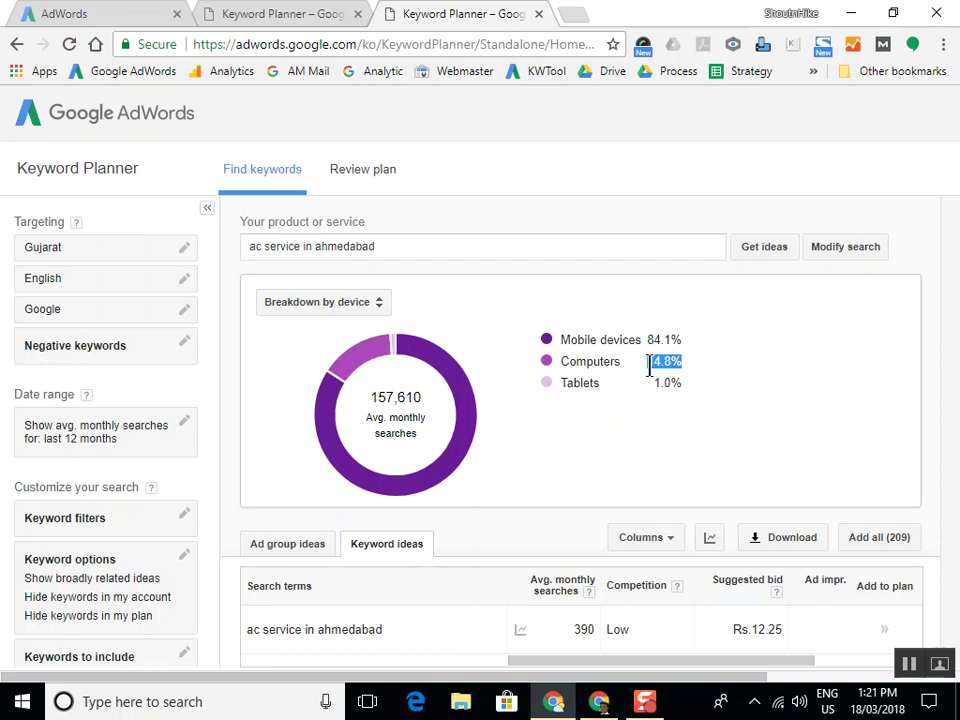
Change the chart to a breakdown by location, keeping it grouped by city
{"action": "left_click", "coordinate": [365, 305]}
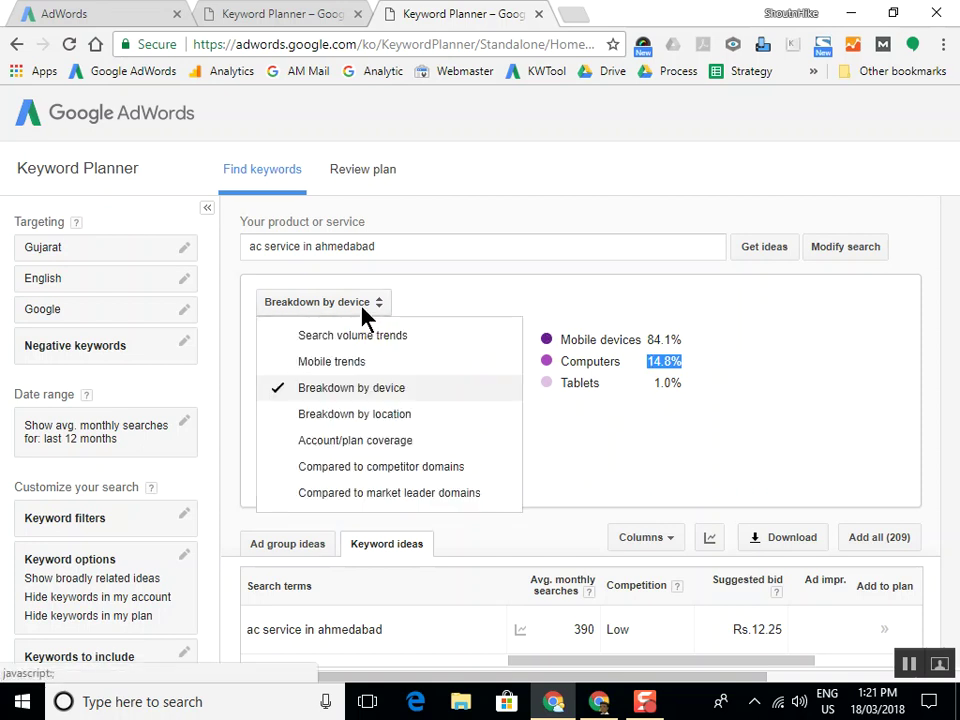
{"action": "left_click", "coordinate": [400, 423]}
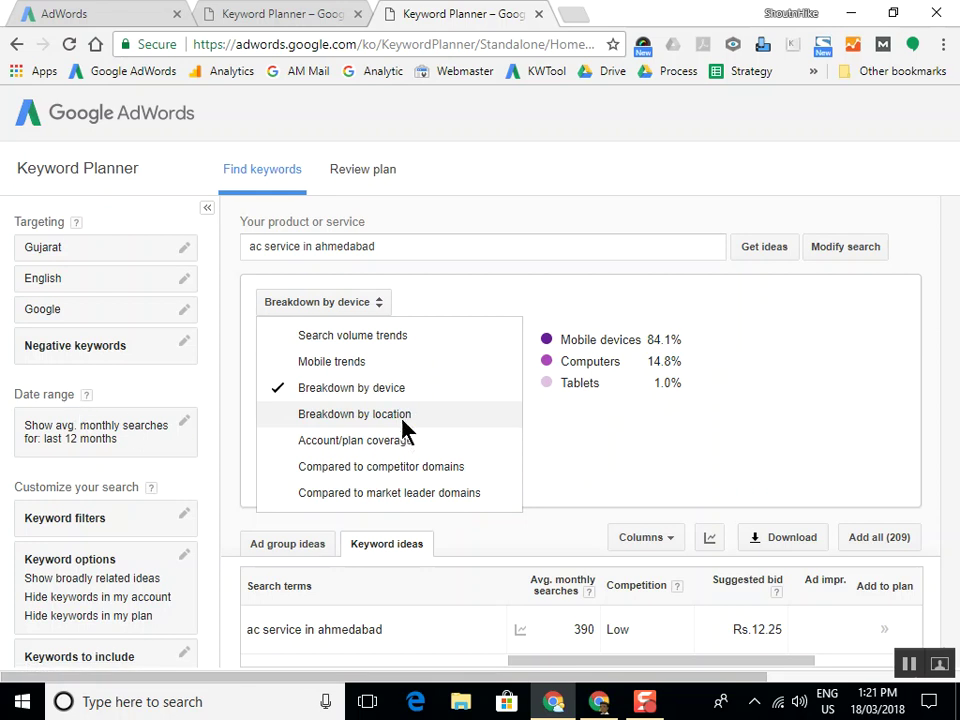
{"action": "left_click", "coordinate": [402, 416]}
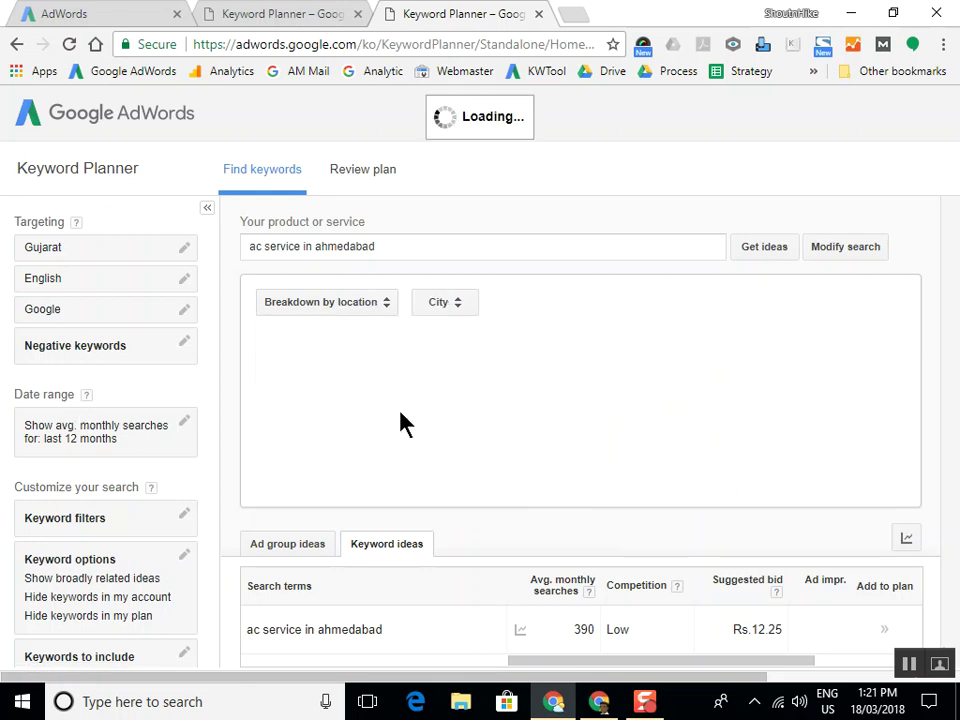
{"action": "left_click", "coordinate": [440, 302]}
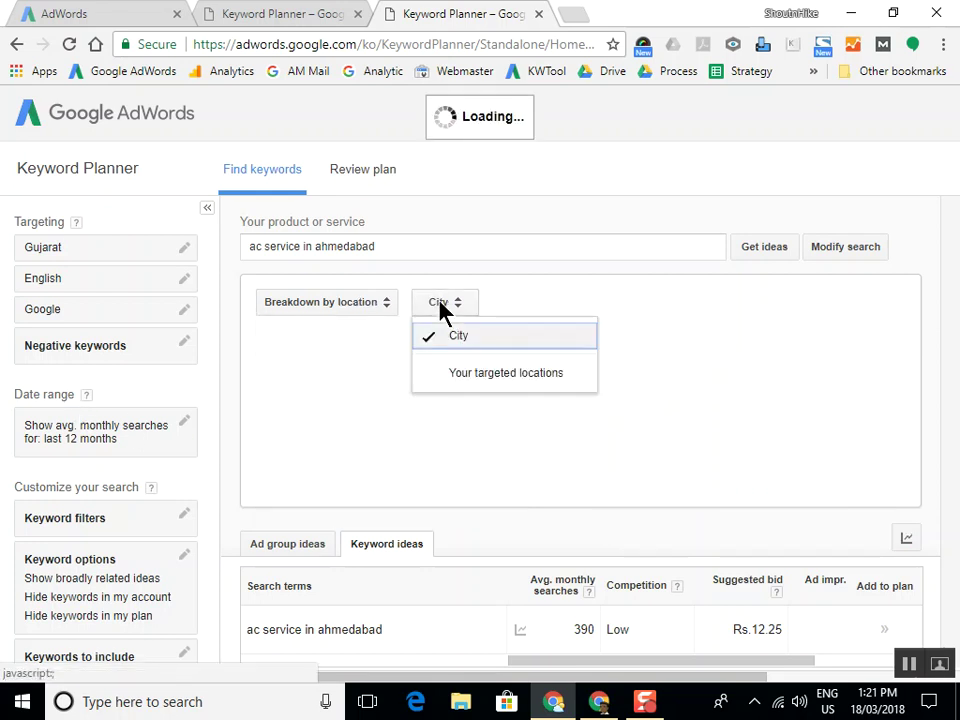
{"action": "left_click", "coordinate": [505, 302]}
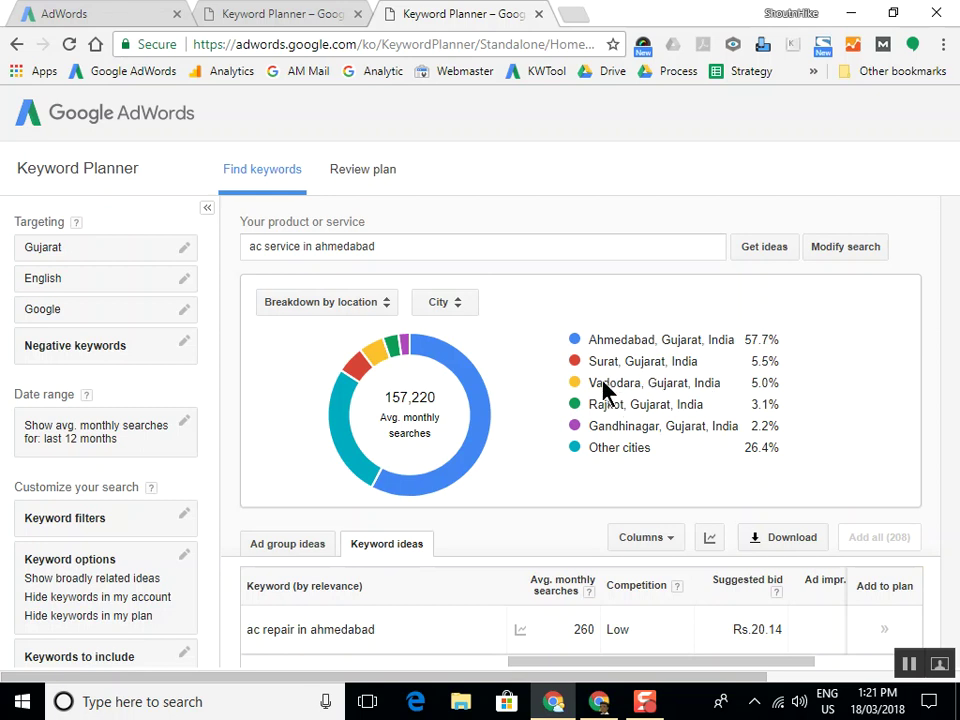
Shorten the product or service phrase to "ac service" and get new keyword ideas
{"action": "left_click", "coordinate": [401, 246]}
{"action": "left_click_drag", "start_coordinate": [401, 246], "coordinate": [305, 247]}
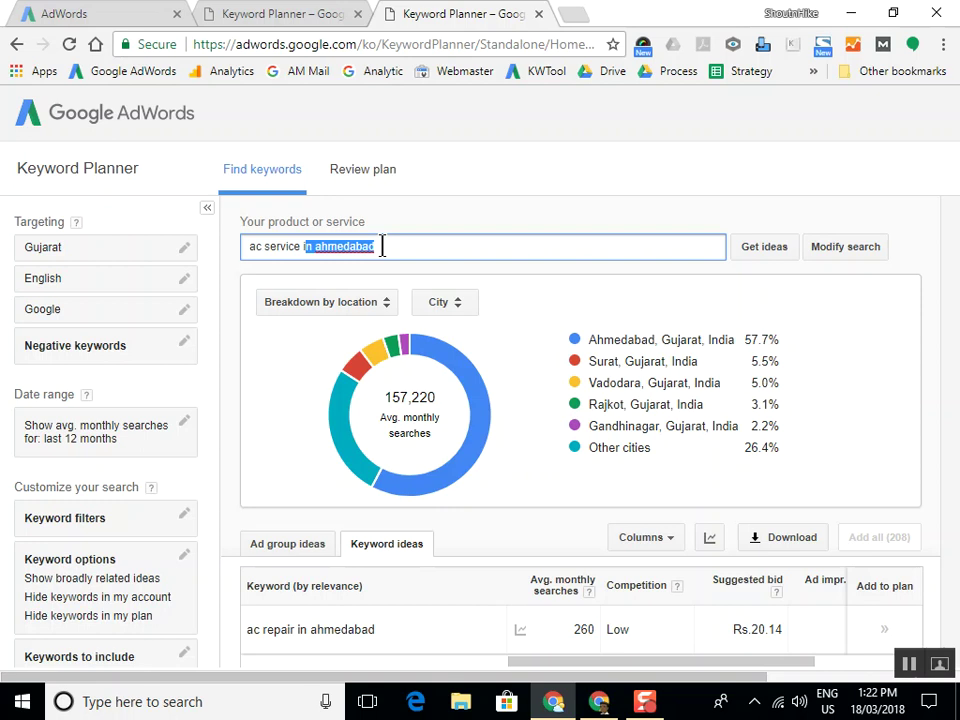
{"action": "key", "text": "BackSpace"}
{"action": "left_click", "coordinate": [765, 255]}
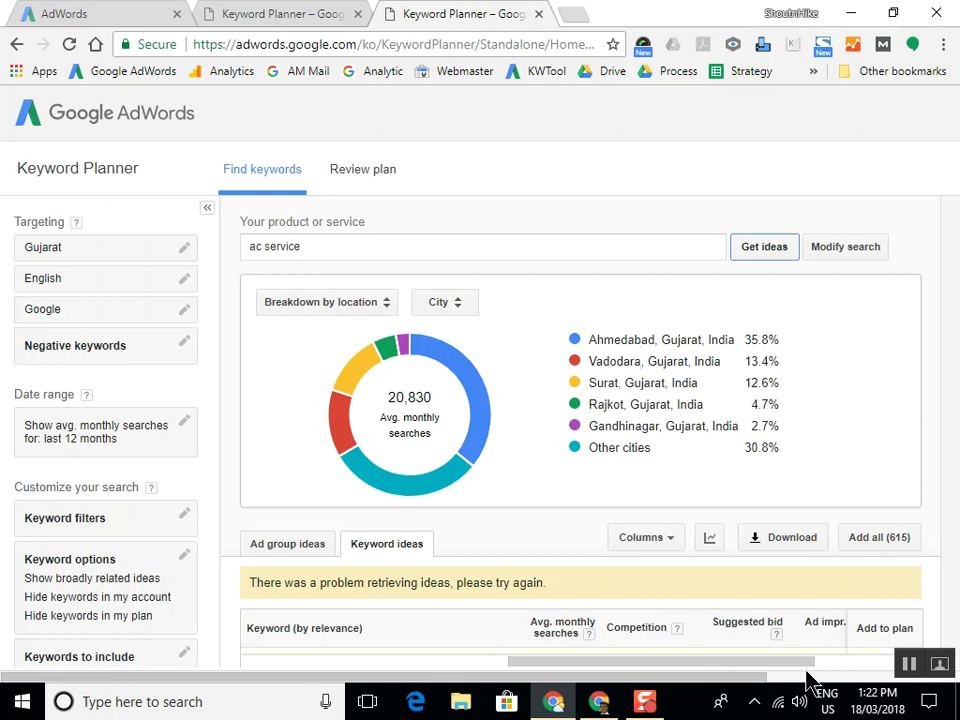
Switch to the other browser window and review the SEO training topics in the Digital-Marketing-Course-Syllabus PDF
{"action": "left_click", "coordinate": [552, 703]}
{"action": "left_click", "coordinate": [552, 703]}
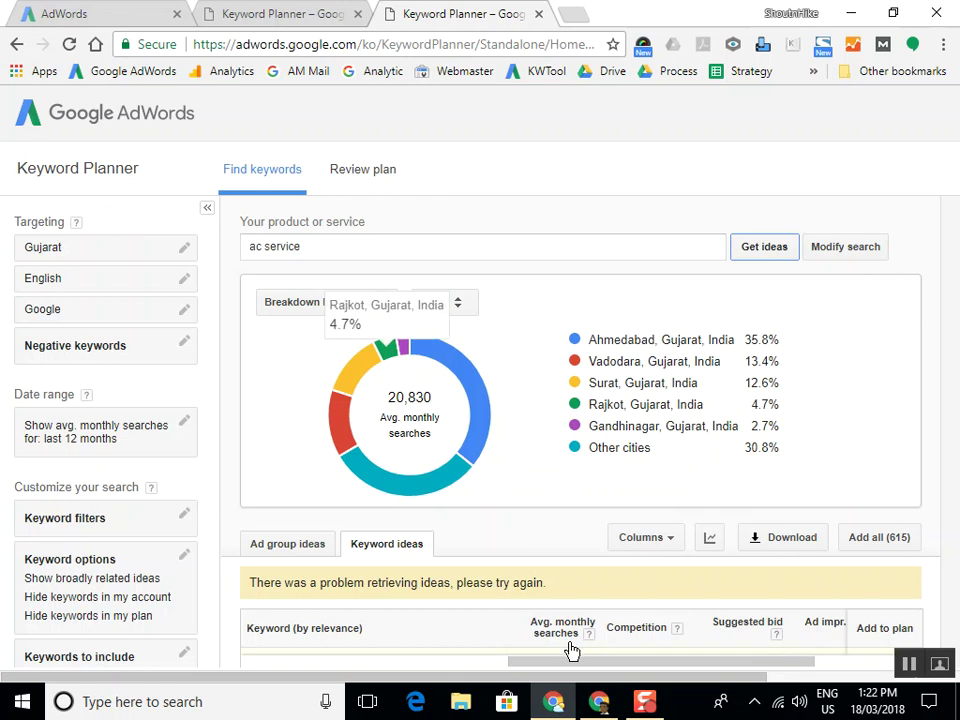
{"action": "left_click", "coordinate": [598, 703]}
{"action": "left_click", "coordinate": [122, 12]}
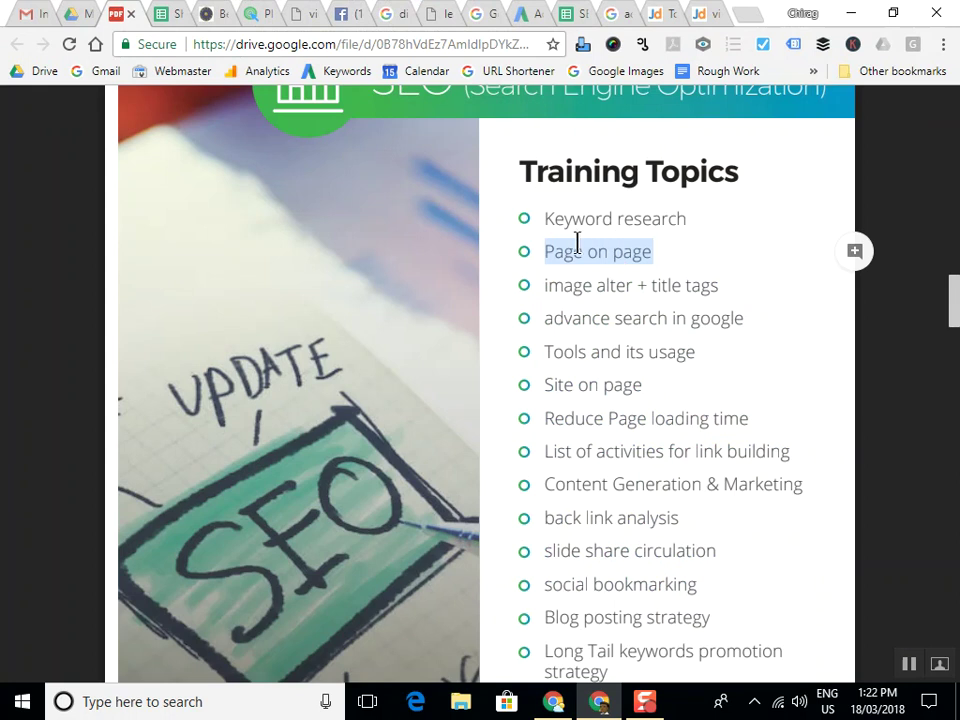
{"action": "left_click", "coordinate": [596, 328]}
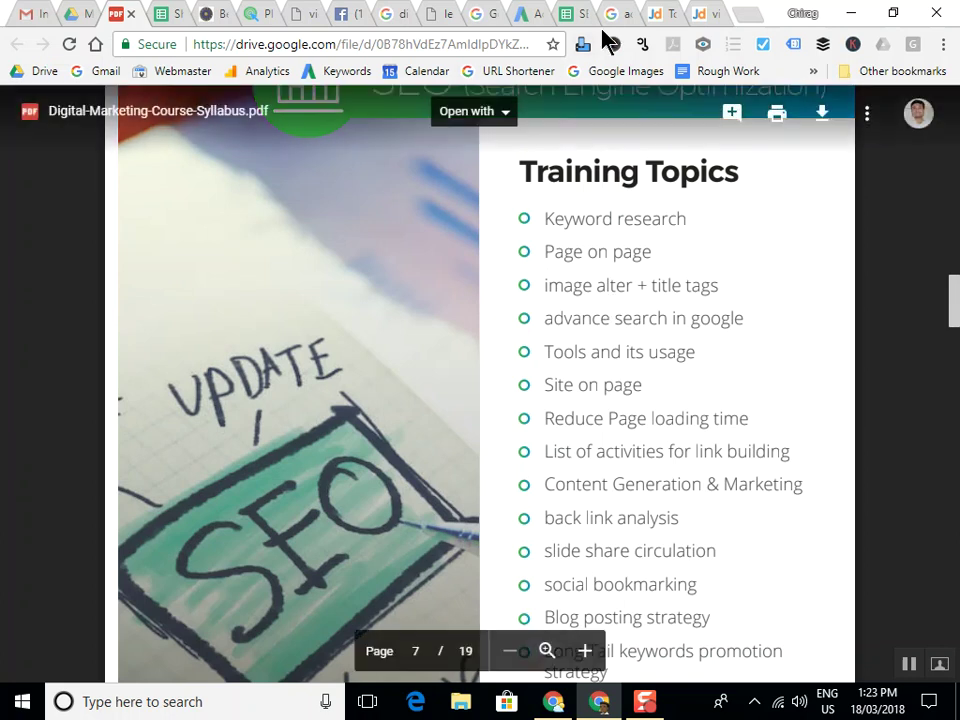
Replace the "ac service in ahmedabad" query with "web design proposal" and run the Google search
{"action": "left_click", "coordinate": [611, 18]}
{"action": "left_click", "coordinate": [471, 43]}
{"action": "scroll", "coordinate": [476, 317], "scroll_direction": "up", "scroll_amount": 10}
{"action": "left_click", "coordinate": [376, 128]}
{"action": "key", "text": "ctrl+a"}
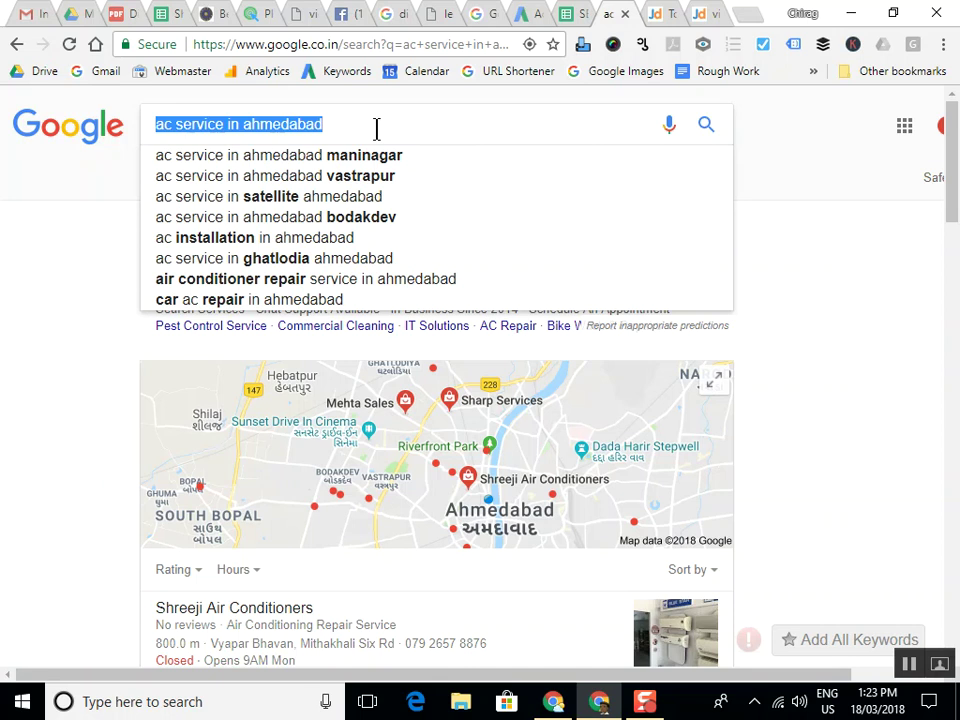
{"action": "type", "text": "web"}
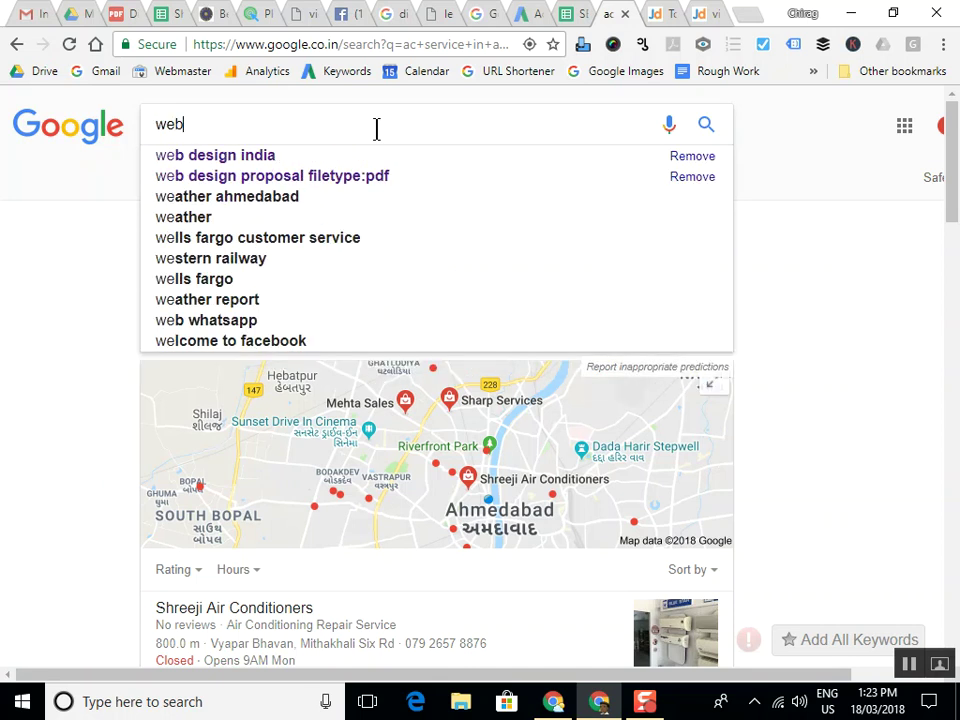
{"action": "type", "text": " design "}
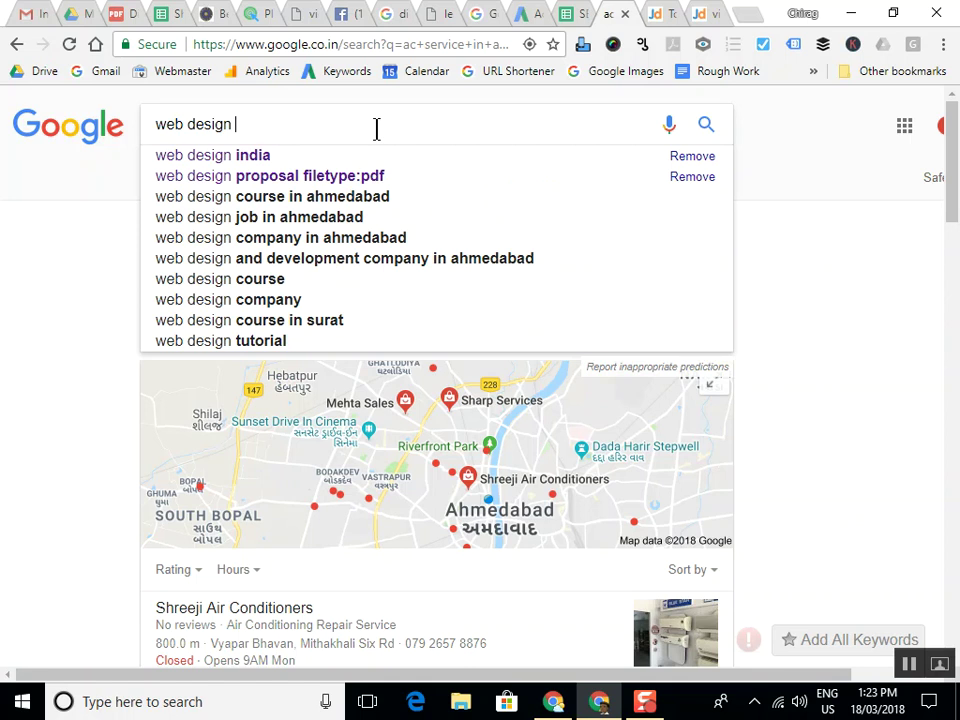
{"action": "type", "text": "proposal"}
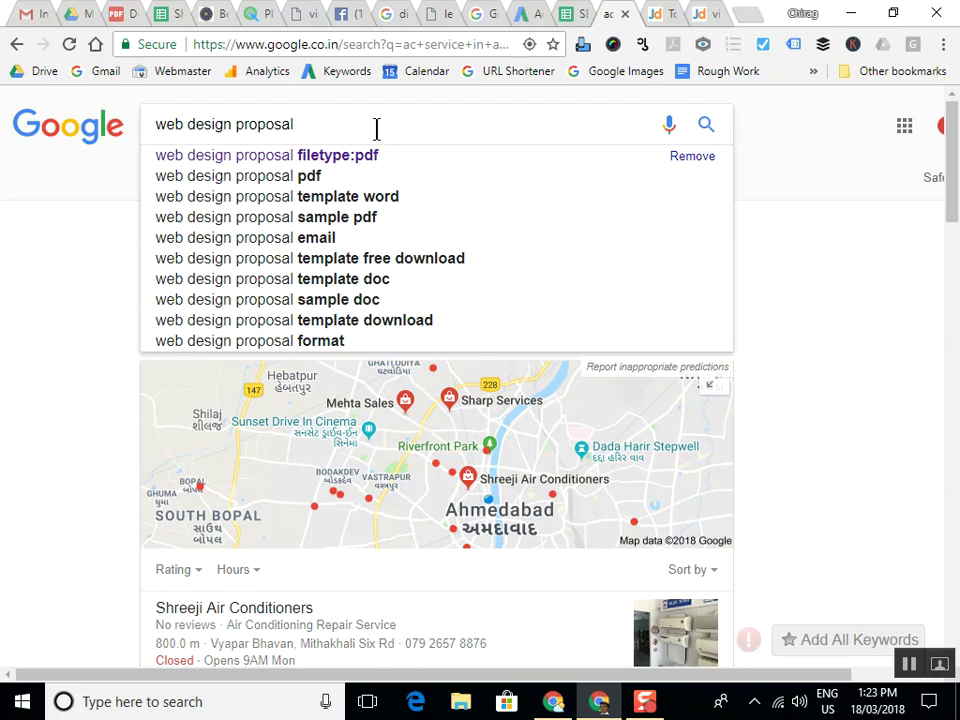
{"action": "key", "text": "Return"}
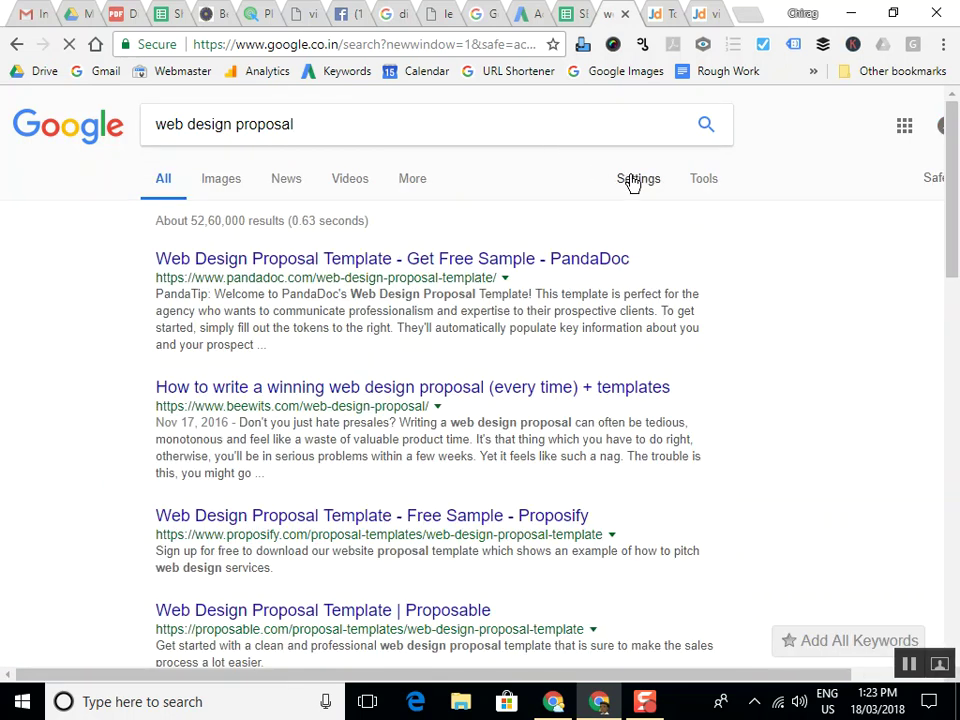
Use Google's advanced search to restrict the web design proposal results to Adobe Acrobat PDF (.pdf) files
{"action": "left_click", "coordinate": [633, 187]}
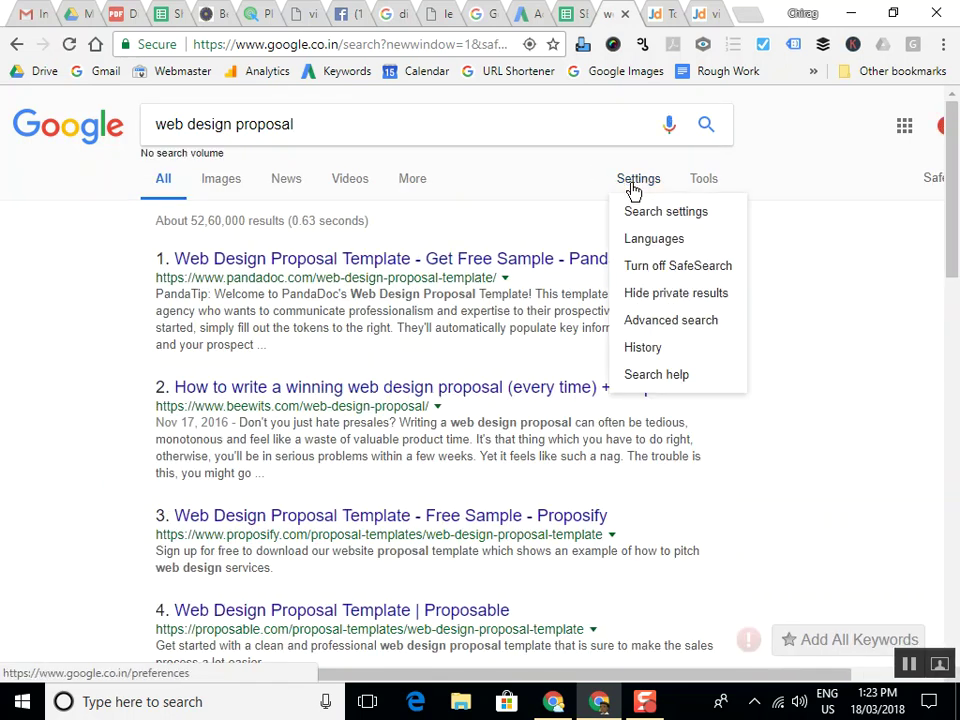
{"action": "left_click", "coordinate": [674, 325]}
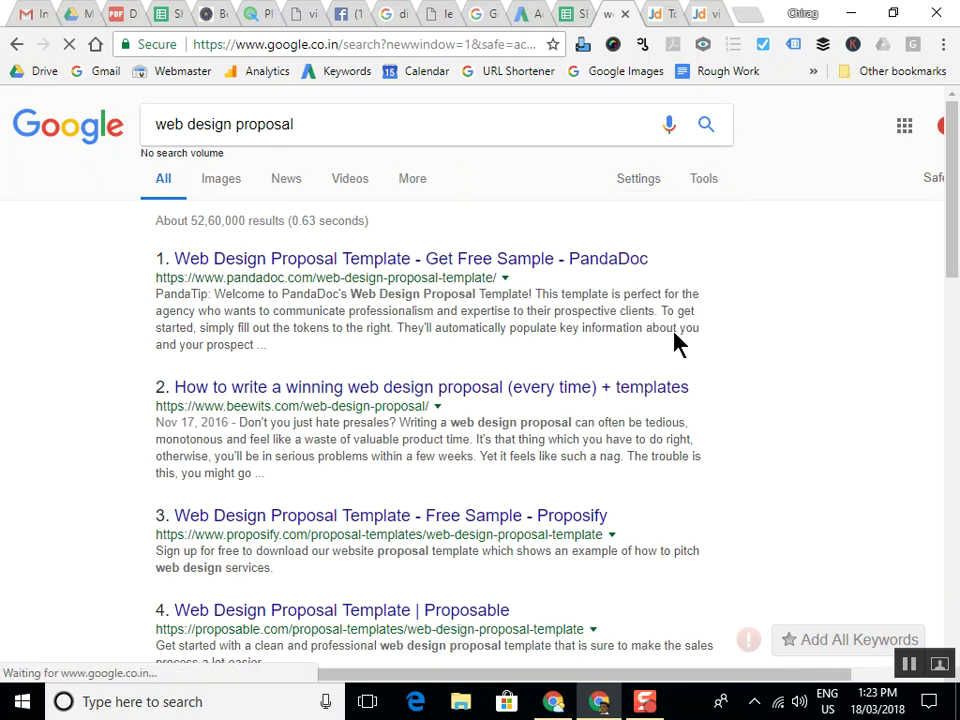
{"action": "scroll", "coordinate": [433, 394], "scroll_direction": "down", "scroll_amount": 5}
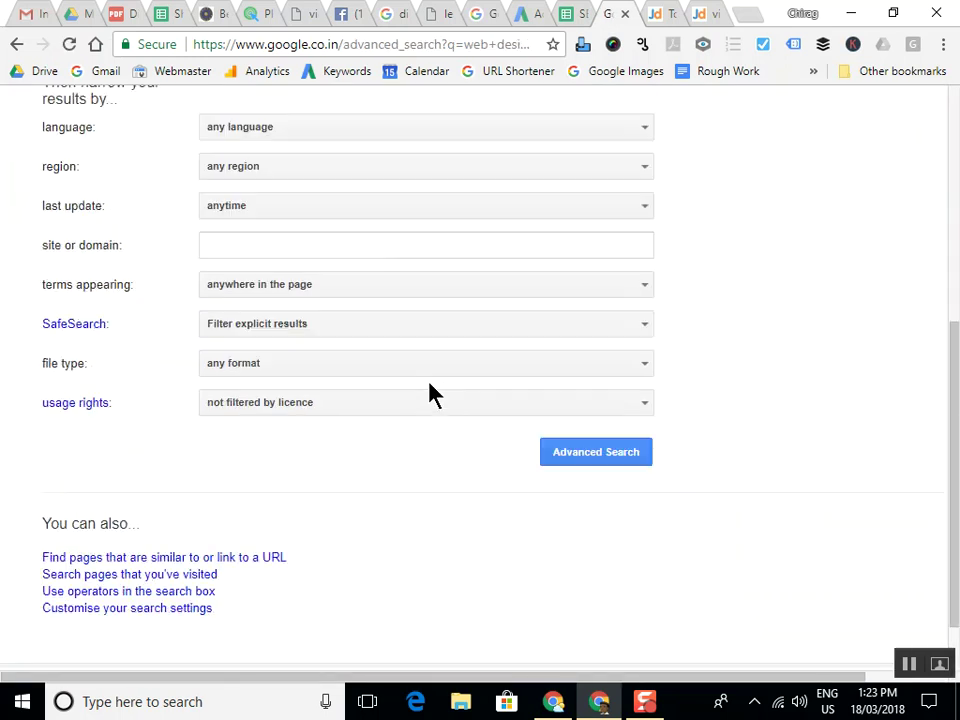
{"action": "left_click", "coordinate": [358, 340]}
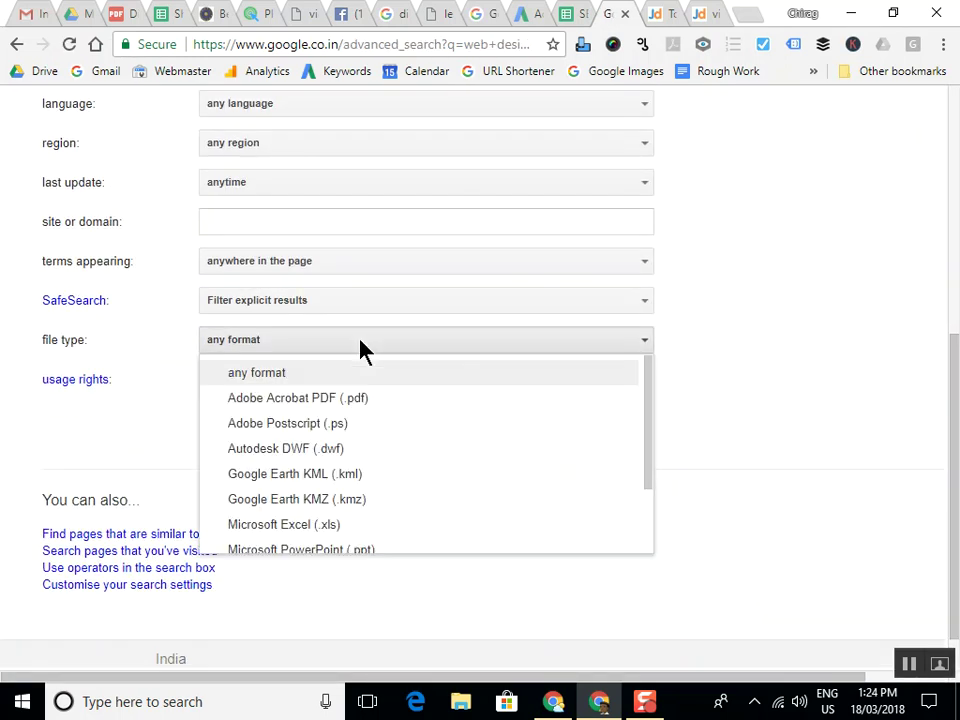
{"action": "left_click", "coordinate": [383, 400]}
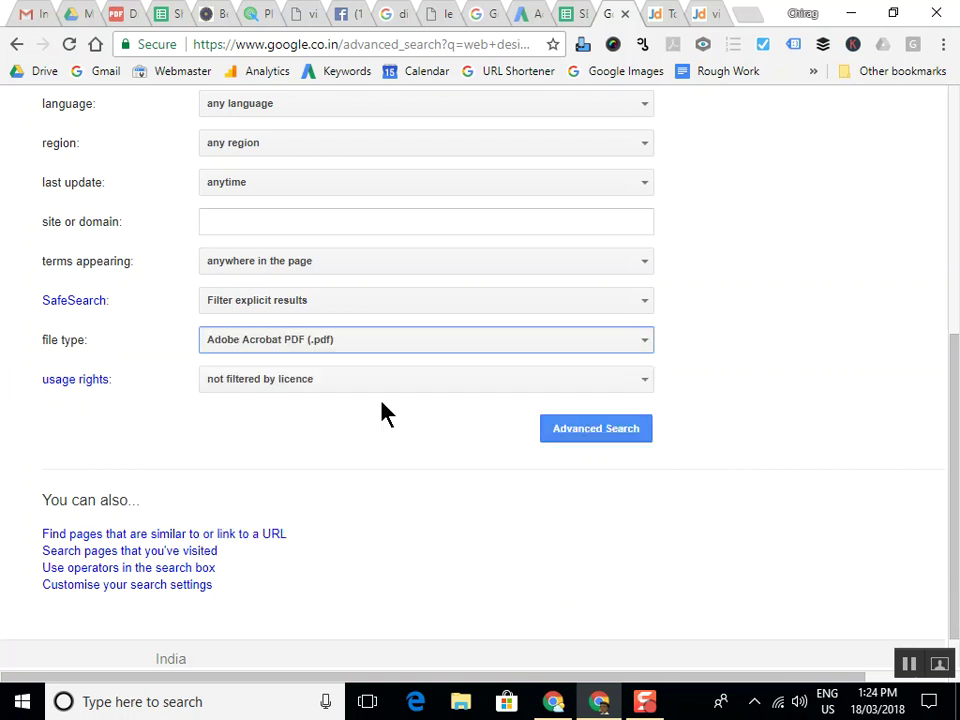
{"action": "left_click", "coordinate": [563, 432]}
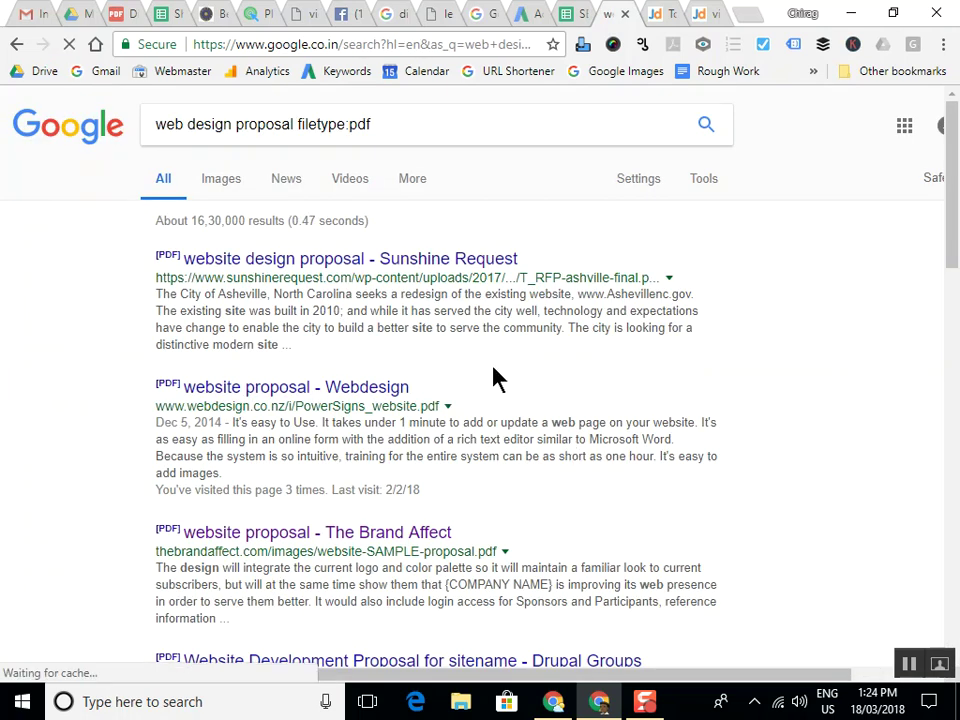
{"action": "left_click_drag", "start_coordinate": [190, 220], "coordinate": [227, 220]}
{"action": "left_click", "coordinate": [253, 216]}
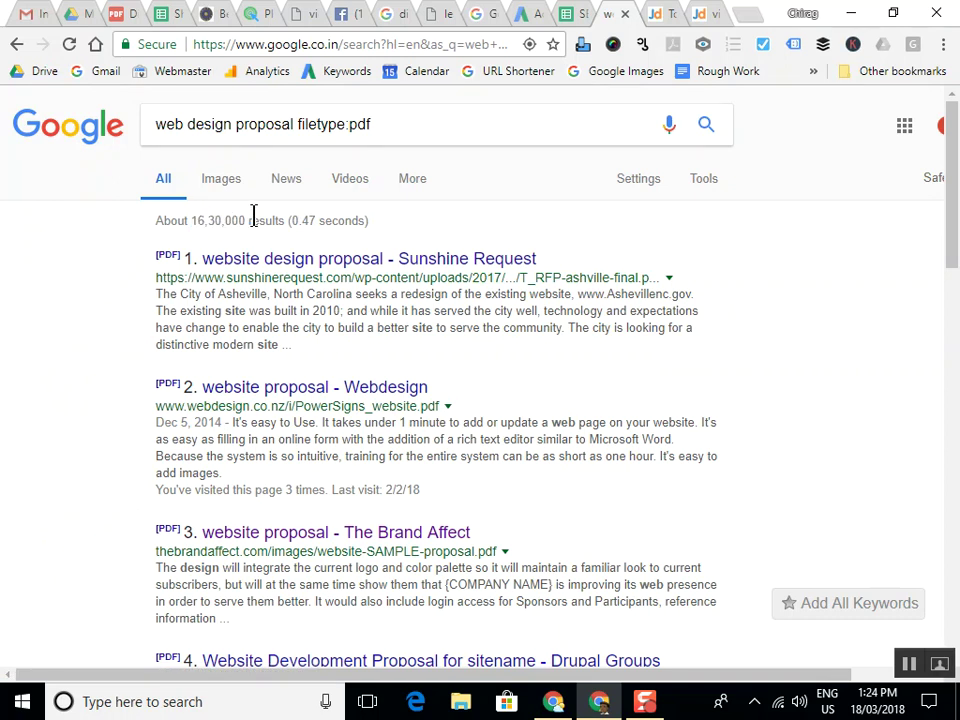
Open the Sunshine Request and Webdesign proposal PDFs from the first two results and dismiss the Adobe Acrobat pop-up
{"action": "left_click", "coordinate": [322, 262]}
{"action": "left_click", "coordinate": [574, 13]}
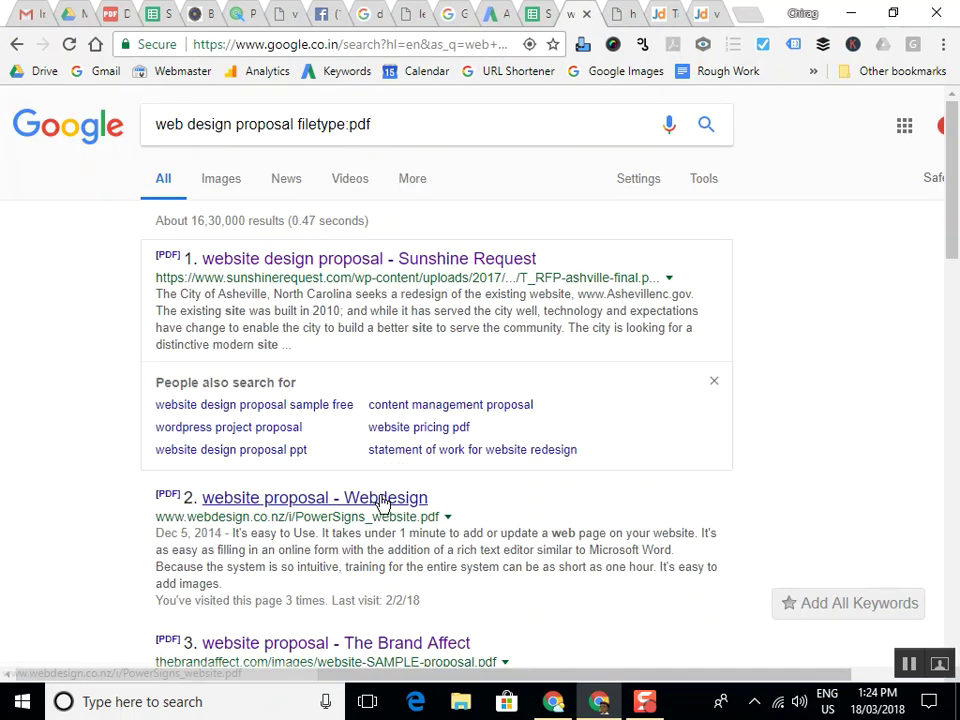
{"action": "left_click", "coordinate": [384, 500]}
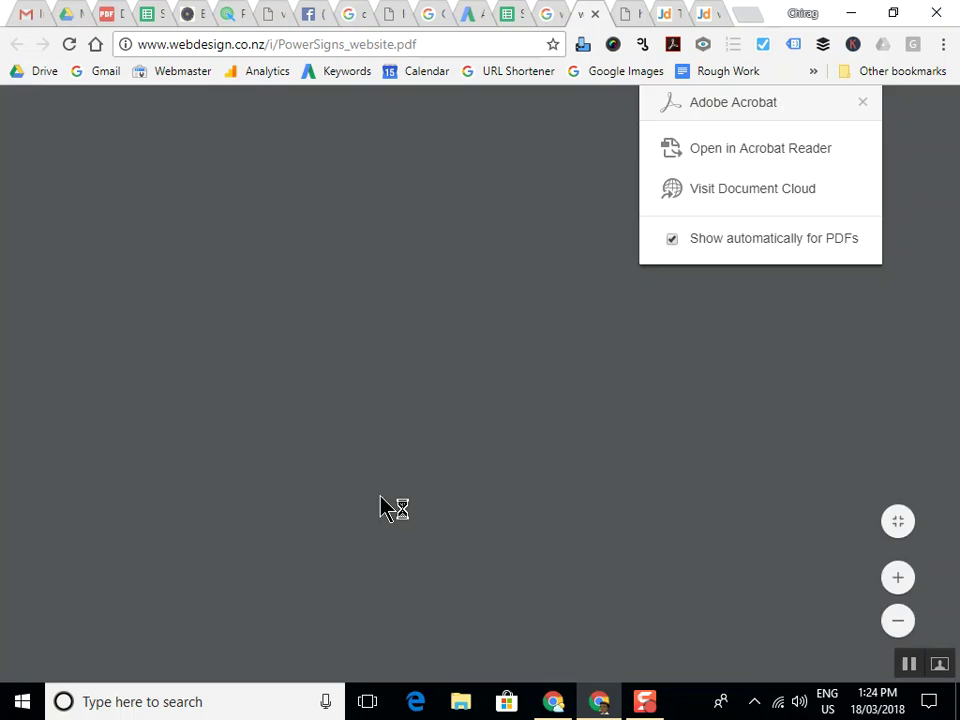
{"action": "left_click", "coordinate": [862, 105]}
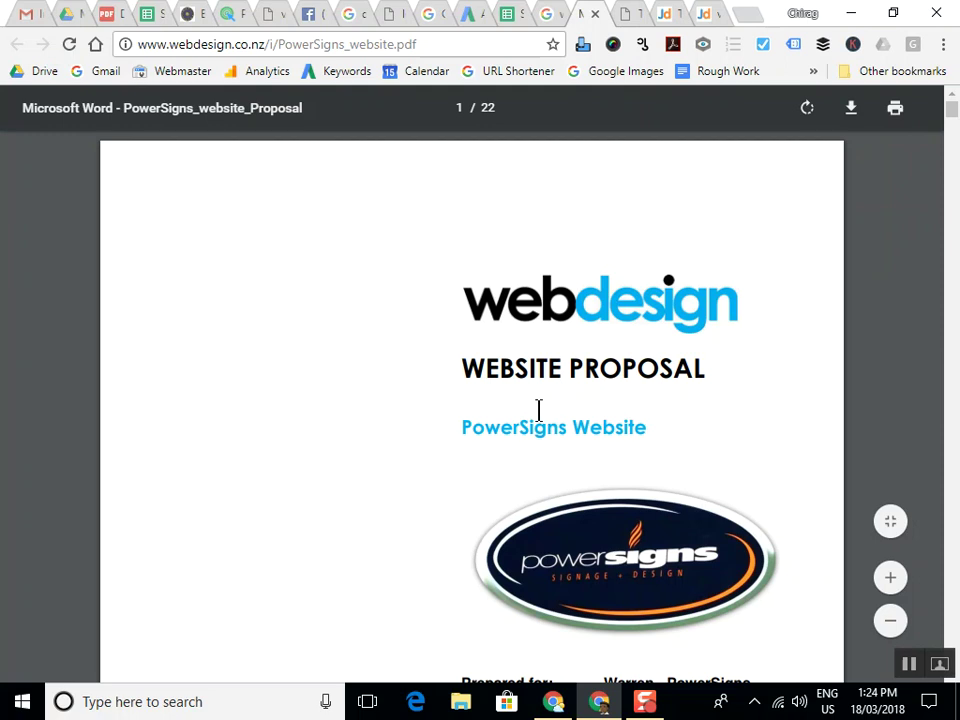
Skim the PowerSigns website proposal PDF from its cover through the recommended solution and website feature pages
{"action": "scroll", "coordinate": [537, 409], "scroll_direction": "down", "scroll_amount": 15}
{"action": "scroll", "coordinate": [538, 409], "scroll_direction": "down", "scroll_amount": 20}
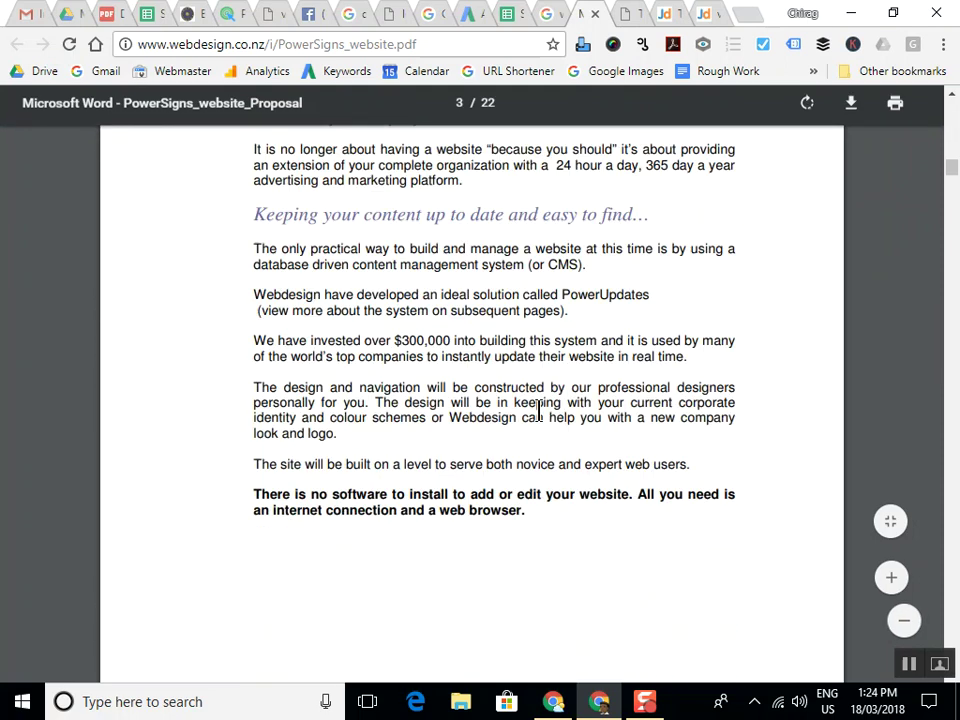
{"action": "scroll", "coordinate": [538, 409], "scroll_direction": "up", "scroll_amount": 20}
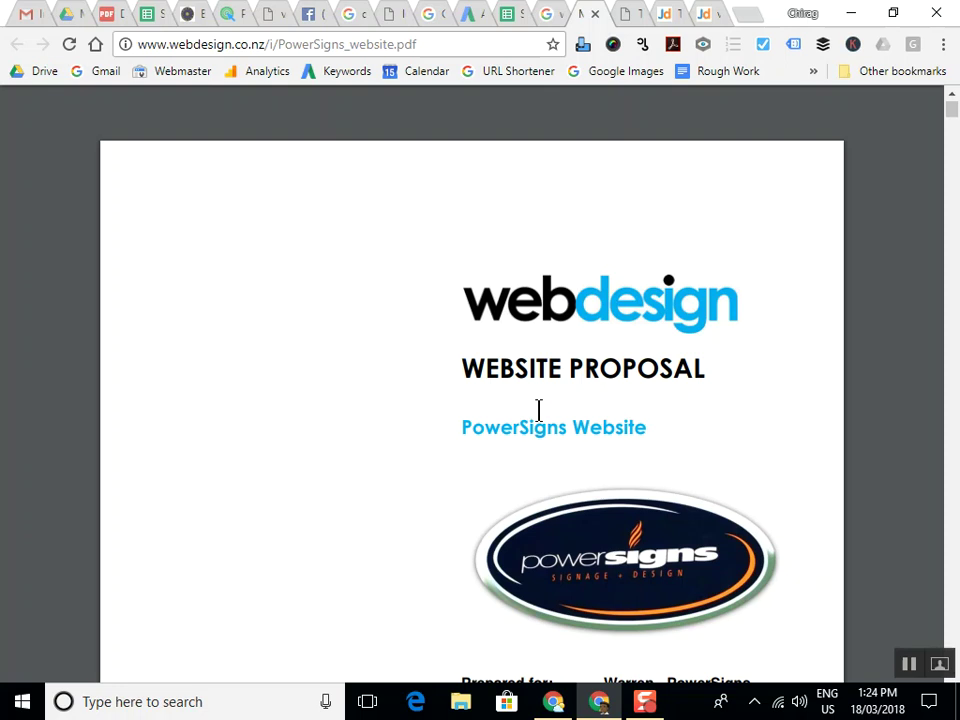
{"action": "scroll", "coordinate": [538, 410], "scroll_direction": "down", "scroll_amount": 10}
{"action": "scroll", "coordinate": [538, 410], "scroll_direction": "down", "scroll_amount": 8}
{"action": "scroll", "coordinate": [538, 410], "scroll_direction": "down", "scroll_amount": 4}
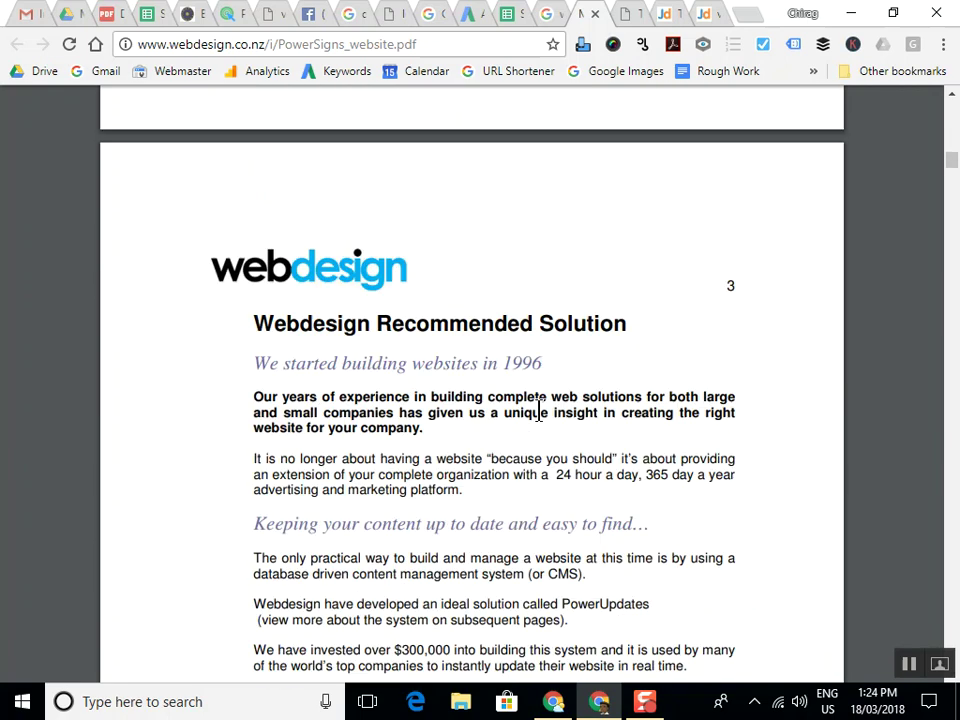
{"action": "scroll", "coordinate": [538, 410], "scroll_direction": "down", "scroll_amount": 6}
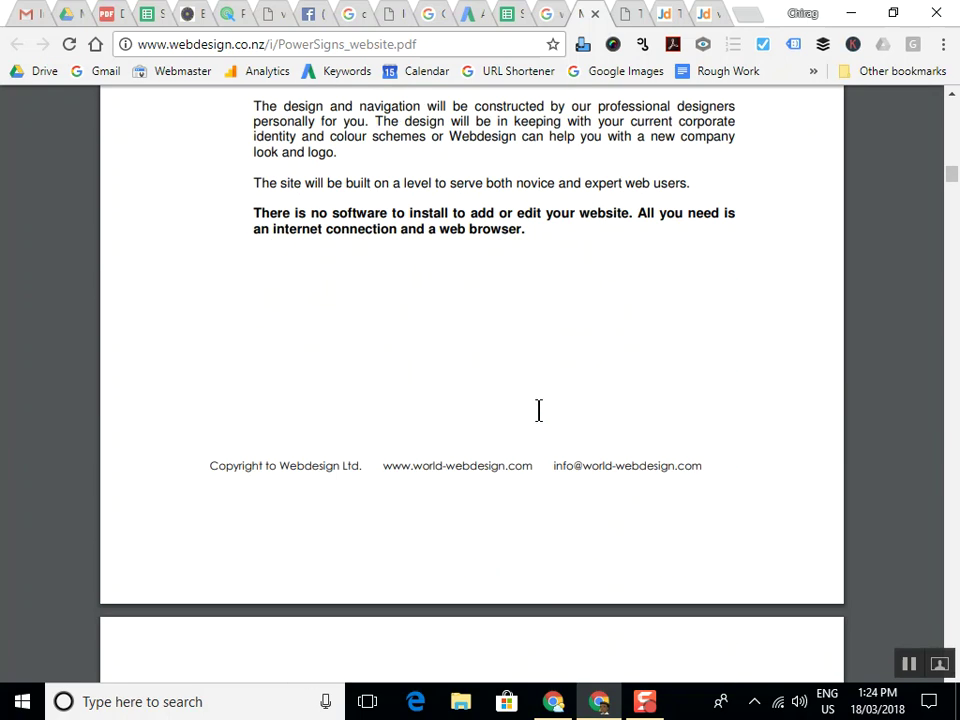
{"action": "scroll", "coordinate": [538, 410], "scroll_direction": "down", "scroll_amount": 20}
{"action": "scroll", "coordinate": [538, 410], "scroll_direction": "down", "scroll_amount": 16}
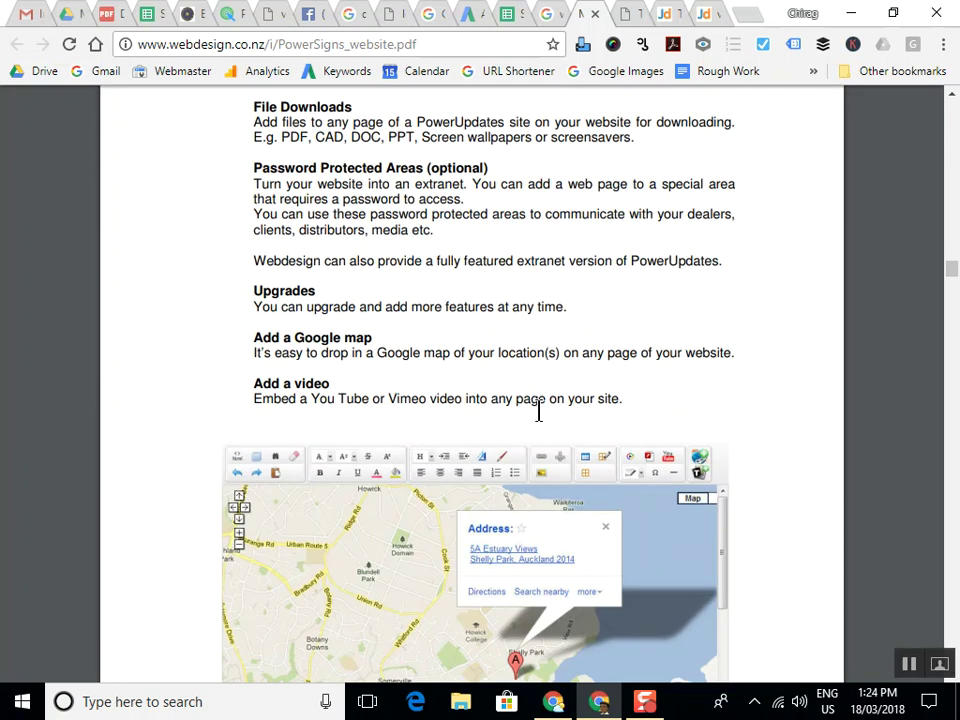
{"action": "scroll", "coordinate": [538, 410], "scroll_direction": "down", "scroll_amount": 10}
Examine the City of Asheville website redesign proposal PDF, including its project objectives and table of contents
{"action": "left_click", "coordinate": [626, 12]}
{"action": "scroll", "coordinate": [544, 458], "scroll_direction": "down", "scroll_amount": 15}
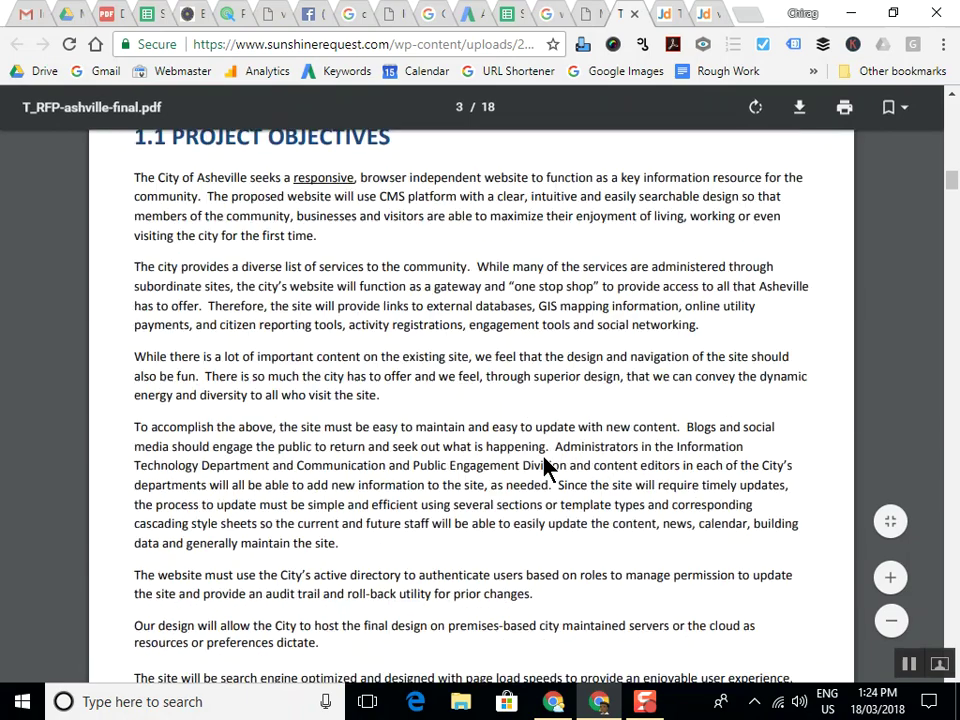
{"action": "scroll", "coordinate": [544, 466], "scroll_direction": "down", "scroll_amount": 15}
{"action": "scroll", "coordinate": [545, 468], "scroll_direction": "down", "scroll_amount": 15}
{"action": "scroll", "coordinate": [544, 468], "scroll_direction": "down", "scroll_amount": 5}
{"action": "scroll", "coordinate": [544, 468], "scroll_direction": "up", "scroll_amount": 20}
{"action": "scroll", "coordinate": [544, 466], "scroll_direction": "up", "scroll_amount": 20}
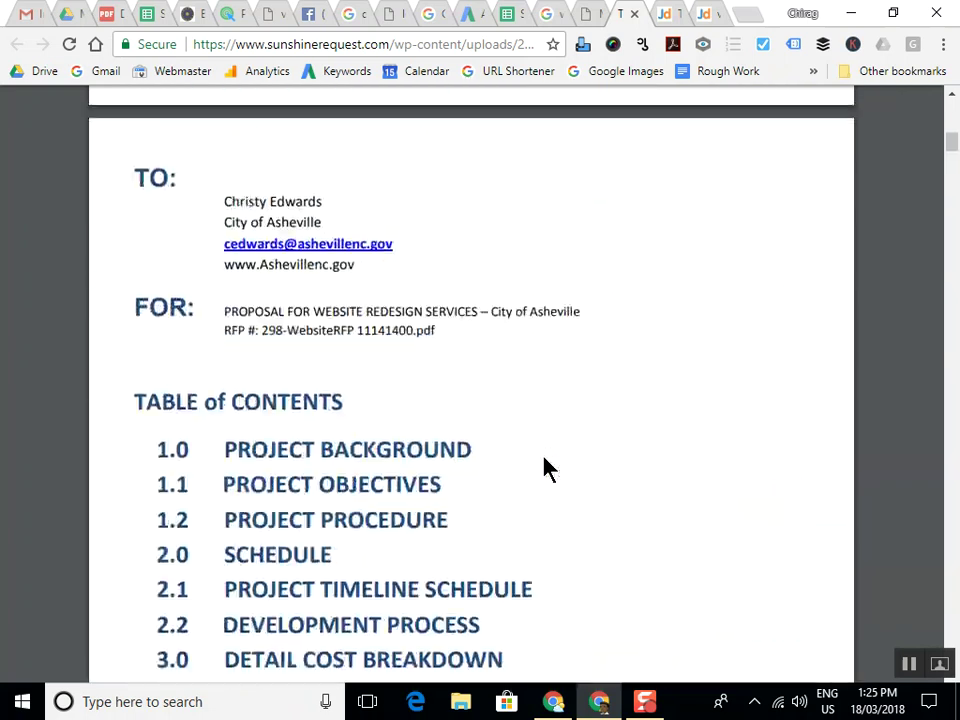
{"action": "scroll", "coordinate": [544, 467], "scroll_direction": "up", "scroll_amount": 10}
Close both proposal PDFs and return to the "web design proposal filetype:pdf" search results
{"action": "left_click", "coordinate": [592, 12]}
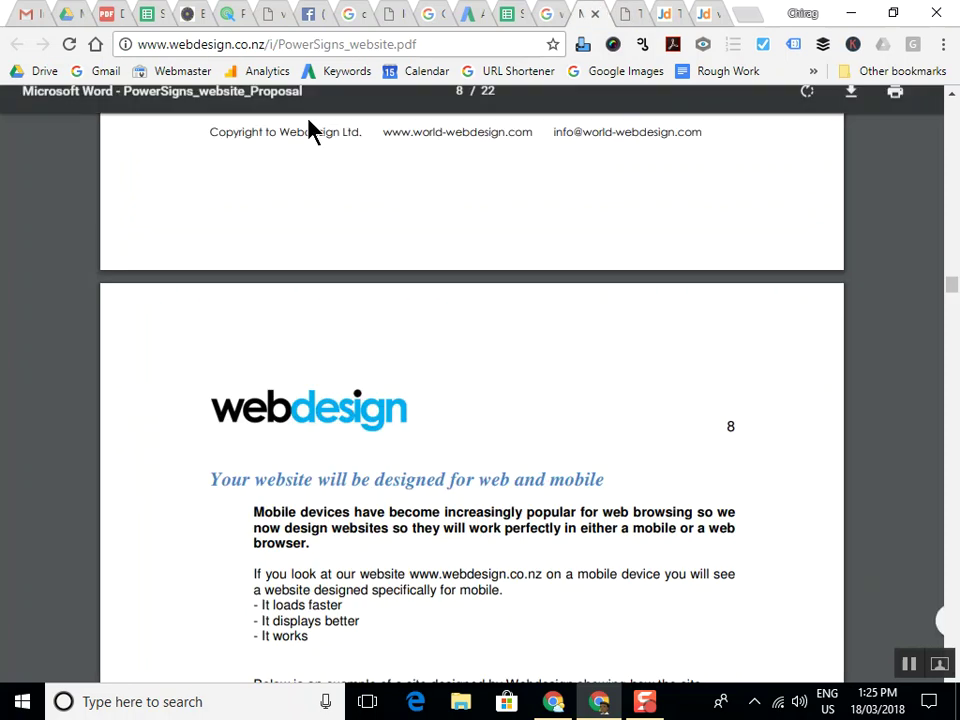
{"action": "scroll", "coordinate": [369, 118], "scroll_direction": "up", "scroll_amount": 6}
{"action": "left_click", "coordinate": [555, 12]}
{"action": "left_click", "coordinate": [590, 13]}
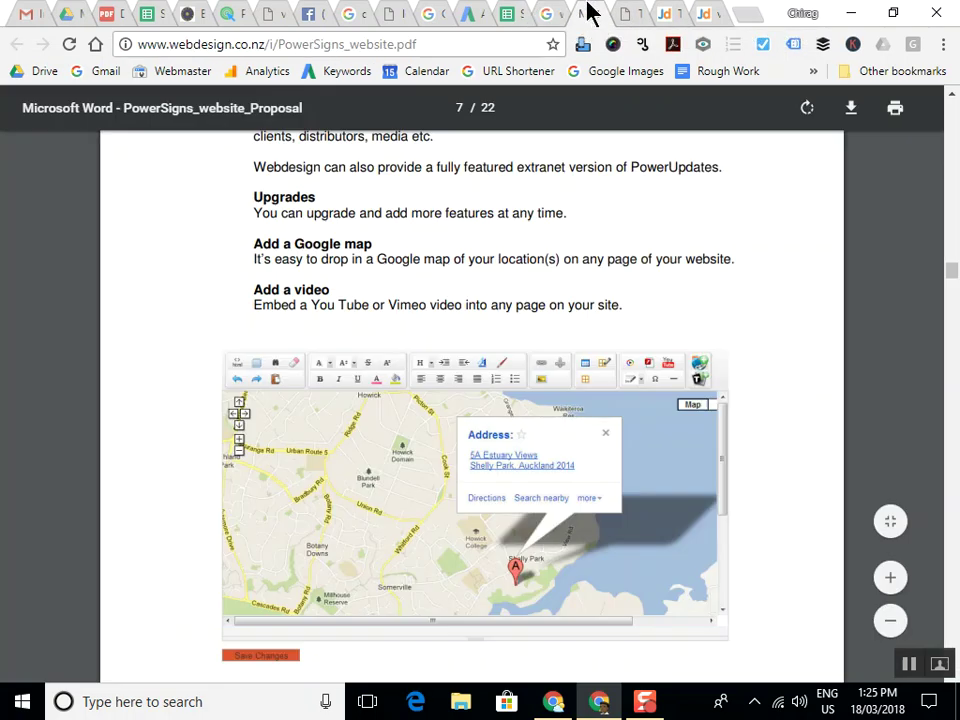
{"action": "left_click", "coordinate": [596, 14]}
{"action": "left_click", "coordinate": [600, 15]}
{"action": "left_click", "coordinate": [556, 13]}
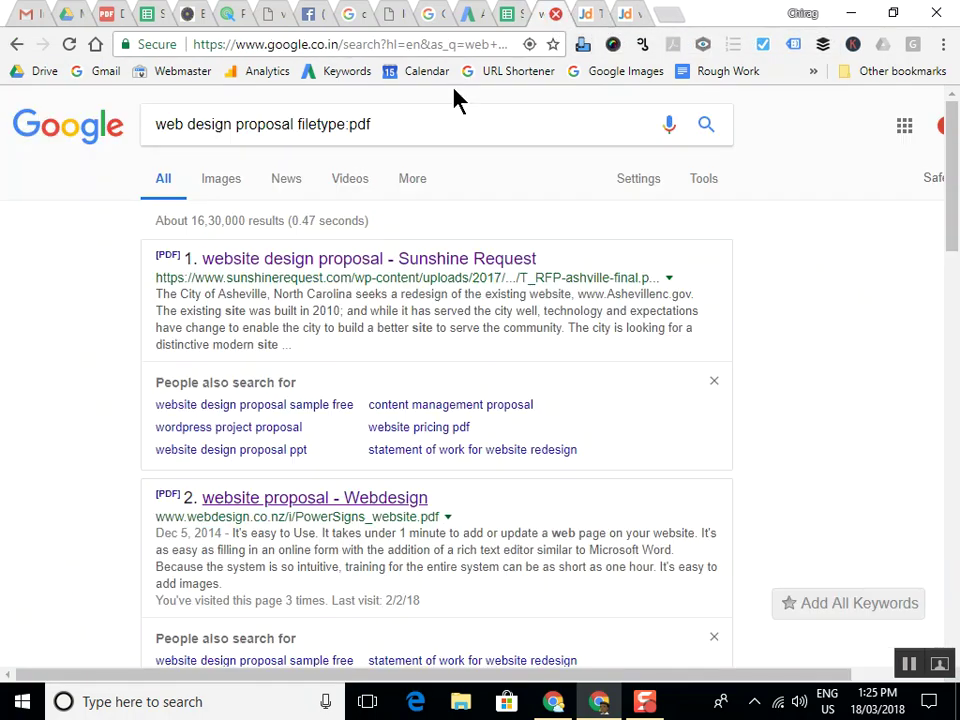
{"action": "triple_click", "coordinate": [325, 124]}
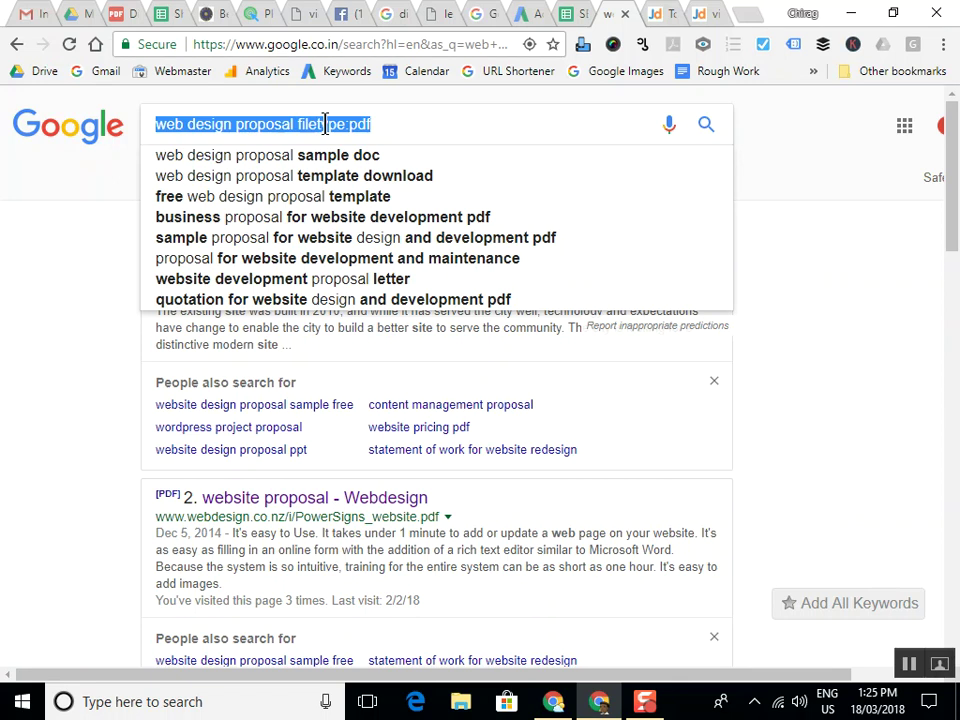
{"action": "type", "text": "site:"}
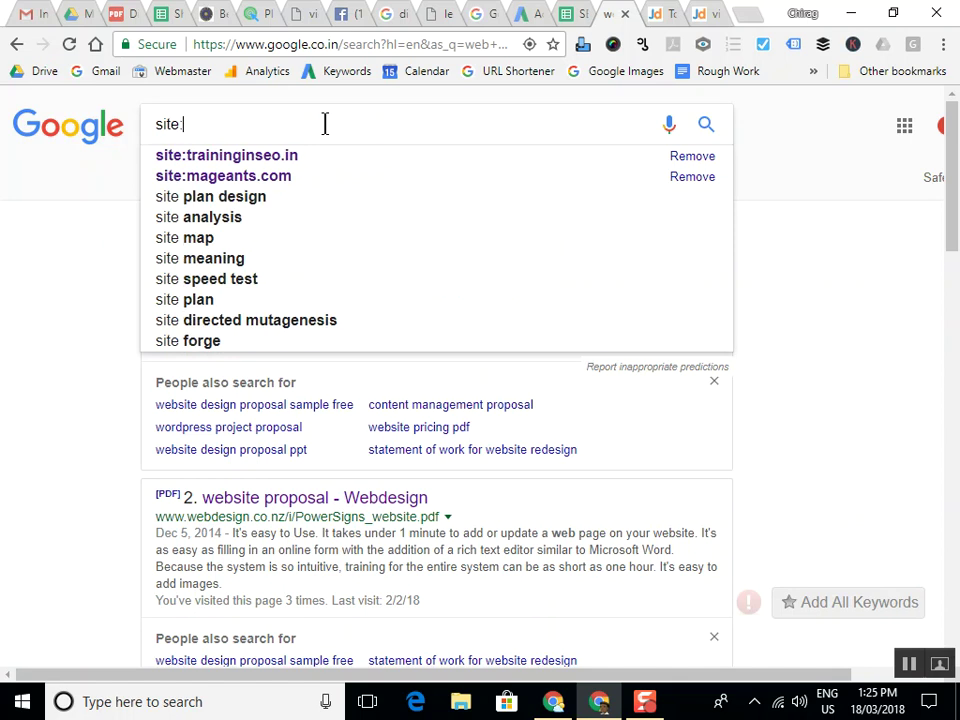
{"action": "type", "text": "indeed"}
{"action": "key", "text": "BackSpace"}
{"action": "key", "text": "BackSpace"}
{"action": "key", "text": "BackSpace"}
{"action": "key", "text": "BackSpace"}
{"action": "key", "text": "BackSpace"}
{"action": "key", "text": "BackSpace"}
{"action": "key", "text": "BackSpace"}
{"action": "key", "text": "BackSpace"}
{"action": "key", "text": "BackSpace"}
{"action": "key", "text": "BackSpace"}
{"action": "key", "text": "BackSpace"}
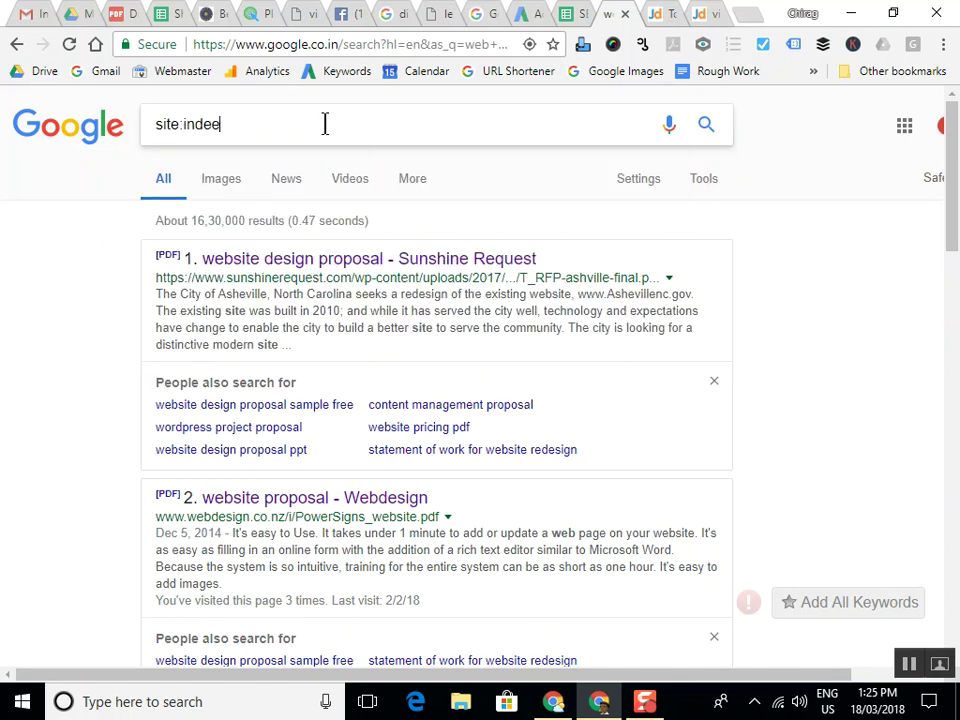
{"action": "type", "text": "indeed "}
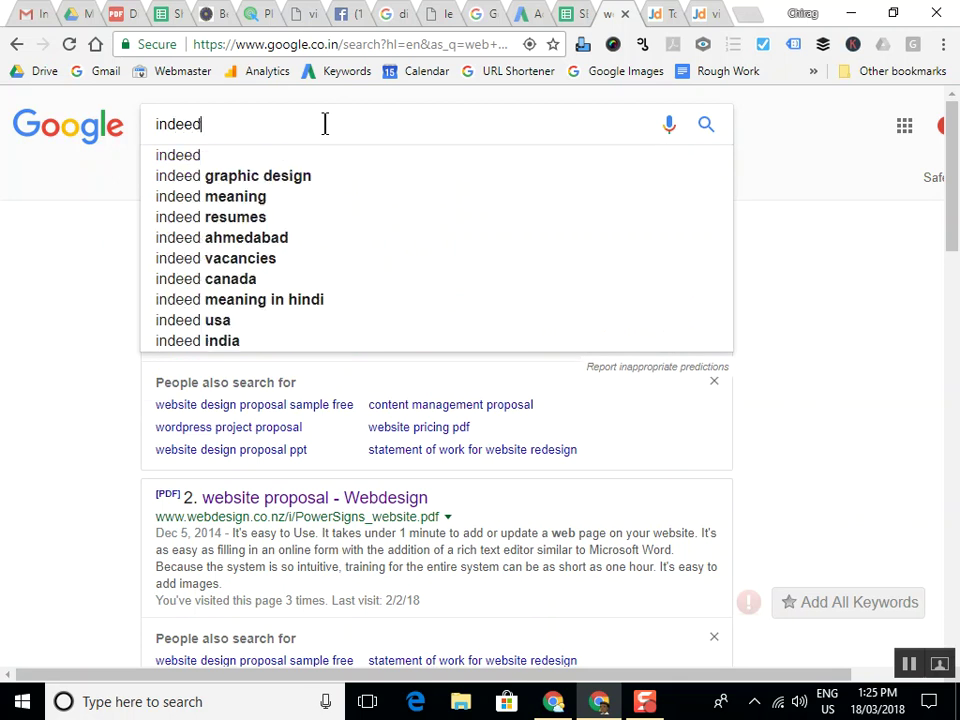
{"action": "type", "text": "sear"}
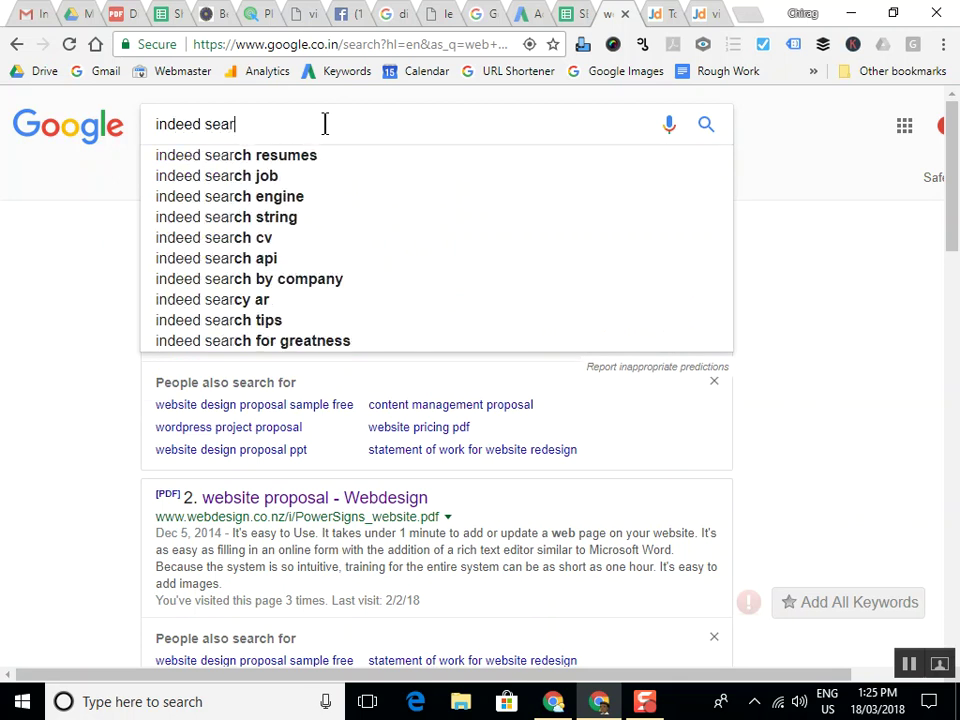
{"action": "key", "text": "Down"}
{"action": "key", "text": "Return"}
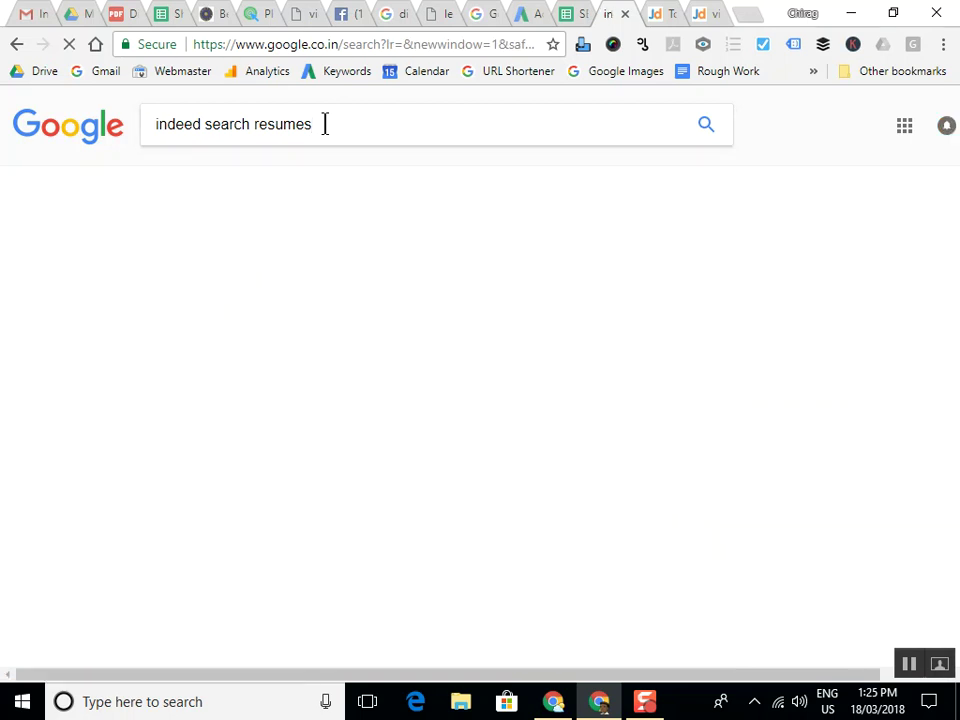
{"action": "left_click_drag", "start_coordinate": [297, 277], "coordinate": [198, 277]}
{"action": "key", "text": "ctrl+c"}
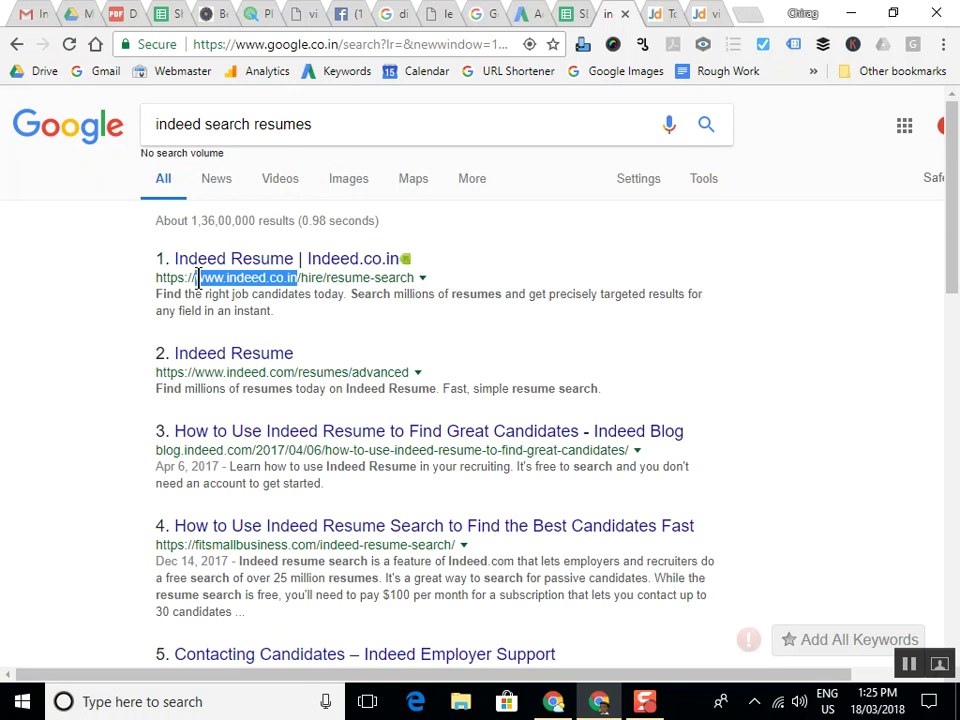
{"action": "left_click", "coordinate": [250, 123]}
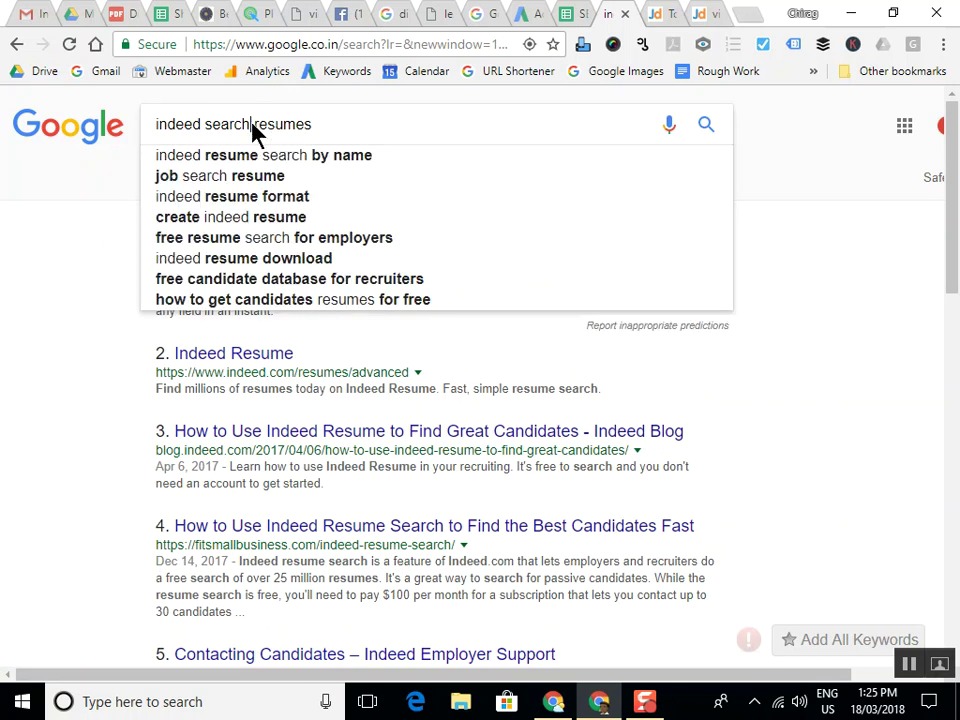
{"action": "key", "text": "ctrl+a"}
{"action": "key", "text": "ctrl+v"}
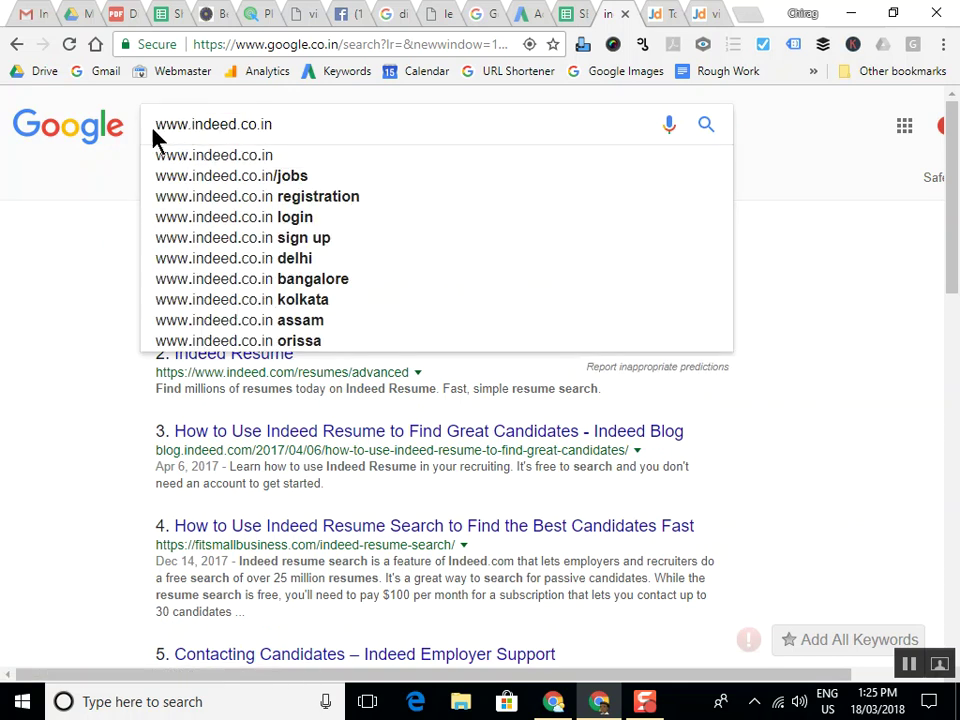
{"action": "key", "text": "Escape"}
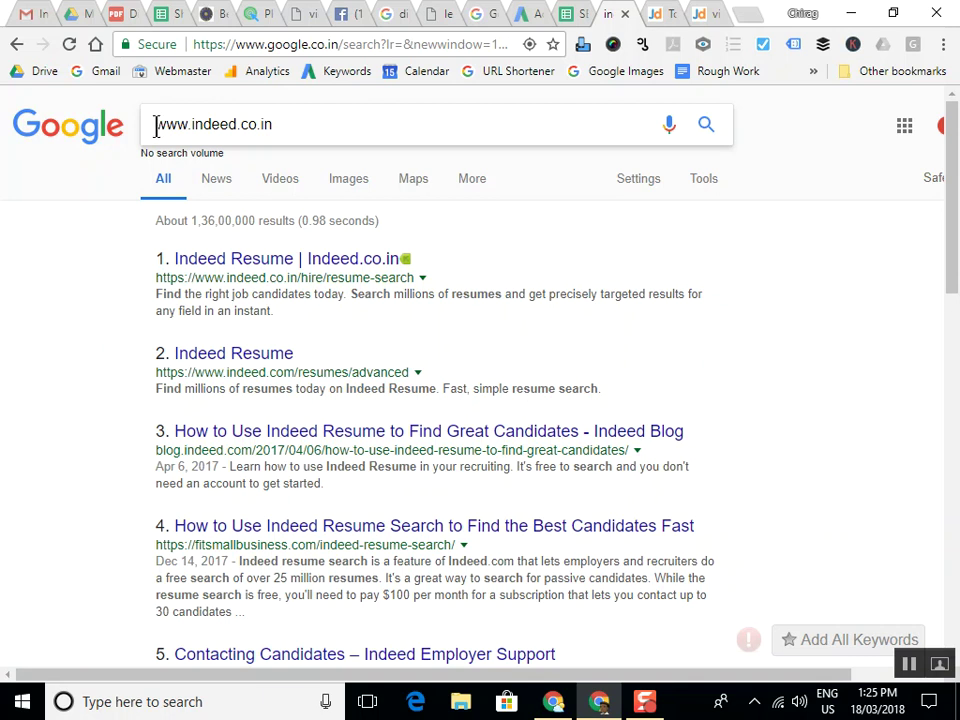
{"action": "type", "text": "site:"}
{"action": "key", "text": "Escape"}
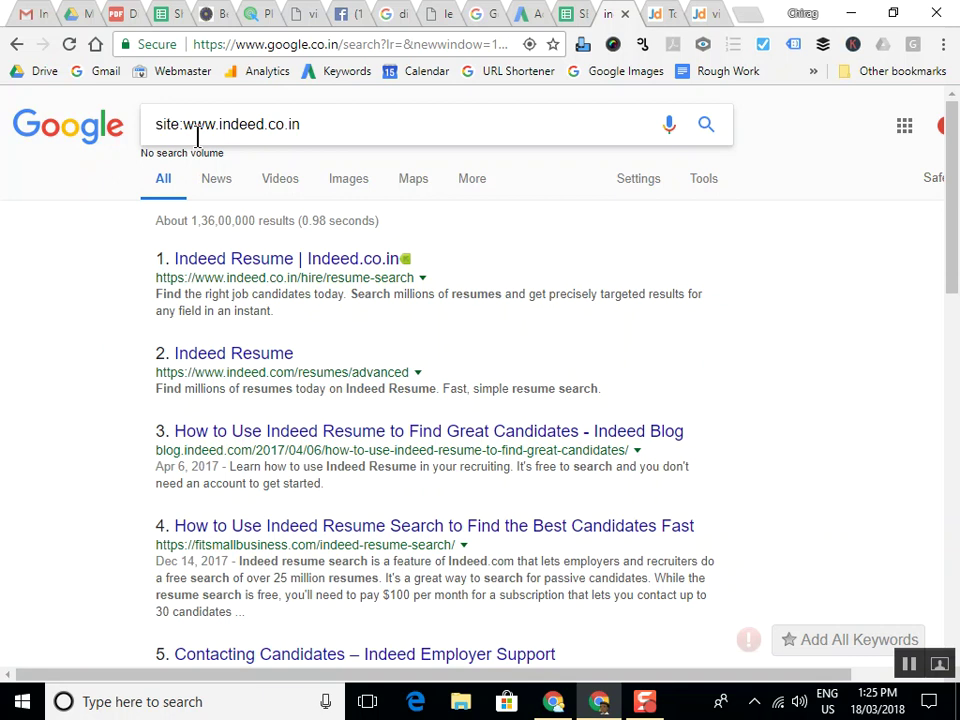
{"action": "type", "text": "maninagar SEO"}
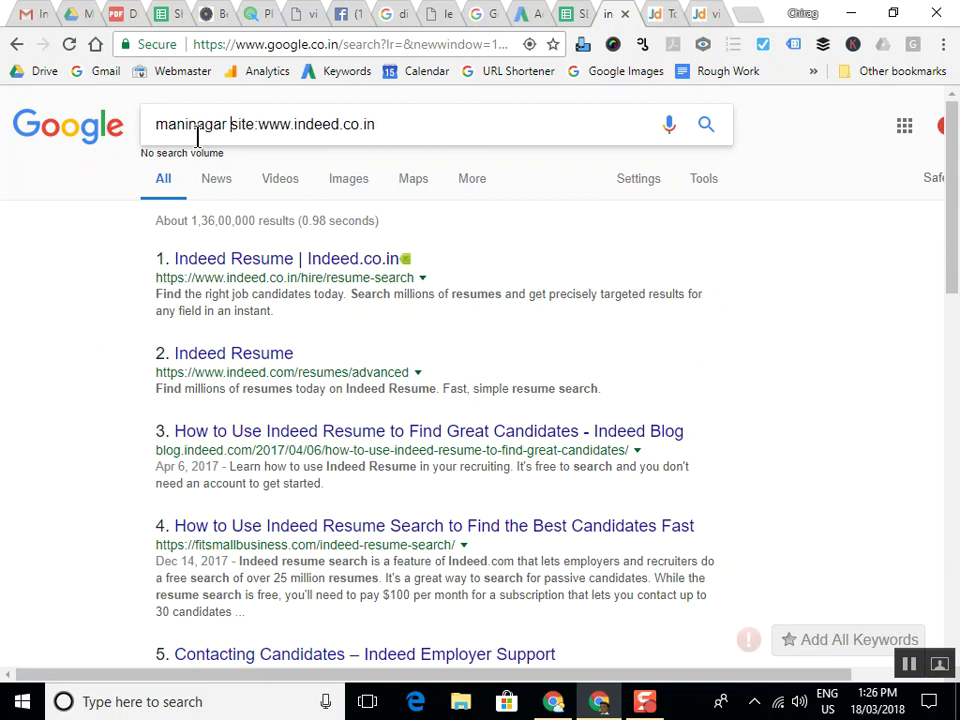
{"action": "key", "text": "Return"}
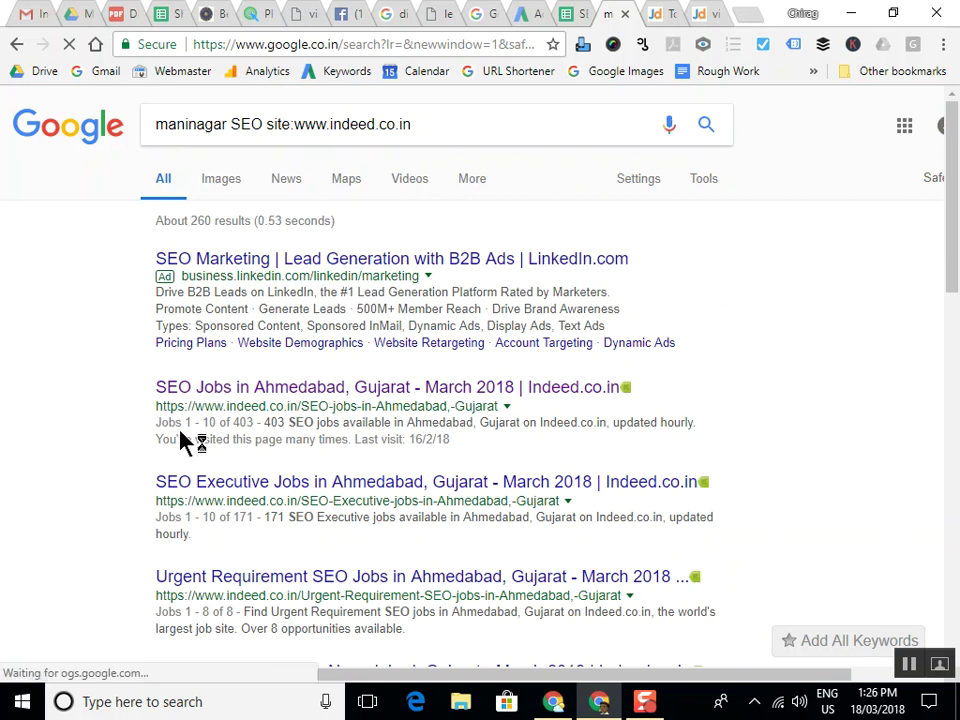
Open the "SEO Jobs in Ahmedabad, Gujarat" result in a new tab and check the domains of the listed results
{"action": "right_click", "coordinate": [350, 392]}
{"action": "left_click", "coordinate": [365, 403]}
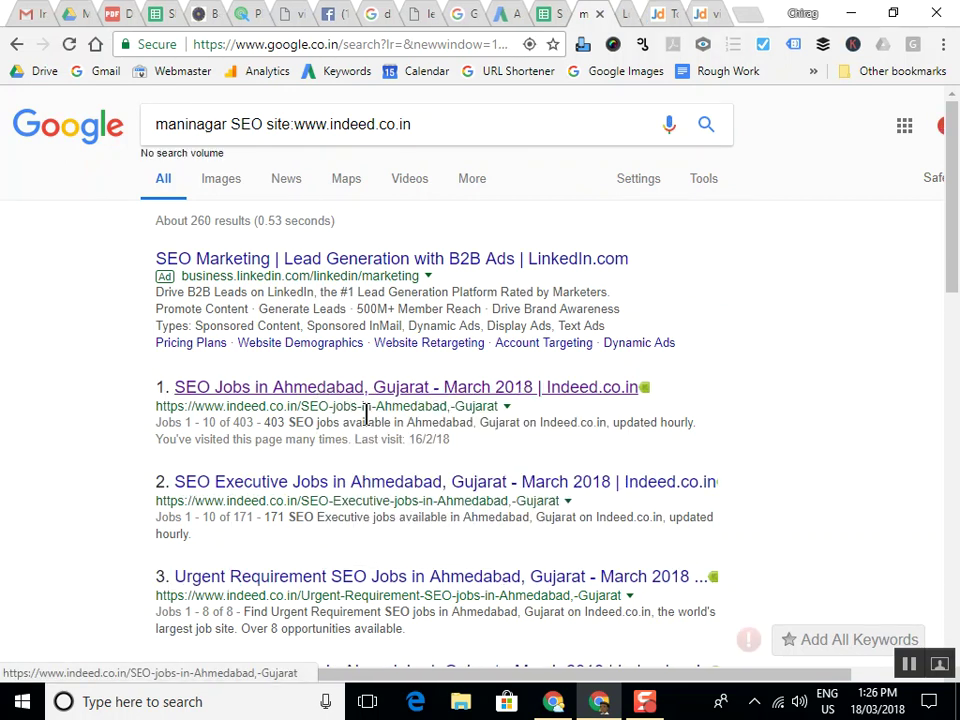
{"action": "double_click", "coordinate": [240, 405]}
{"action": "left_click", "coordinate": [236, 509]}
{"action": "double_click", "coordinate": [235, 502]}
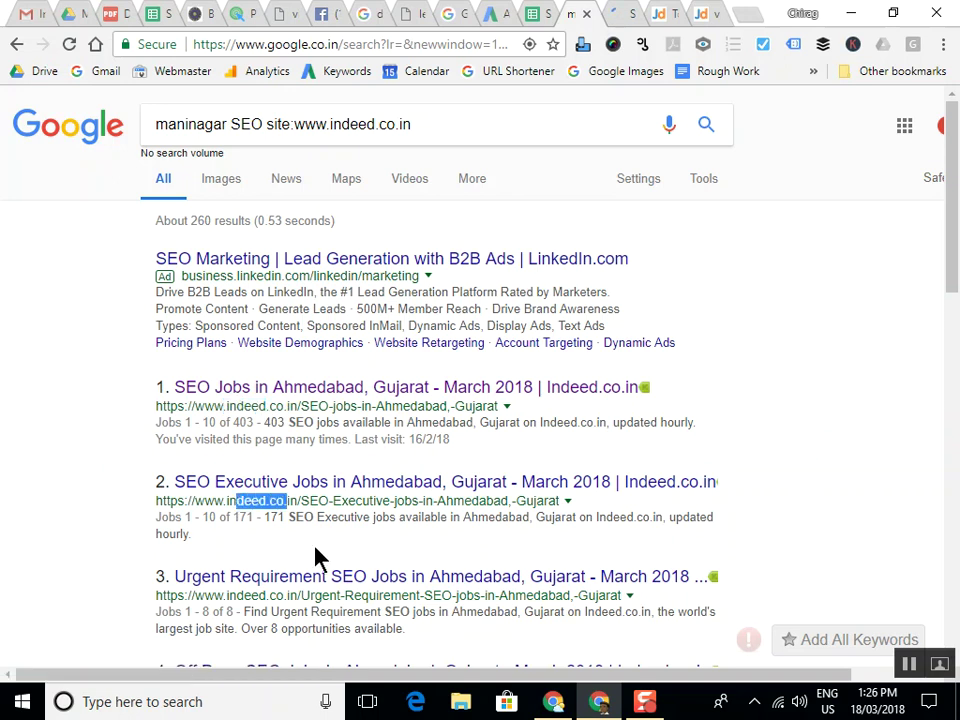
{"action": "scroll", "coordinate": [310, 560], "scroll_direction": "down", "scroll_amount": 1}
{"action": "left_click_drag", "start_coordinate": [252, 501], "coordinate": [289, 501]}
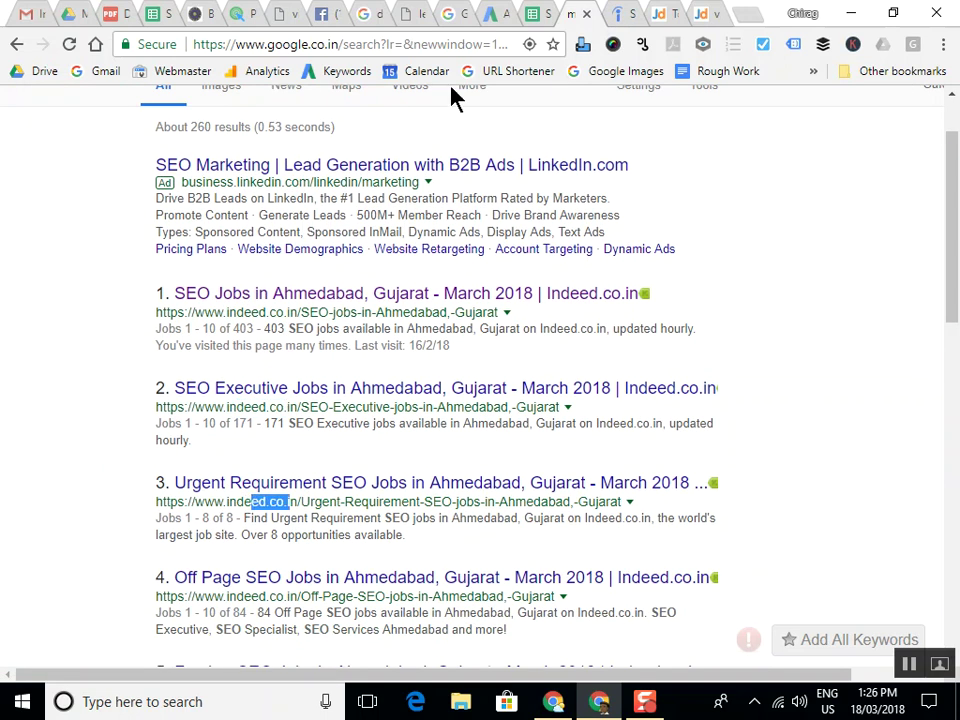
View the opened Indeed jobs page, look for "maninagar" on it, and return to the Google results
{"action": "left_click", "coordinate": [622, 13]}
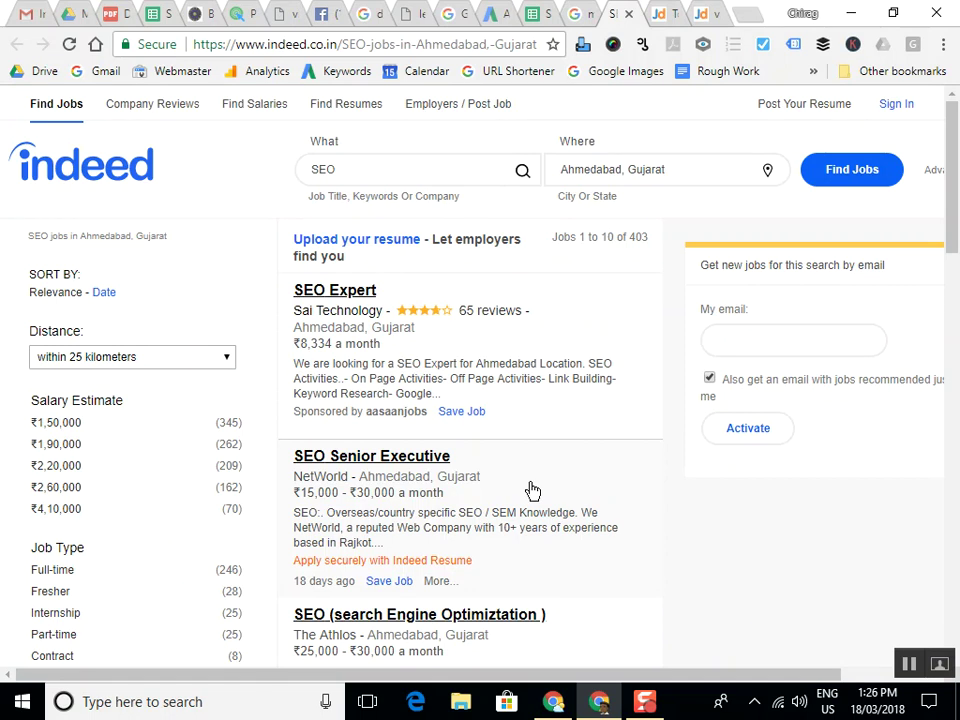
{"action": "key", "text": "ctrl+f"}
{"action": "type", "text": "maninagar"}
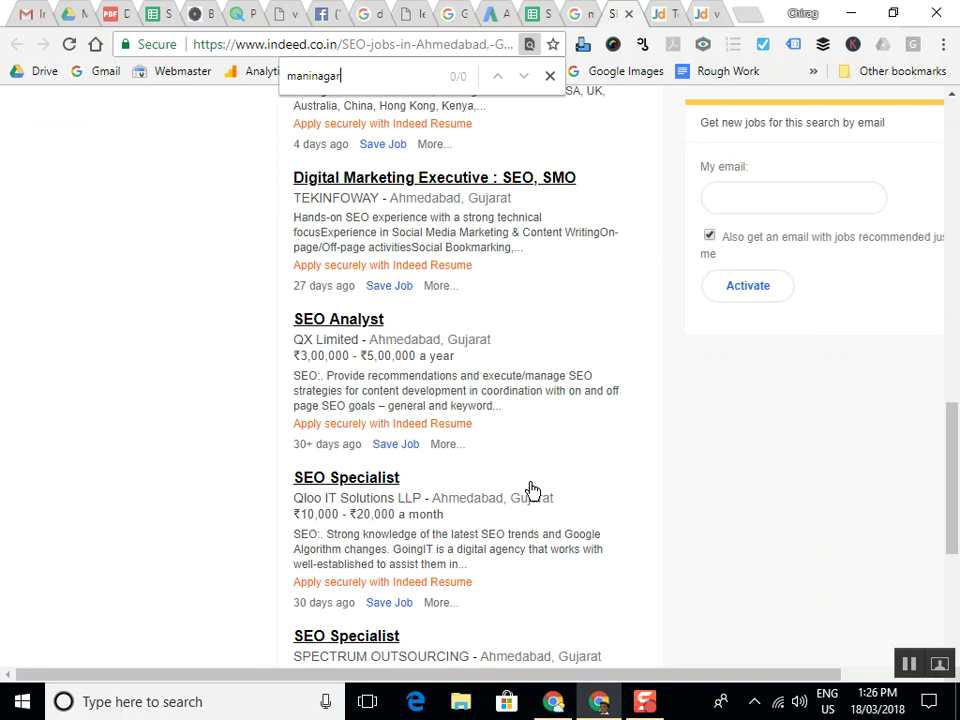
{"action": "left_click", "coordinate": [576, 16]}
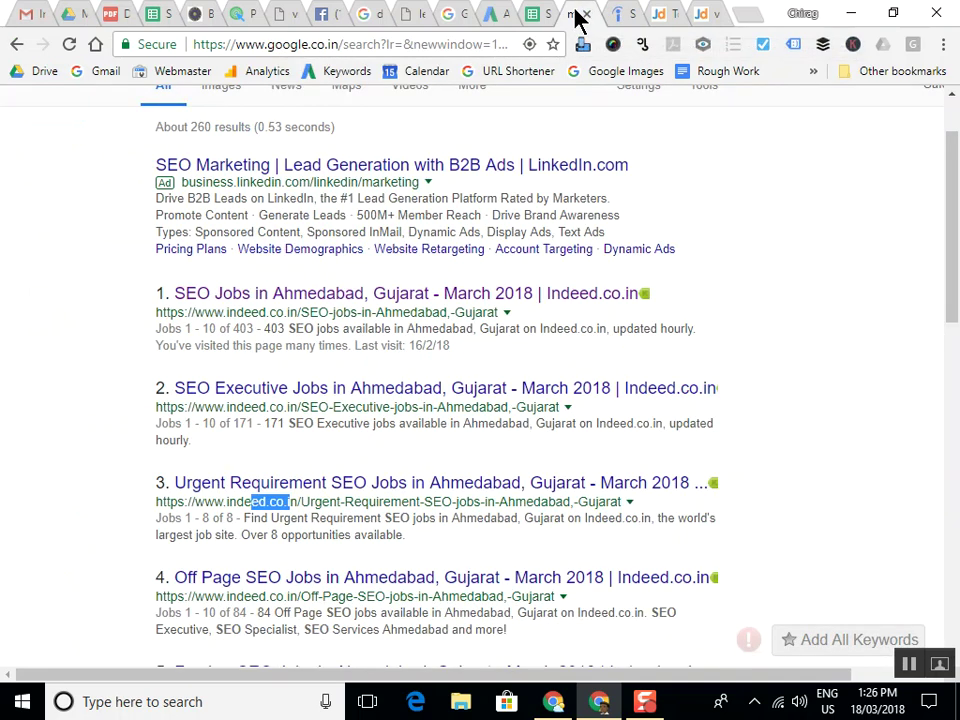
{"action": "scroll", "coordinate": [465, 375], "scroll_direction": "up", "scroll_amount": 1}
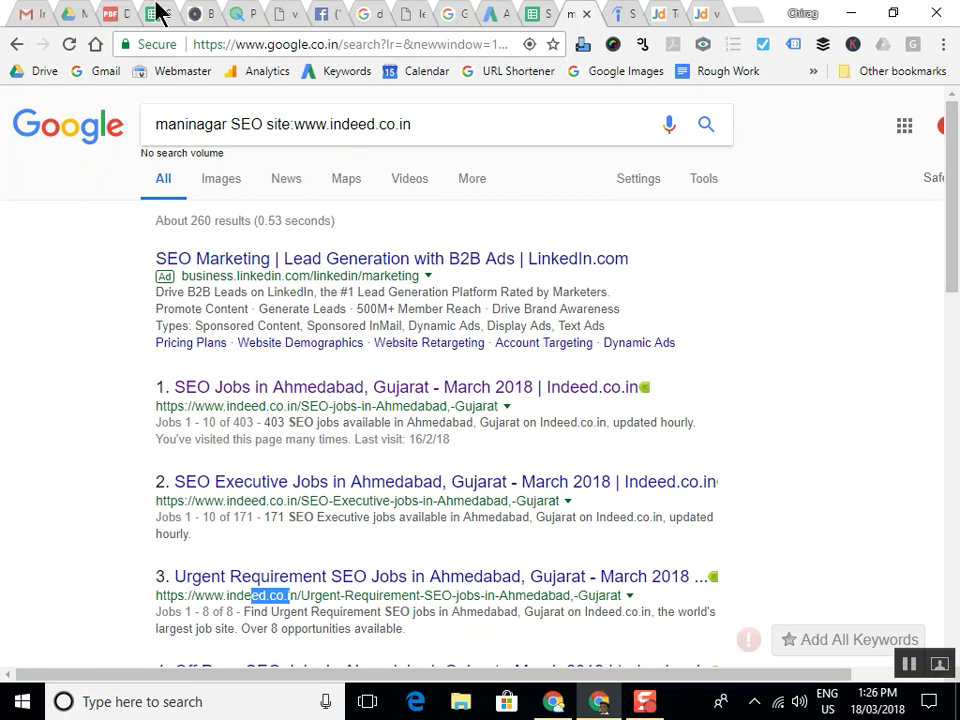
Return to the Digital Marketing course syllabus and review the "advance search in google" and "Tools and its usage" topics
{"action": "left_click", "coordinate": [115, 12]}
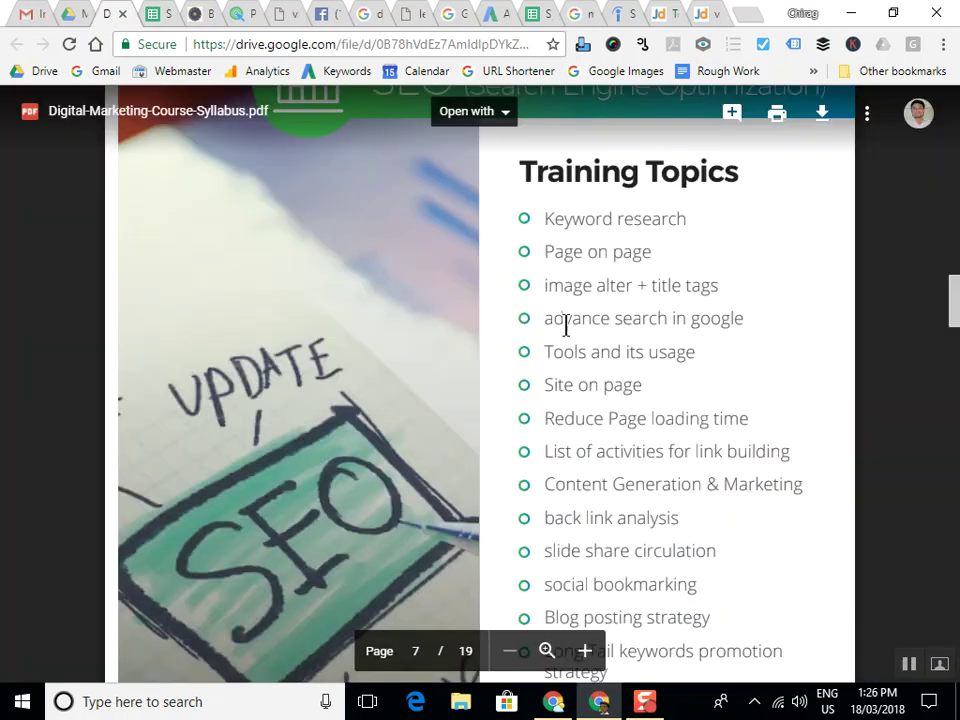
{"action": "left_click_drag", "start_coordinate": [544, 318], "coordinate": [621, 330]}
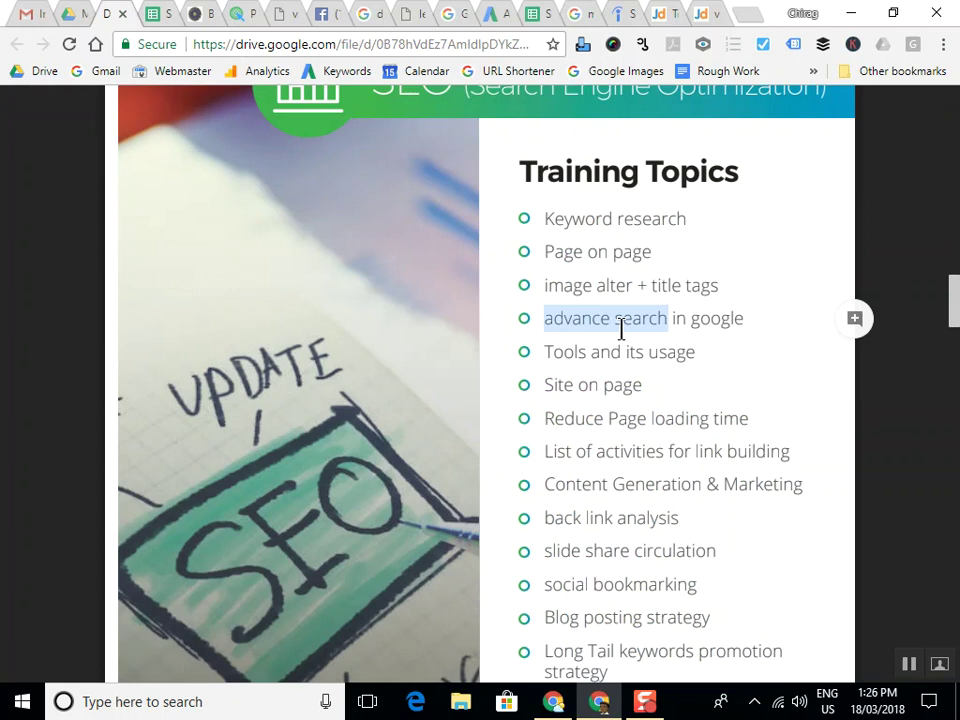
{"action": "left_click", "coordinate": [606, 358]}
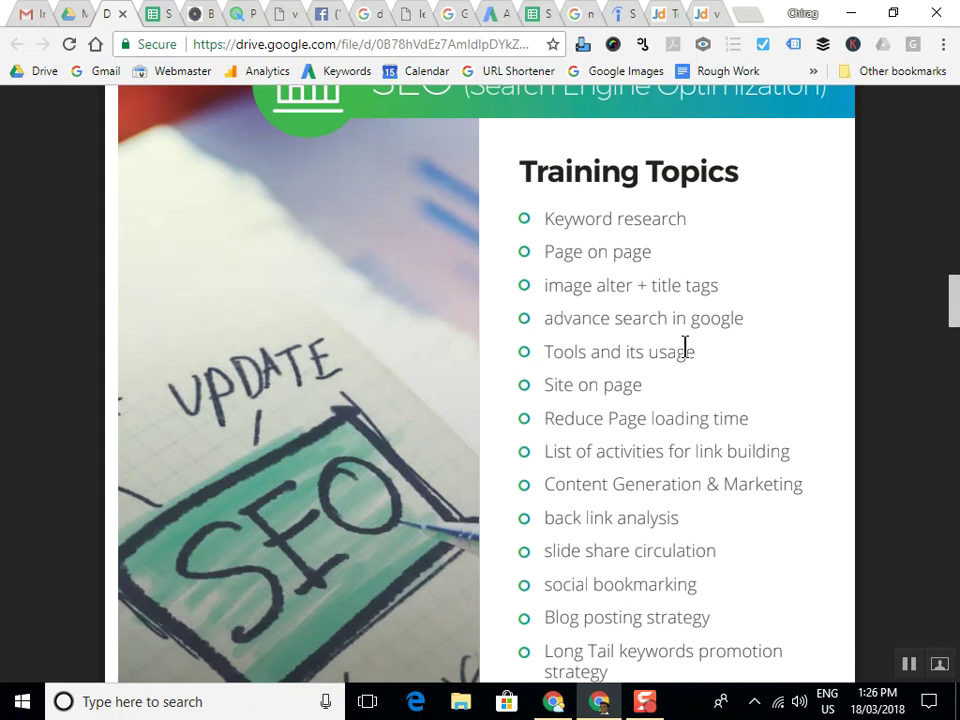
Start a new email message in Gmail and turn on Gujarati transliteration input
{"action": "left_click", "coordinate": [20, 13]}
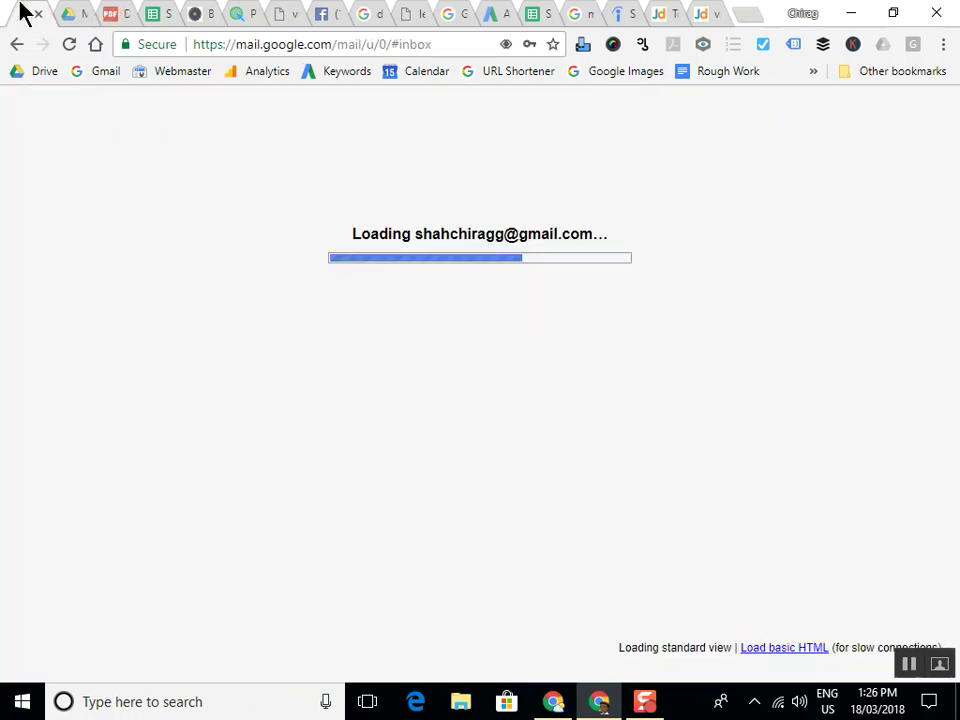
{"action": "left_click", "coordinate": [79, 215]}
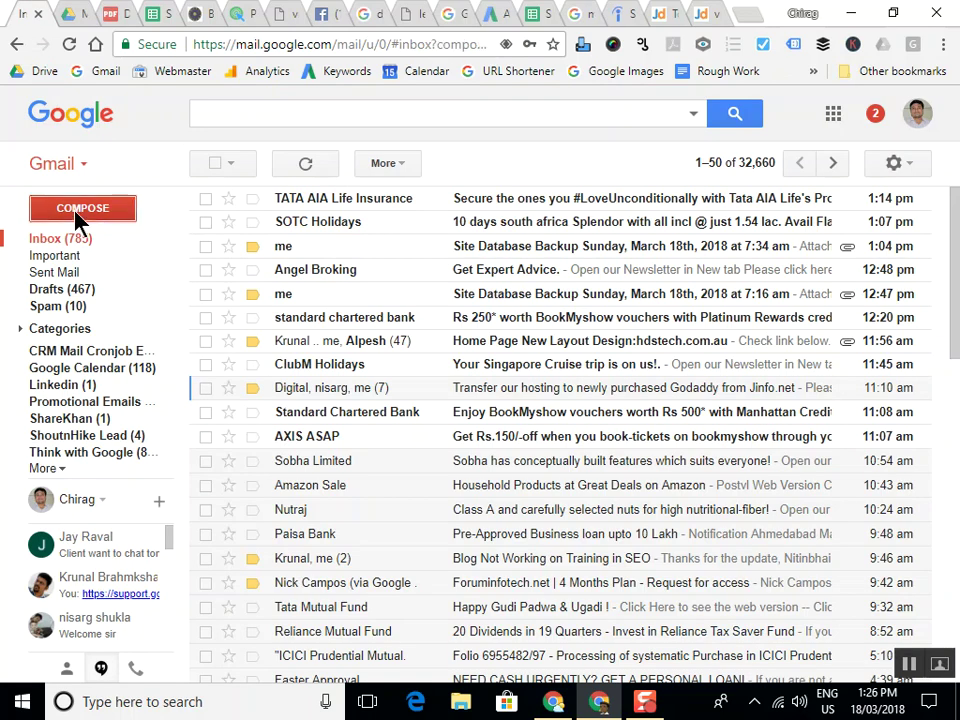
{"action": "left_click", "coordinate": [540, 400]}
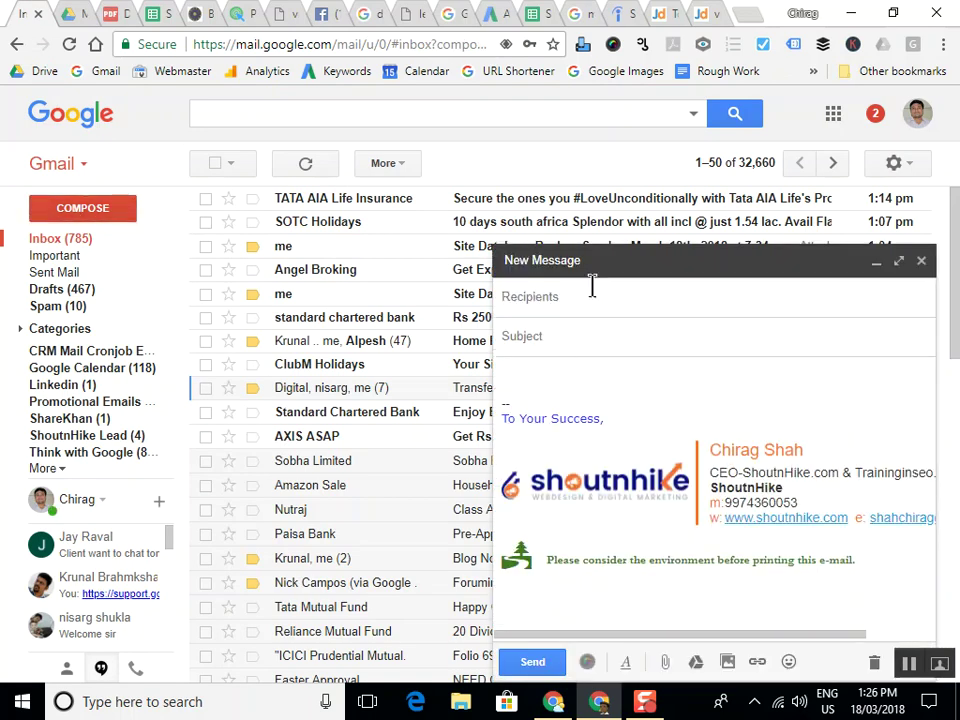
{"action": "left_click", "coordinate": [642, 44]}
{"action": "left_click", "coordinate": [545, 72]}
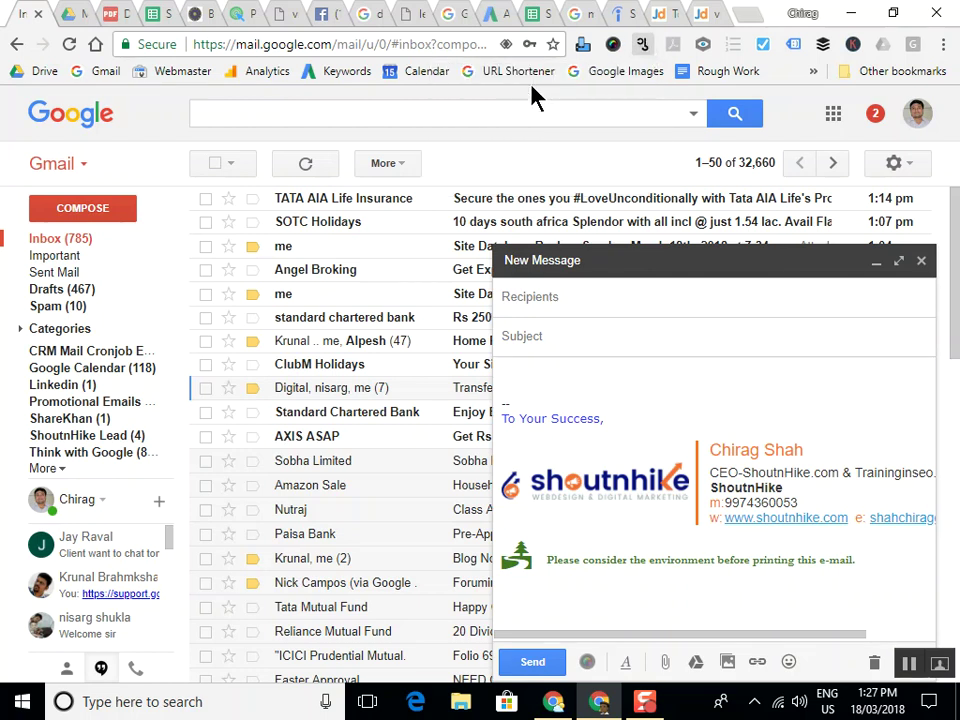
Write "હું ડિજિટલ માર્કેટિંગ નો ટ્રેનર છું" in the message body with transliteration and clear the sentence again
{"action": "left_click", "coordinate": [543, 384]}
{"action": "type", "text": "digital marketi"}
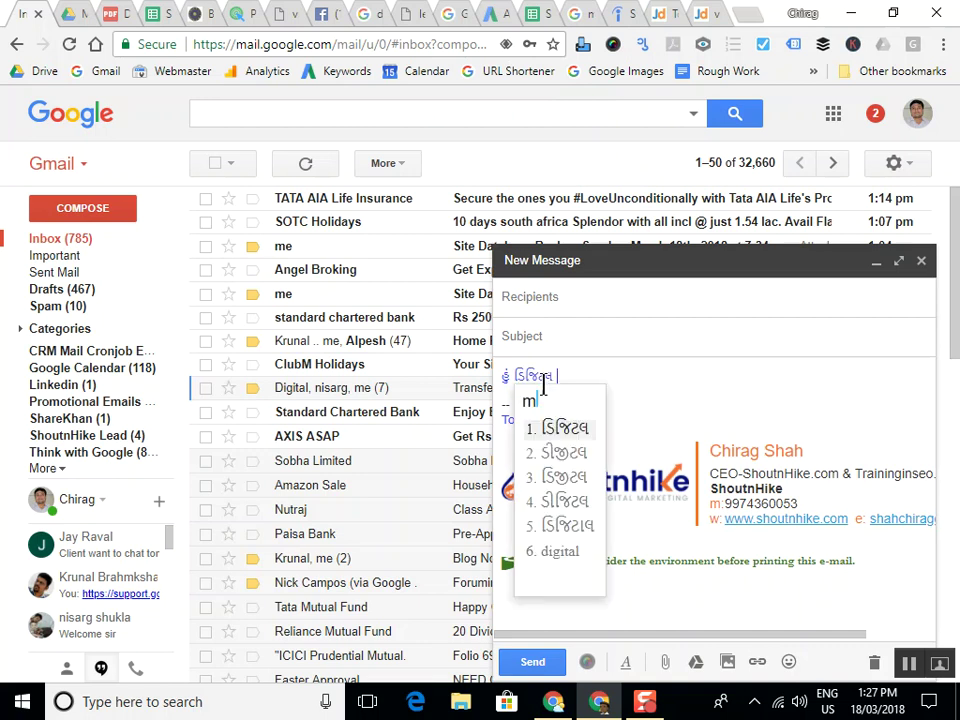
{"action": "type", "text": "ng no "}
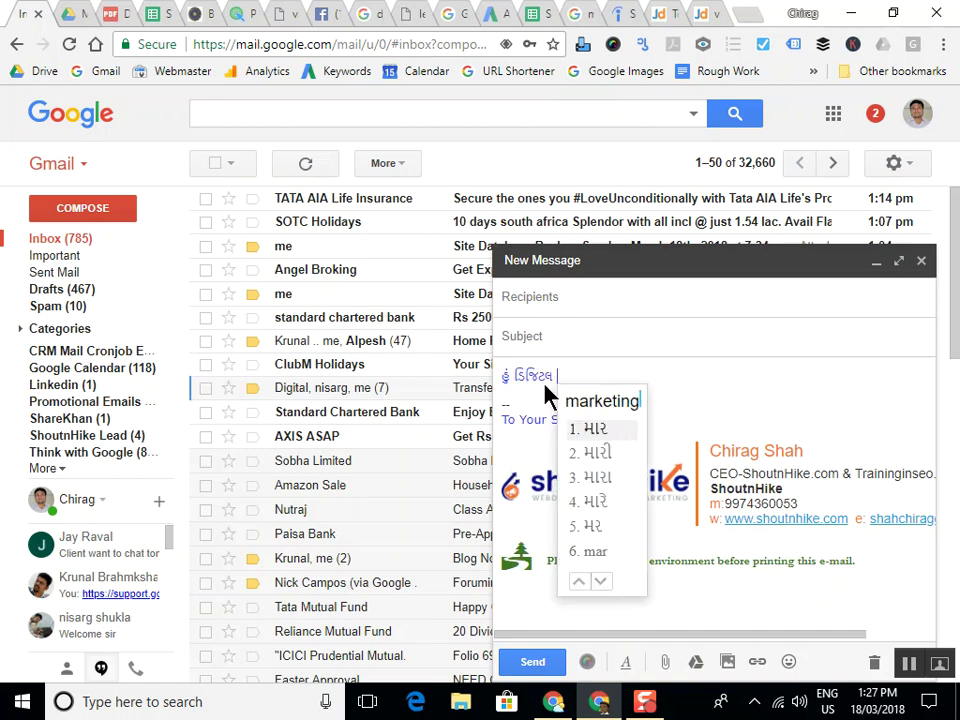
{"action": "type", "text": "trainer chhu."}
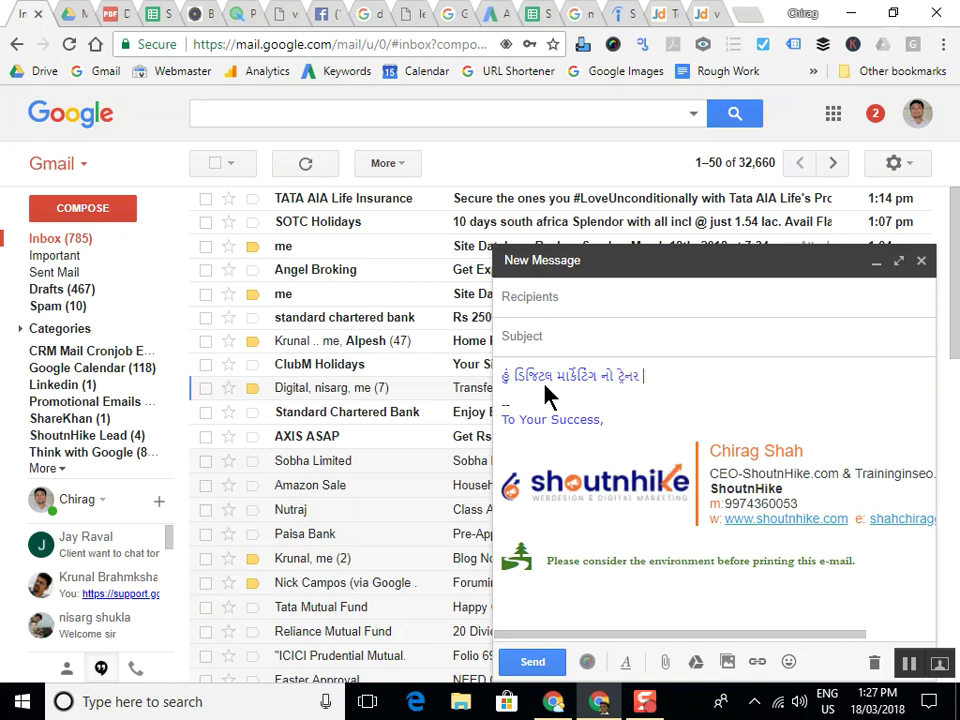
{"action": "key", "text": "BackSpace"}
{"action": "key", "text": "BackSpace"}
{"action": "key", "text": "BackSpace"}
{"action": "key", "text": "BackSpace"}
{"action": "type", "text": "chu"}
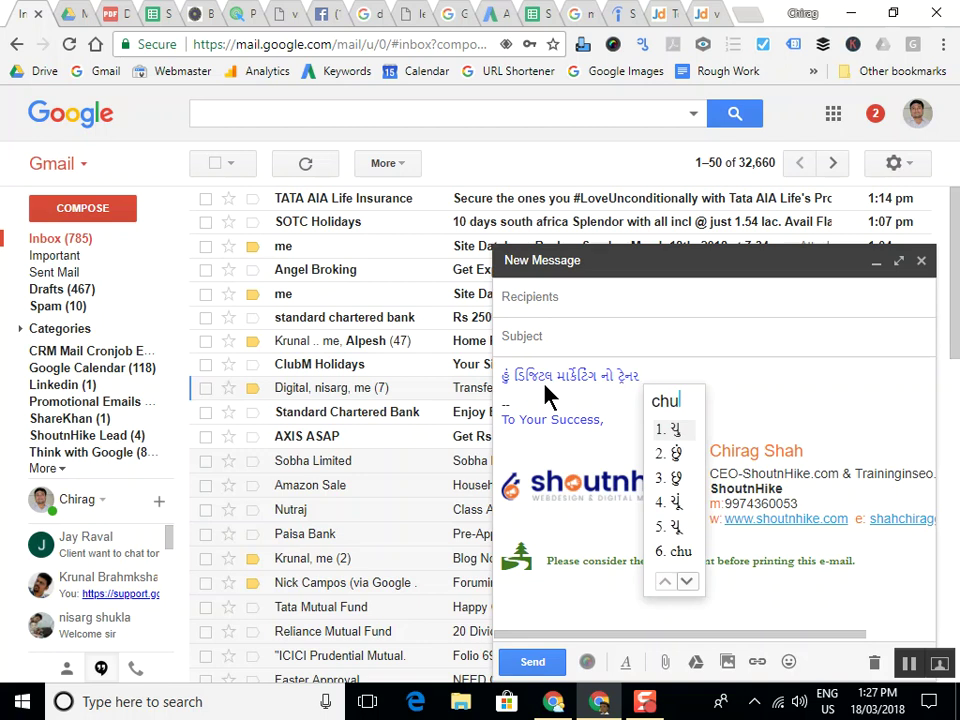
{"action": "key", "text": "Down"}
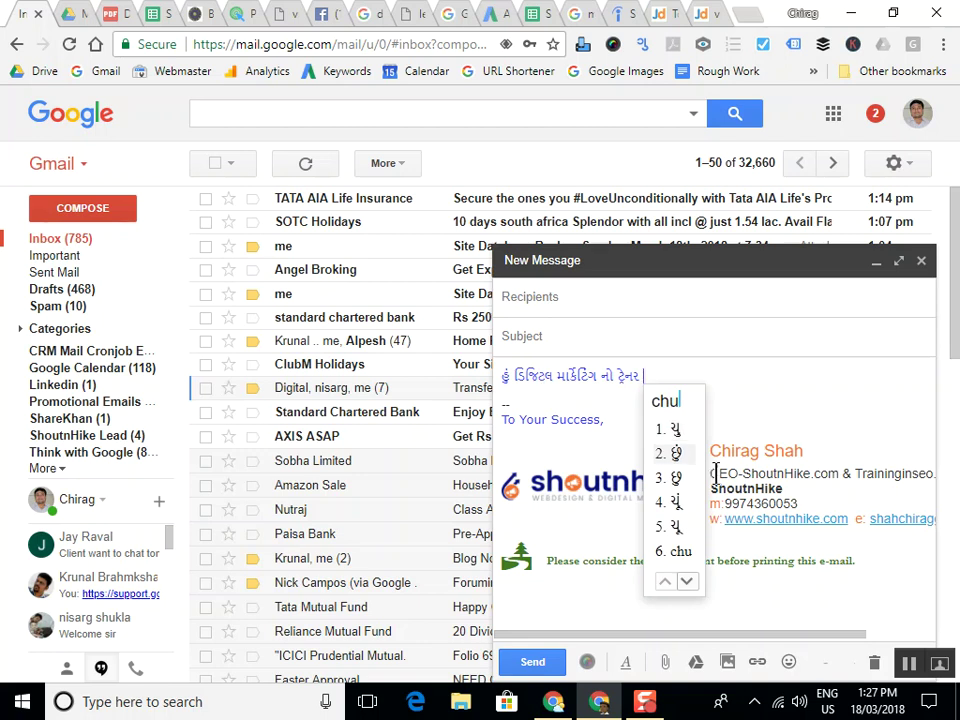
{"action": "left_click", "coordinate": [683, 458]}
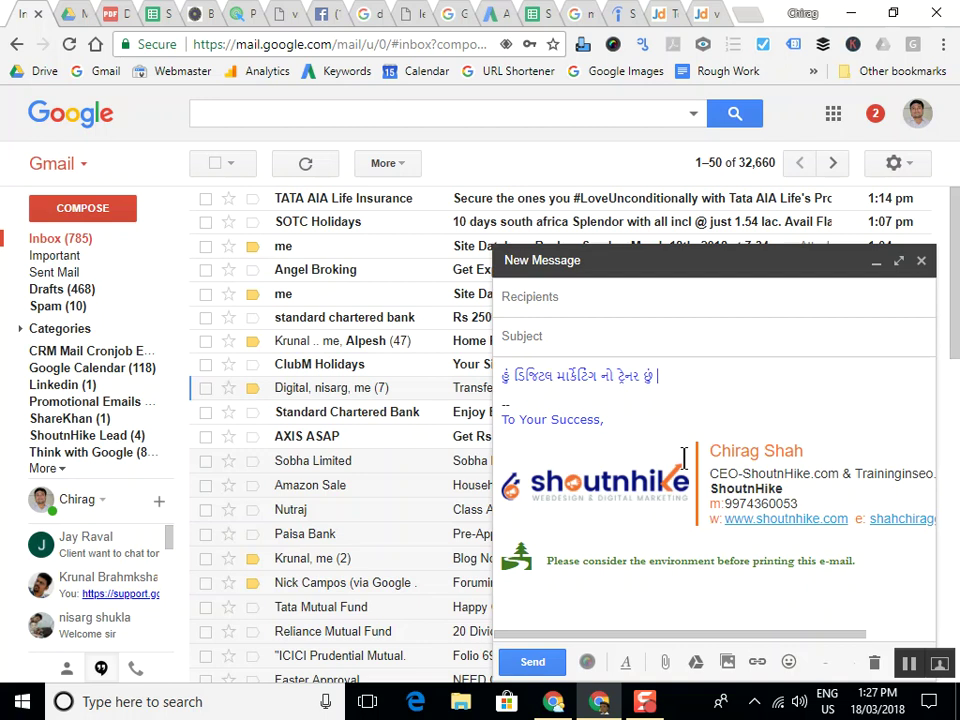
{"action": "left_click_drag", "start_coordinate": [656, 377], "coordinate": [505, 370]}
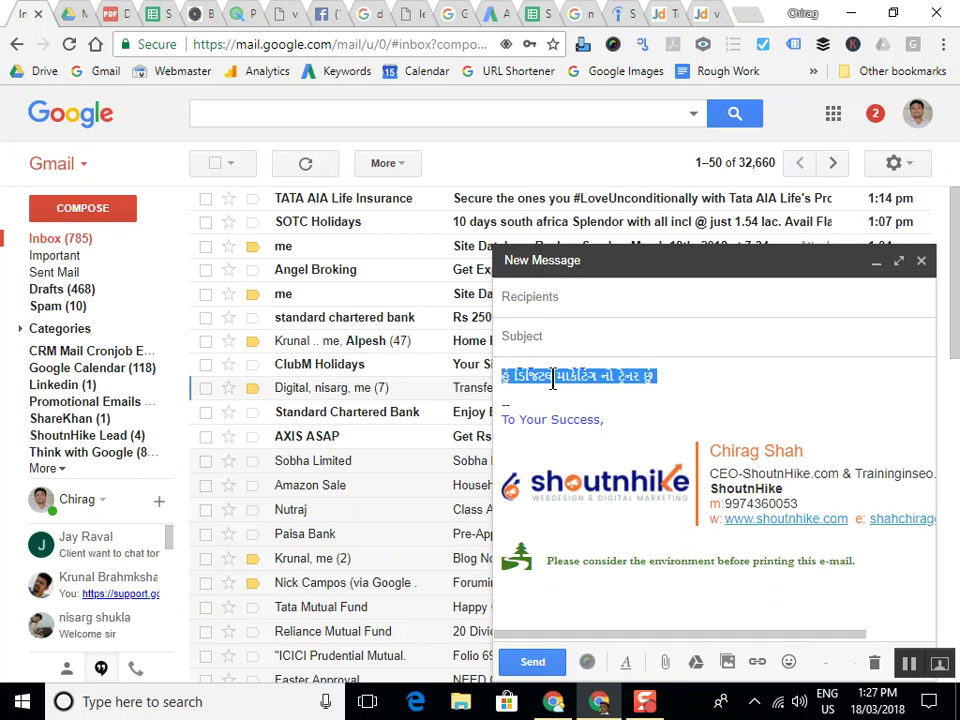
{"action": "key", "text": "BackSpace"}
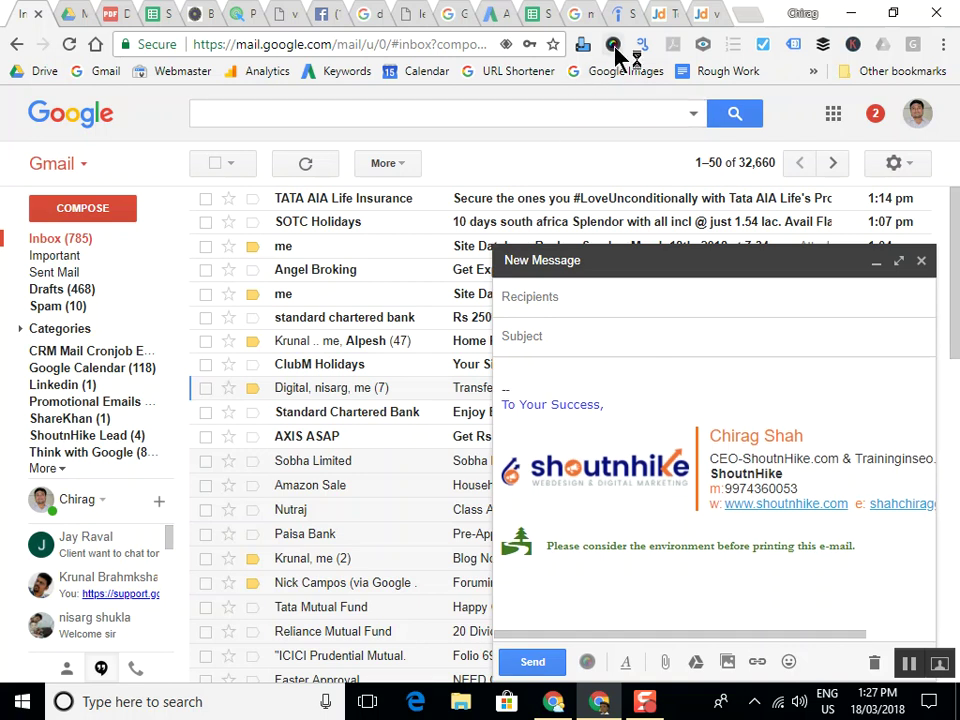
Capture an area of about 705 × 431 of the traininginseo.in page footer, covering the Links, Courses and Social Media columns
{"action": "left_click", "coordinate": [236, 12]}
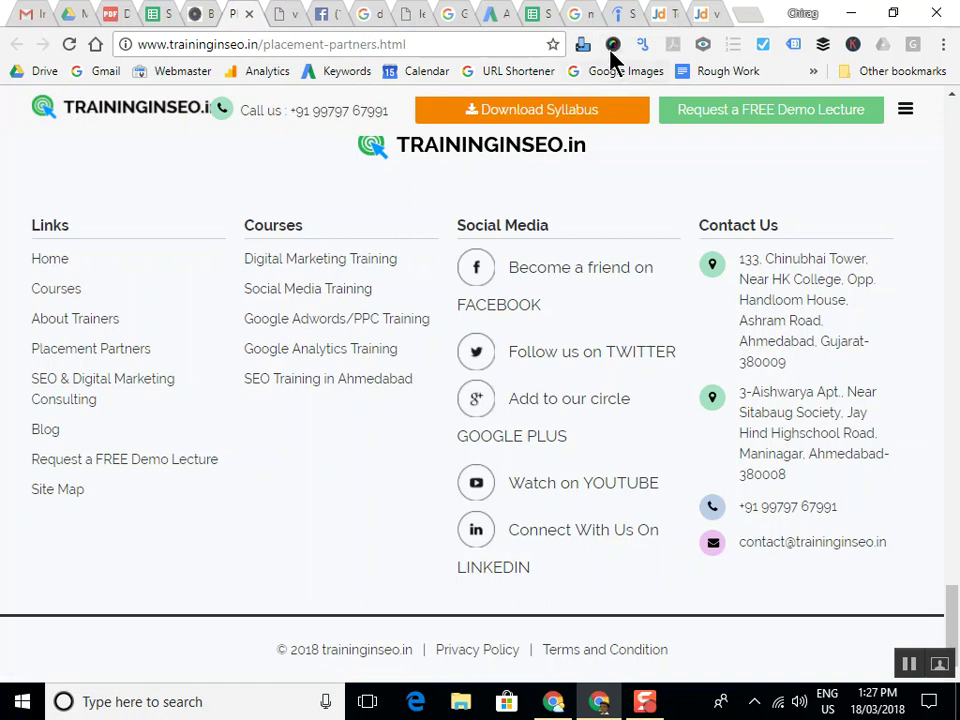
{"action": "left_click", "coordinate": [610, 52]}
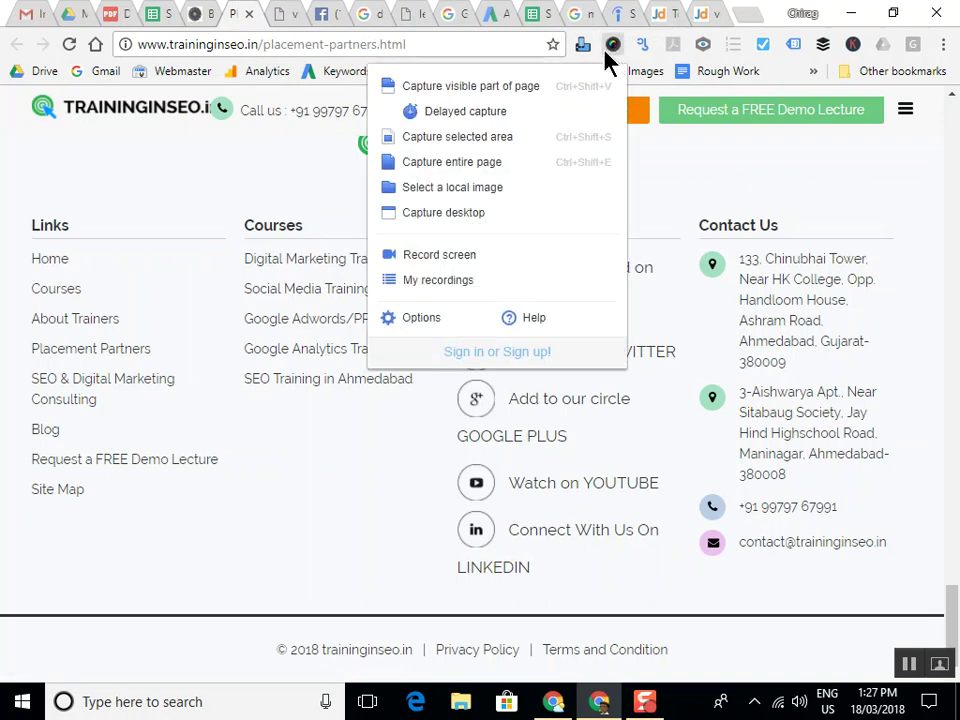
{"action": "left_click", "coordinate": [495, 140]}
{"action": "left_click_drag", "start_coordinate": [21, 183], "coordinate": [684, 585]}
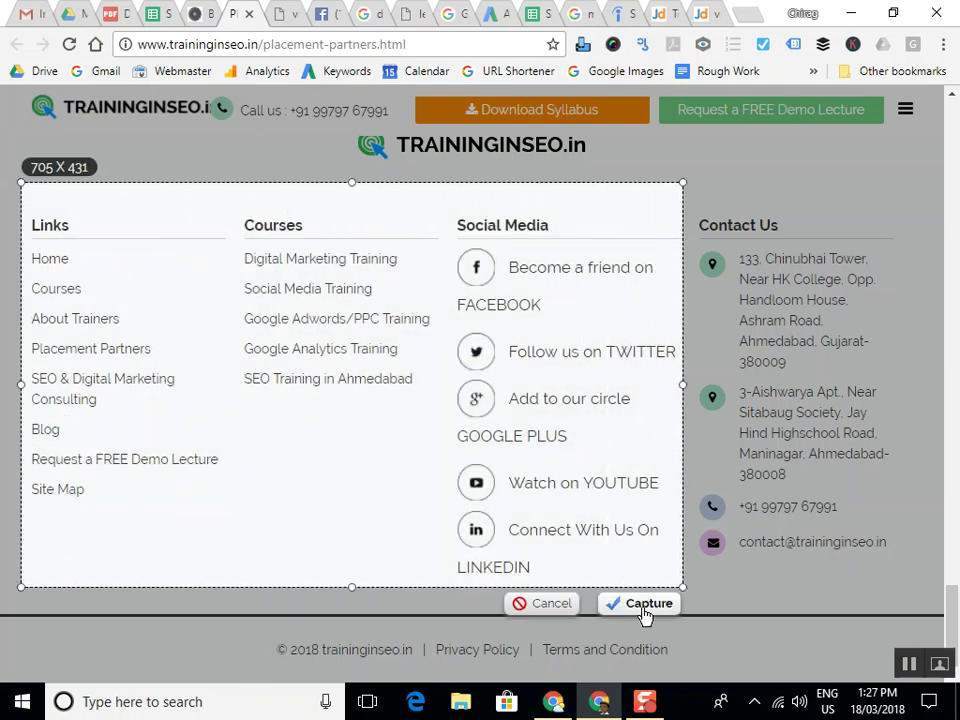
{"action": "left_click", "coordinate": [643, 545]}
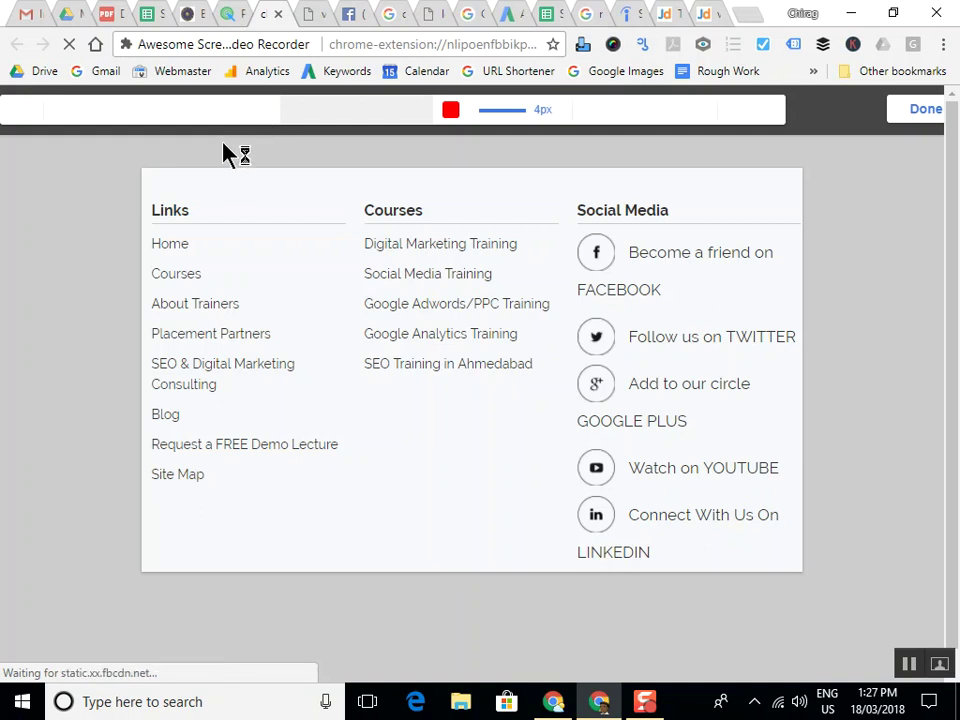
Add the text annotation "Please change footer color." to the screenshot, below the Courses list
{"action": "left_click", "coordinate": [190, 108]}
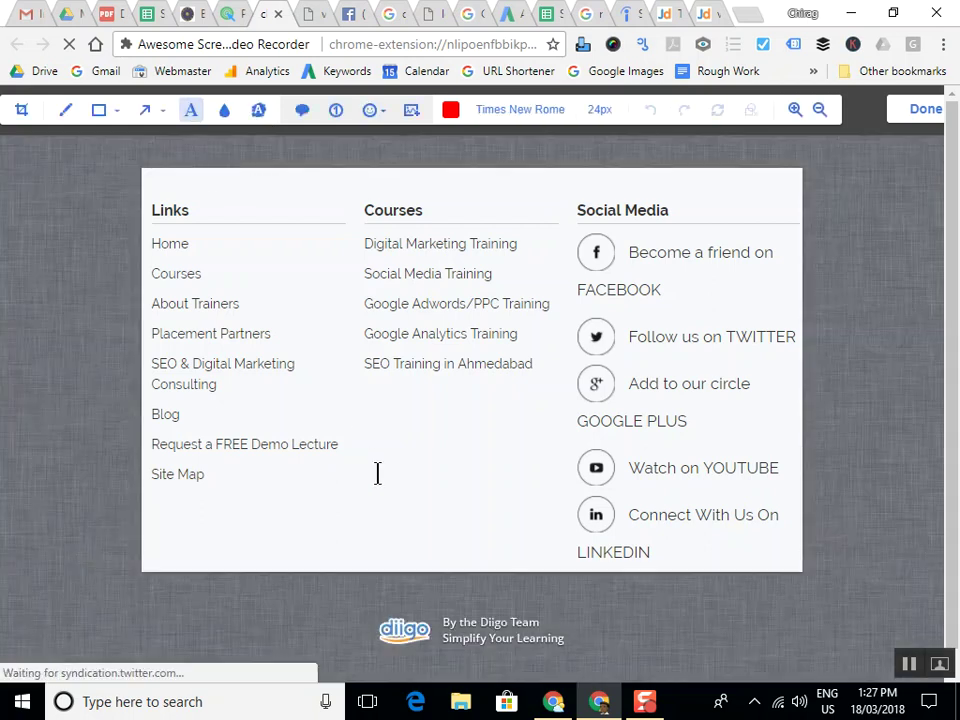
{"action": "left_click", "coordinate": [385, 440]}
{"action": "type", "text": "Please cha"}
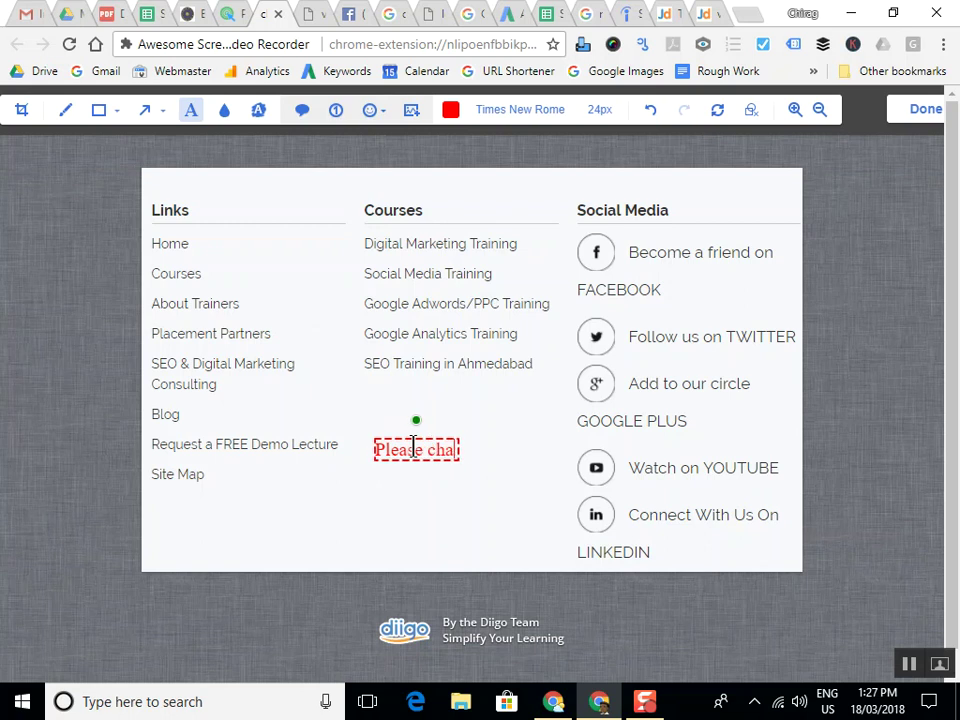
{"action": "type", "text": "nge footer color."}
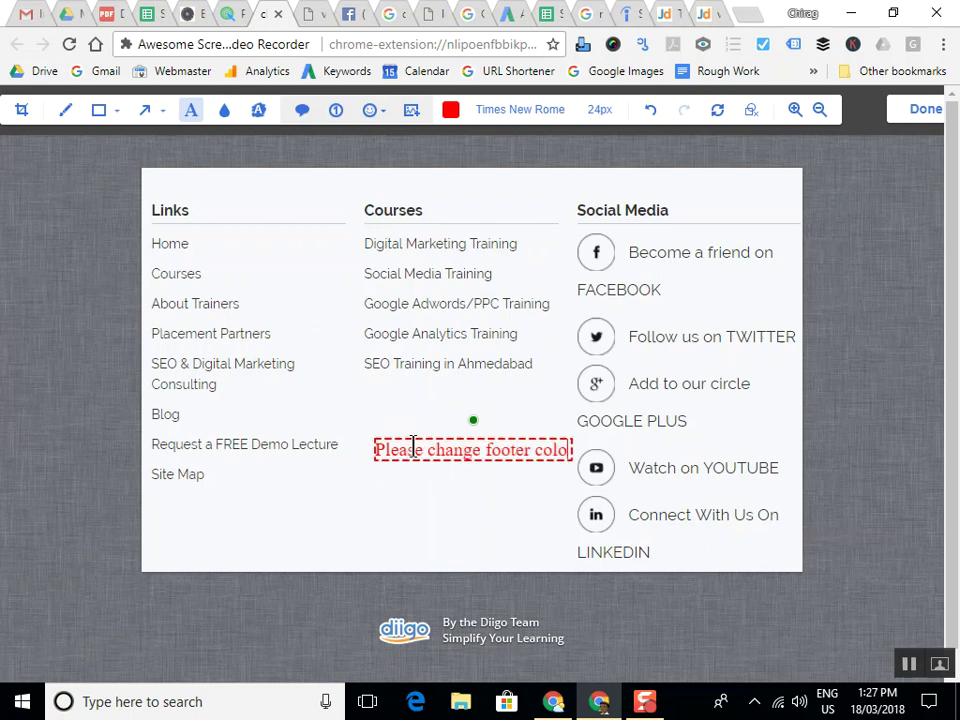
Finish the annotated footer screenshot, copy its image and paste it into the body of the new Gmail message
{"action": "left_click", "coordinate": [456, 405]}
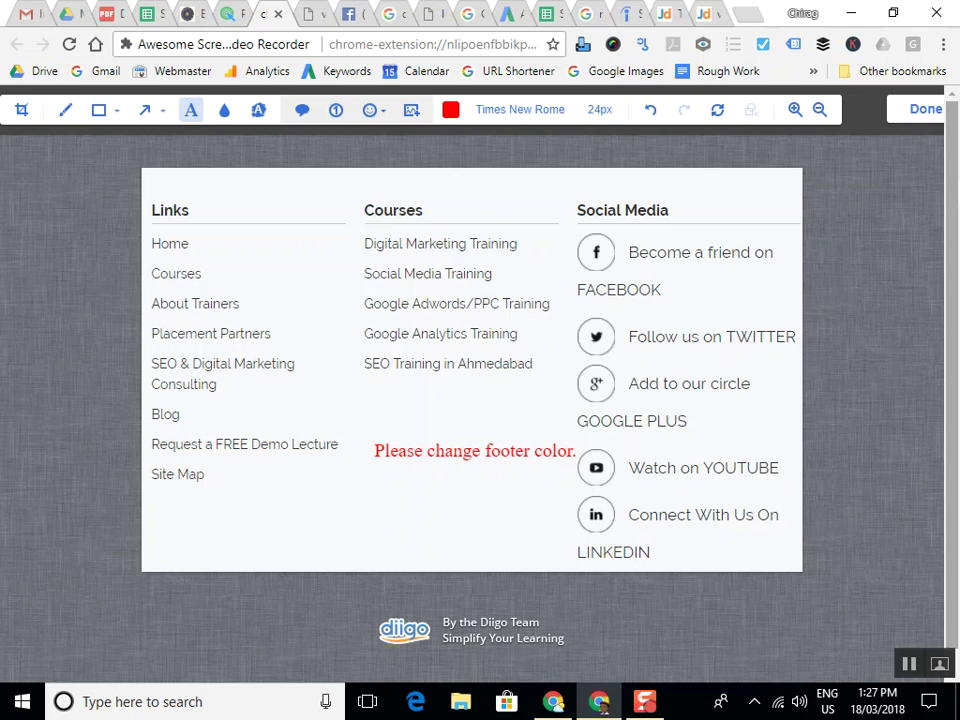
{"action": "left_click", "coordinate": [924, 114]}
{"action": "right_click", "coordinate": [411, 266]}
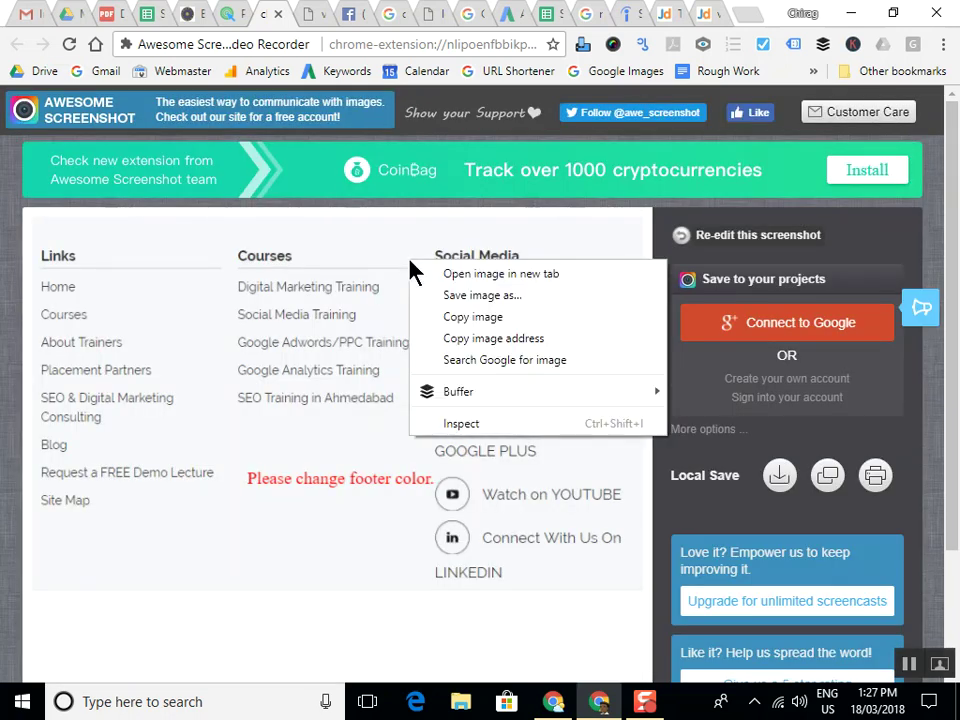
{"action": "left_click", "coordinate": [453, 318]}
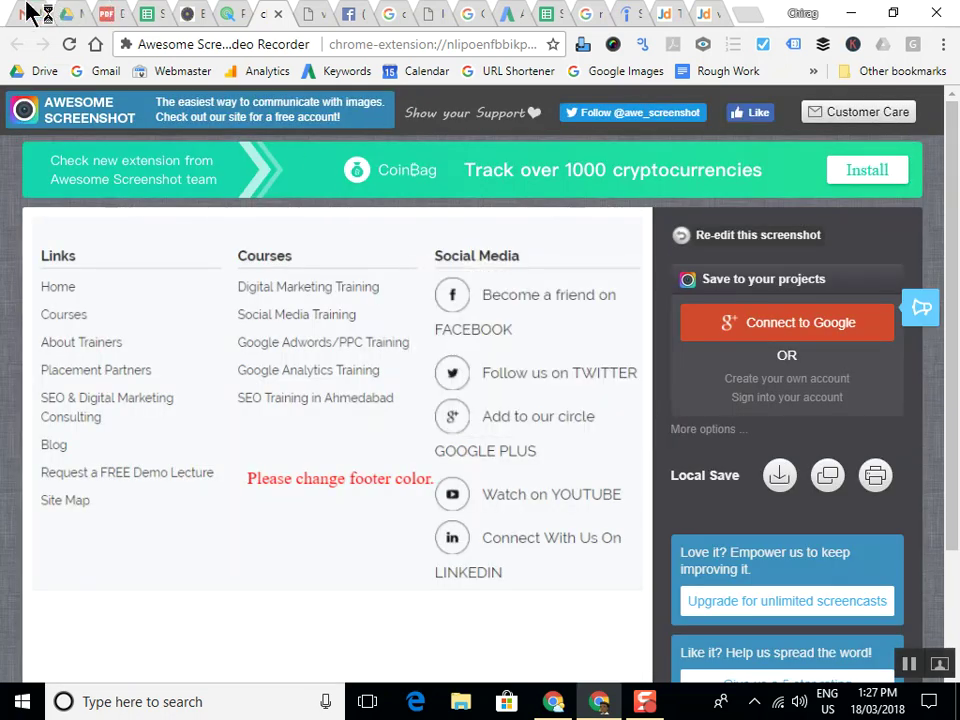
{"action": "left_click", "coordinate": [26, 13]}
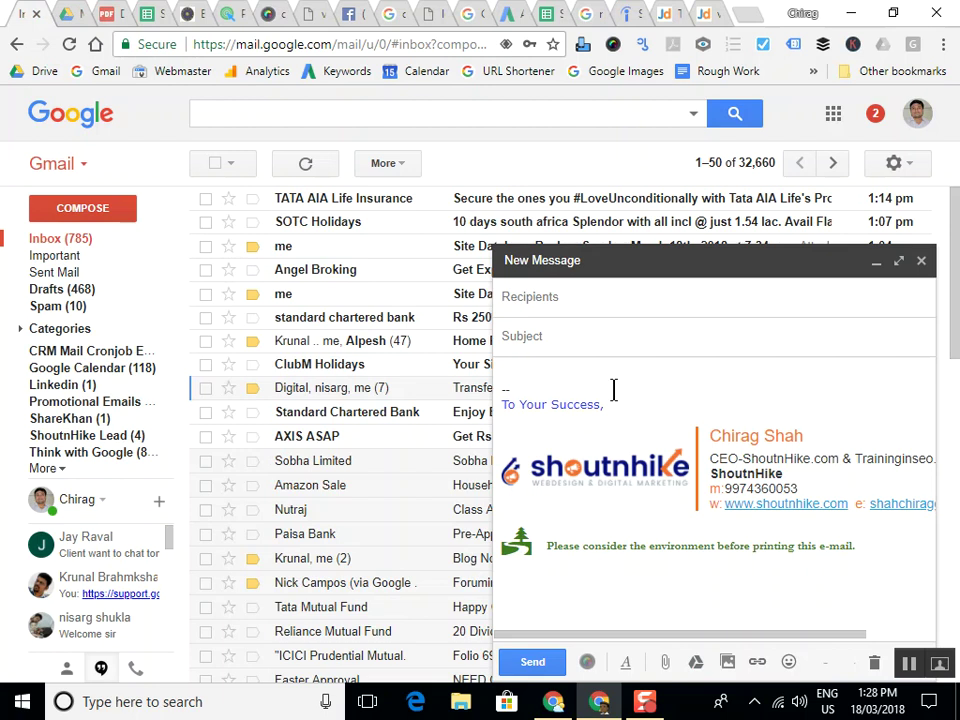
{"action": "key", "text": "ctrl+v"}
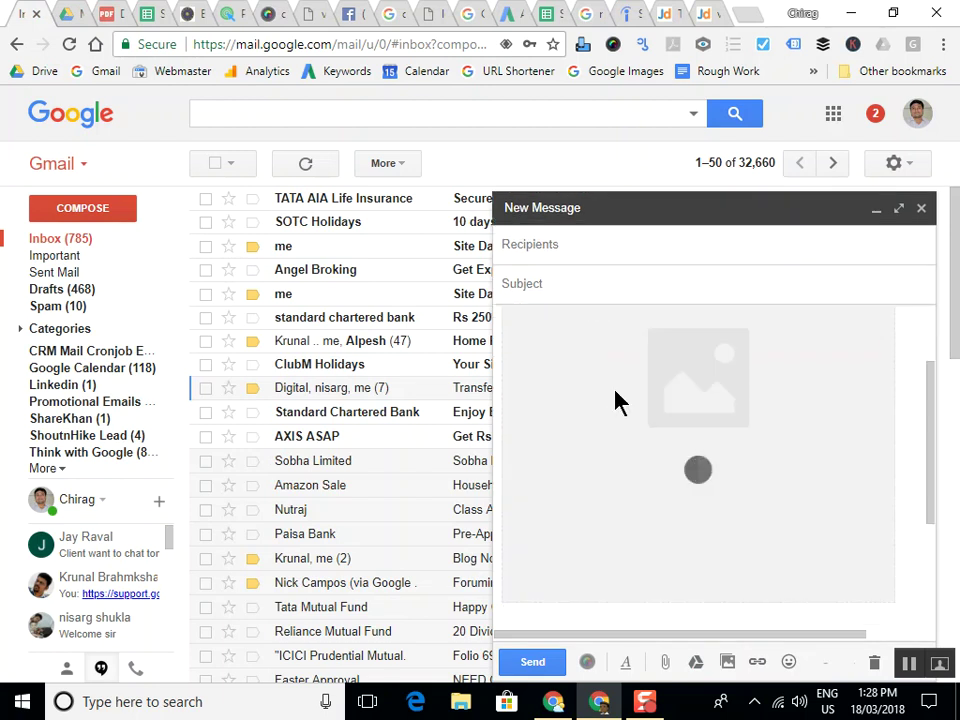
{"action": "scroll", "coordinate": [614, 390], "scroll_direction": "up", "scroll_amount": 2}
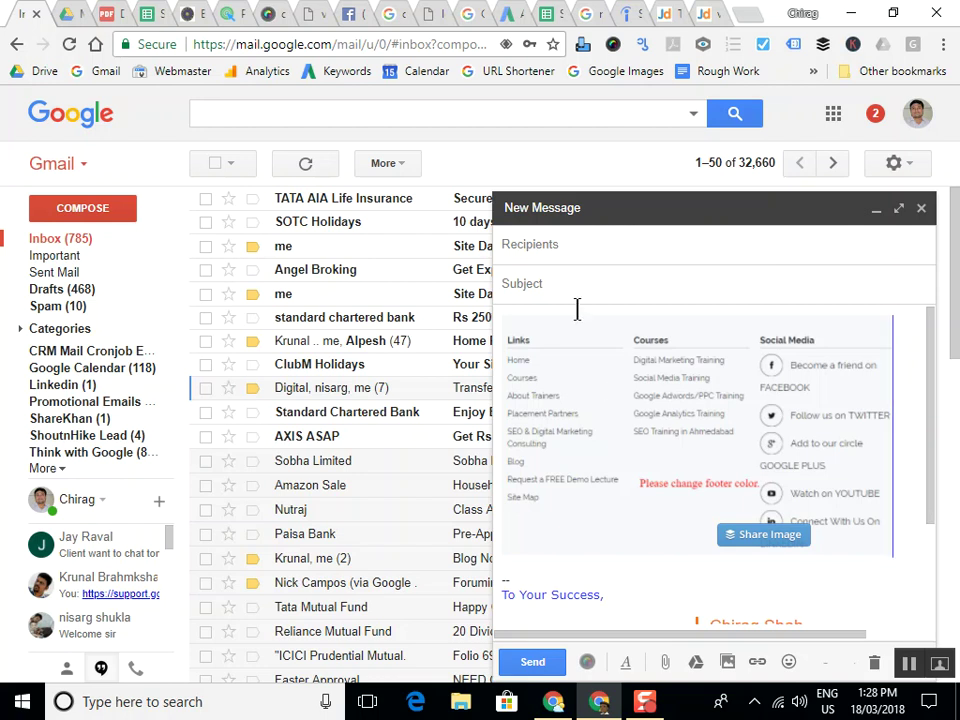
Return to the SEO training topics in the course syllabus PDF
{"action": "left_click", "coordinate": [86, 14]}
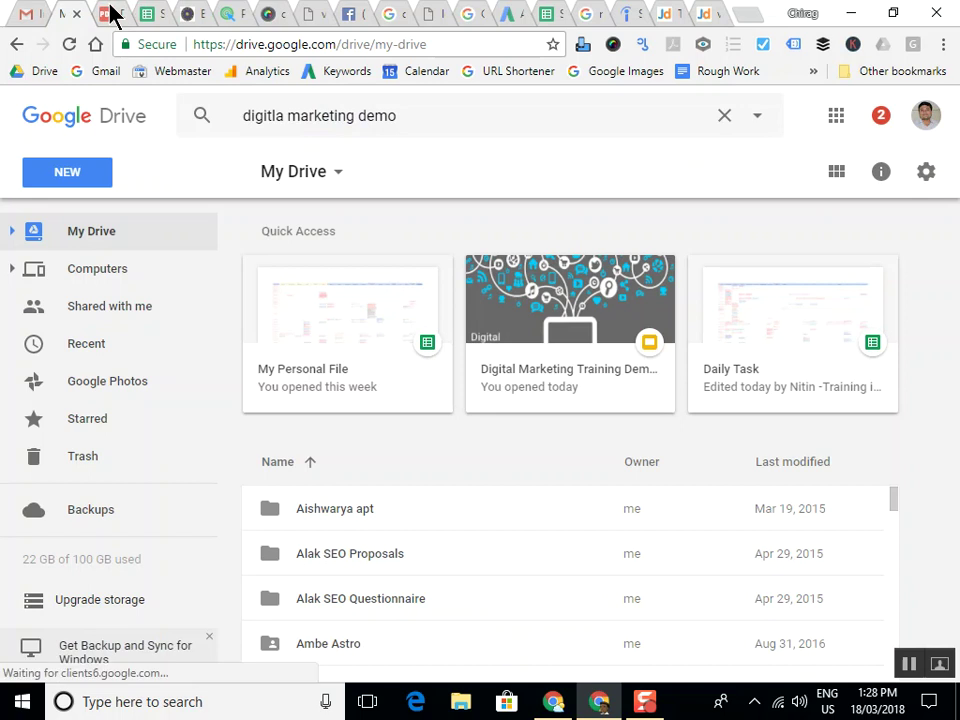
{"action": "left_click", "coordinate": [105, 15]}
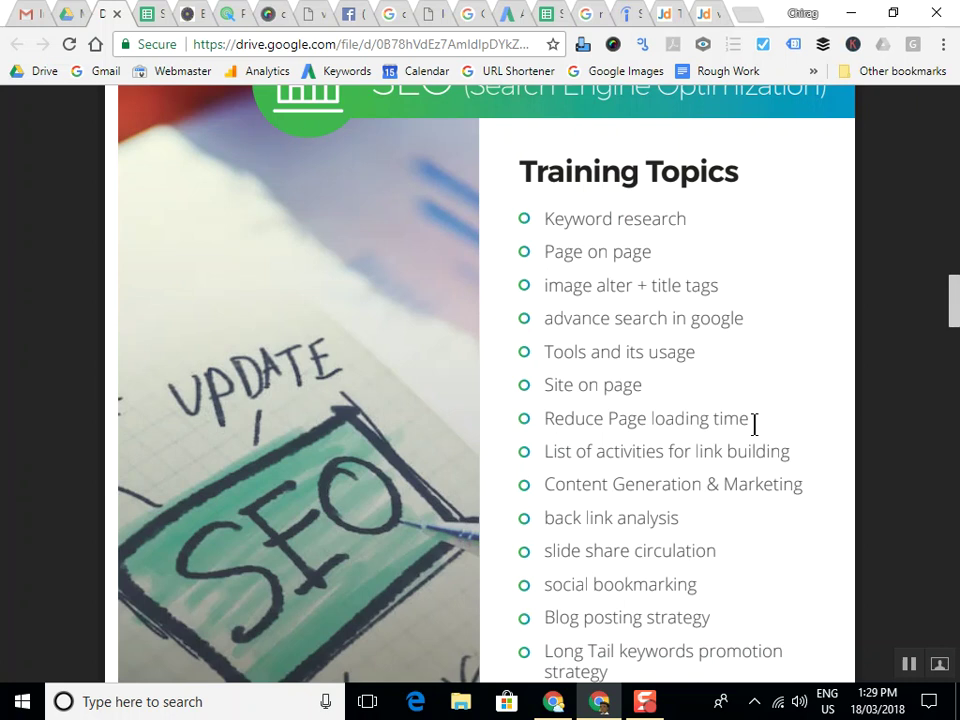
Search Google for "google page speed insight" in place of the Justdial source page
{"action": "left_click", "coordinate": [706, 12]}
{"action": "left_click", "coordinate": [550, 76]}
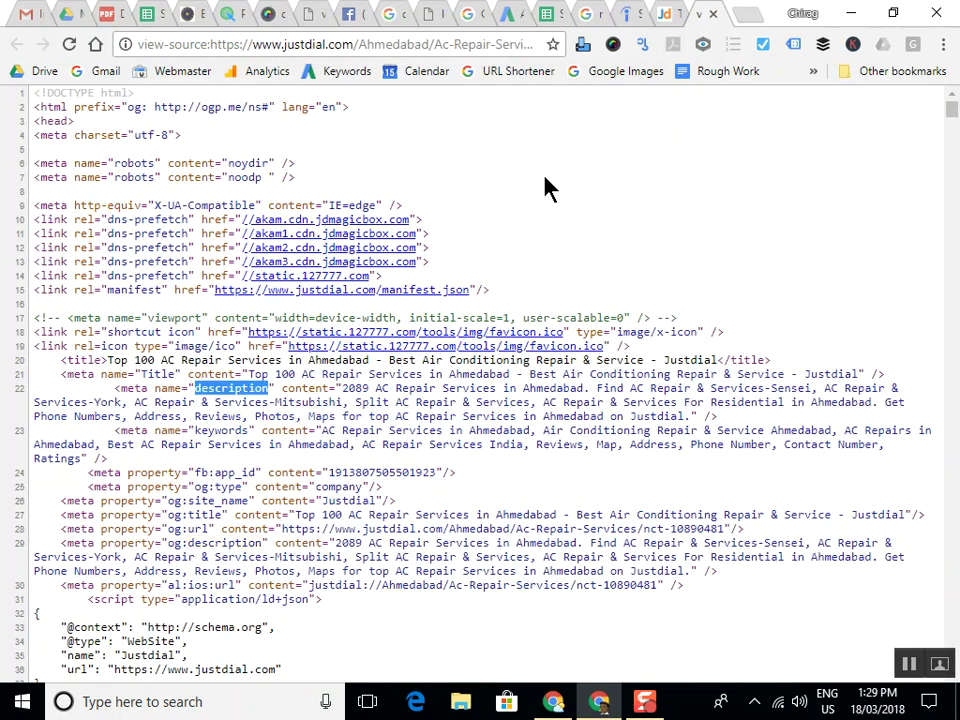
{"action": "left_click", "coordinate": [506, 44]}
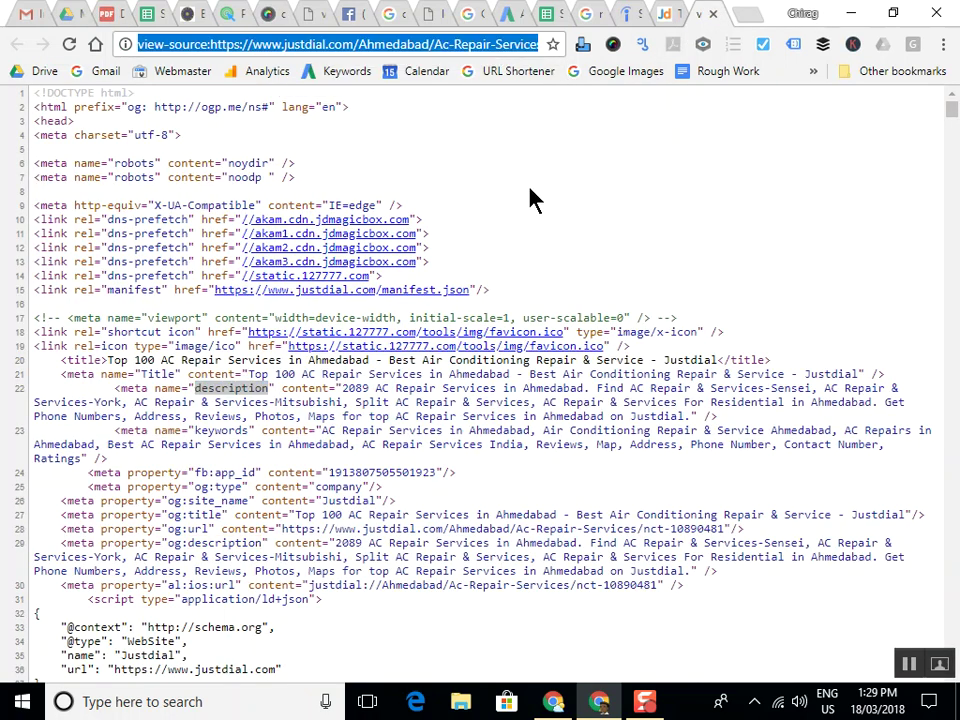
{"action": "type", "text": "go"}
{"action": "key", "text": "BackSpace"}
{"action": "type", "text": "oogle pa"}
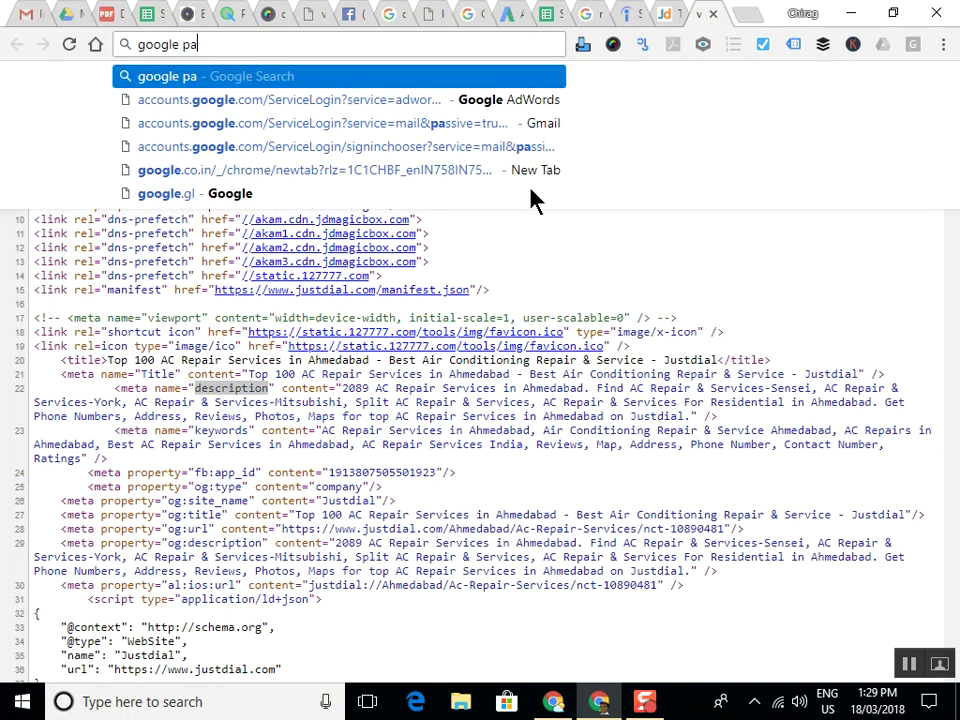
{"action": "type", "text": "ge spped"}
{"action": "key", "text": "BackSpace"}
{"action": "key", "text": "BackSpace"}
{"action": "key", "text": "BackSpace"}
{"action": "type", "text": "eed insight"}
{"action": "key", "text": "Return"}
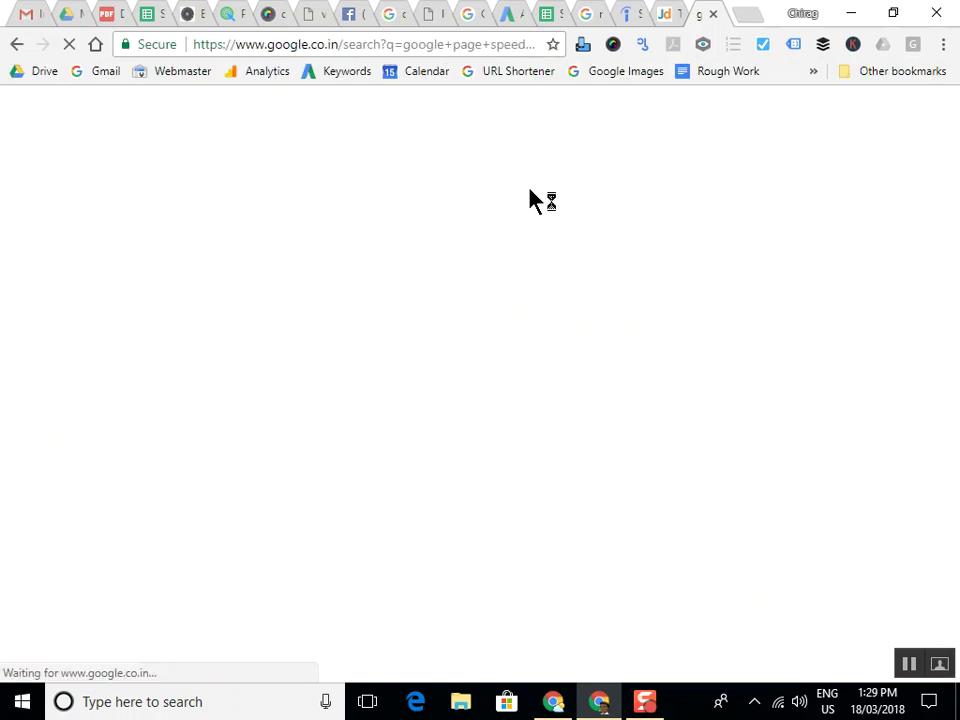
{"action": "left_click", "coordinate": [242, 12]}
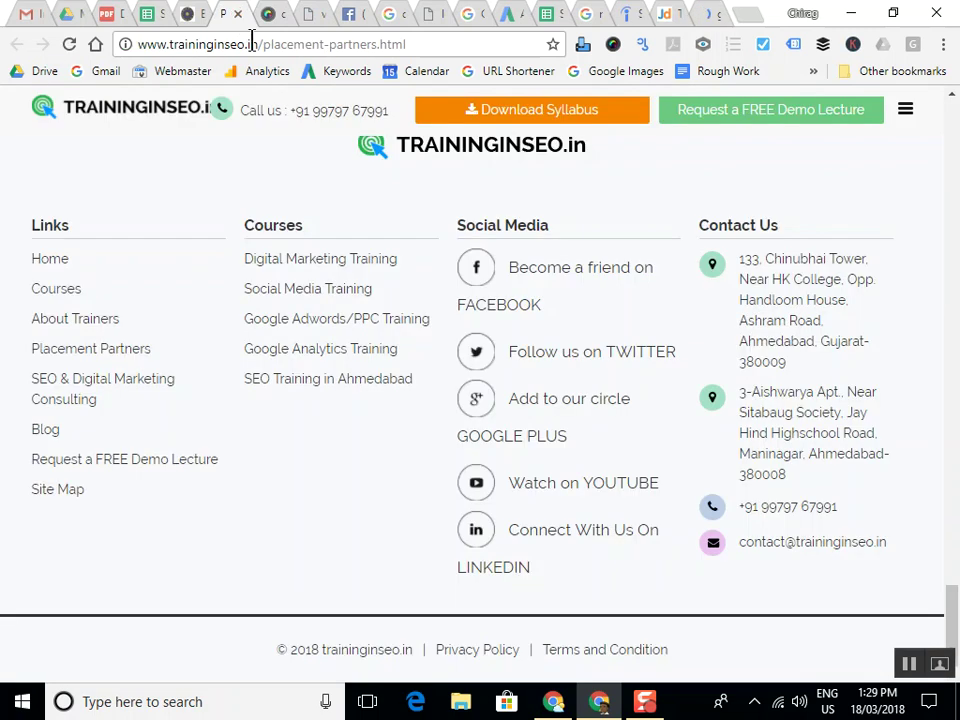
{"action": "left_click_drag", "start_coordinate": [255, 44], "coordinate": [94, 28]}
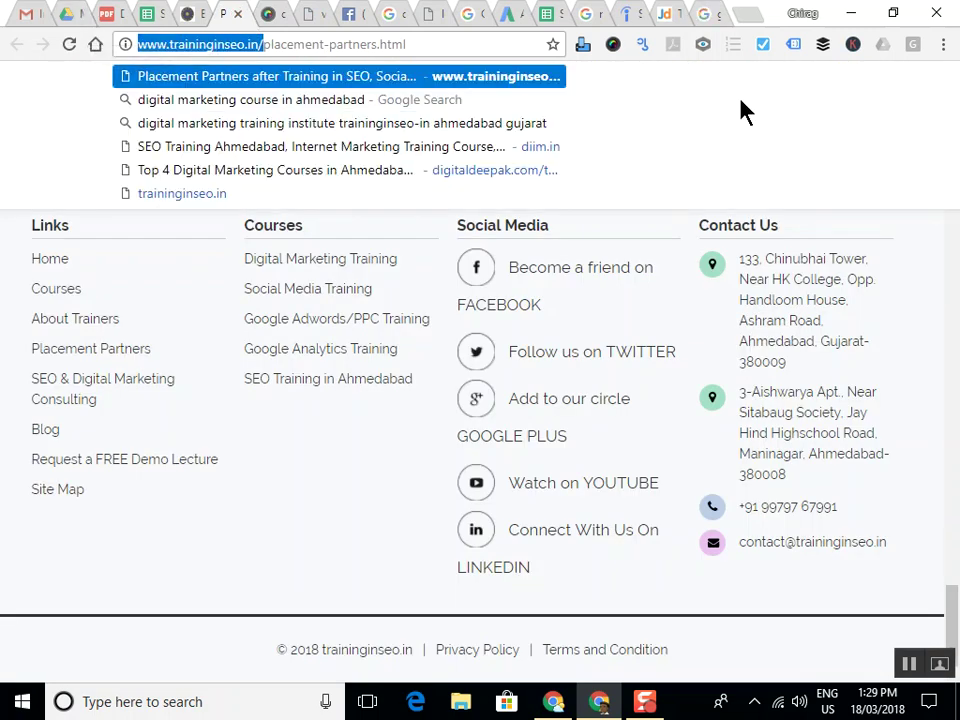
{"action": "left_click", "coordinate": [710, 12]}
{"action": "left_click", "coordinate": [318, 262]}
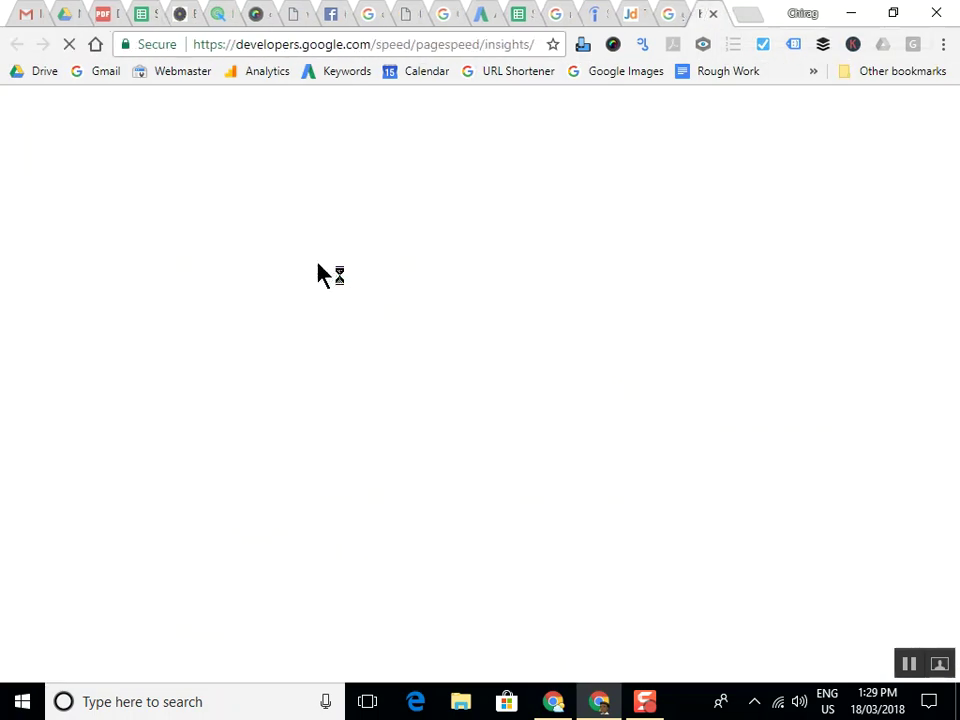
{"action": "left_click", "coordinate": [251, 374]}
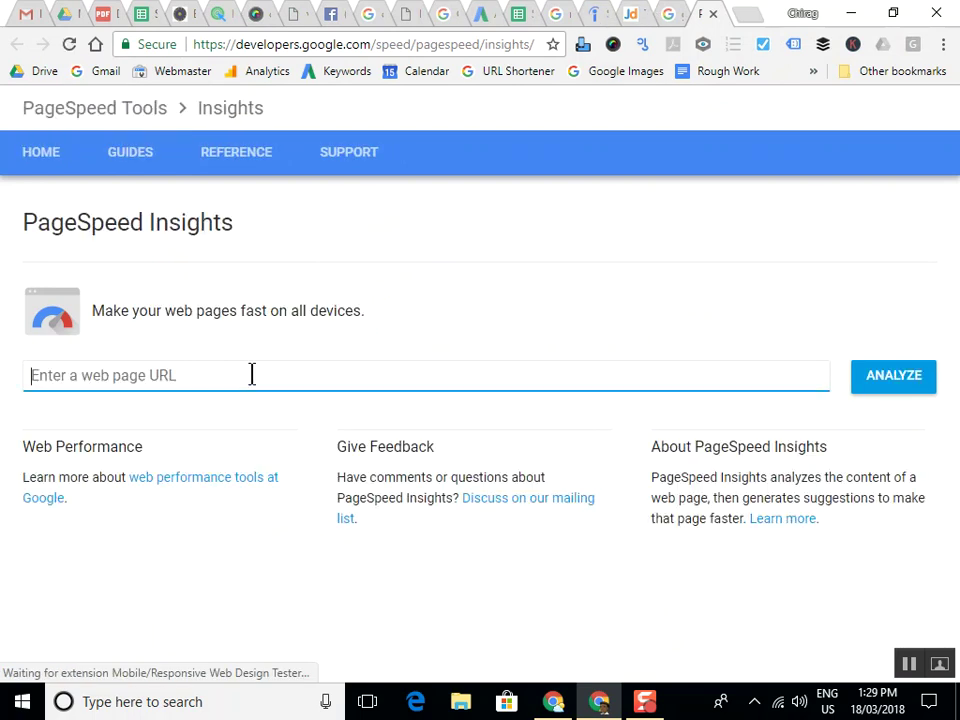
{"action": "key", "text": "ctrl+v"}
{"action": "left_click", "coordinate": [868, 388]}
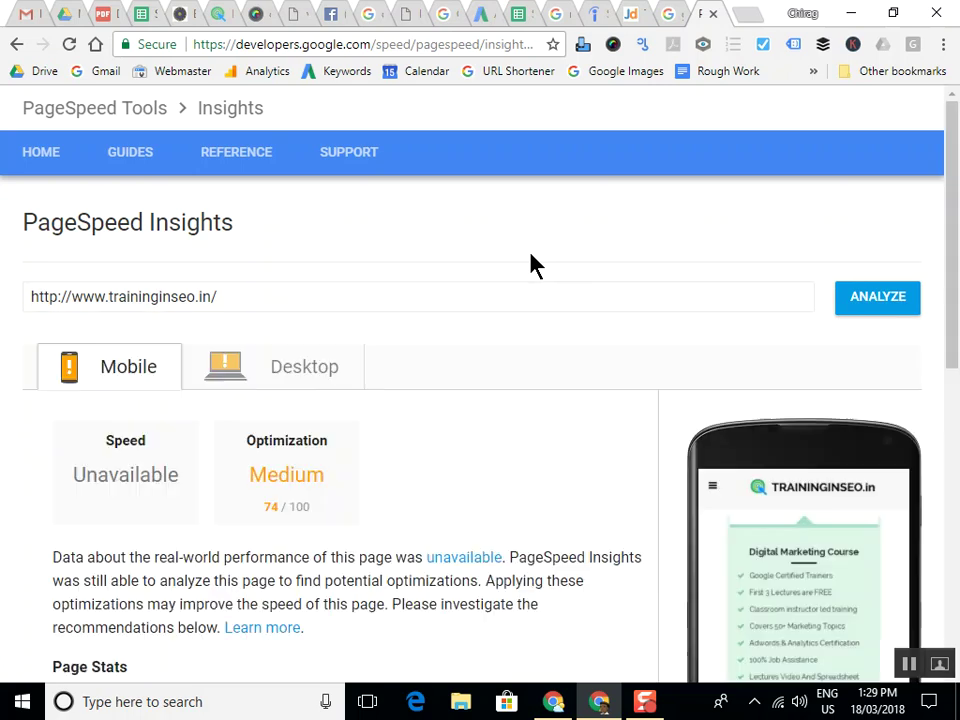
Examine the desktop optimization score and page stats for traininginseo.in
{"action": "left_click", "coordinate": [304, 378]}
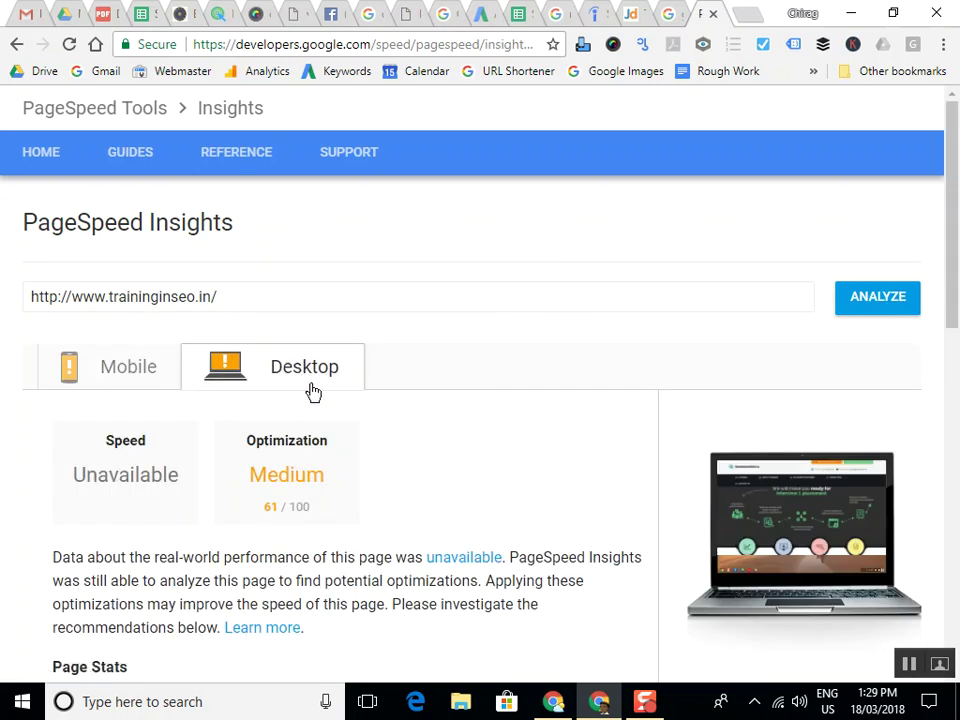
{"action": "scroll", "coordinate": [343, 497], "scroll_direction": "down", "scroll_amount": 3}
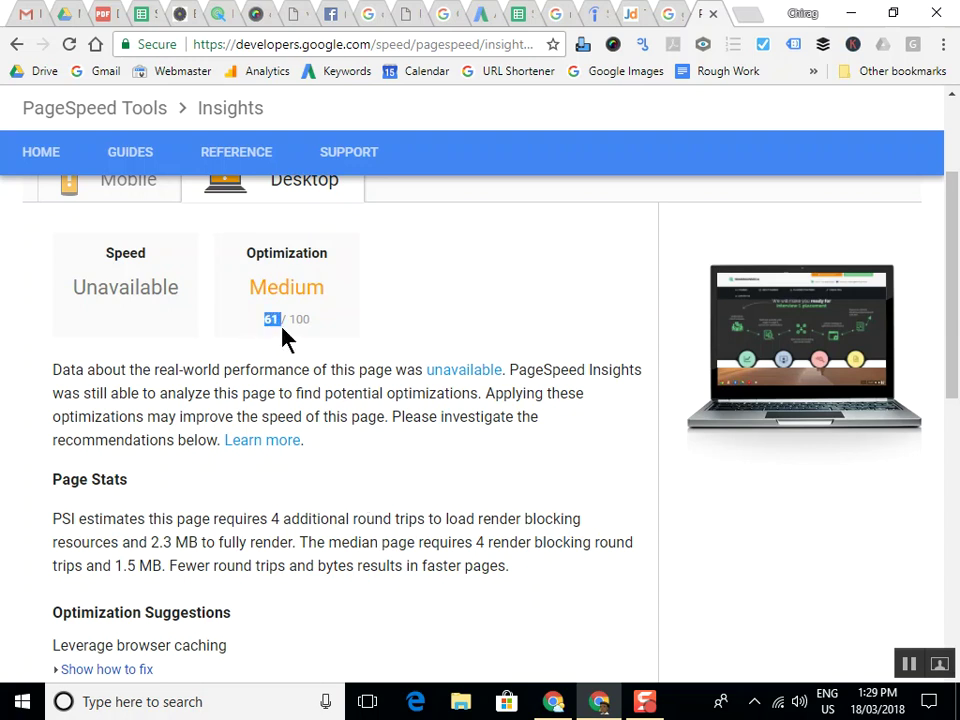
{"action": "scroll", "coordinate": [283, 338], "scroll_direction": "up", "scroll_amount": 2}
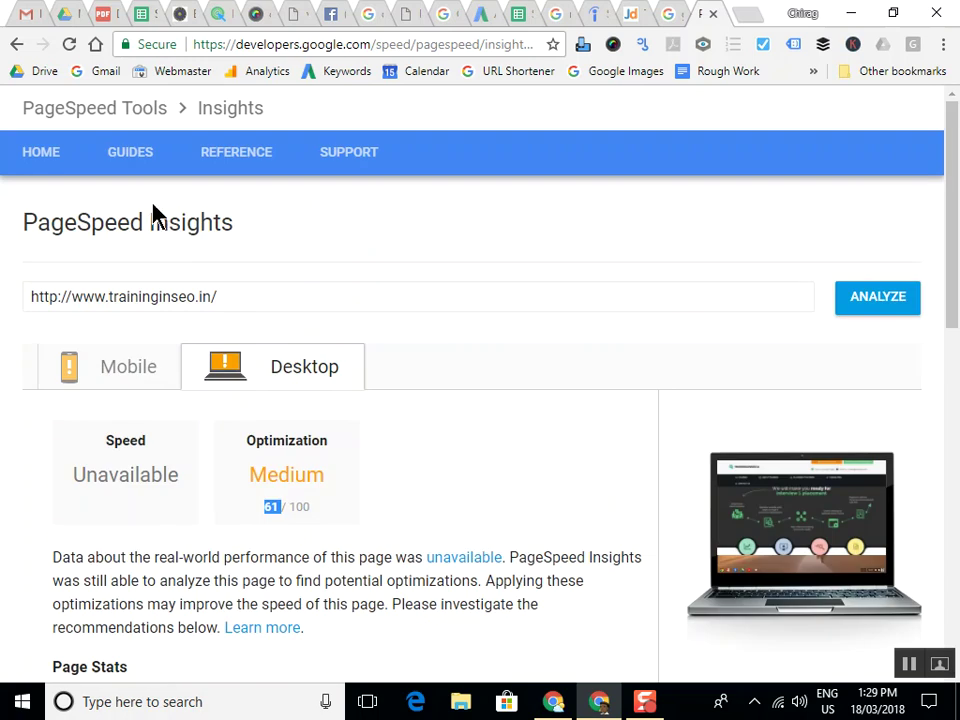
Remove the site name "traininginseo" from the web address in PageSpeed Insights
{"action": "left_click_drag", "start_coordinate": [112, 296], "coordinate": [197, 295]}
{"action": "key", "text": "BackSpace"}
{"action": "key", "text": "BackSpace"}
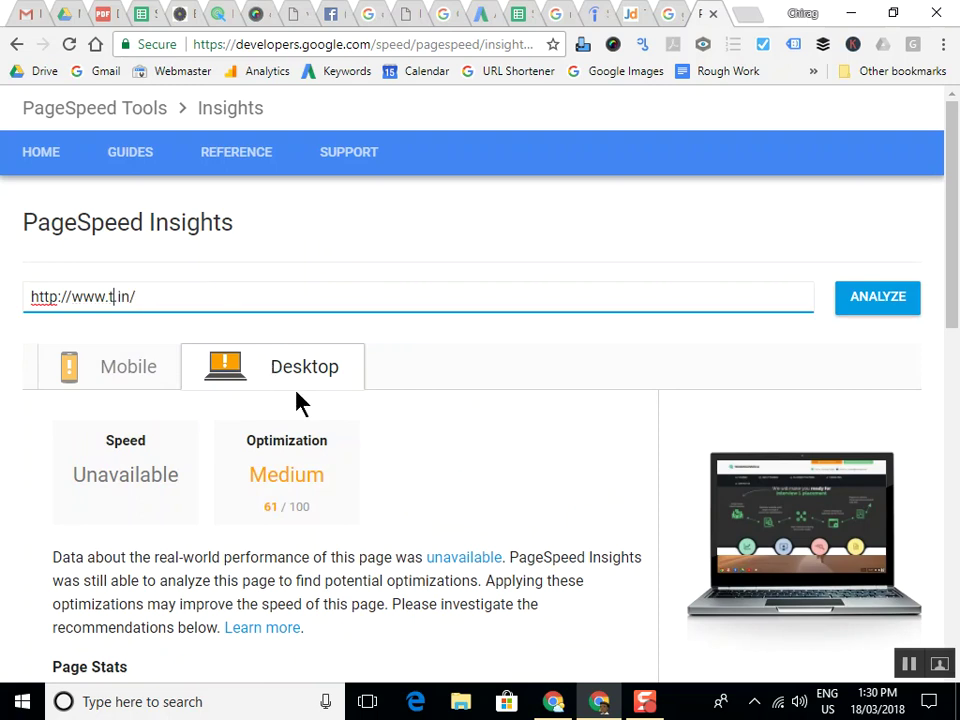
{"action": "type", "text": "shout"}
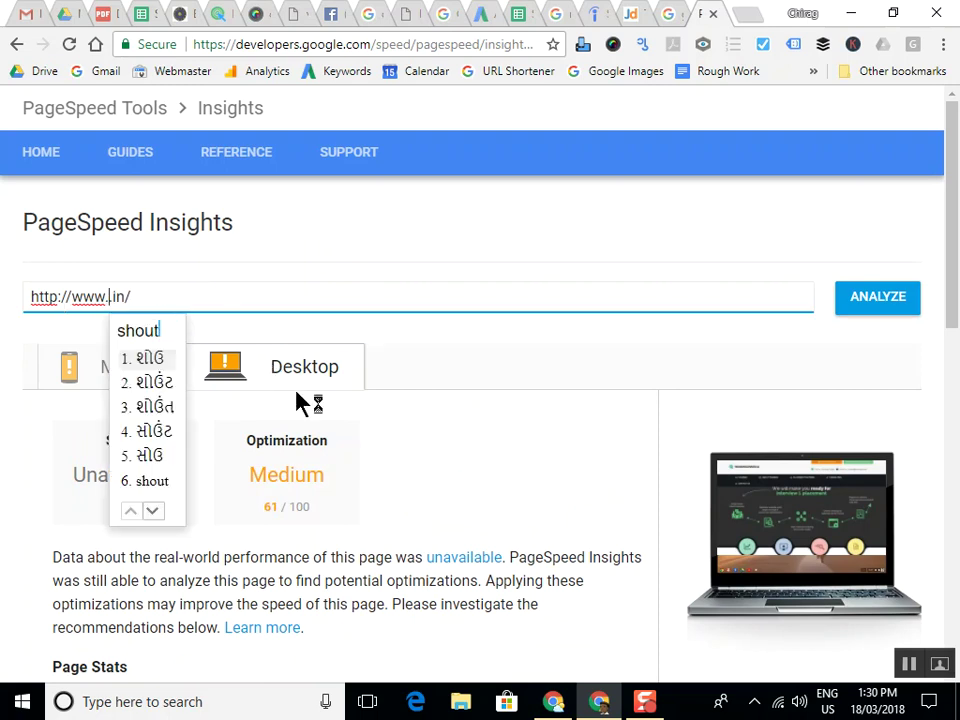
{"action": "key", "text": "BackSpace"}
{"action": "key", "text": "BackSpace"}
{"action": "key", "text": "BackSpace"}
{"action": "key", "text": "BackSpace"}
{"action": "key", "text": "BackSpace"}
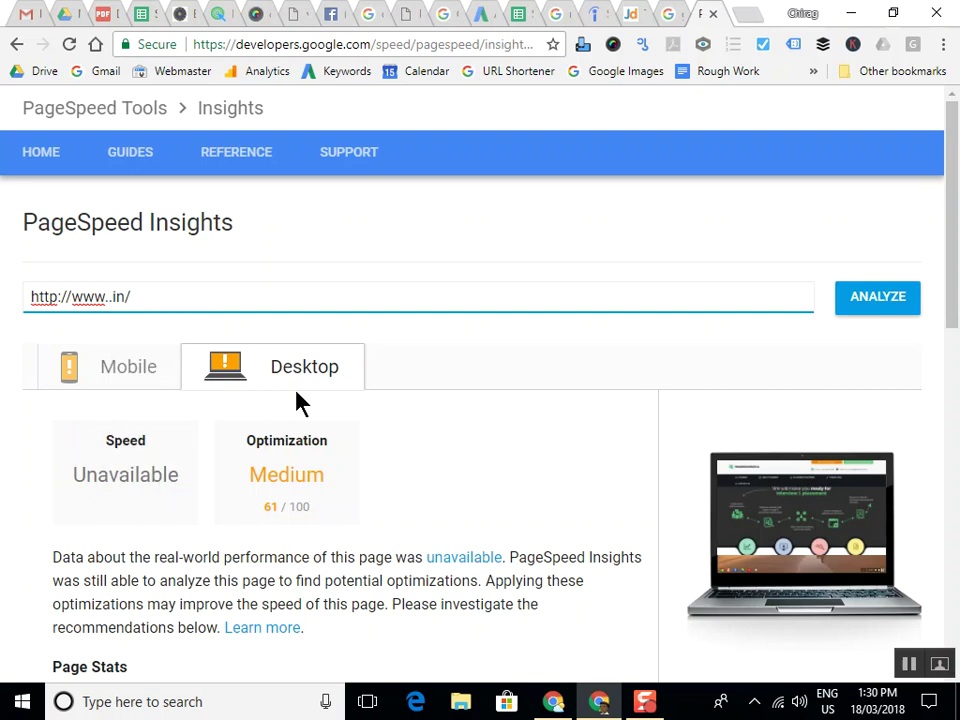
{"action": "left_click", "coordinate": [644, 46]}
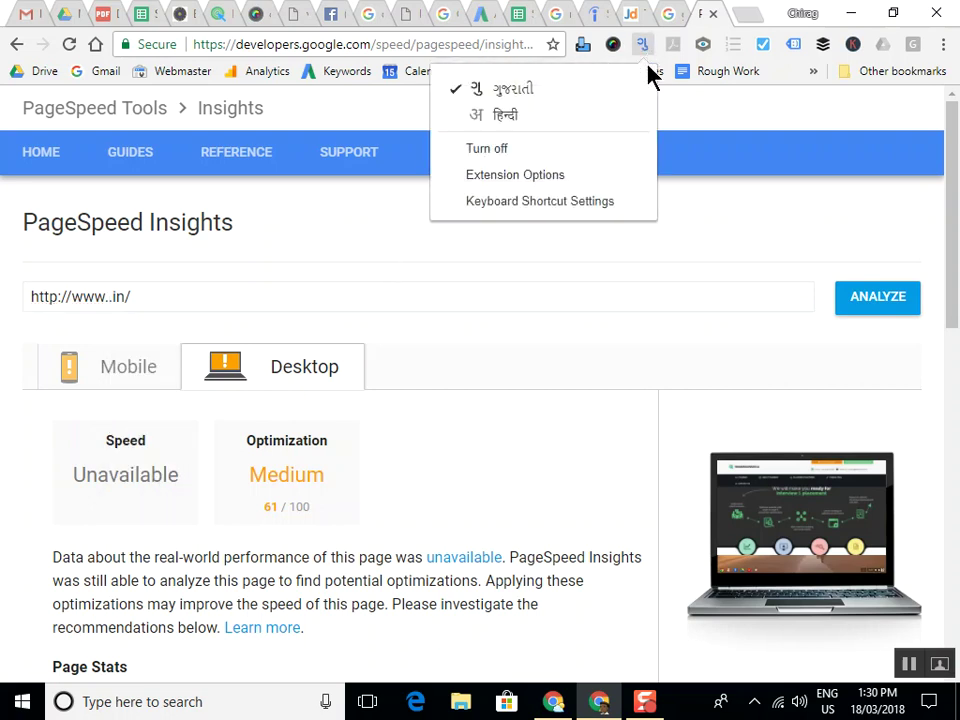
{"action": "left_click", "coordinate": [546, 150]}
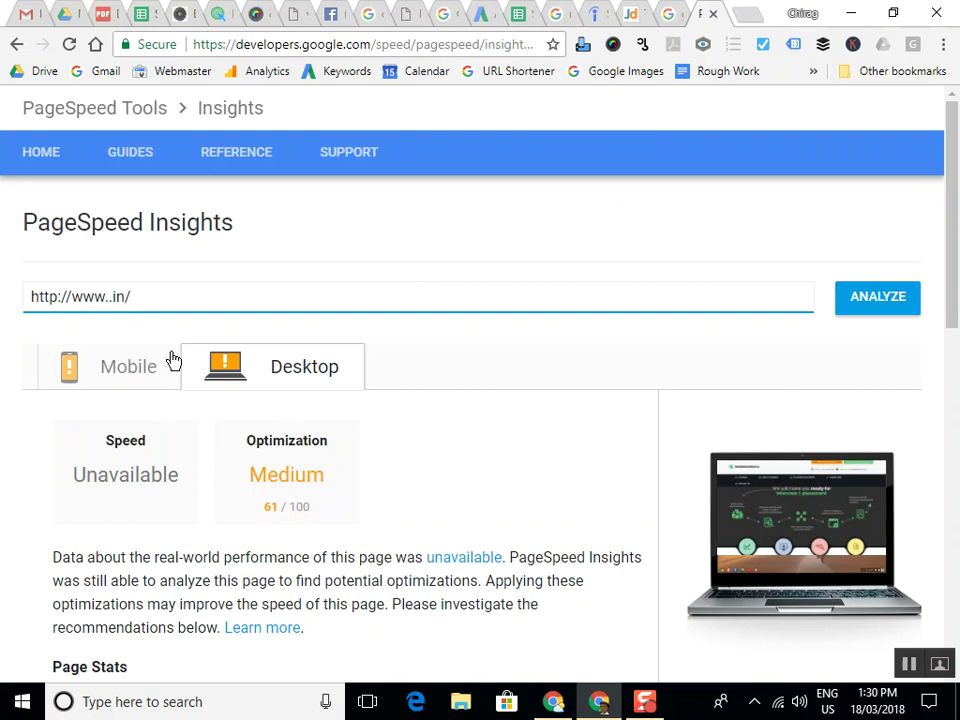
{"action": "type", "text": "shoutnh"}
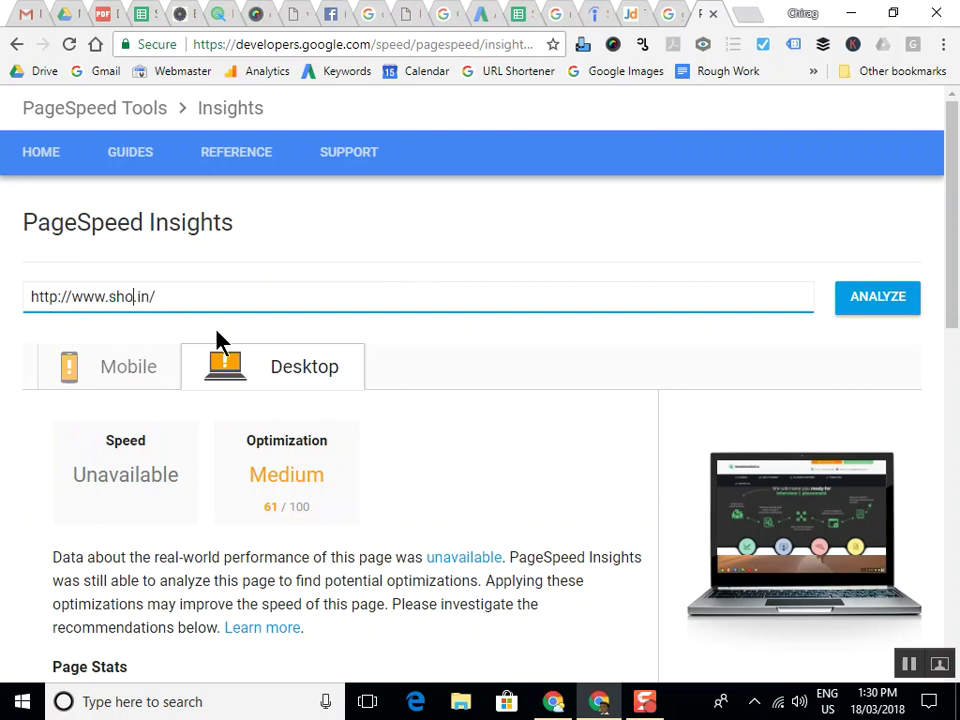
{"action": "type", "text": "ike"}
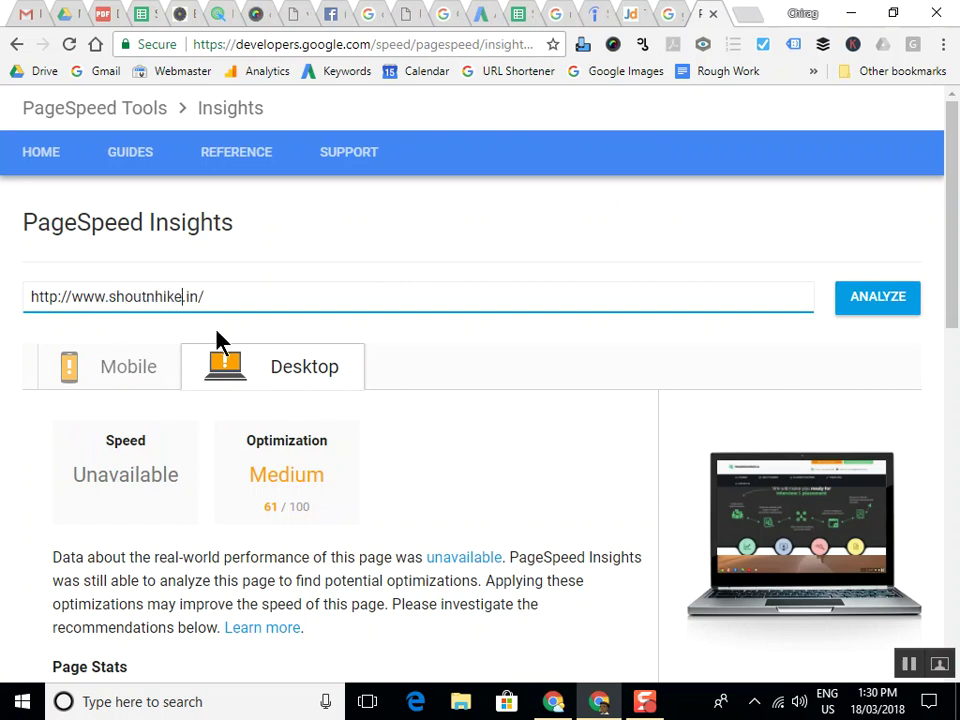
{"action": "key", "text": "Right"}
{"action": "key", "text": "Right"}
{"action": "key", "text": "Right"}
{"action": "key", "text": "BackSpace"}
{"action": "key", "text": "BackSpace"}
{"action": "type", "text": "com"}
{"action": "key", "text": "Return"}
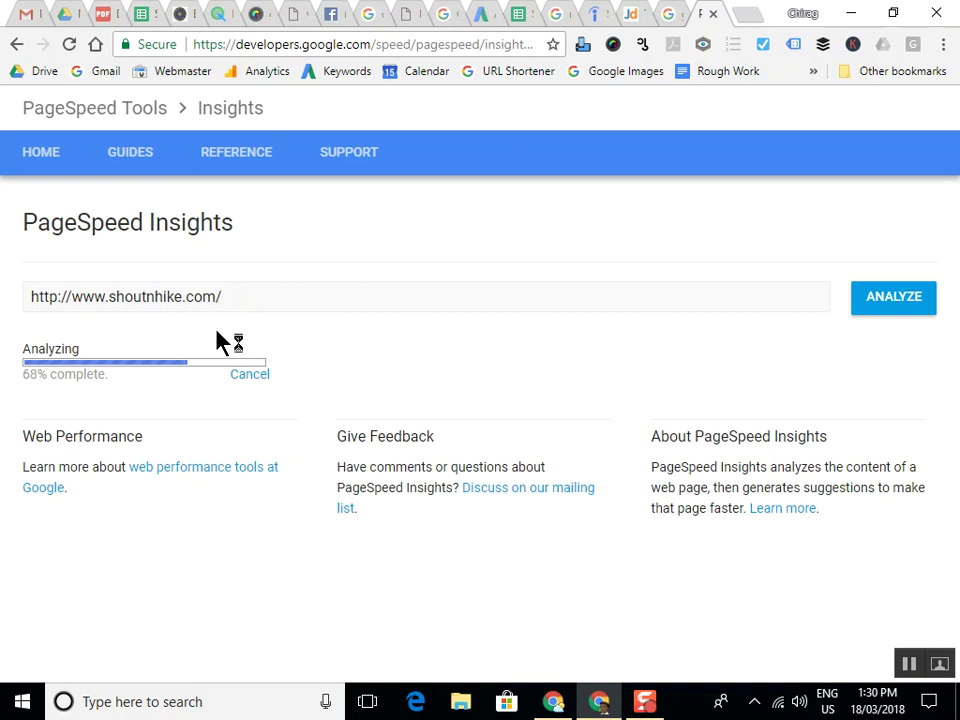
Compare the desktop and mobile optimization scores for shoutnhike.com
{"action": "left_click", "coordinate": [296, 380]}
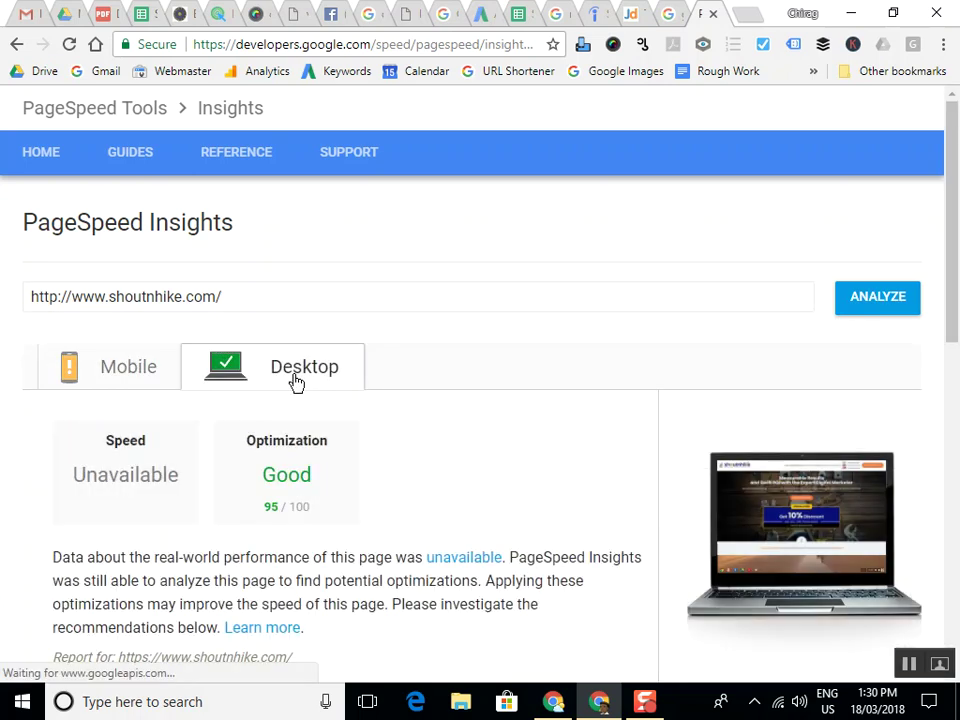
{"action": "left_click_drag", "start_coordinate": [330, 512], "coordinate": [266, 506]}
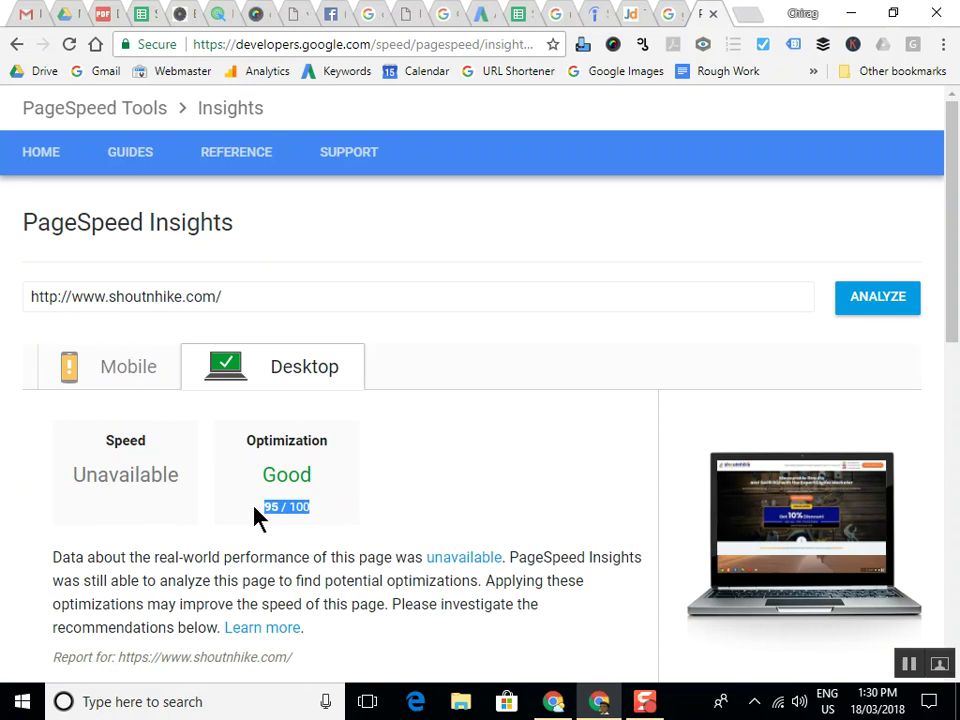
{"action": "left_click", "coordinate": [174, 398]}
{"action": "left_click", "coordinate": [154, 380]}
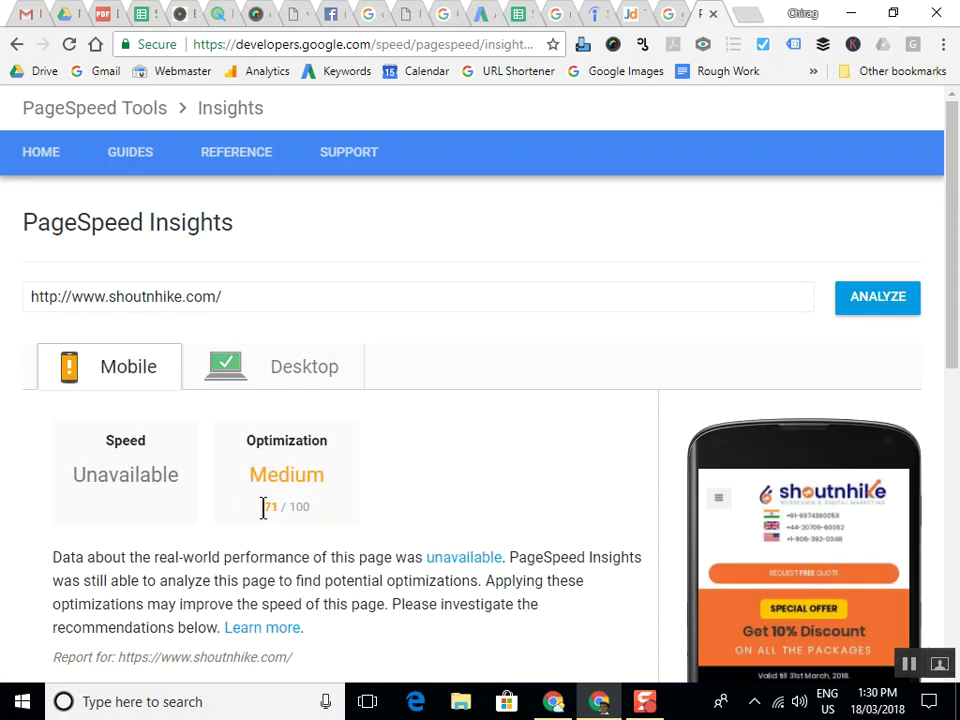
{"action": "left_click_drag", "start_coordinate": [264, 507], "coordinate": [298, 510]}
{"action": "left_click", "coordinate": [320, 518]}
{"action": "left_click", "coordinate": [253, 296]}
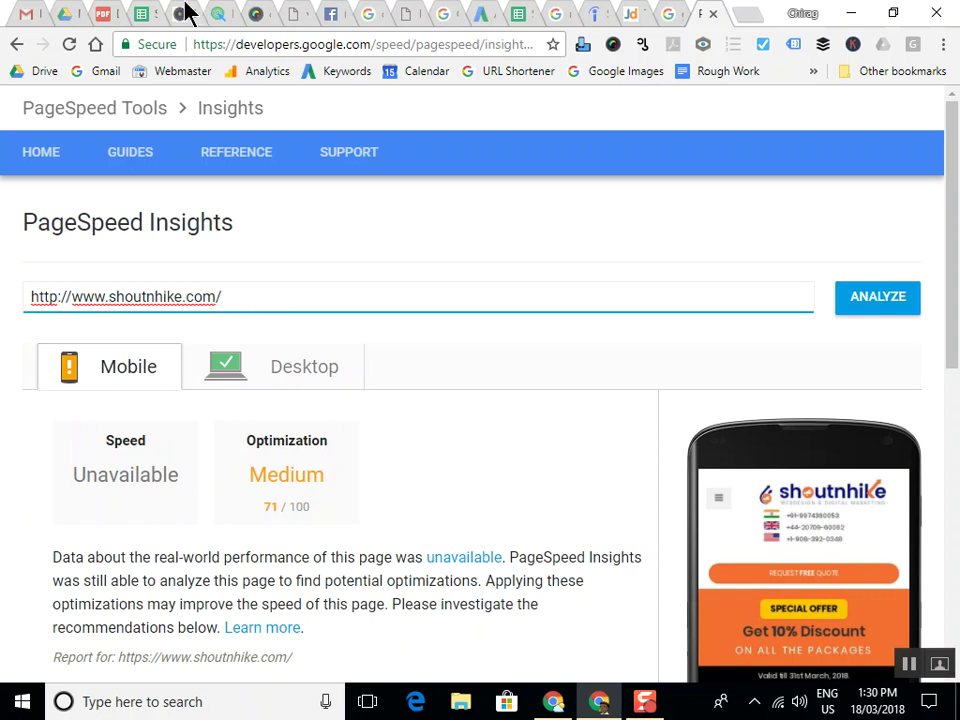
Return to the syllabus PDF and go past the SEO topics to the Conversion Optimization page
{"action": "left_click", "coordinate": [106, 14]}
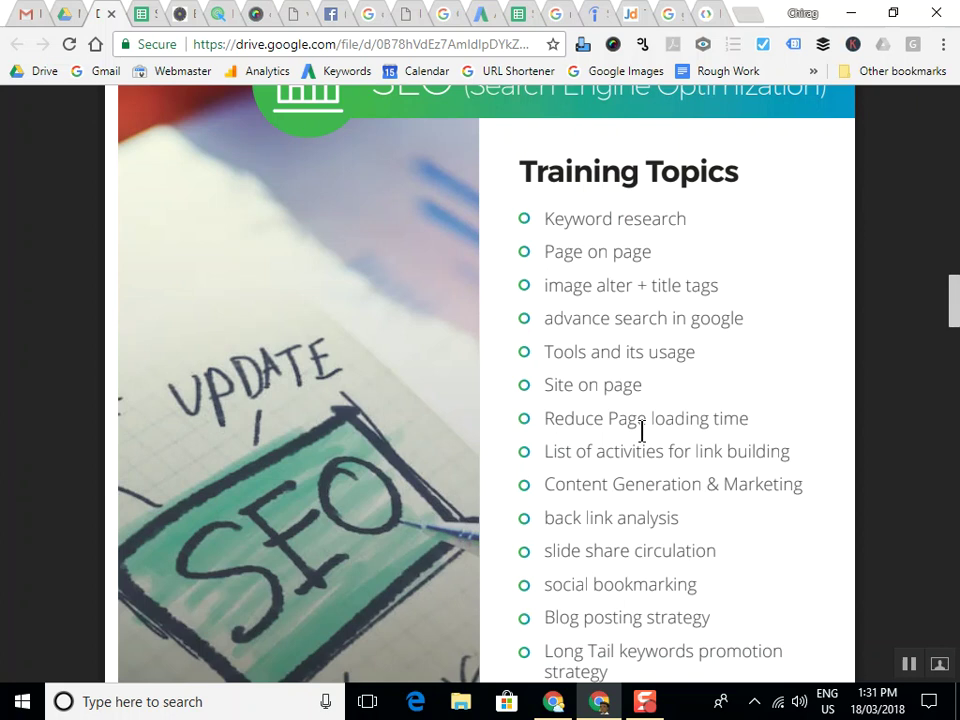
{"action": "scroll", "coordinate": [642, 430], "scroll_direction": "down", "scroll_amount": 10}
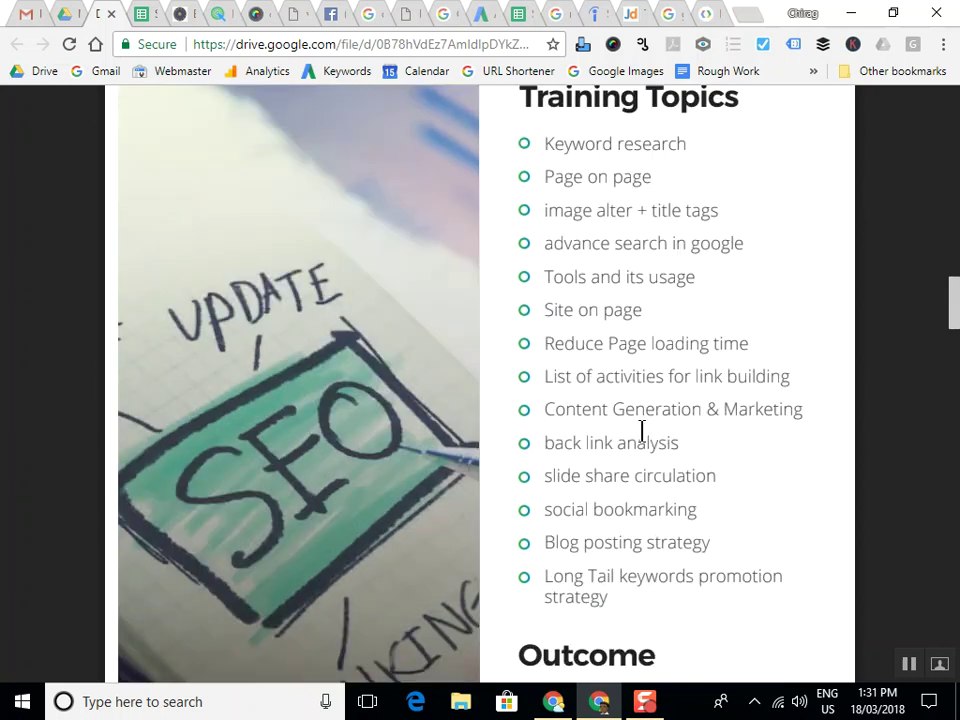
{"action": "scroll", "coordinate": [642, 430], "scroll_direction": "down", "scroll_amount": 1}
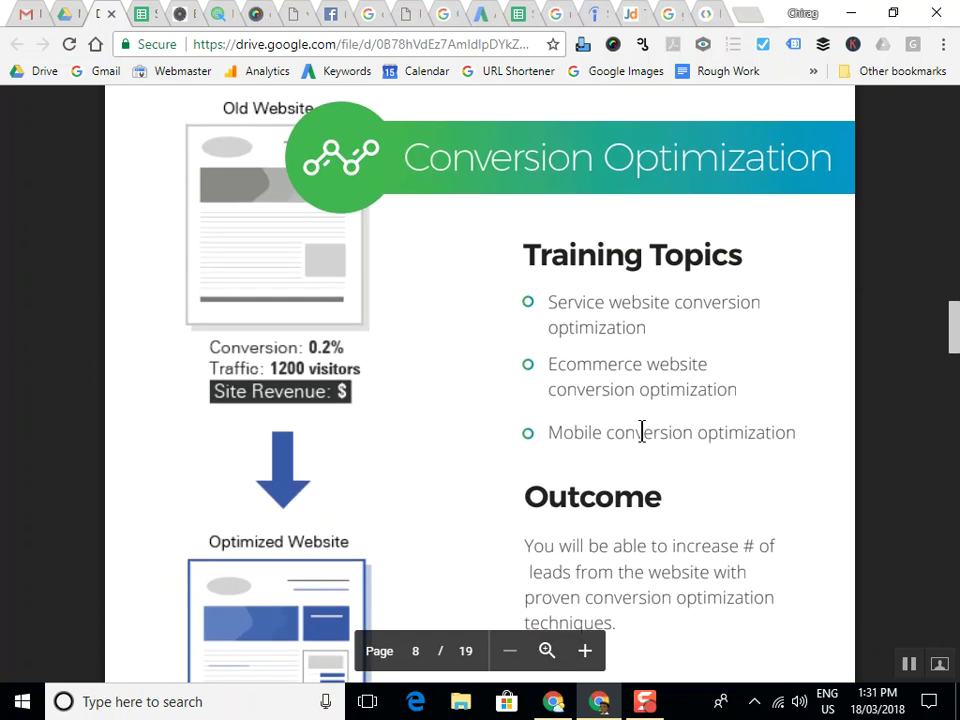
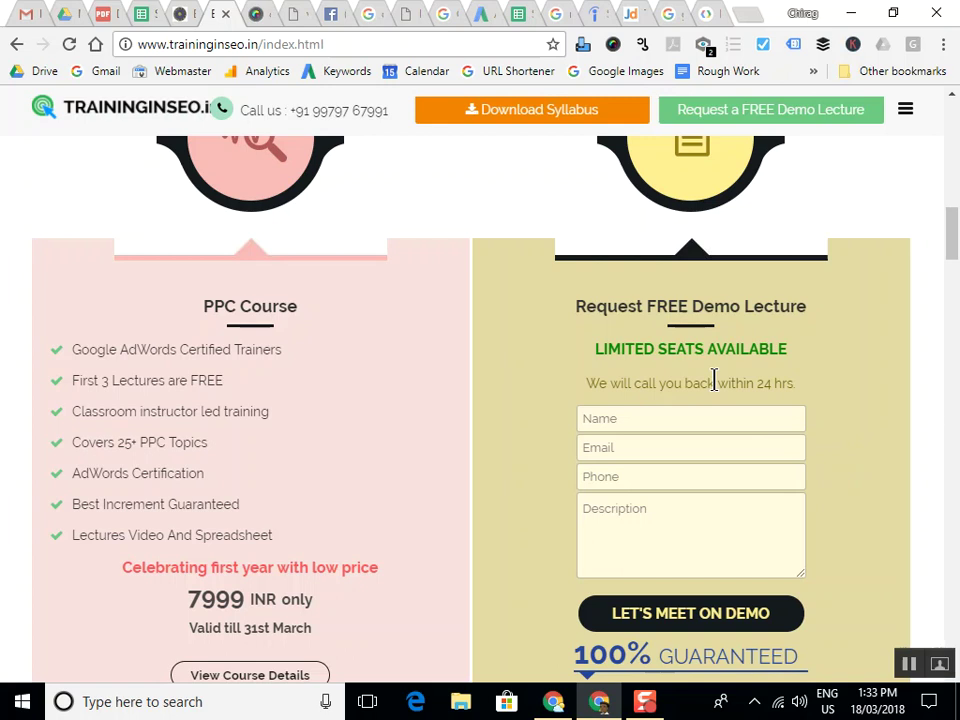
Switch to the SEO Training Material spreadsheet, search for "conver", and open the "Conversion optimization Service Page" sheet
{"action": "left_click", "coordinate": [512, 13]}
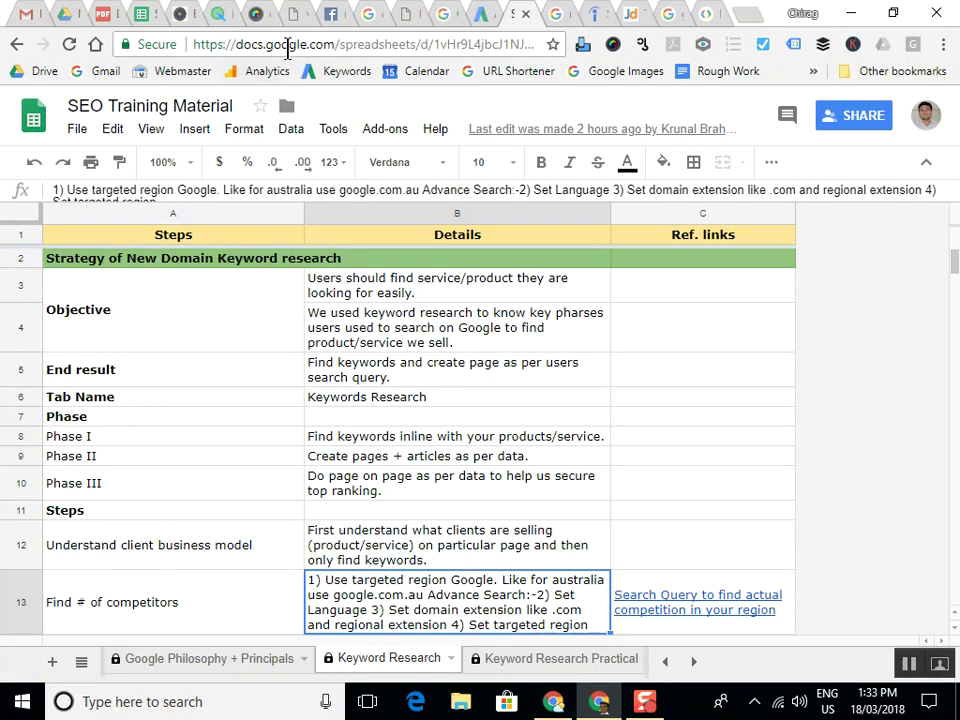
{"action": "left_click", "coordinate": [298, 48]}
{"action": "key", "text": "ctrl+f"}
{"action": "type", "text": "con"}
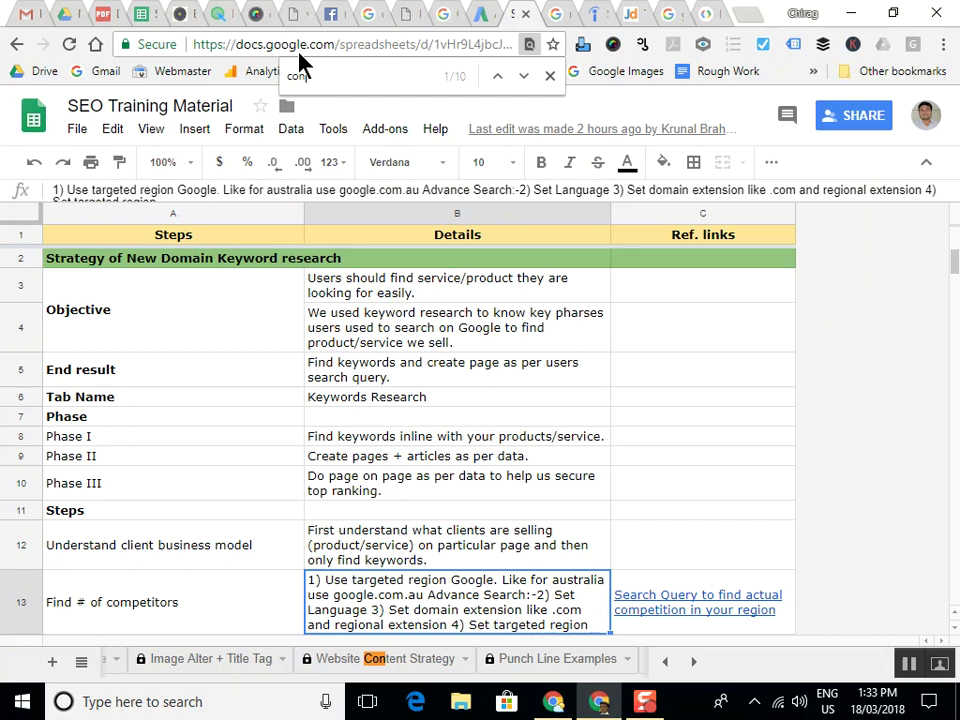
{"action": "type", "text": "ver"}
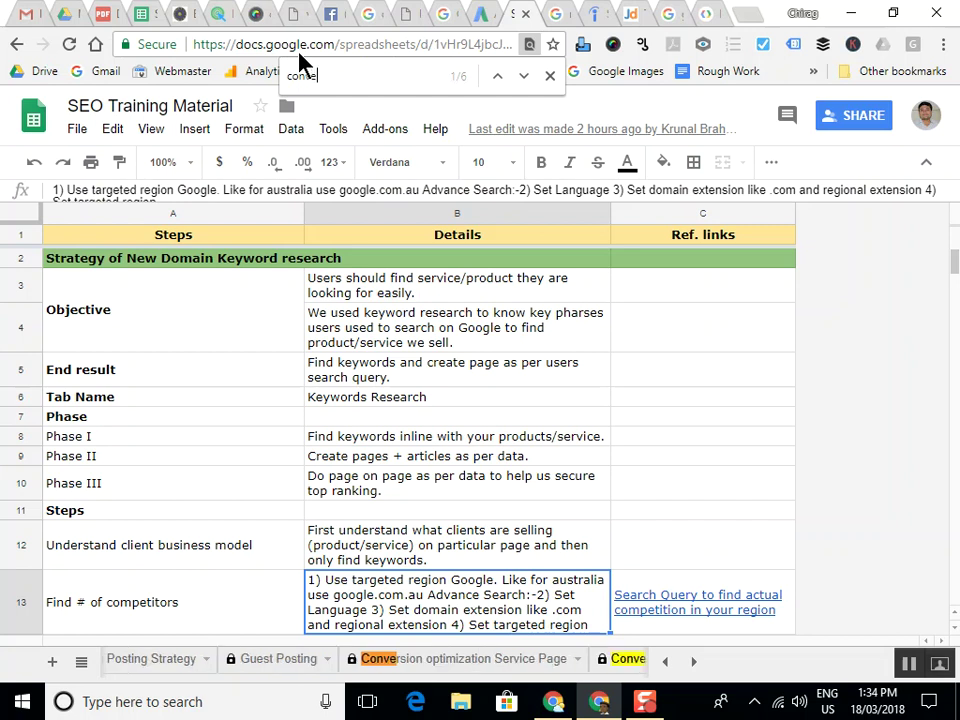
{"action": "left_click", "coordinate": [494, 678]}
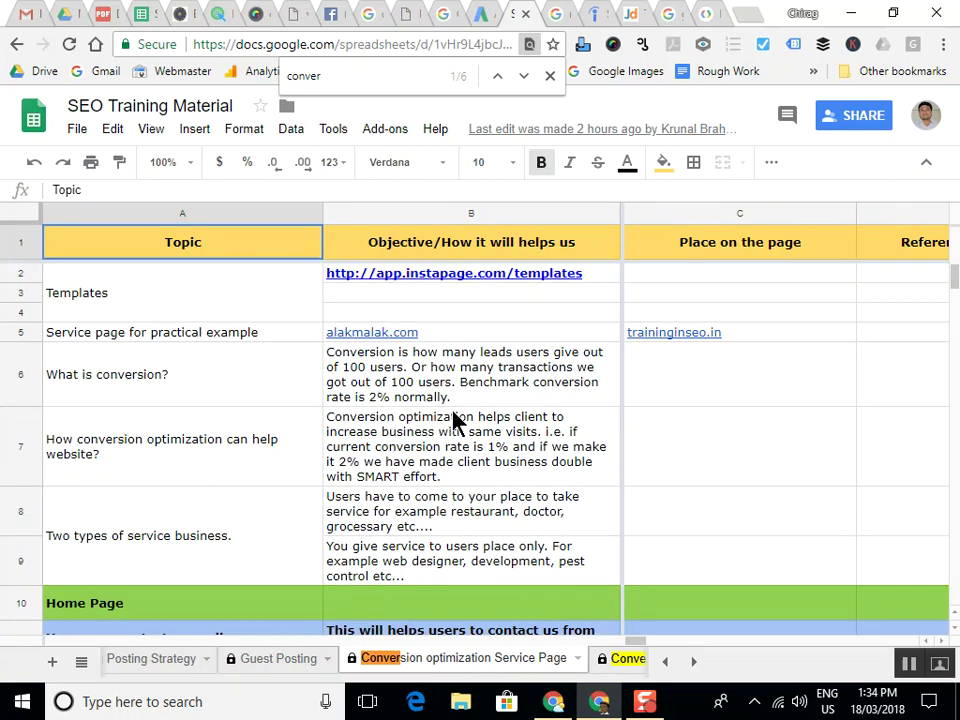
Examine the conversion optimization checklist from the home page topics through the portfolio page section, ending back at the first rows
{"action": "left_click", "coordinate": [484, 439]}
{"action": "scroll", "coordinate": [484, 439], "scroll_direction": "down", "scroll_amount": 10}
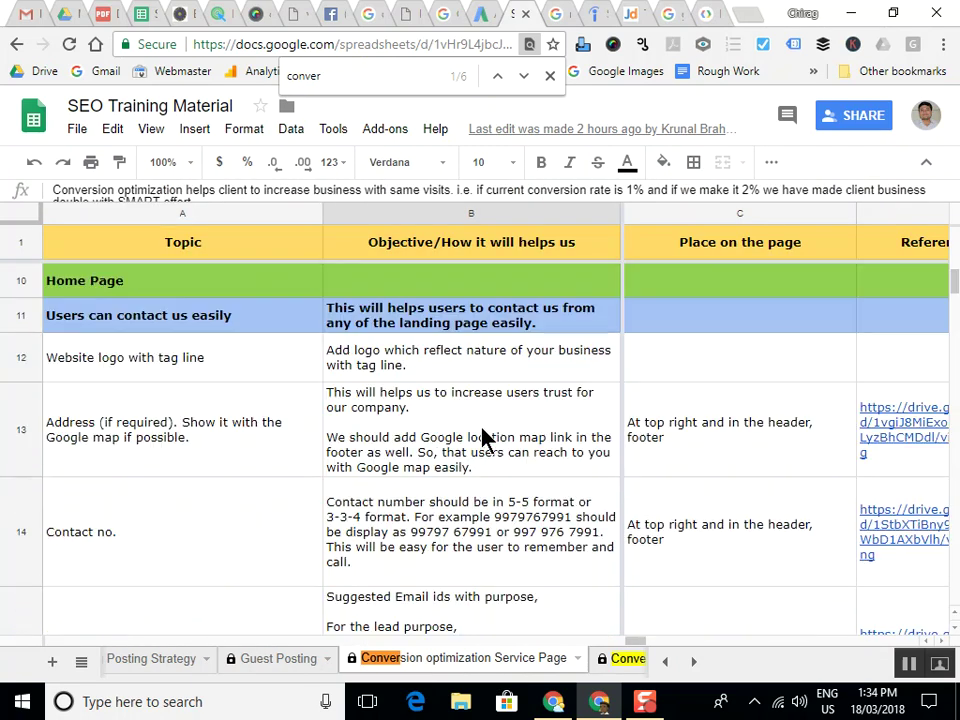
{"action": "scroll", "coordinate": [484, 439], "scroll_direction": "down", "scroll_amount": 15}
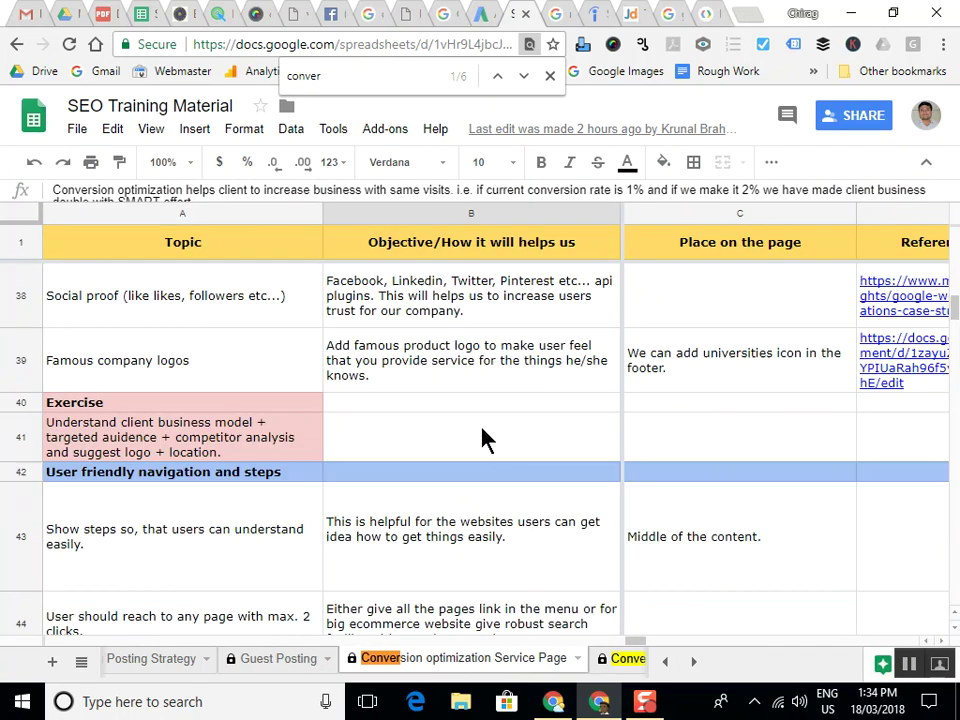
{"action": "scroll", "coordinate": [484, 439], "scroll_direction": "down", "scroll_amount": 15}
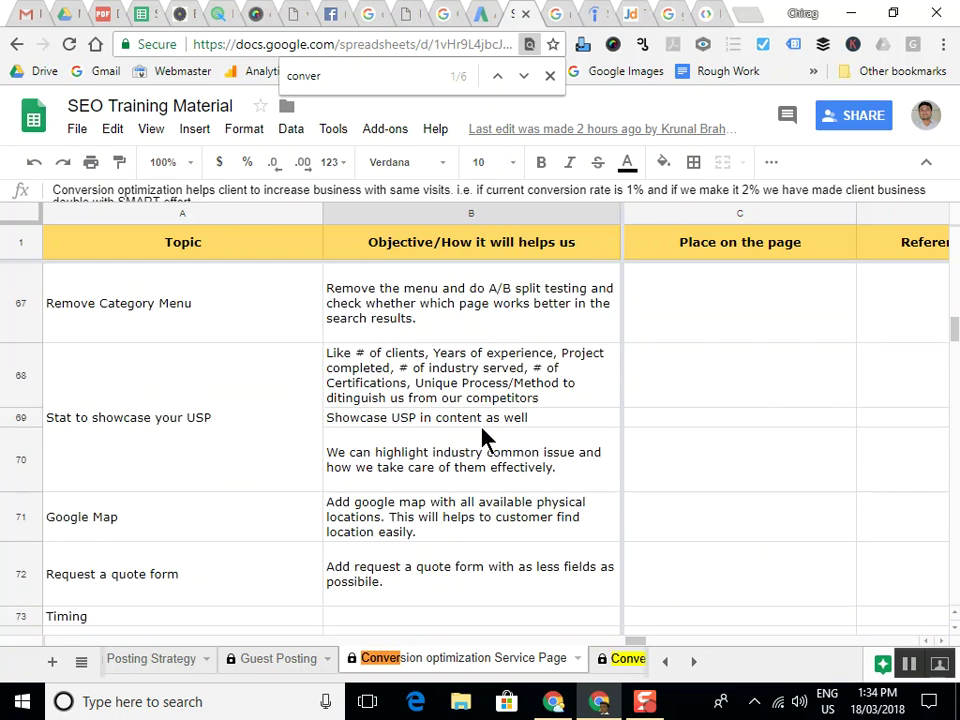
{"action": "scroll", "coordinate": [484, 439], "scroll_direction": "down", "scroll_amount": 6}
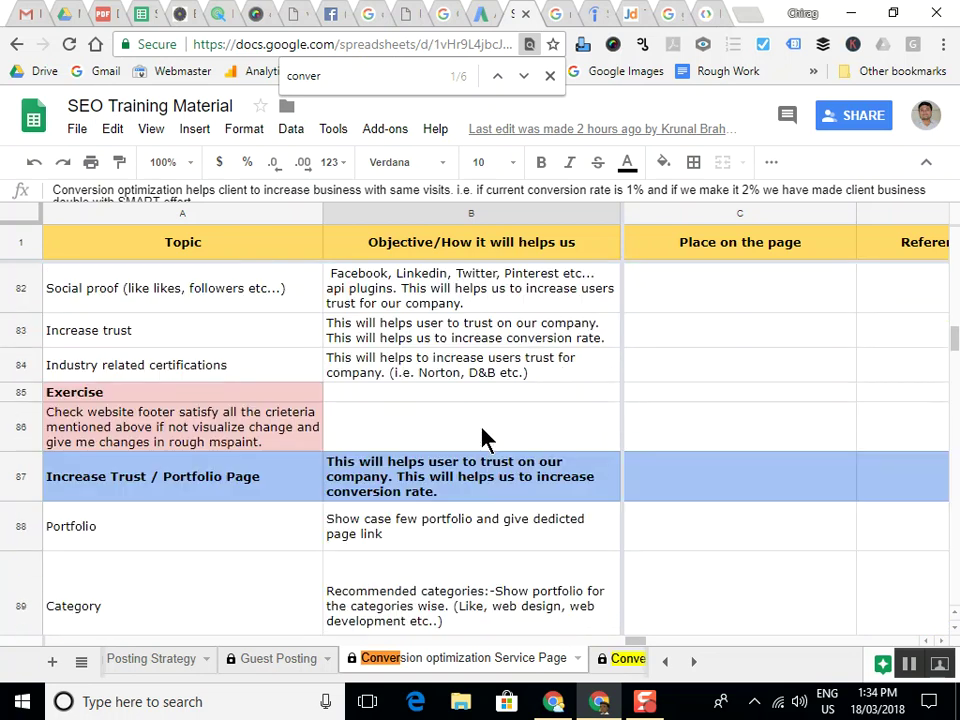
{"action": "left_click", "coordinate": [491, 422]}
{"action": "left_click", "coordinate": [501, 476]}
{"action": "left_click", "coordinate": [506, 420]}
{"action": "scroll", "coordinate": [505, 425], "scroll_direction": "up", "scroll_amount": 3}
{"action": "scroll", "coordinate": [505, 425], "scroll_direction": "up", "scroll_amount": 10}
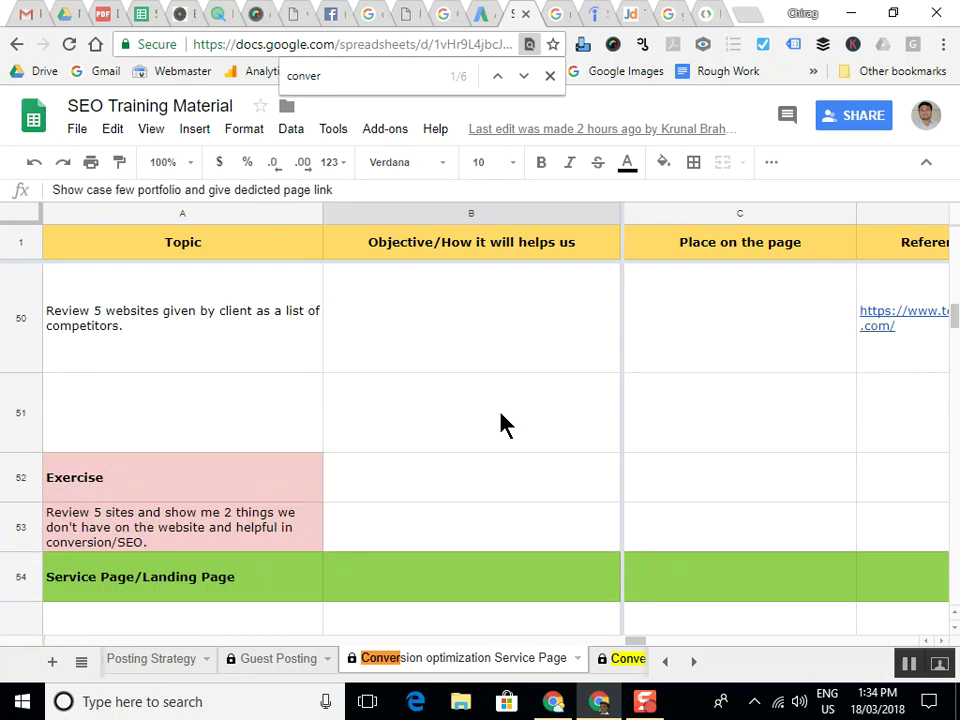
{"action": "scroll", "coordinate": [503, 424], "scroll_direction": "up", "scroll_amount": 3}
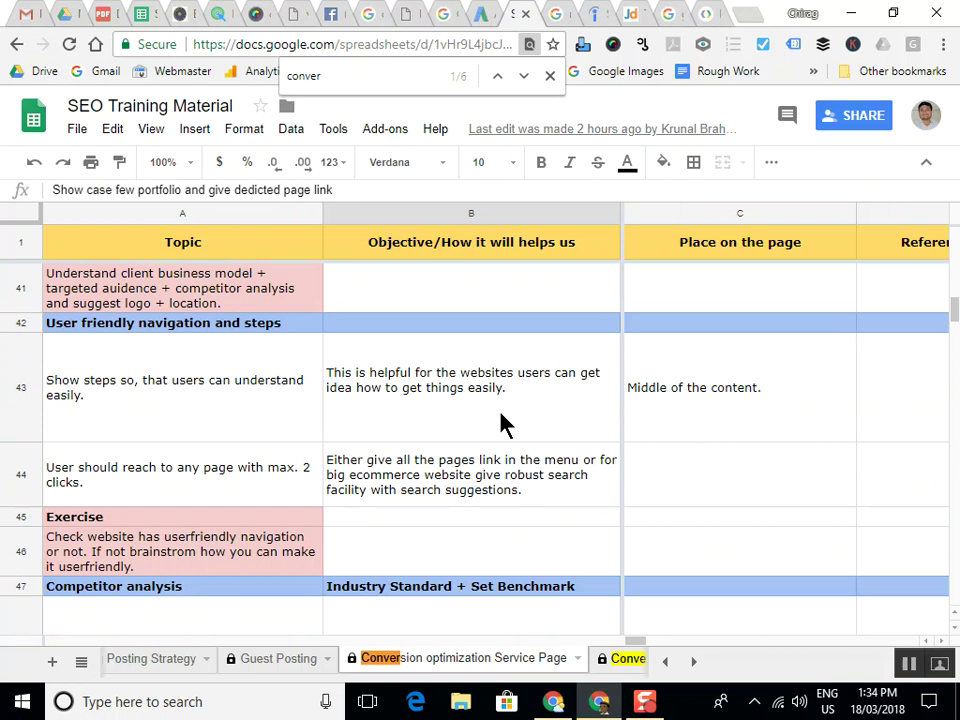
{"action": "scroll", "coordinate": [503, 424], "scroll_direction": "up", "scroll_amount": 15}
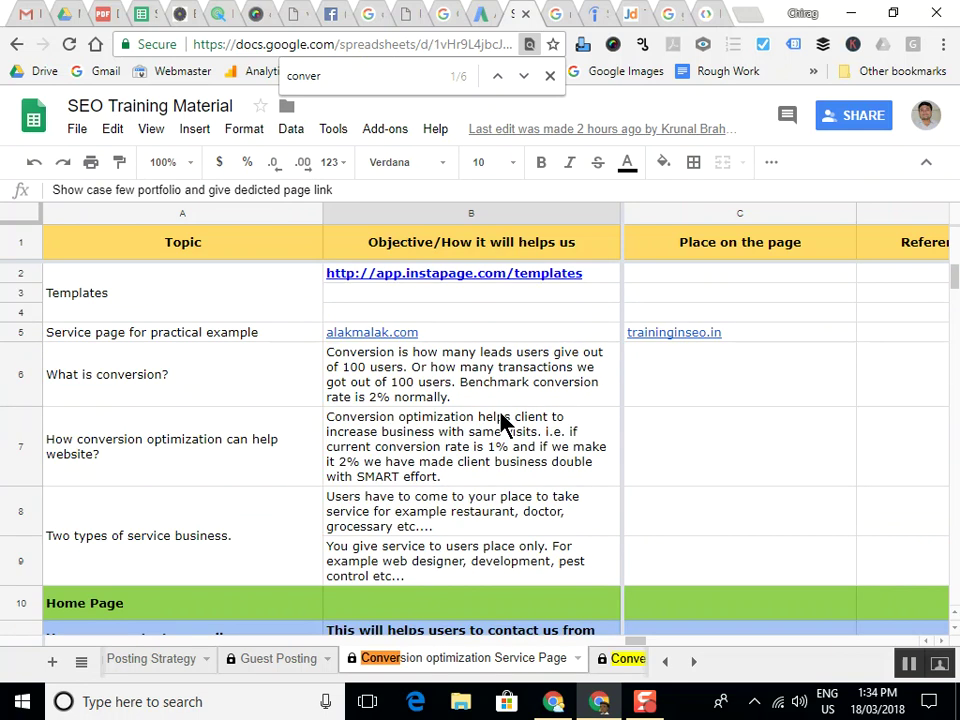
Return to the syllabus PDF and go through Conversion Optimization and Local Business Promotion to the Google Analytics page
{"action": "left_click", "coordinate": [97, 10]}
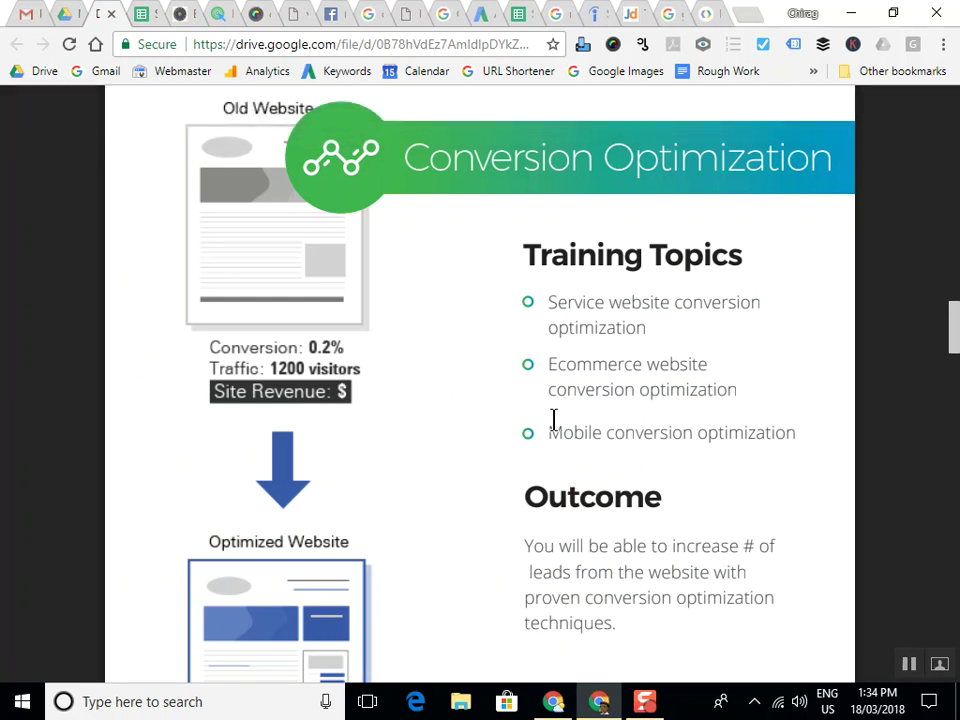
{"action": "scroll", "coordinate": [639, 435], "scroll_direction": "down", "scroll_amount": 2}
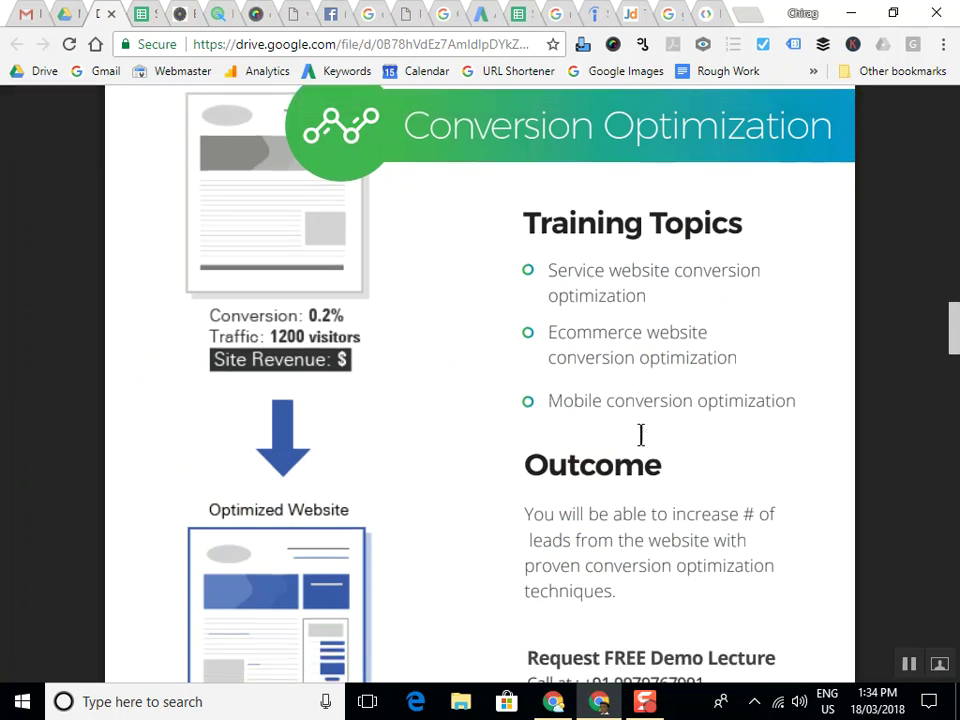
{"action": "scroll", "coordinate": [640, 434], "scroll_direction": "down", "scroll_amount": 2}
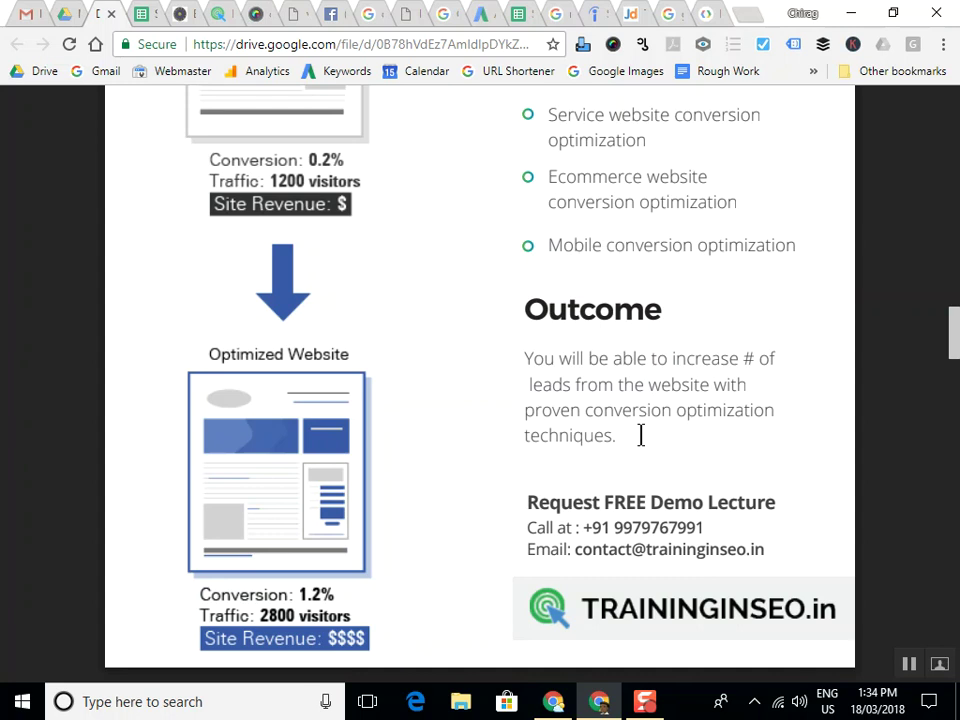
{"action": "scroll", "coordinate": [640, 434], "scroll_direction": "down", "scroll_amount": 10}
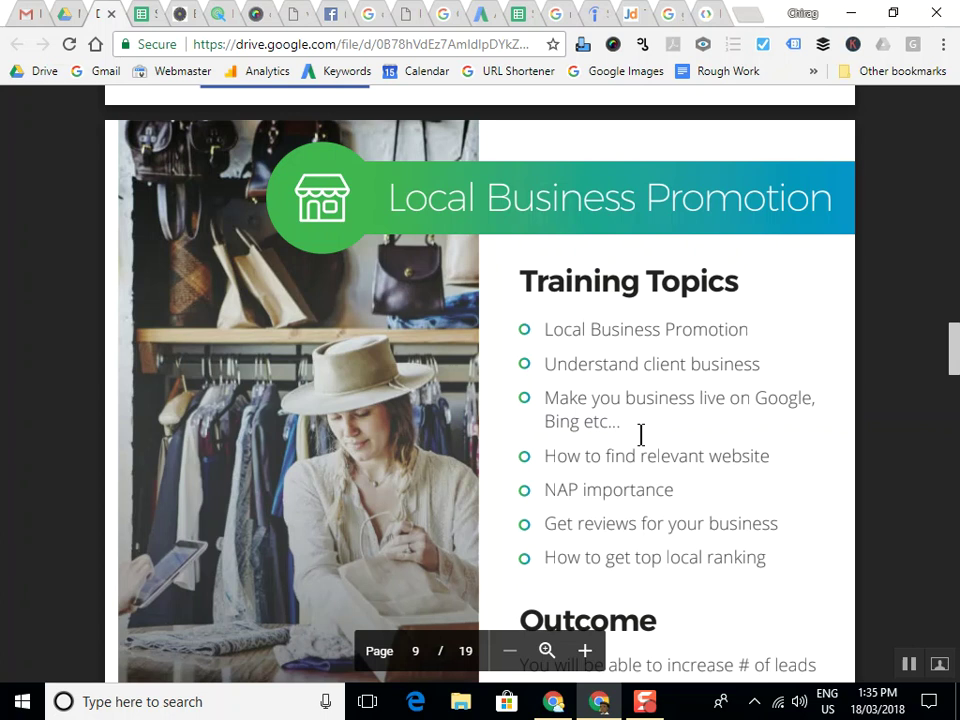
{"action": "scroll", "coordinate": [641, 433], "scroll_direction": "down", "scroll_amount": 10}
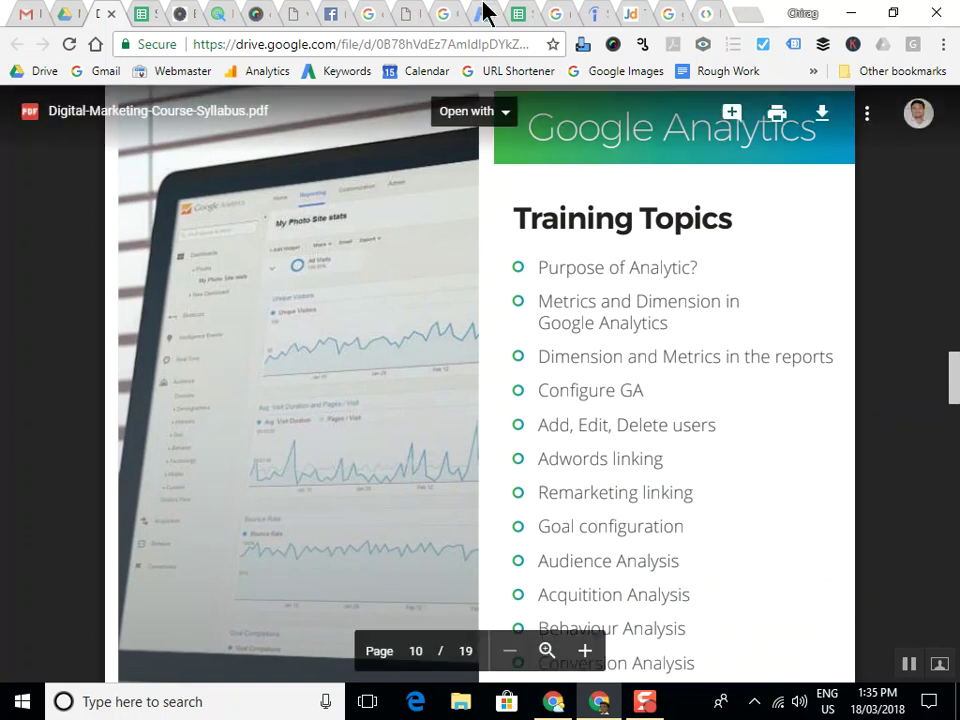
Switch to Google Analytics, search the accounts for "training", and open the Training in SEO view
{"action": "left_click", "coordinate": [552, 12]}
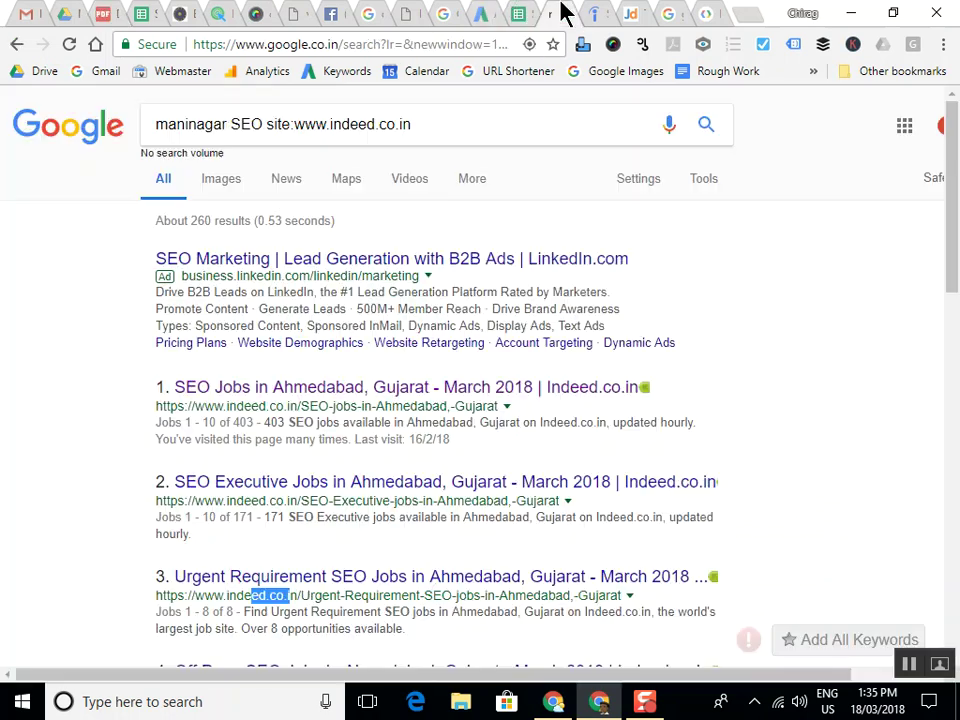
{"action": "left_click", "coordinate": [236, 72]}
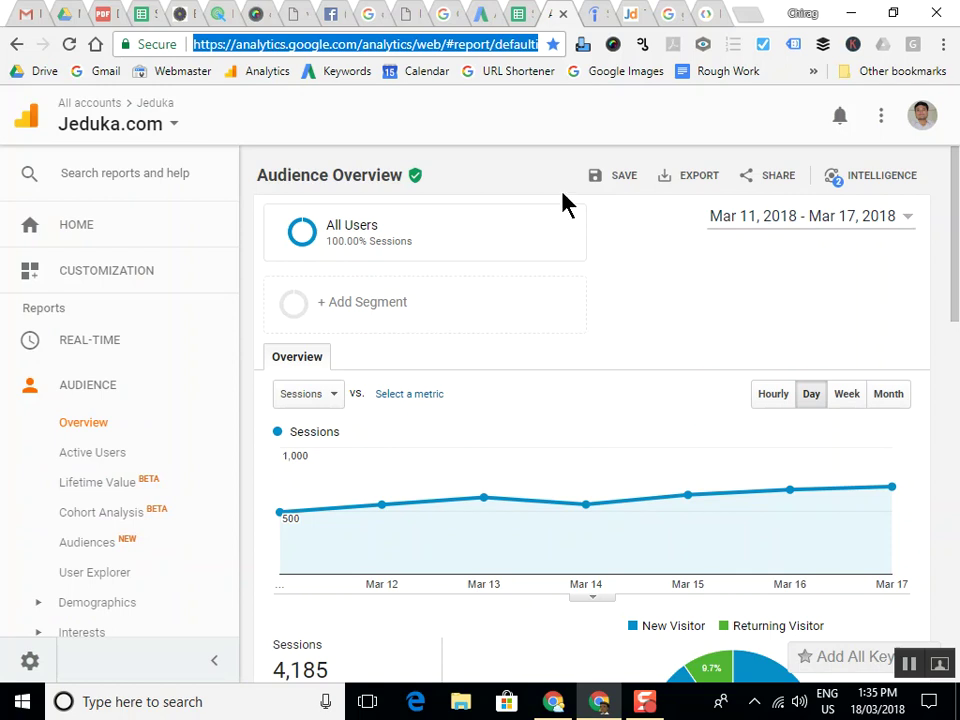
{"action": "left_click", "coordinate": [160, 124]}
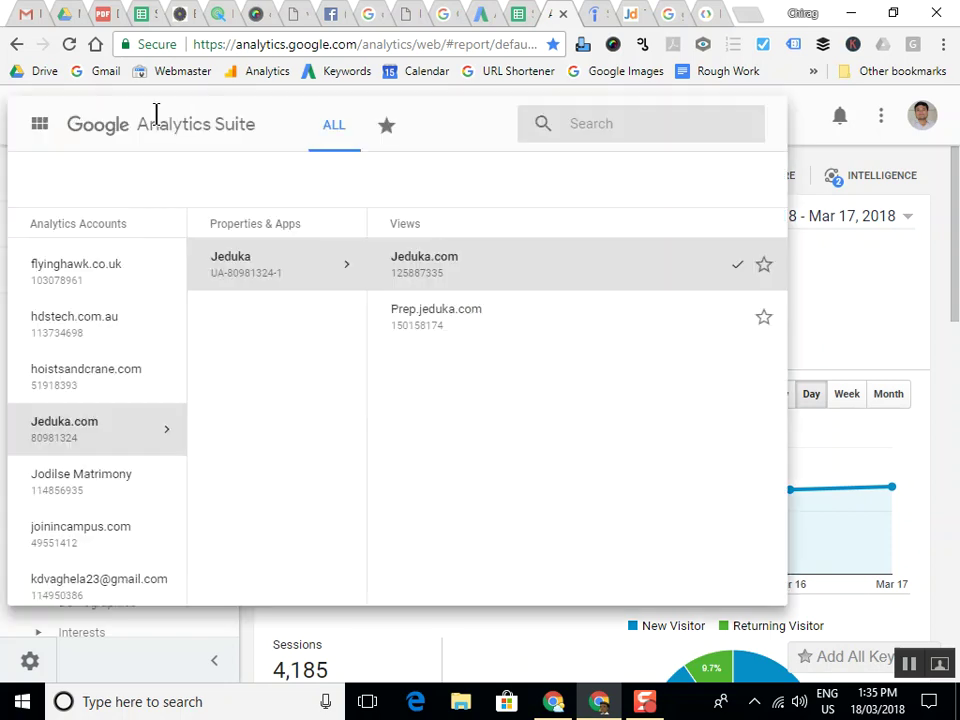
{"action": "left_click", "coordinate": [574, 123]}
{"action": "type", "text": "tra"}
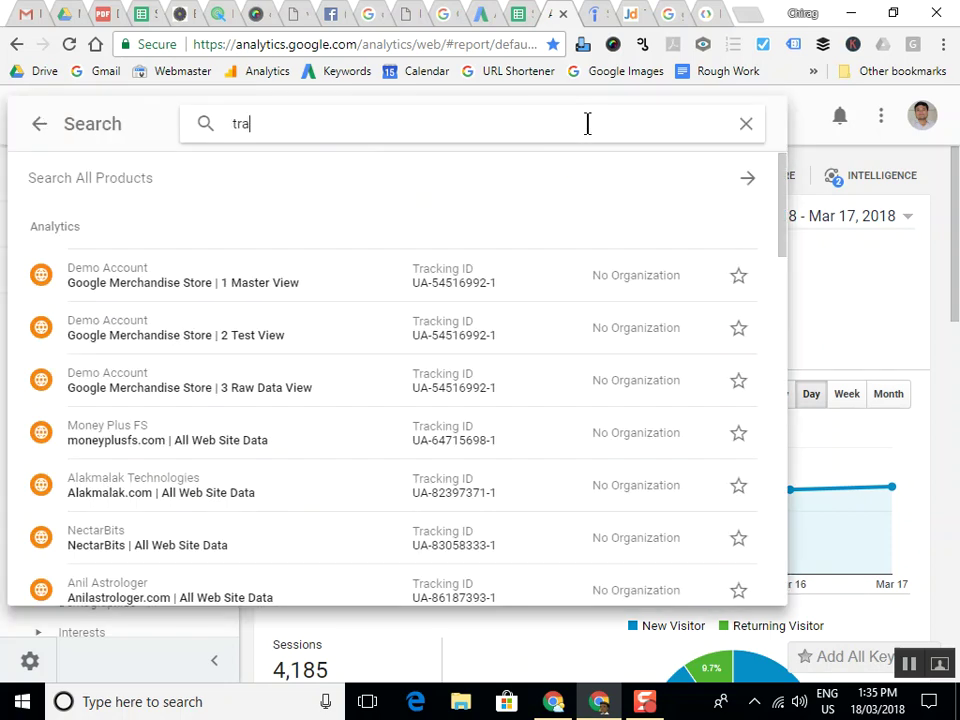
{"action": "type", "text": "ining"}
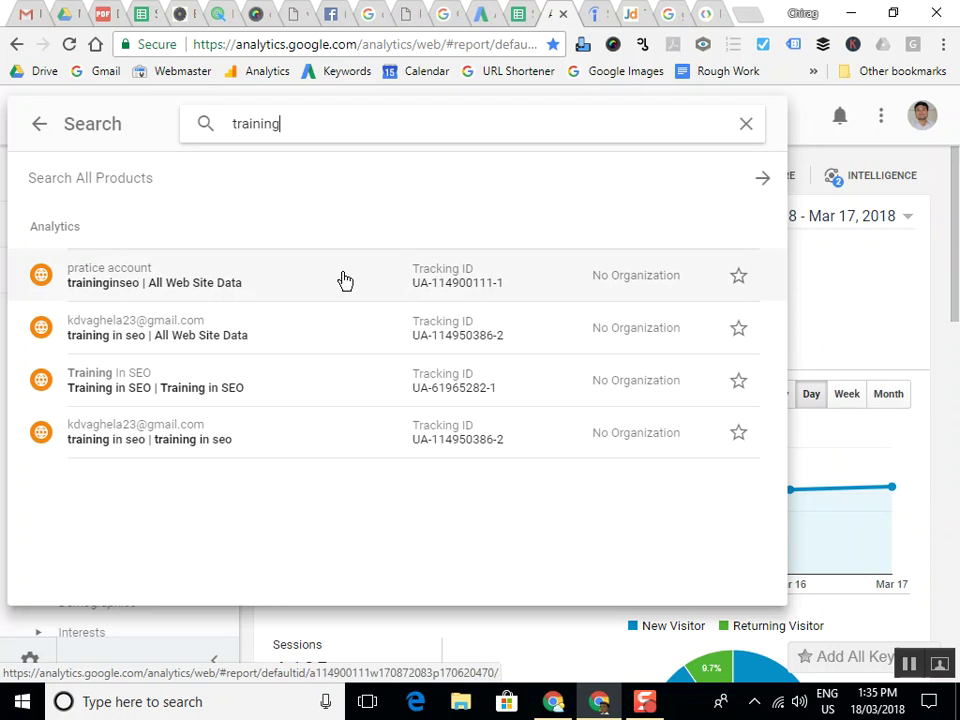
{"action": "left_click", "coordinate": [330, 398]}
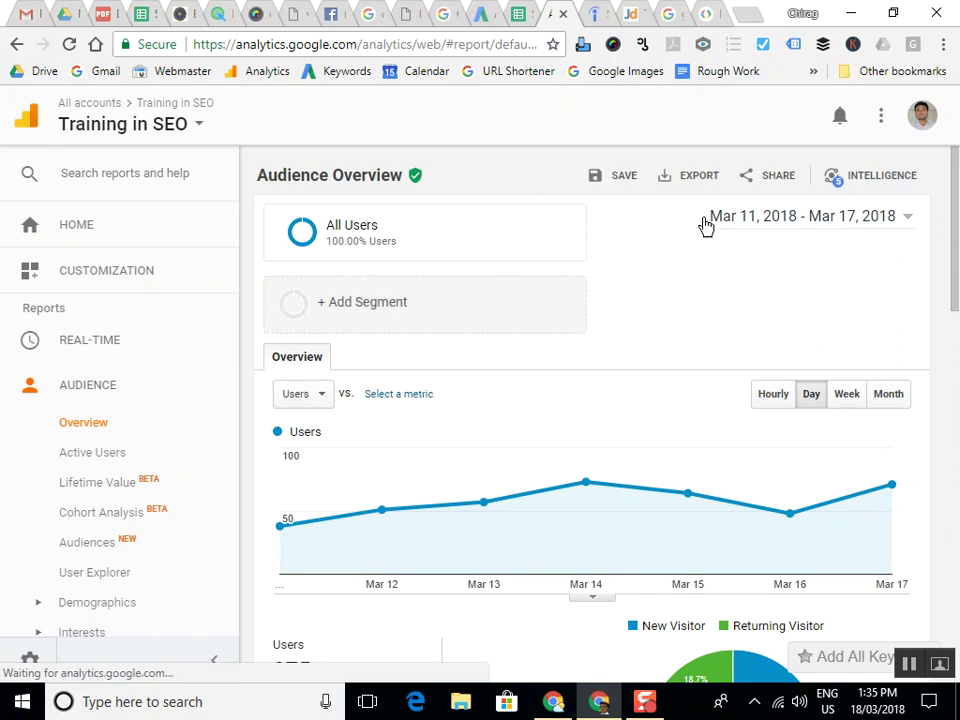
Set the Audience Overview date range to Jan 11, 2018 through Mar 17, 2018
{"action": "left_click", "coordinate": [872, 214]}
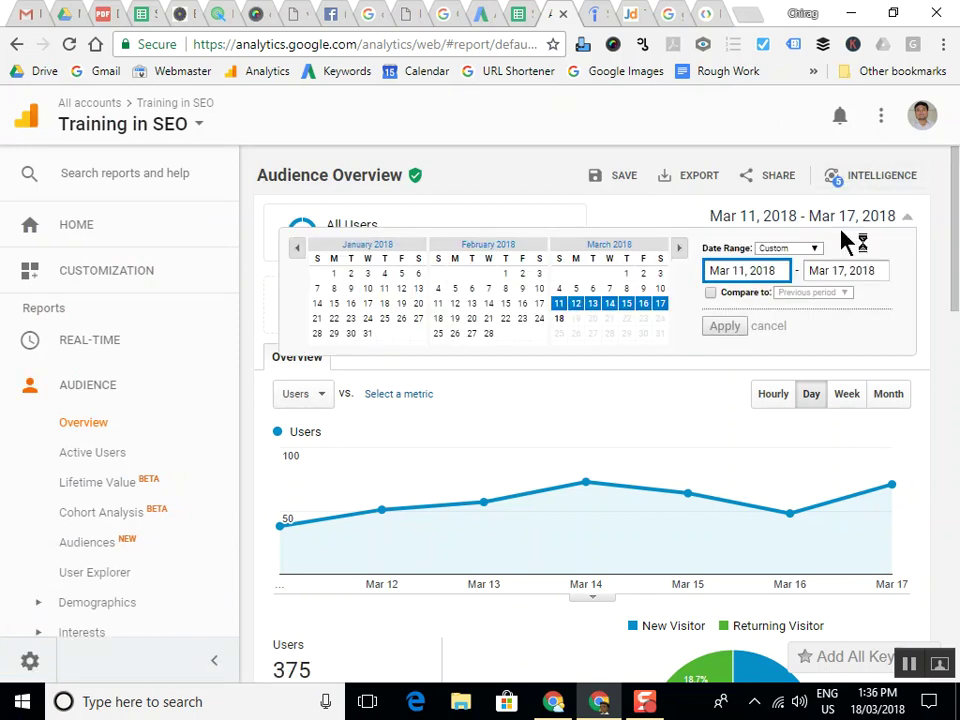
{"action": "left_click_drag", "start_coordinate": [731, 272], "coordinate": [677, 280]}
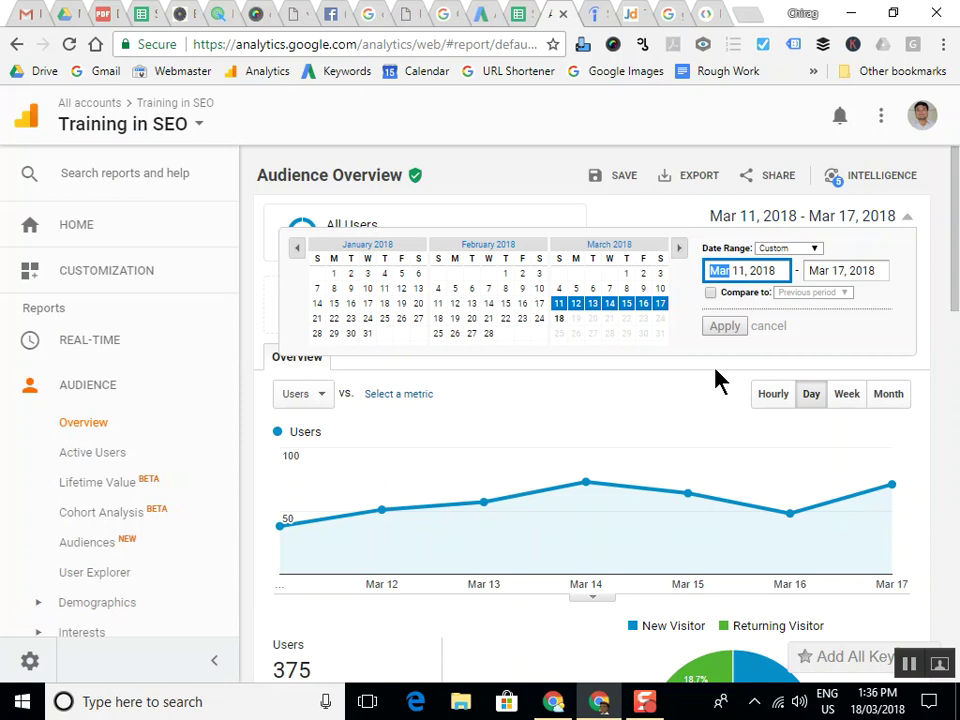
{"action": "type", "text": "Jan"}
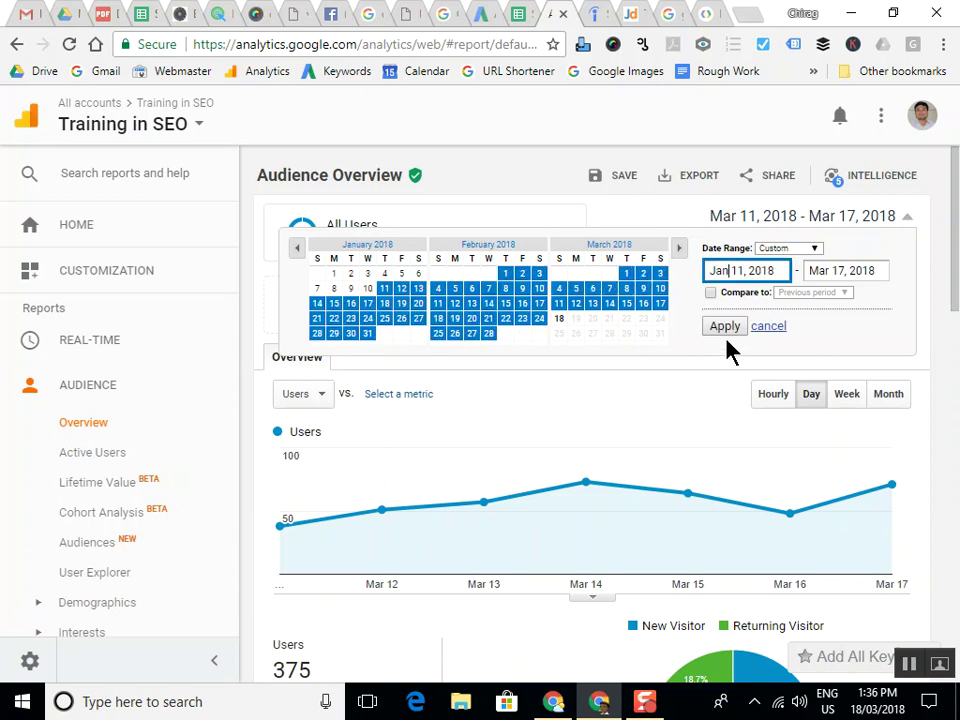
{"action": "left_click", "coordinate": [725, 326]}
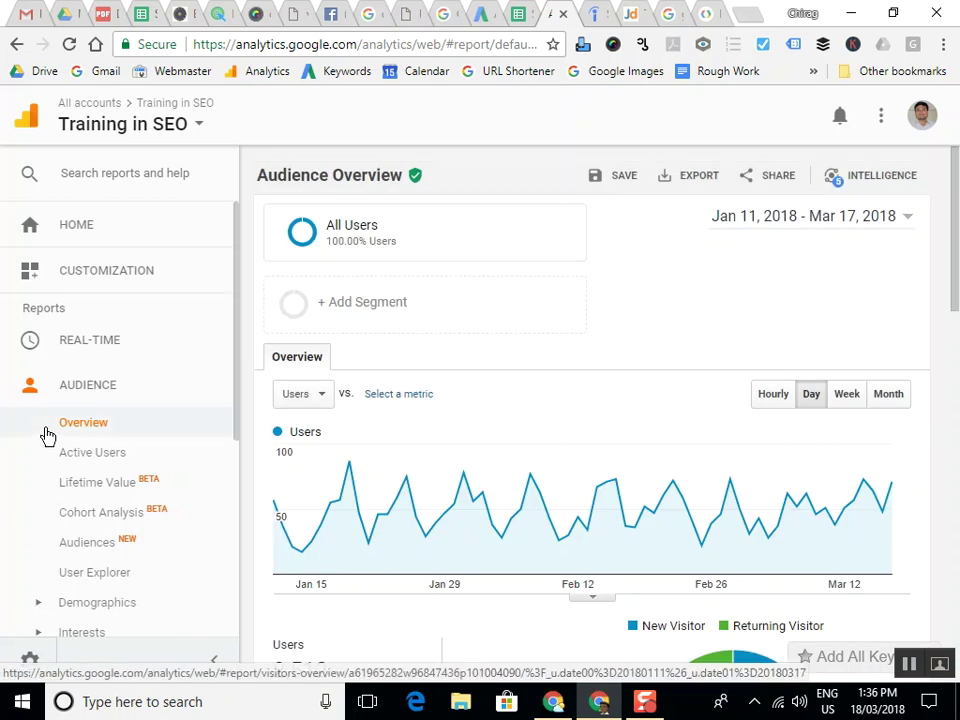
Browse the Acquisition report groups and open the AdWords Hour of Day report
{"action": "left_click", "coordinate": [77, 388]}
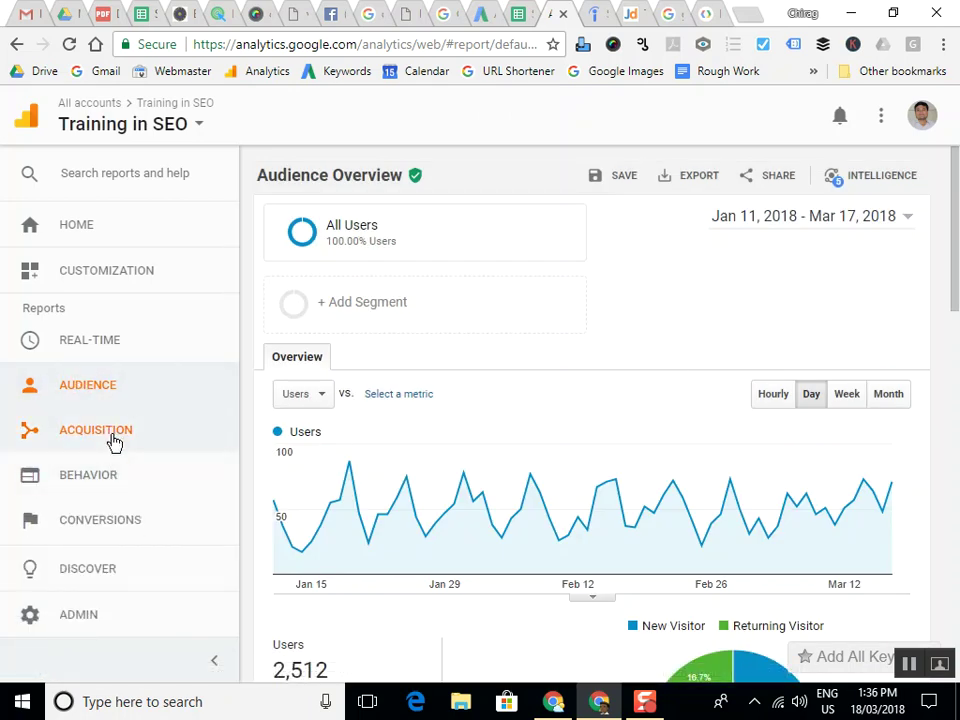
{"action": "left_click", "coordinate": [113, 442]}
{"action": "left_click", "coordinate": [113, 530]}
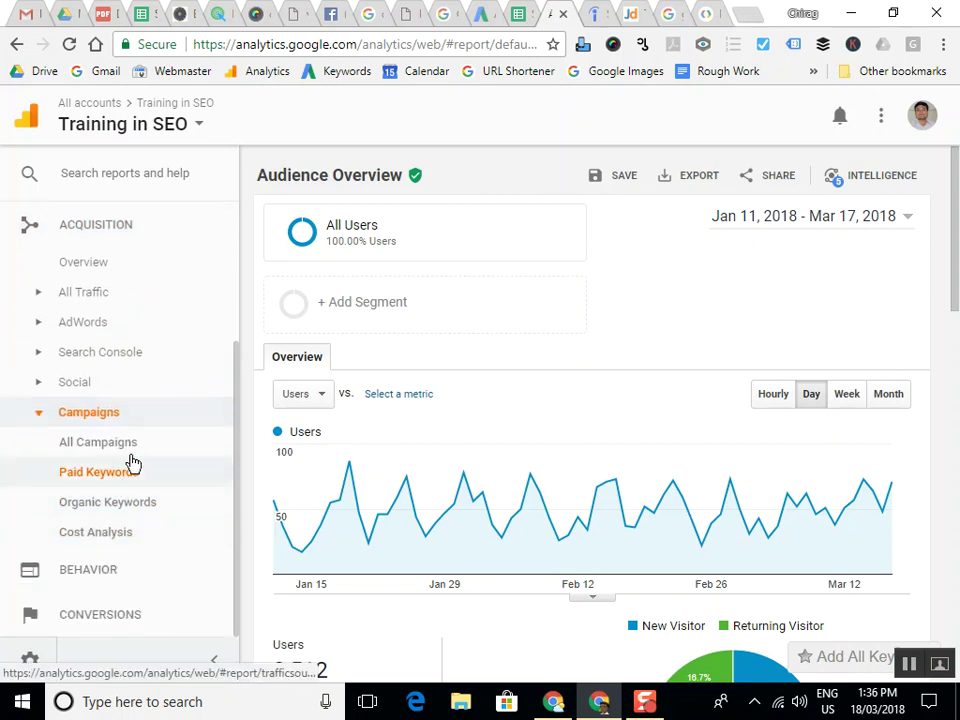
{"action": "left_click", "coordinate": [117, 414]}
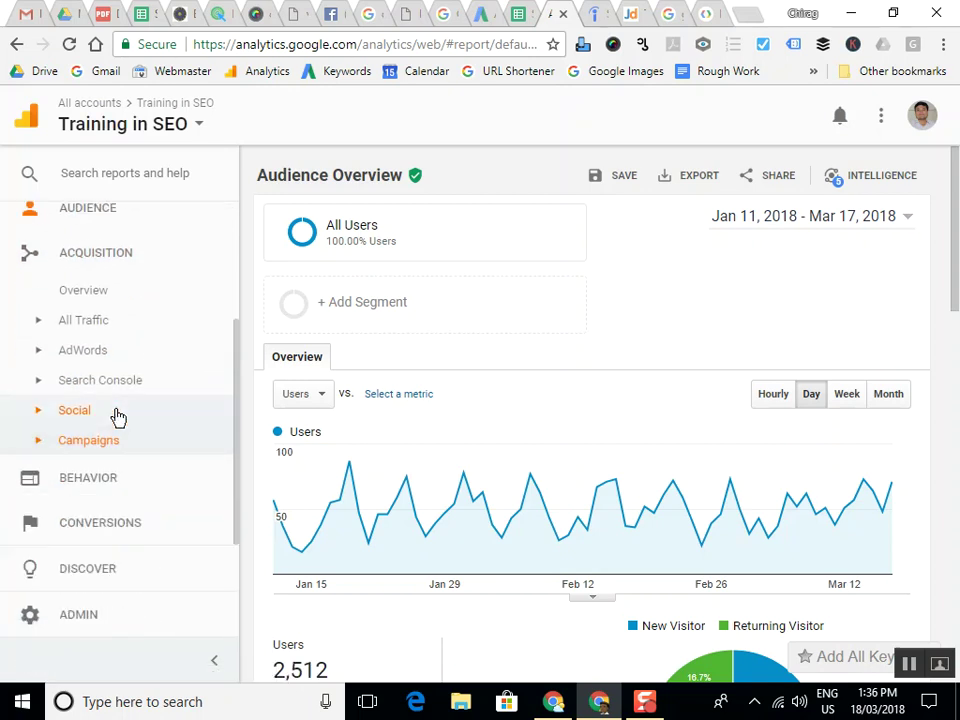
{"action": "left_click", "coordinate": [118, 352]}
{"action": "left_click", "coordinate": [140, 533]}
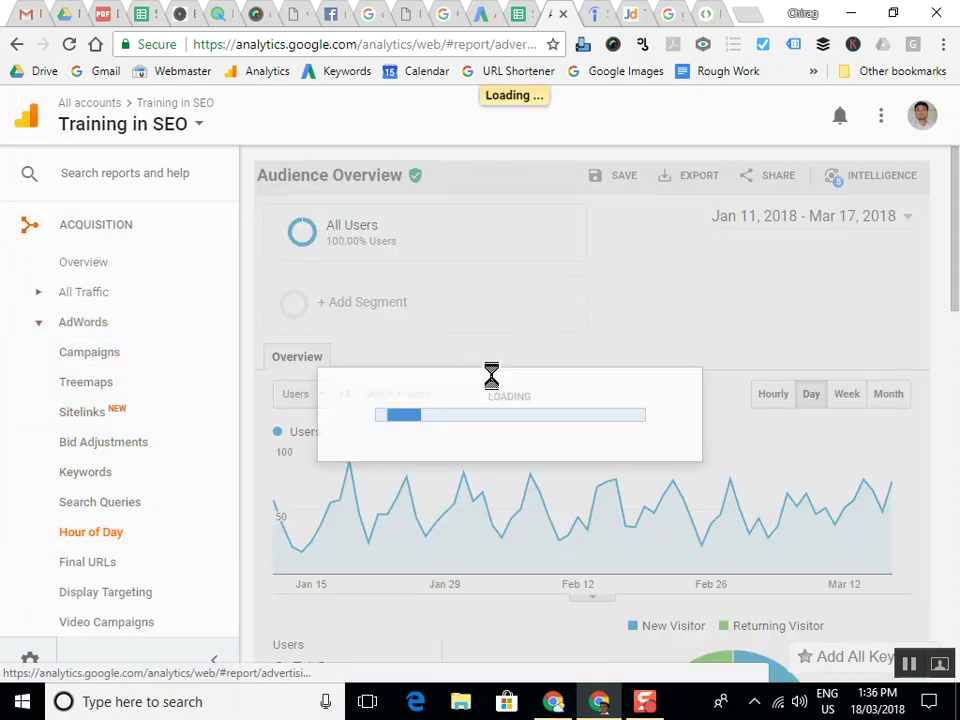
Show the hourly table as a comparison of Goal Conversion Rate against the site average and review the hours
{"action": "scroll", "coordinate": [491, 376], "scroll_direction": "down", "scroll_amount": 3}
{"action": "scroll", "coordinate": [491, 376], "scroll_direction": "down", "scroll_amount": 3}
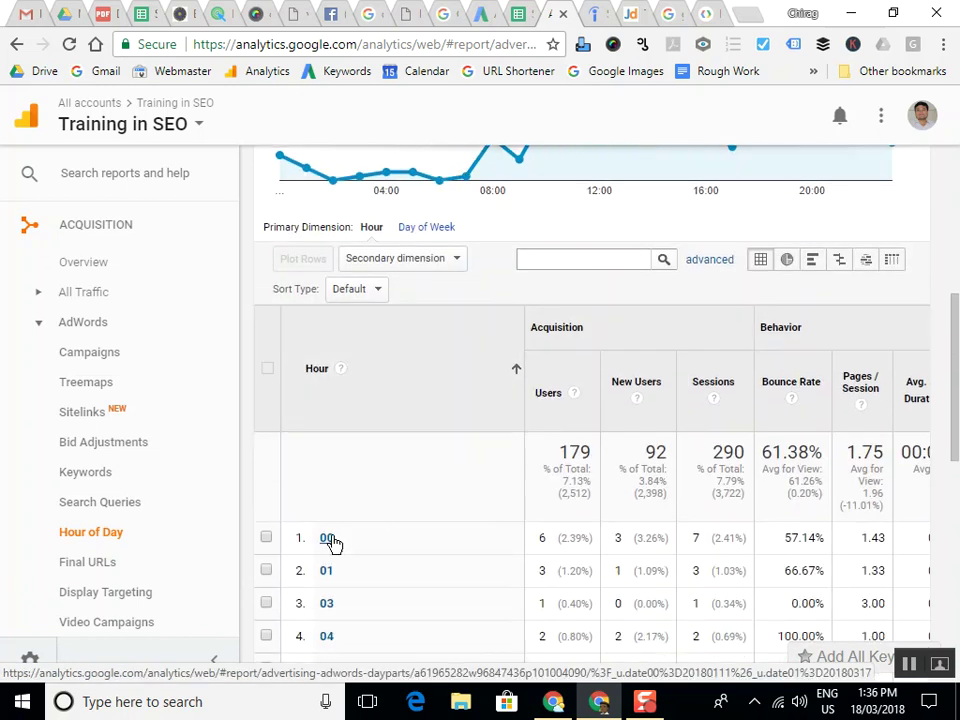
{"action": "left_click", "coordinate": [840, 262]}
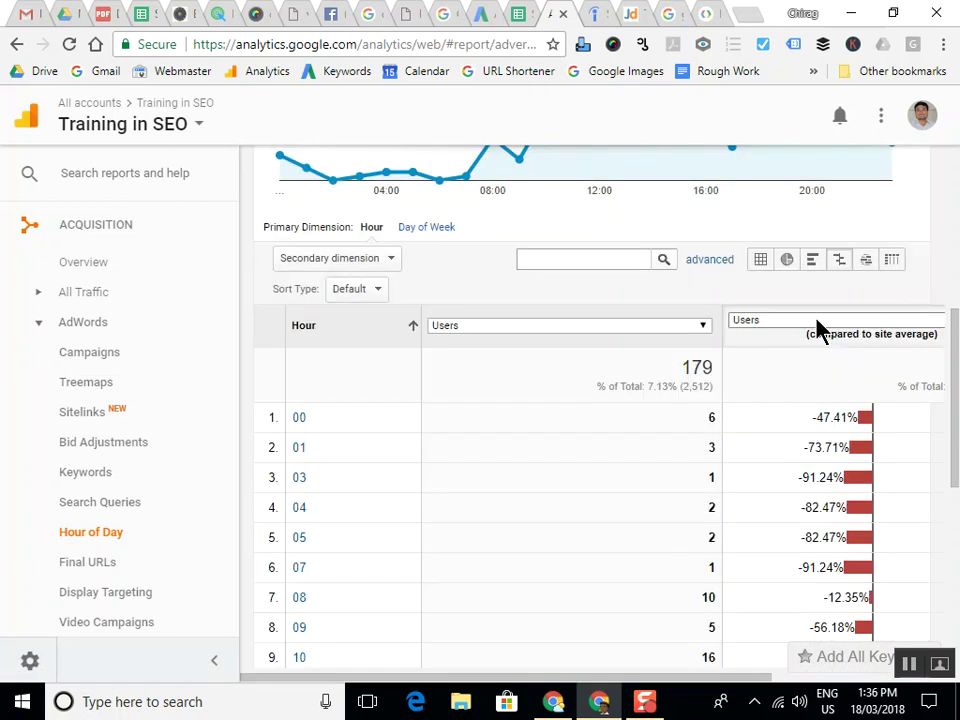
{"action": "left_click", "coordinate": [816, 326]}
{"action": "left_click", "coordinate": [772, 413]}
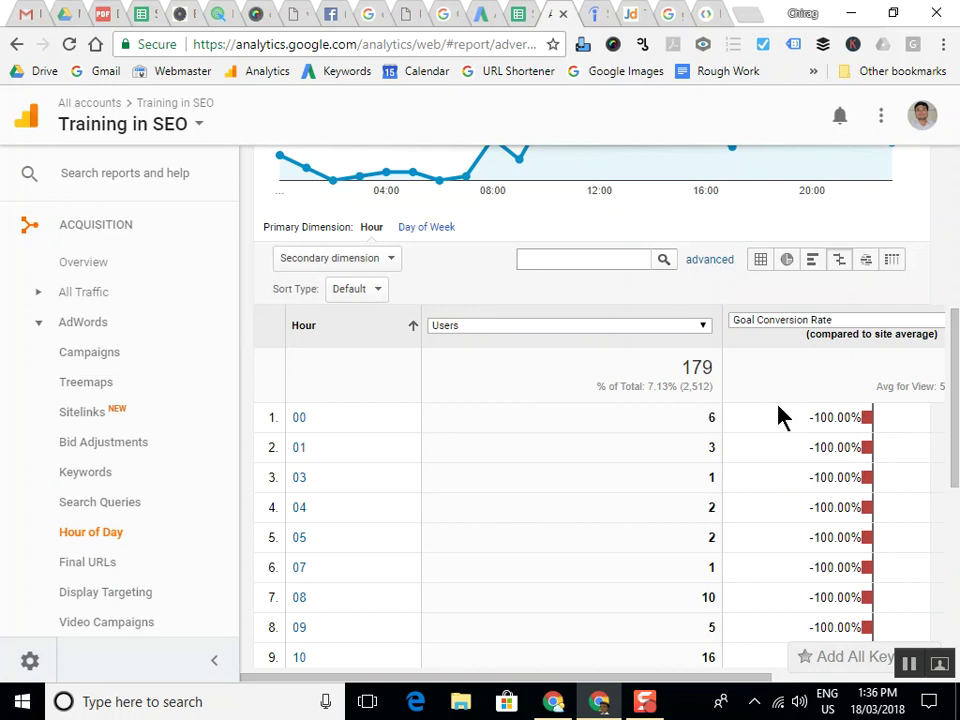
{"action": "scroll", "coordinate": [797, 417], "scroll_direction": "down", "scroll_amount": 3}
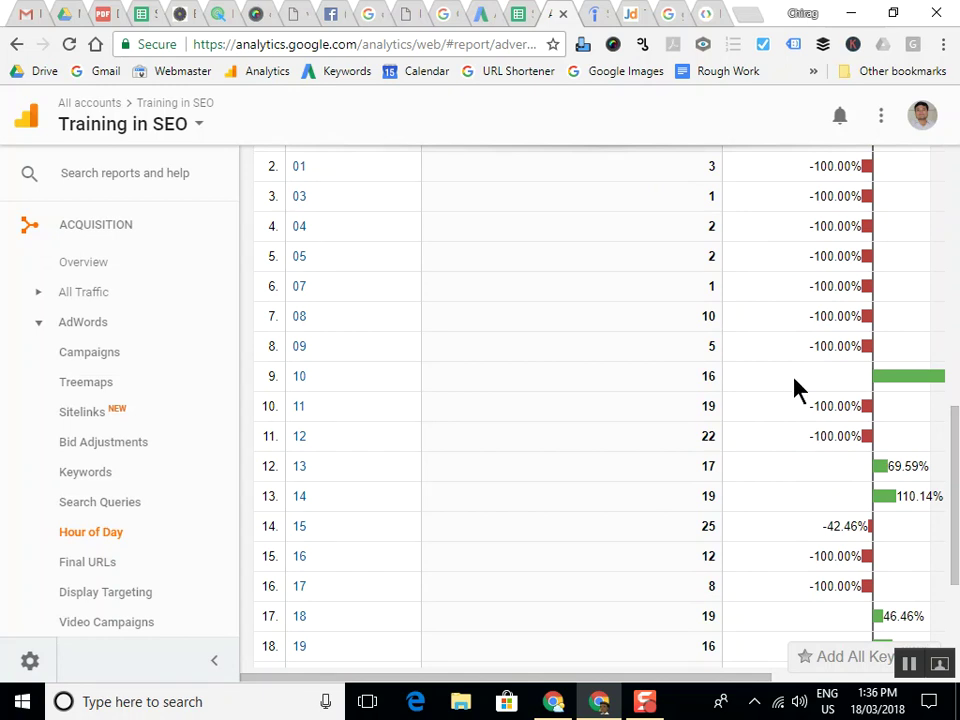
Collapse the report navigation so the full hourly Users and Goal Conversion Rate comparison fits in view
{"action": "scroll", "coordinate": [797, 390], "scroll_direction": "up", "scroll_amount": 2}
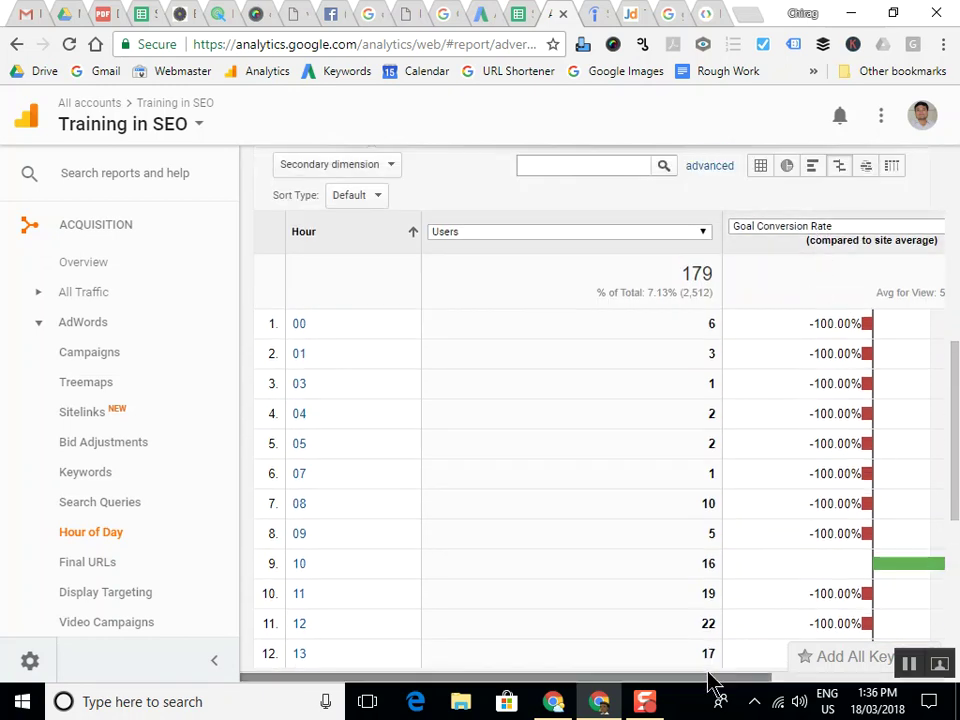
{"action": "left_click_drag", "start_coordinate": [713, 682], "coordinate": [831, 671]}
{"action": "double_click", "coordinate": [544, 565]}
{"action": "double_click", "coordinate": [518, 568]}
{"action": "left_click", "coordinate": [517, 568]}
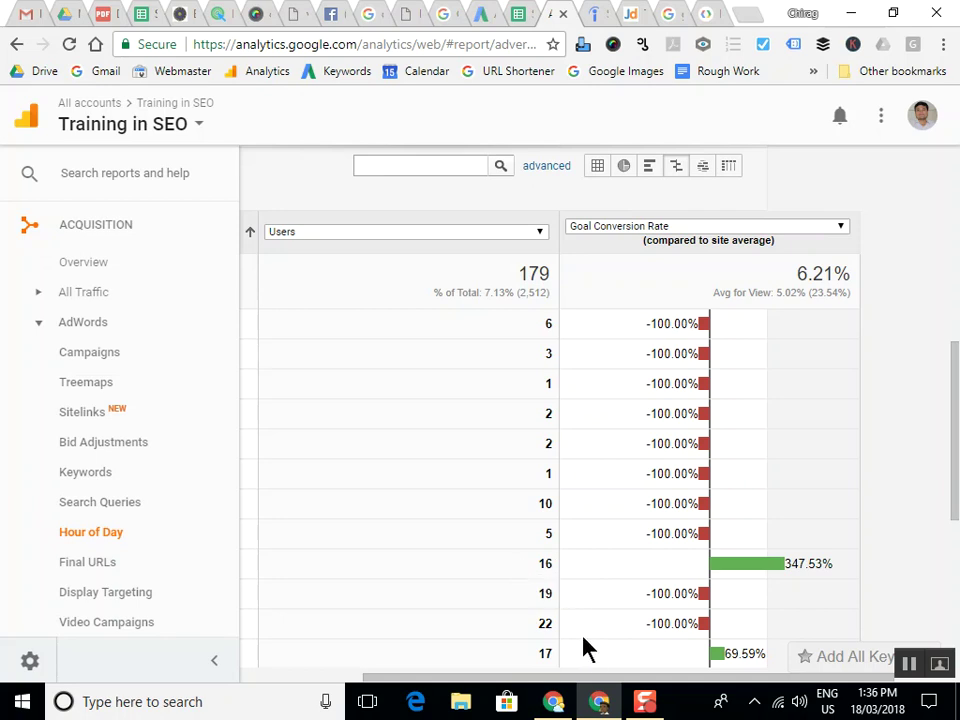
{"action": "left_click", "coordinate": [222, 662]}
{"action": "left_click_drag", "start_coordinate": [285, 677], "coordinate": [188, 676]}
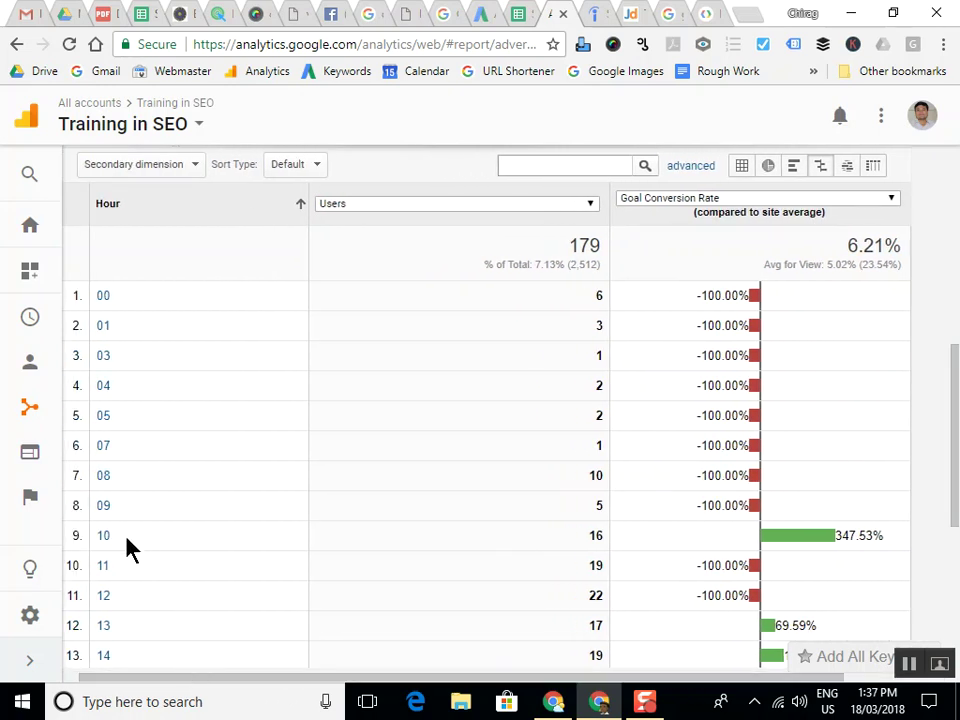
Examine which hours of the day convert above the site average, highlighting hours such as 10, 14 and 22
{"action": "left_click_drag", "start_coordinate": [126, 548], "coordinate": [96, 546]}
{"action": "scroll", "coordinate": [300, 512], "scroll_direction": "down", "scroll_amount": 1}
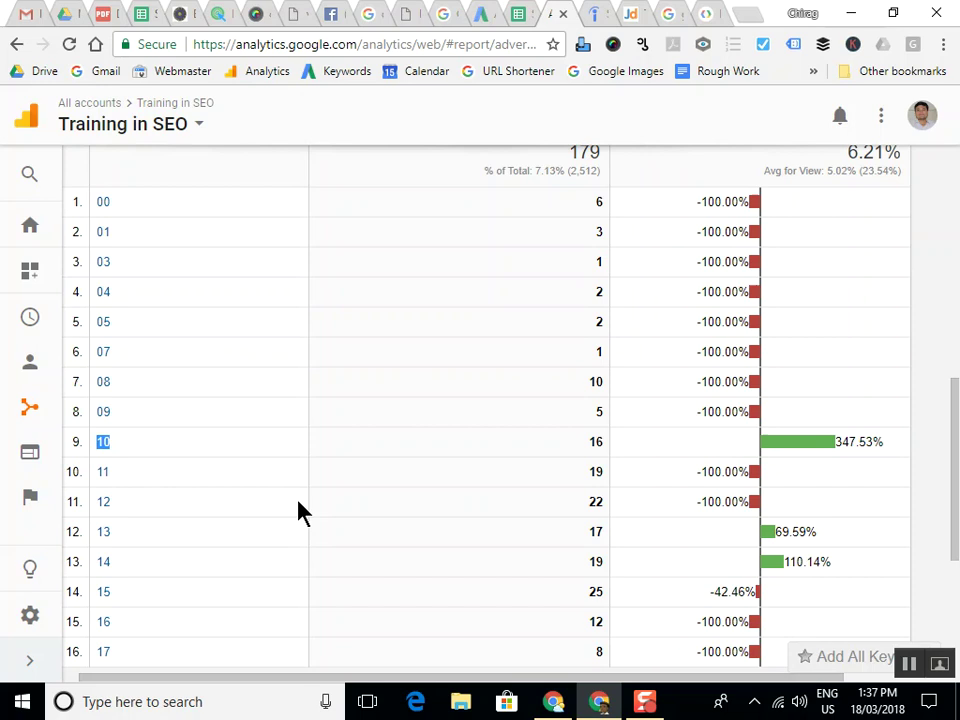
{"action": "left_click_drag", "start_coordinate": [114, 537], "coordinate": [100, 537]}
{"action": "left_click", "coordinate": [125, 541]}
{"action": "left_click_drag", "start_coordinate": [104, 561], "coordinate": [274, 535]}
{"action": "scroll", "coordinate": [274, 535], "scroll_direction": "down", "scroll_amount": 3}
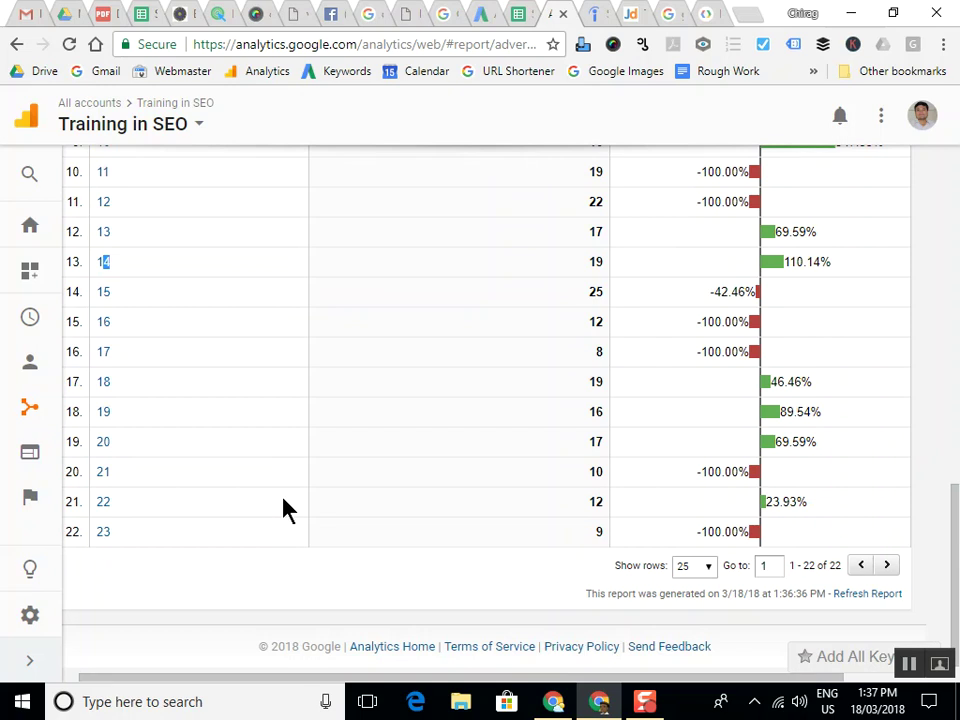
{"action": "left_click_drag", "start_coordinate": [130, 397], "coordinate": [150, 455]}
{"action": "left_click", "coordinate": [223, 482]}
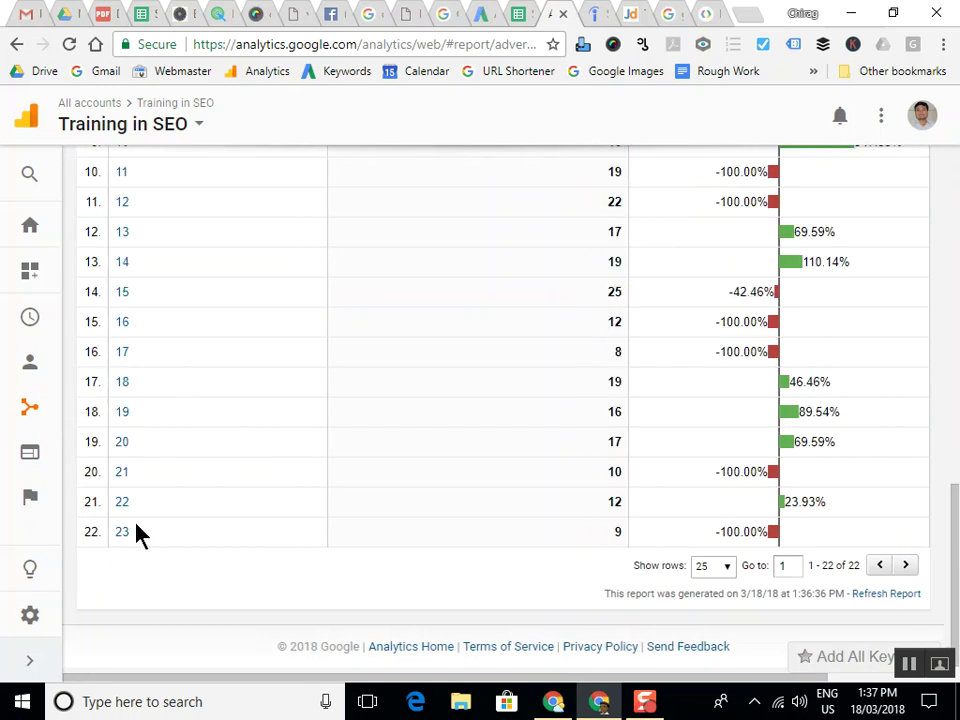
{"action": "left_click_drag", "start_coordinate": [91, 501], "coordinate": [172, 512]}
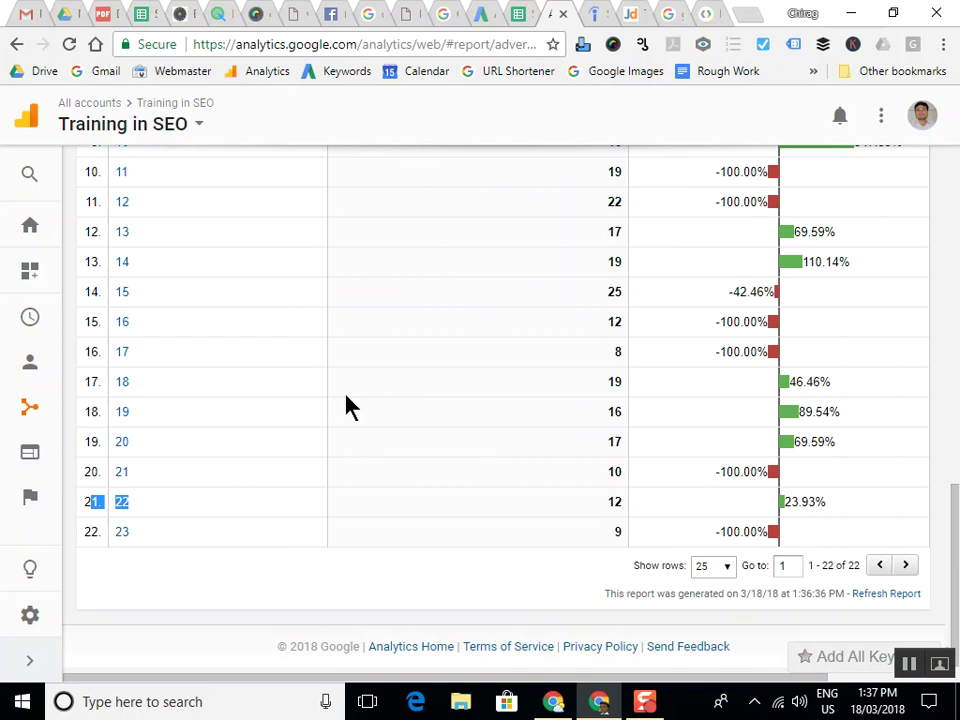
Change the report's primary dimension to Day of Week and review the goal conversion rate comparison for each day
{"action": "scroll", "coordinate": [345, 403], "scroll_direction": "up", "scroll_amount": 9}
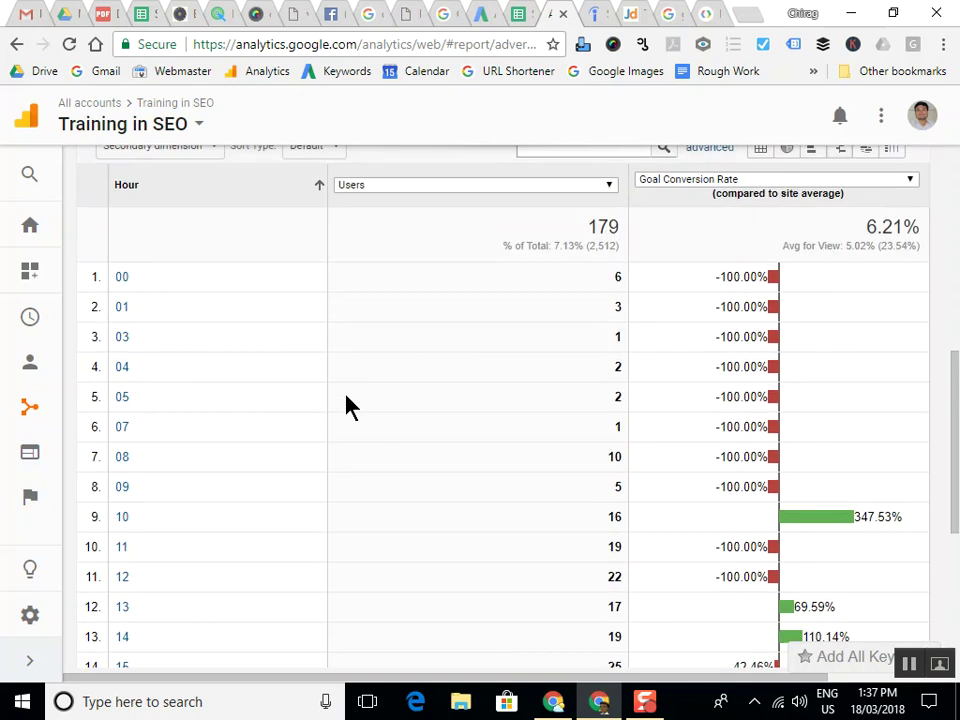
{"action": "scroll", "coordinate": [697, 478], "scroll_direction": "down", "scroll_amount": 3}
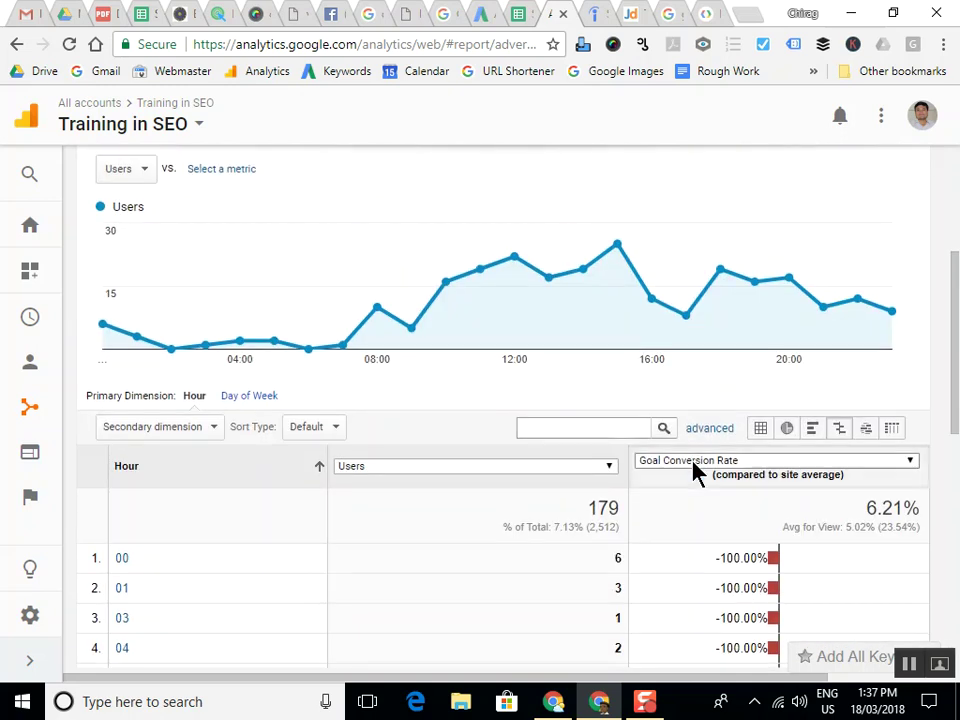
{"action": "left_click", "coordinate": [242, 395]}
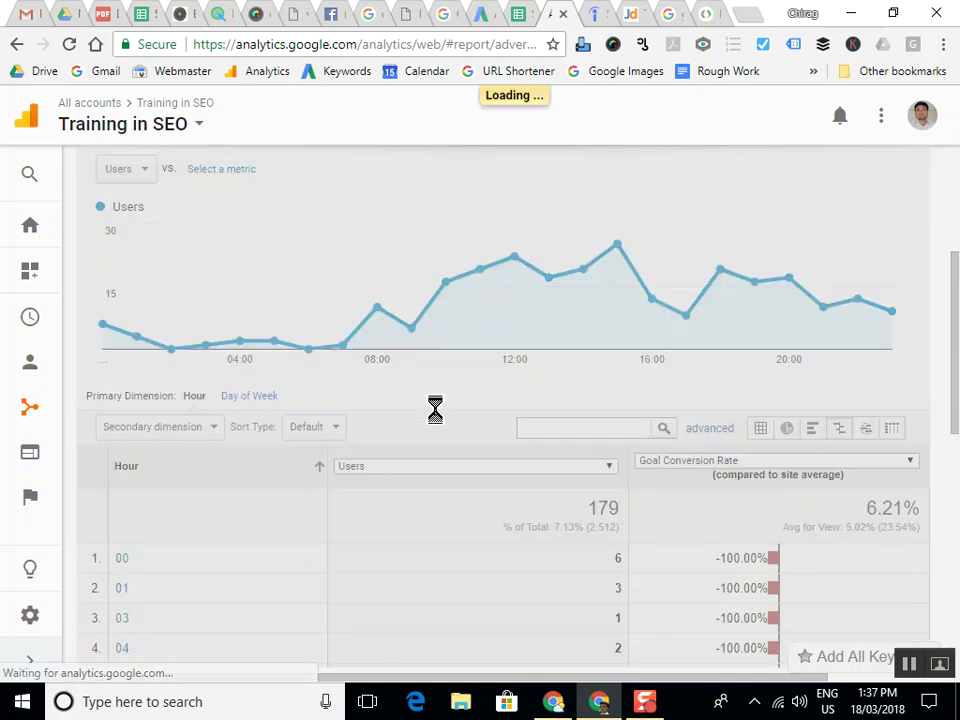
{"action": "scroll", "coordinate": [465, 405], "scroll_direction": "down", "scroll_amount": 2}
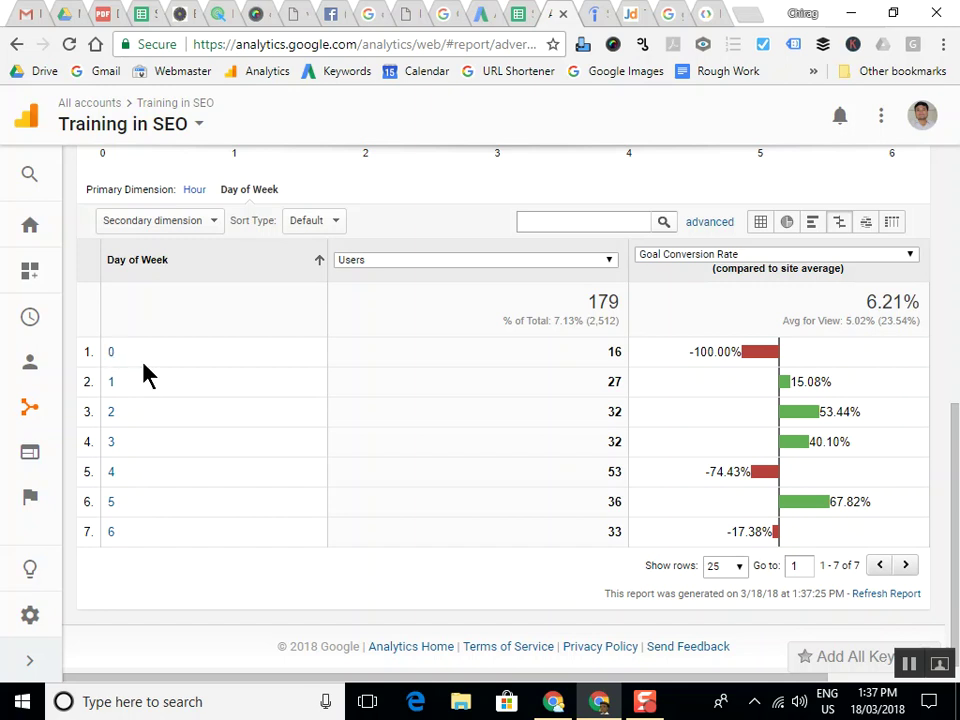
{"action": "triple_click", "coordinate": [77, 353]}
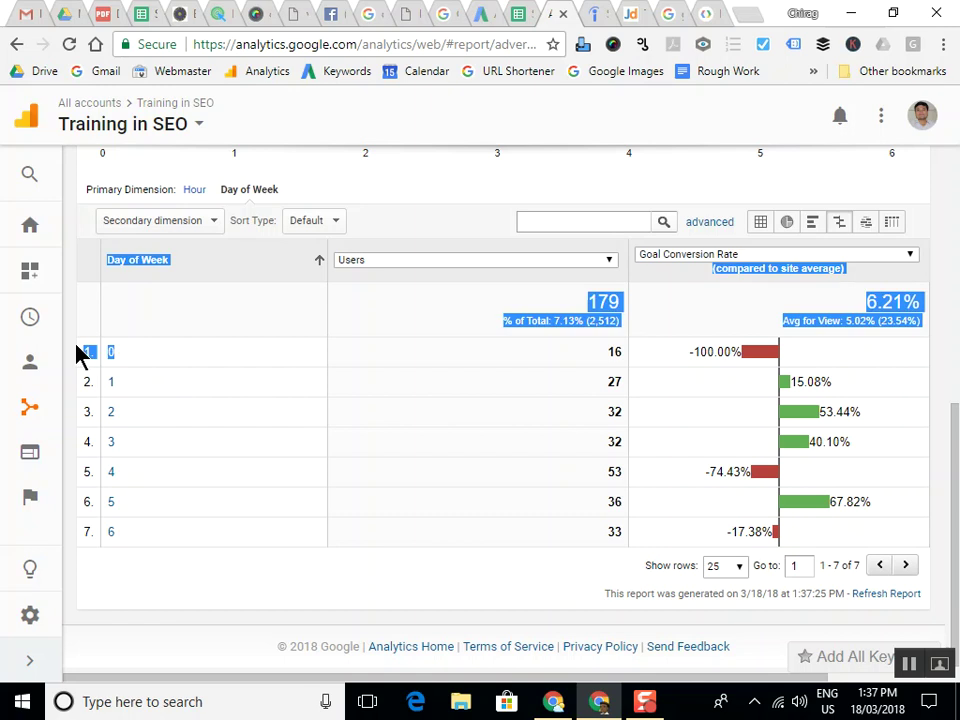
{"action": "triple_click", "coordinate": [118, 548]}
{"action": "left_click", "coordinate": [140, 551]}
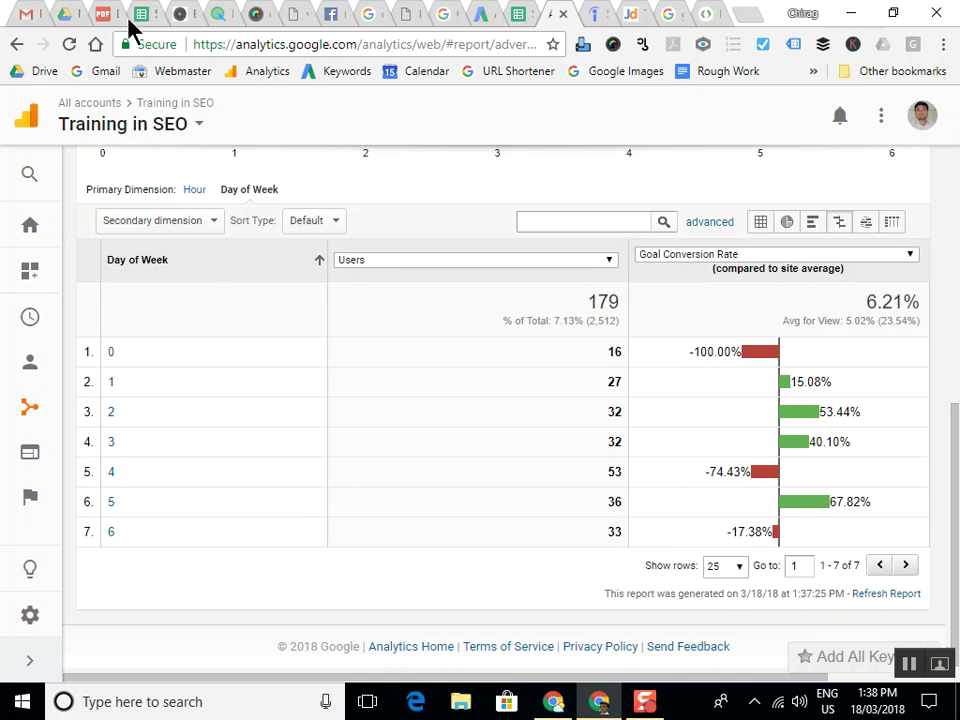
Browse the reports listed under Acquisition, Audience, Behavior and Conversions
{"action": "mouse_move", "coordinate": [30, 427]}
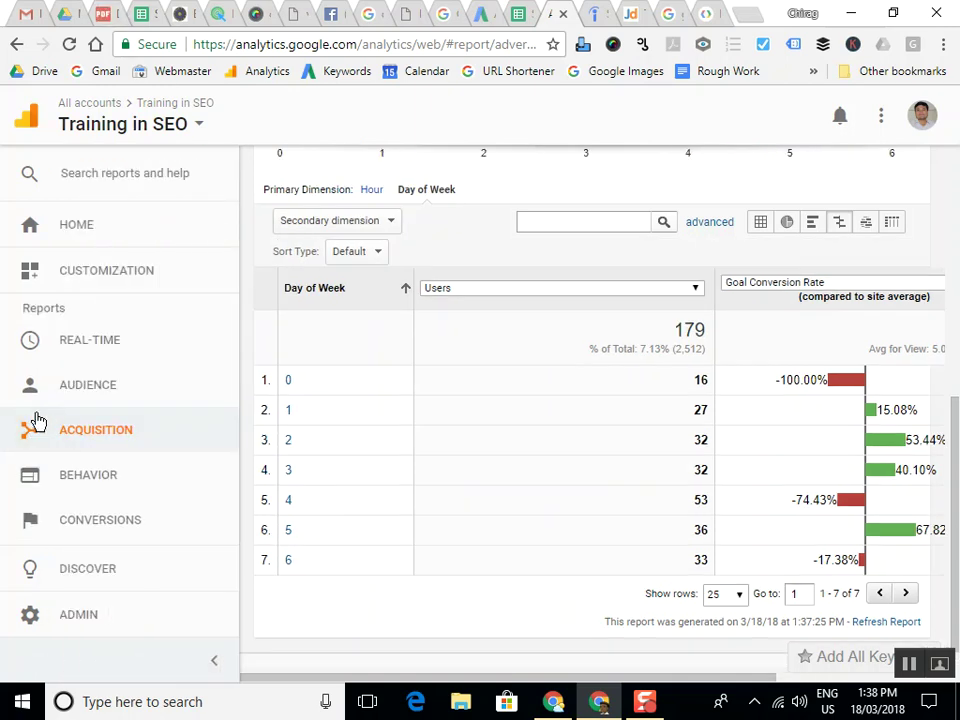
{"action": "left_click", "coordinate": [85, 438]}
{"action": "scroll", "coordinate": [176, 508], "scroll_direction": "down", "scroll_amount": 4}
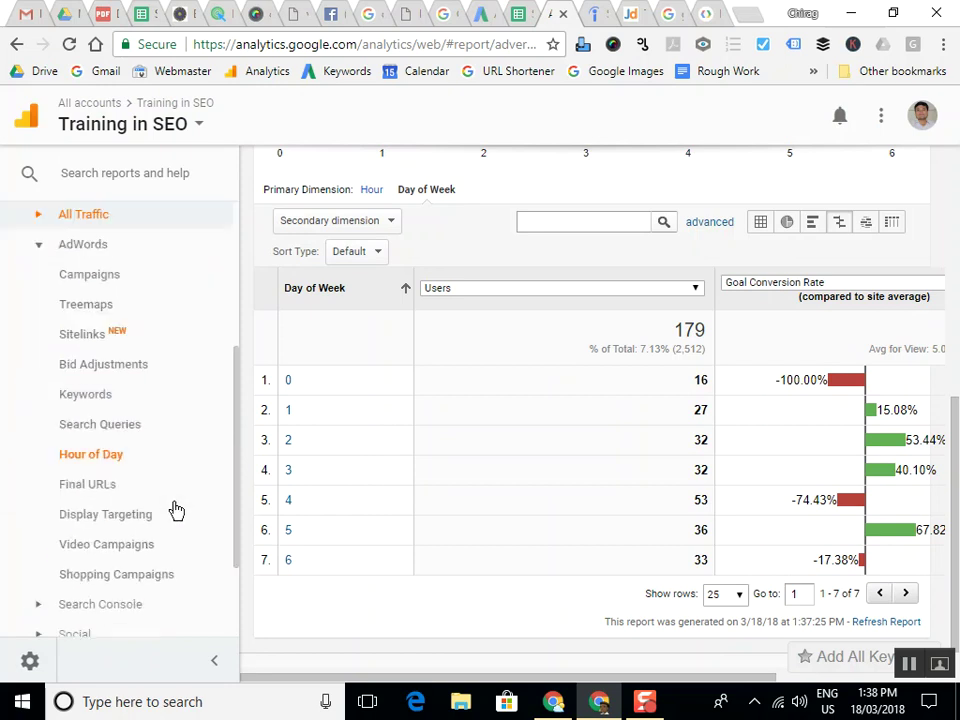
{"action": "scroll", "coordinate": [107, 370], "scroll_direction": "up", "scroll_amount": 4}
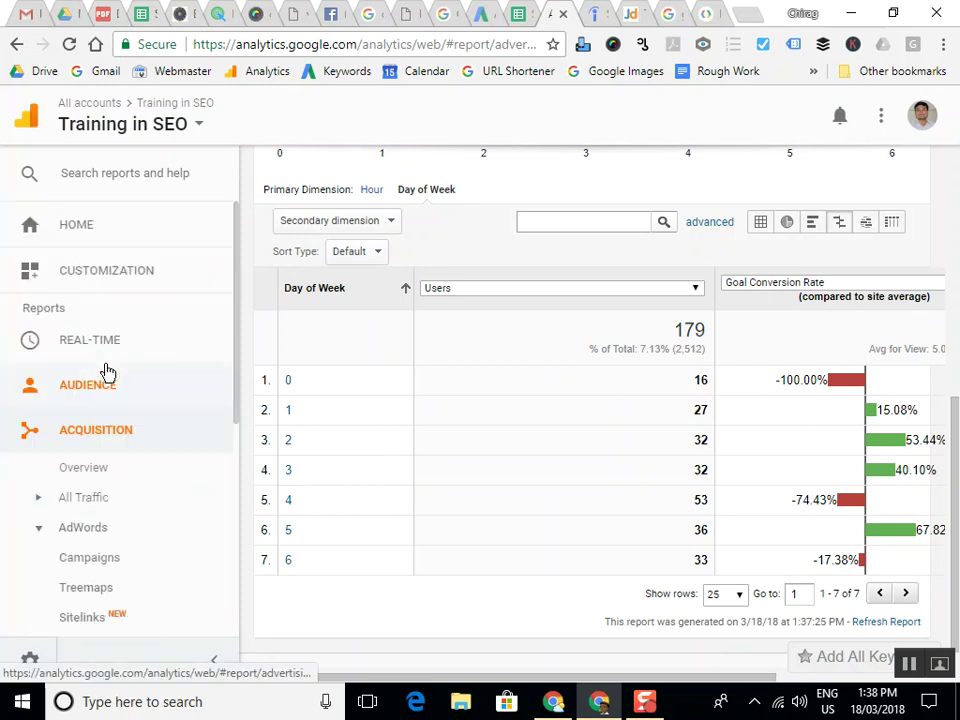
{"action": "left_click", "coordinate": [110, 396]}
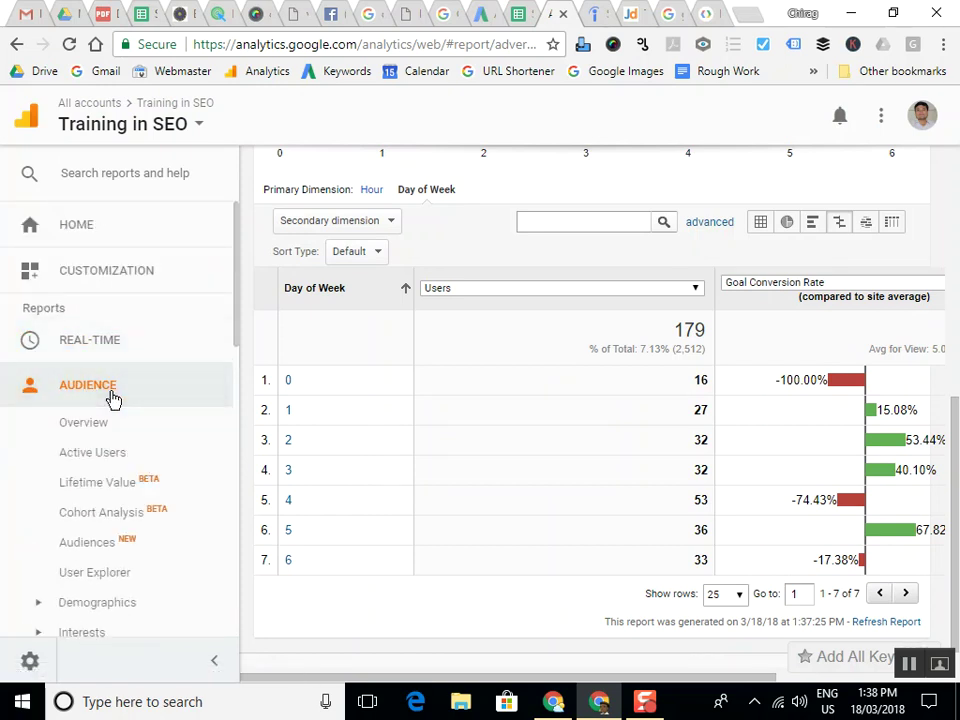
{"action": "scroll", "coordinate": [120, 426], "scroll_direction": "down", "scroll_amount": 5}
{"action": "scroll", "coordinate": [122, 426], "scroll_direction": "down", "scroll_amount": 5}
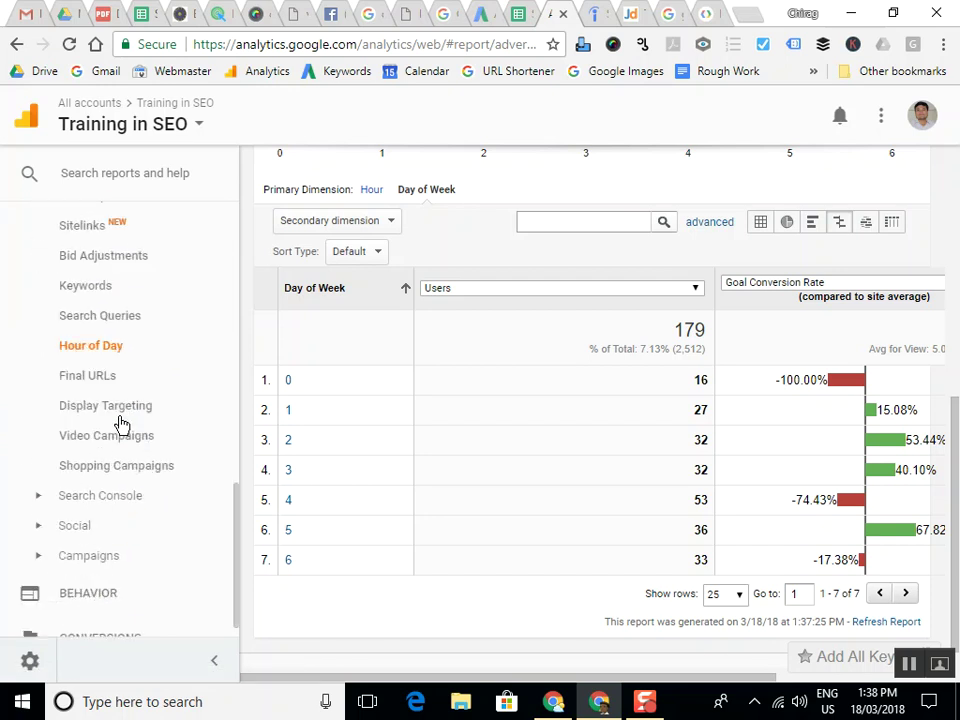
{"action": "left_click", "coordinate": [144, 568]}
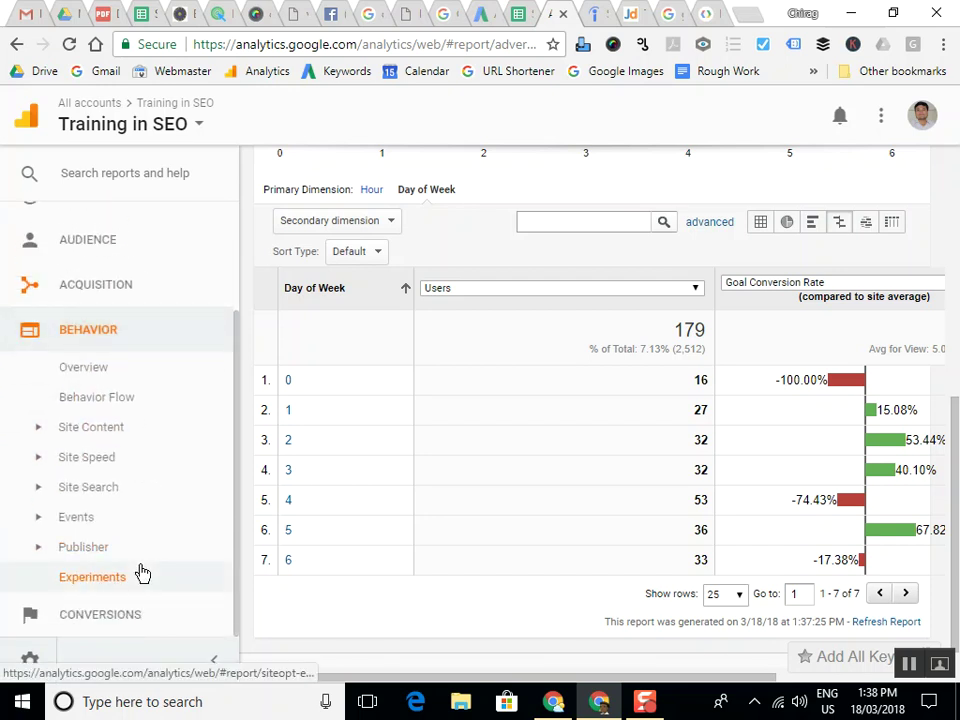
{"action": "left_click", "coordinate": [133, 620]}
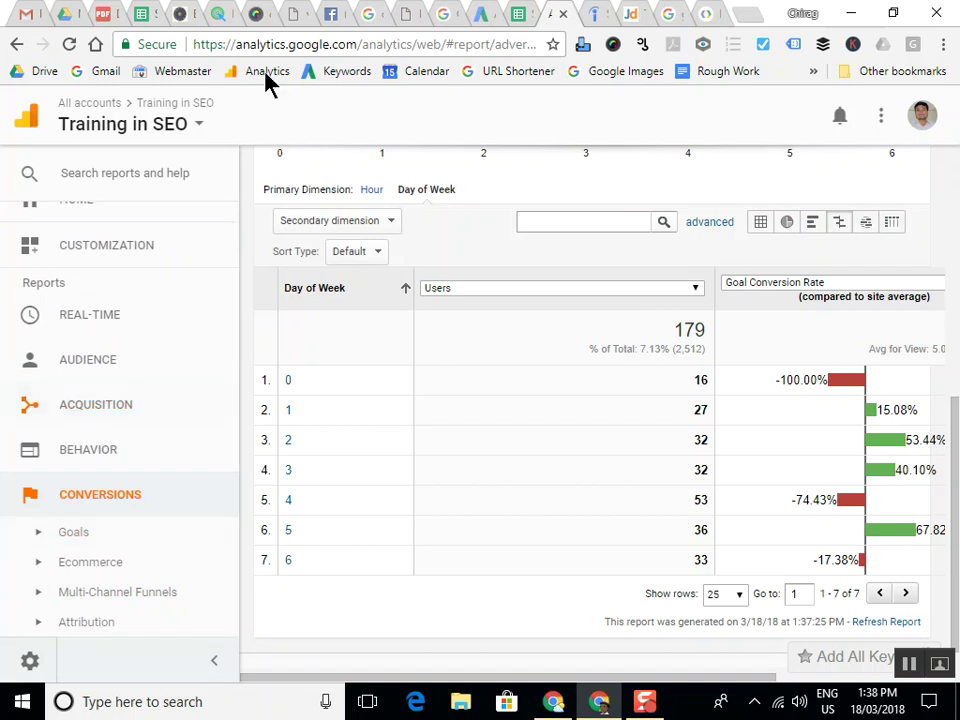
Switch to the course syllabus PDF and go to the Google + Bing Paid promotion (PPC) training topics
{"action": "left_click", "coordinate": [98, 12]}
{"action": "scroll", "coordinate": [608, 420], "scroll_direction": "down", "scroll_amount": 3}
{"action": "scroll", "coordinate": [608, 418], "scroll_direction": "down", "scroll_amount": 7}
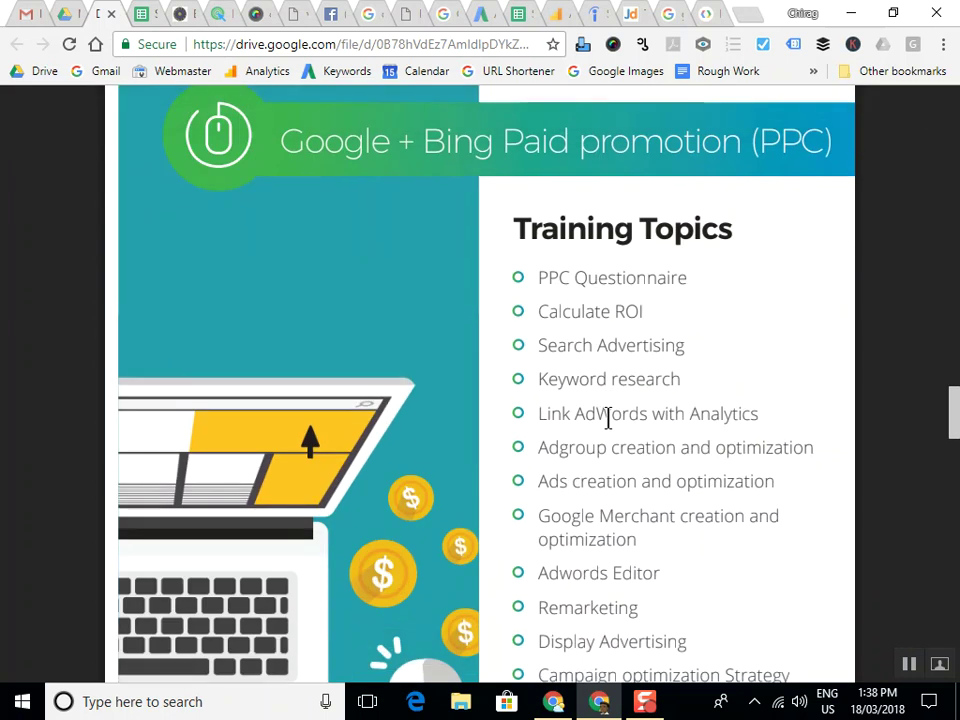
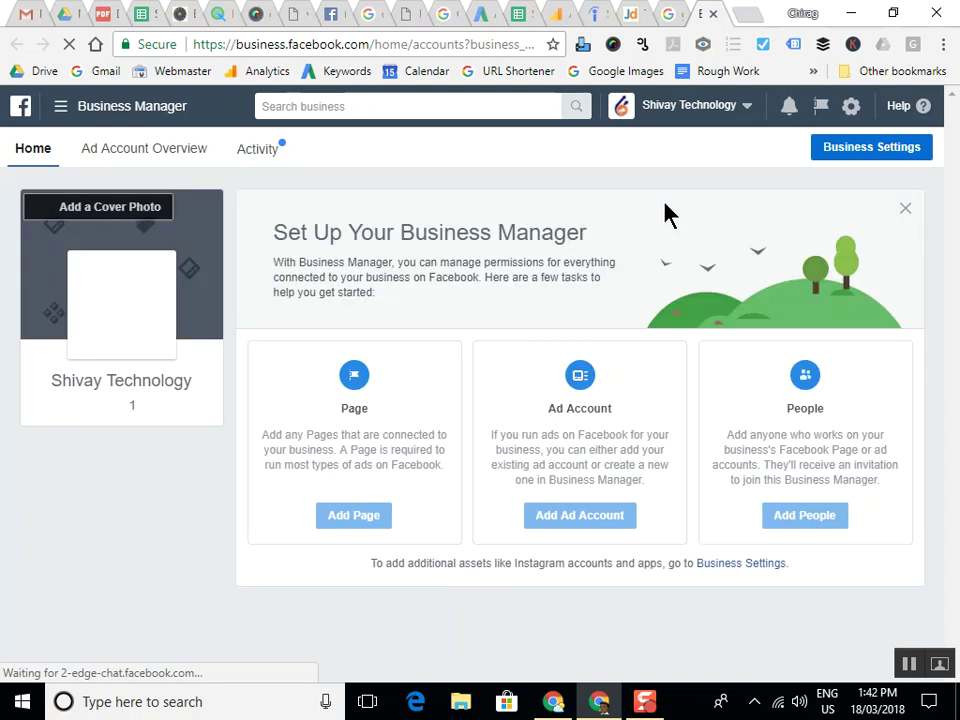
Switch from the Shivay Technology business account to the personal ad account in Facebook Ads Manager
{"action": "left_click", "coordinate": [742, 107]}
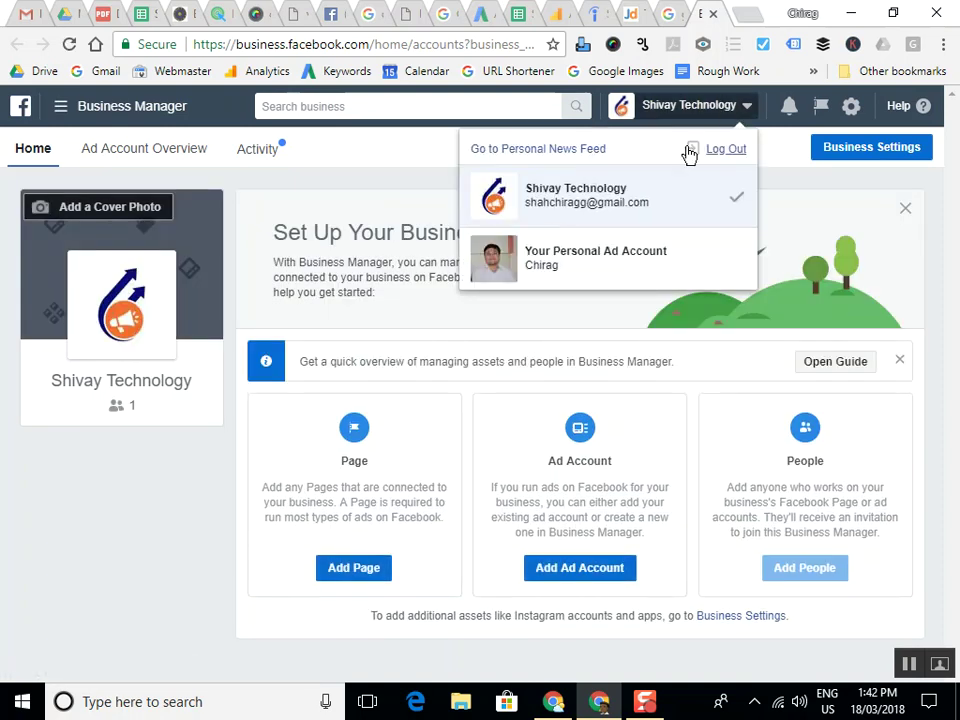
{"action": "left_click", "coordinate": [591, 258]}
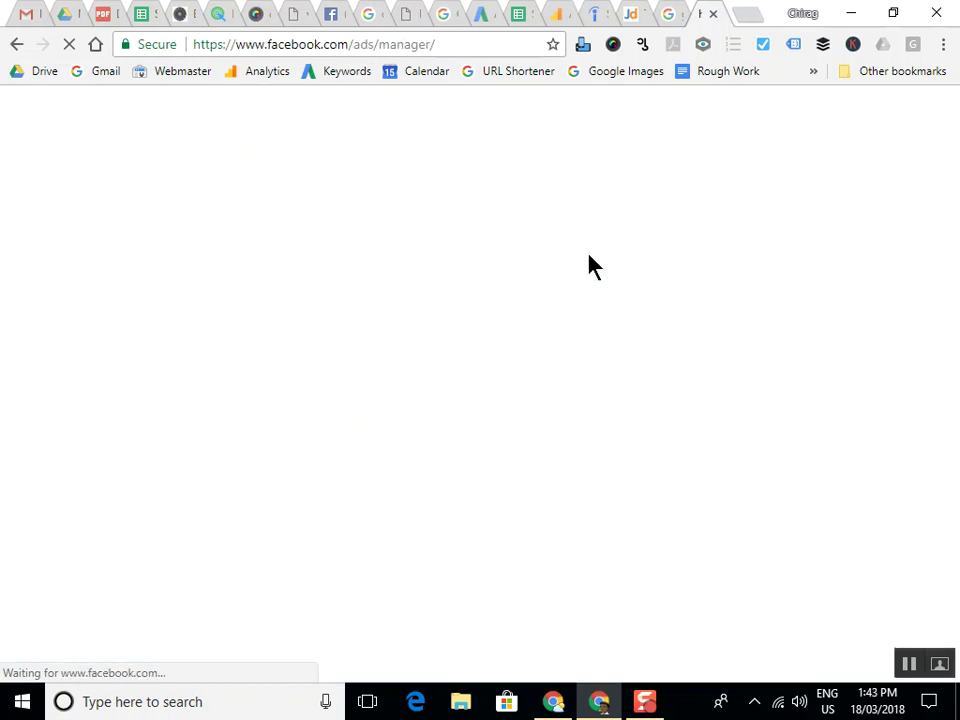
{"action": "left_click", "coordinate": [469, 44]}
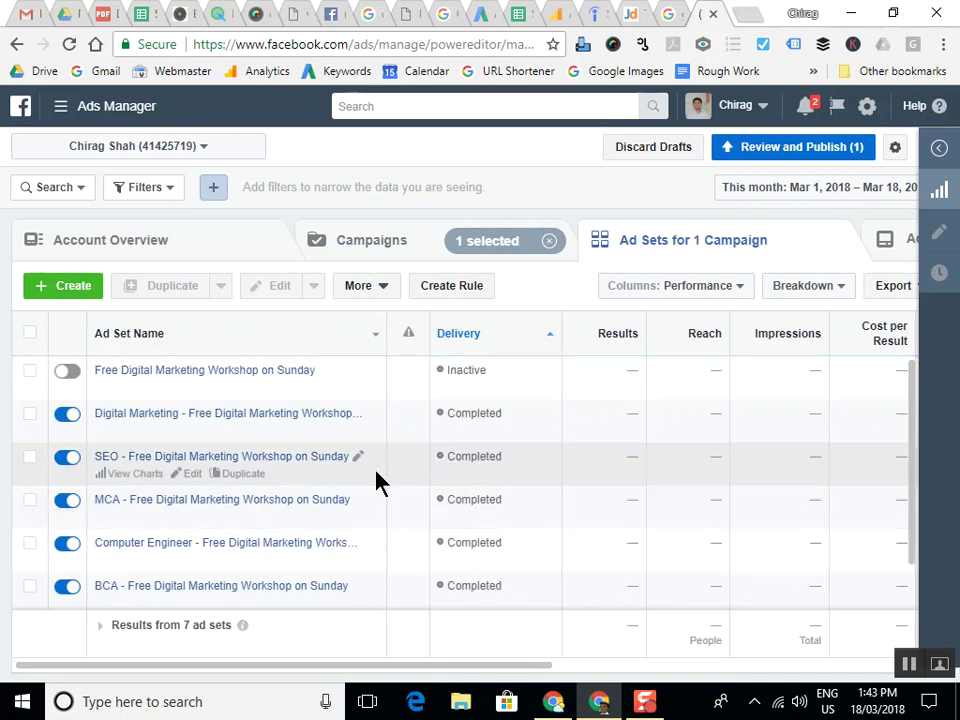
Open the ads of the "Digital Marketing - Free Digital Marketing Workshop" ad set and set the date range to Lifetime
{"action": "left_click", "coordinate": [294, 416]}
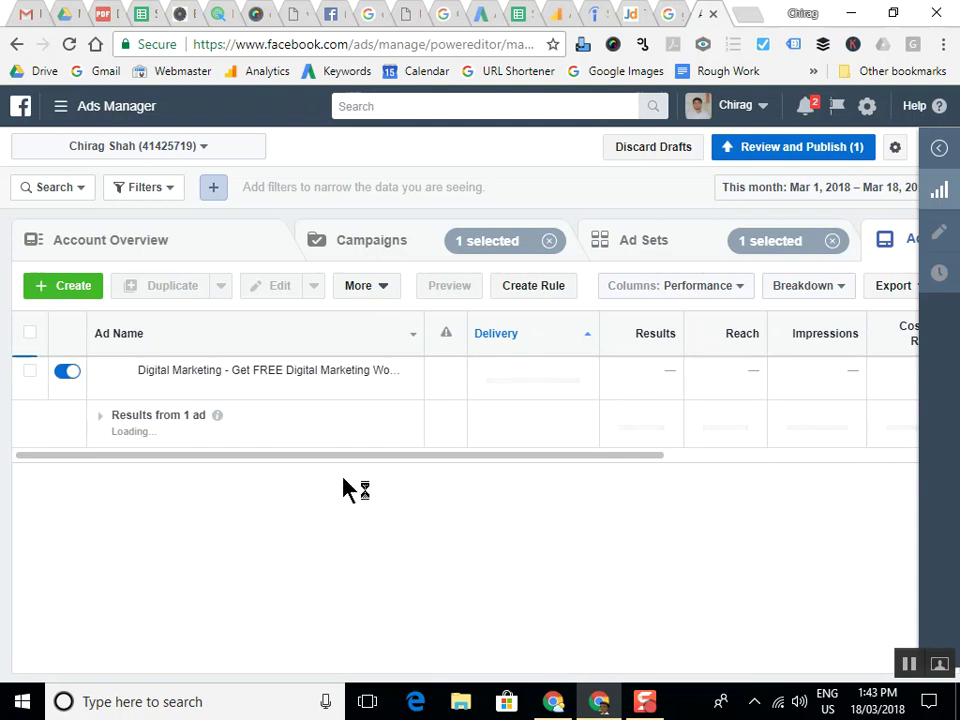
{"action": "left_click_drag", "start_coordinate": [467, 456], "coordinate": [551, 461]}
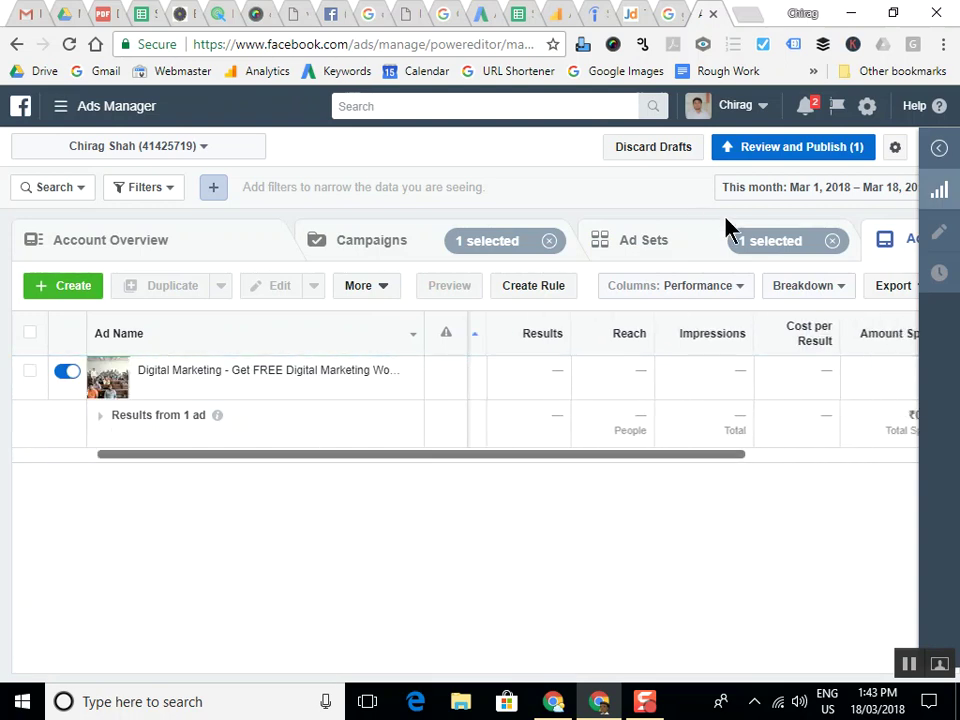
{"action": "left_click", "coordinate": [758, 199]}
{"action": "left_click", "coordinate": [375, 229]}
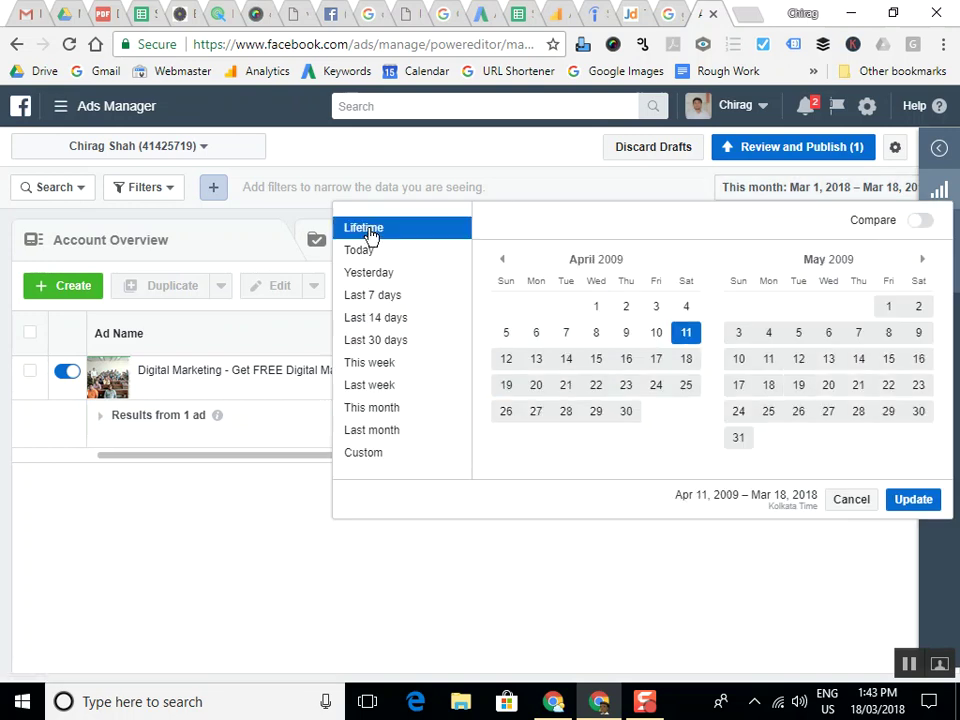
{"action": "left_click", "coordinate": [909, 501]}
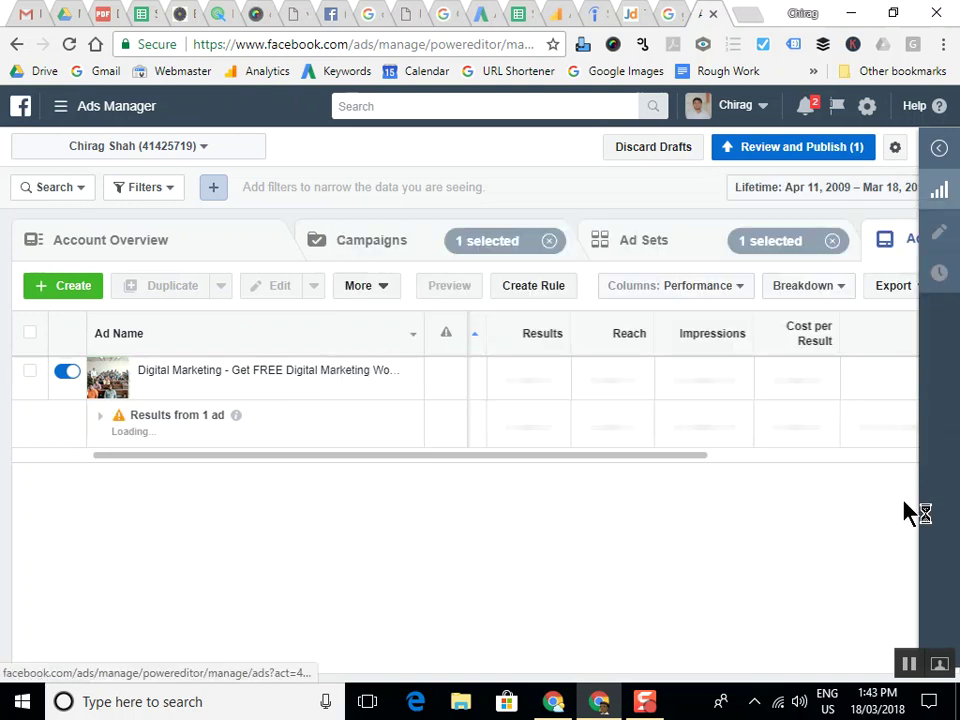
Review the Digital Marketing workshop ad's performance columns, from results and reach through cost per result and amount spent
{"action": "left_click_drag", "start_coordinate": [596, 454], "coordinate": [430, 466]}
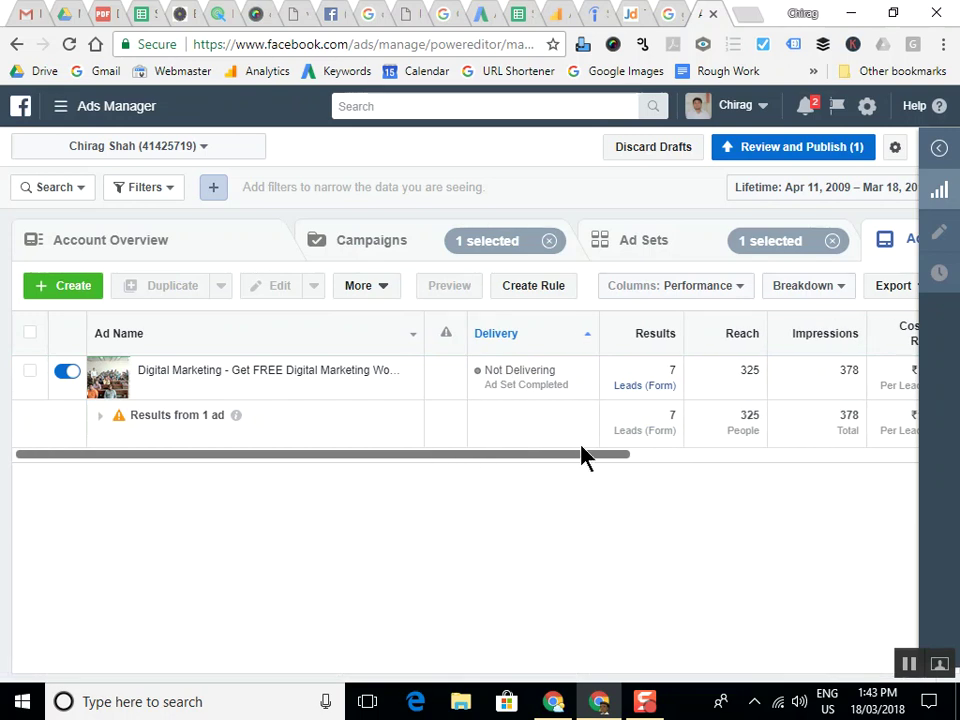
{"action": "left_click_drag", "start_coordinate": [580, 450], "coordinate": [647, 459]}
{"action": "left_click", "coordinate": [652, 455]}
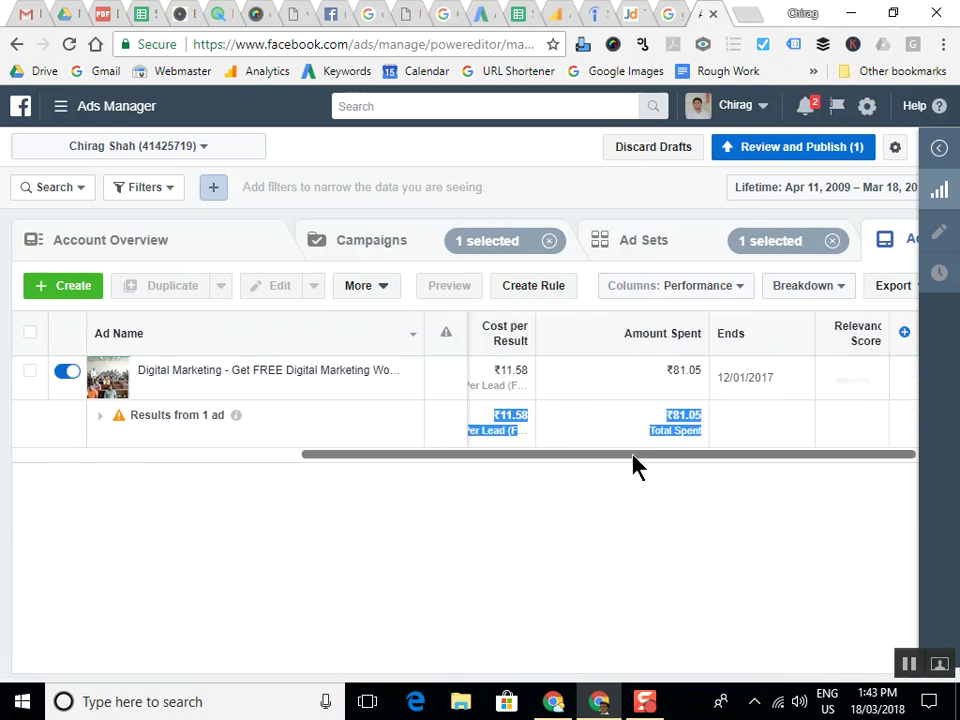
Open the ads of the "Free Digital Marketing Workshop on Sunday" ad set and highlight the Google Analytics lecture ad's lead results
{"action": "left_click", "coordinate": [664, 250]}
{"action": "mouse_move", "coordinate": [302, 434]}
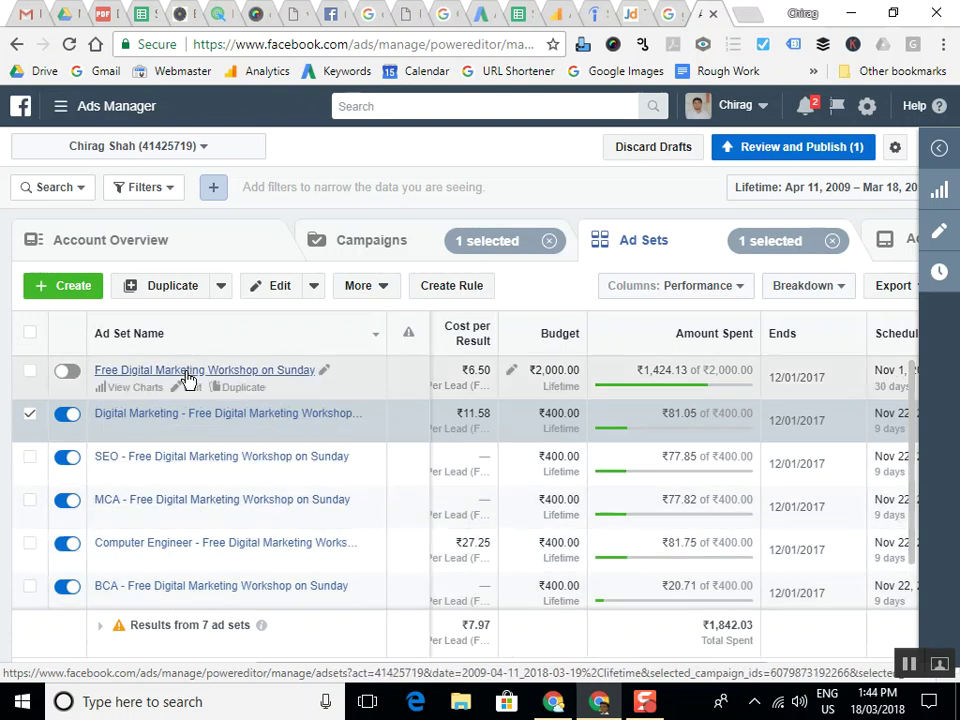
{"action": "left_click", "coordinate": [196, 373]}
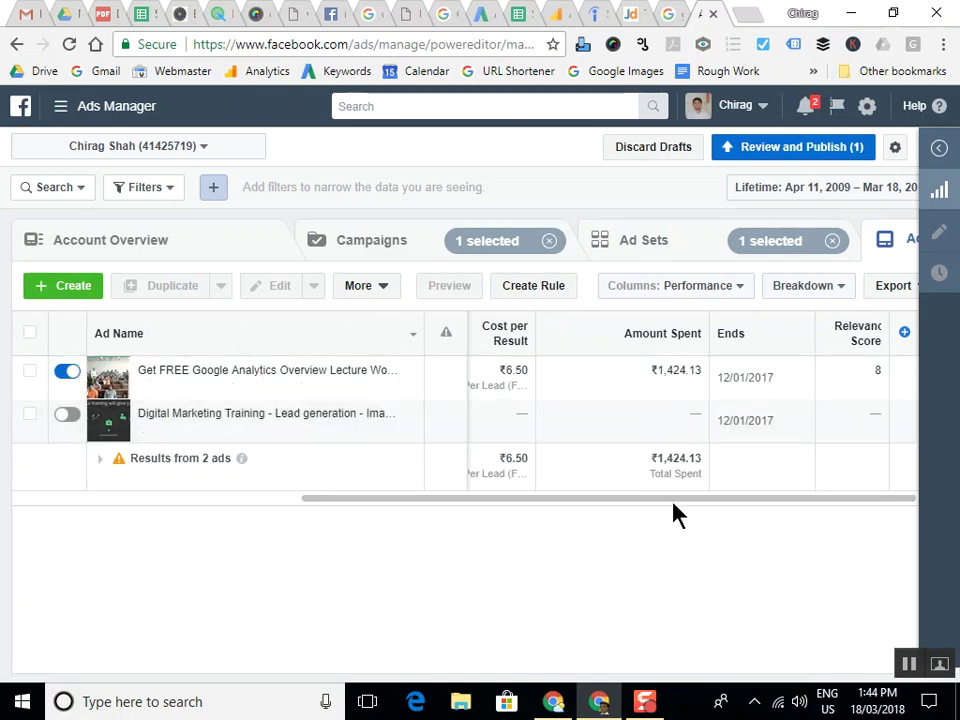
{"action": "left_click_drag", "start_coordinate": [675, 502], "coordinate": [362, 506]}
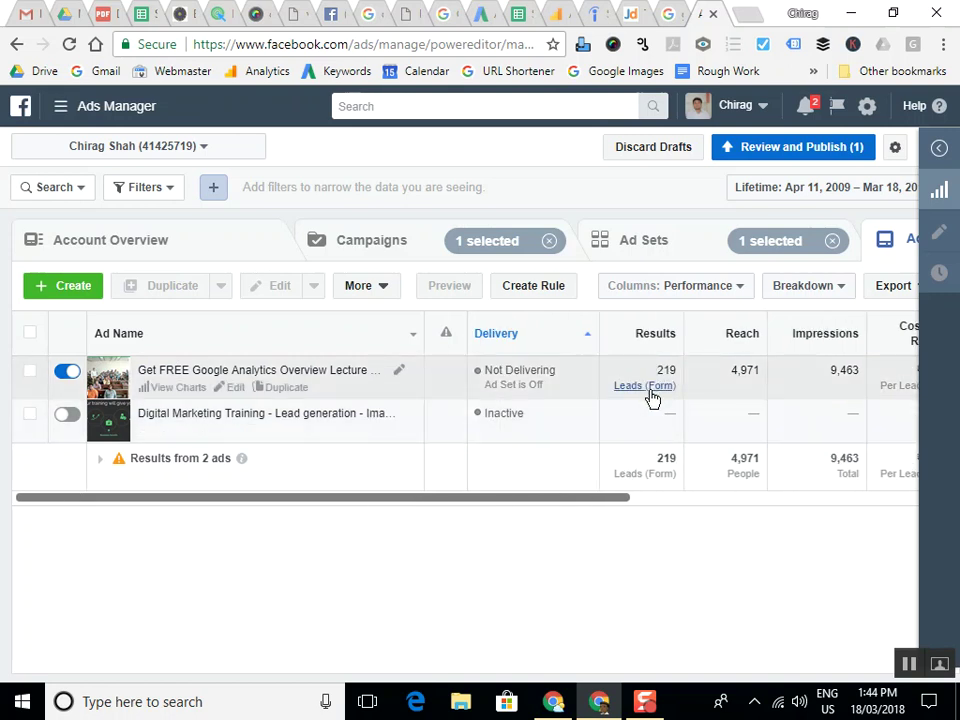
{"action": "left_click_drag", "start_coordinate": [658, 368], "coordinate": [677, 368]}
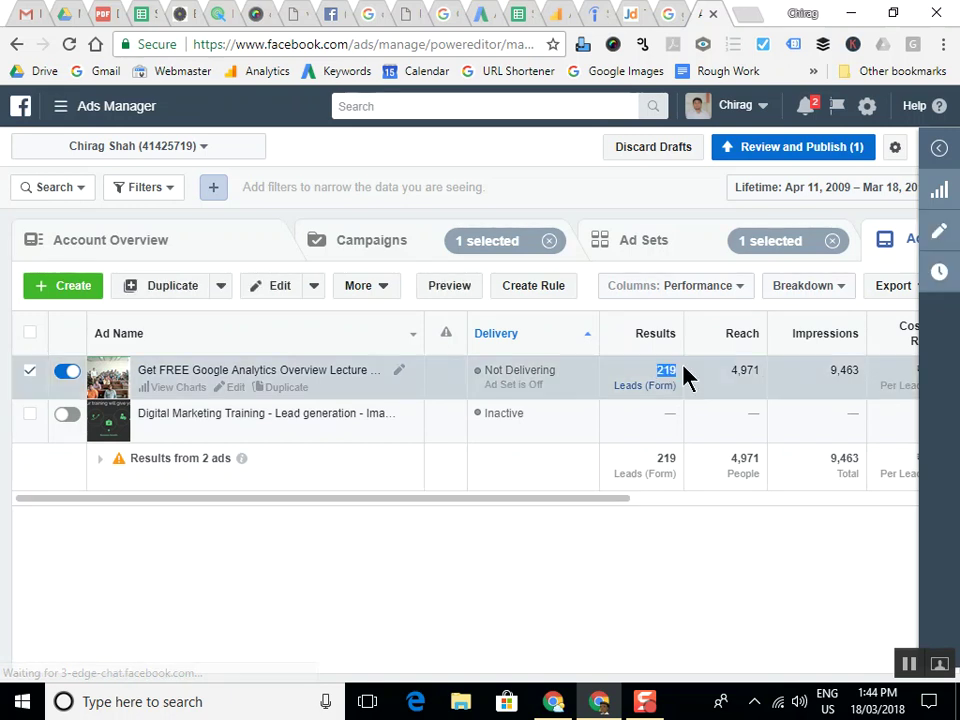
Examine the Google Analytics lecture ad's reach, impressions and cost per result columns
{"action": "left_click_drag", "start_coordinate": [612, 500], "coordinate": [699, 508]}
{"action": "left_click", "coordinate": [593, 510]}
{"action": "mouse_move", "coordinate": [785, 372]}
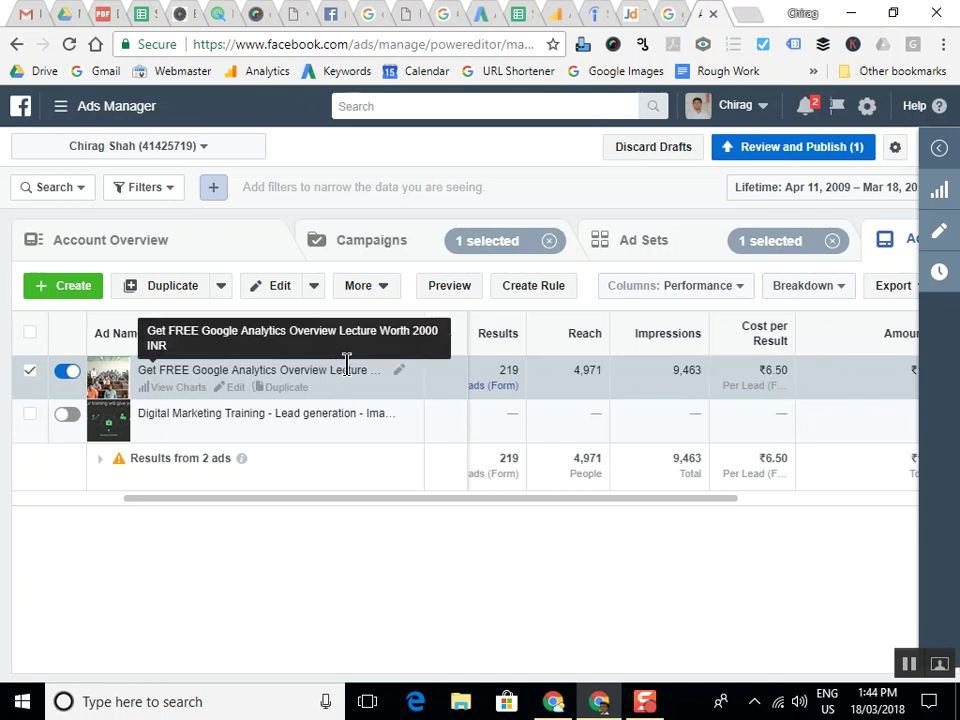
Open the "Get FREE Google Analytics Overview Lecture Worth 2000 INR" ad for editing and preview it as Desktop News Feed
{"action": "left_click", "coordinate": [231, 387]}
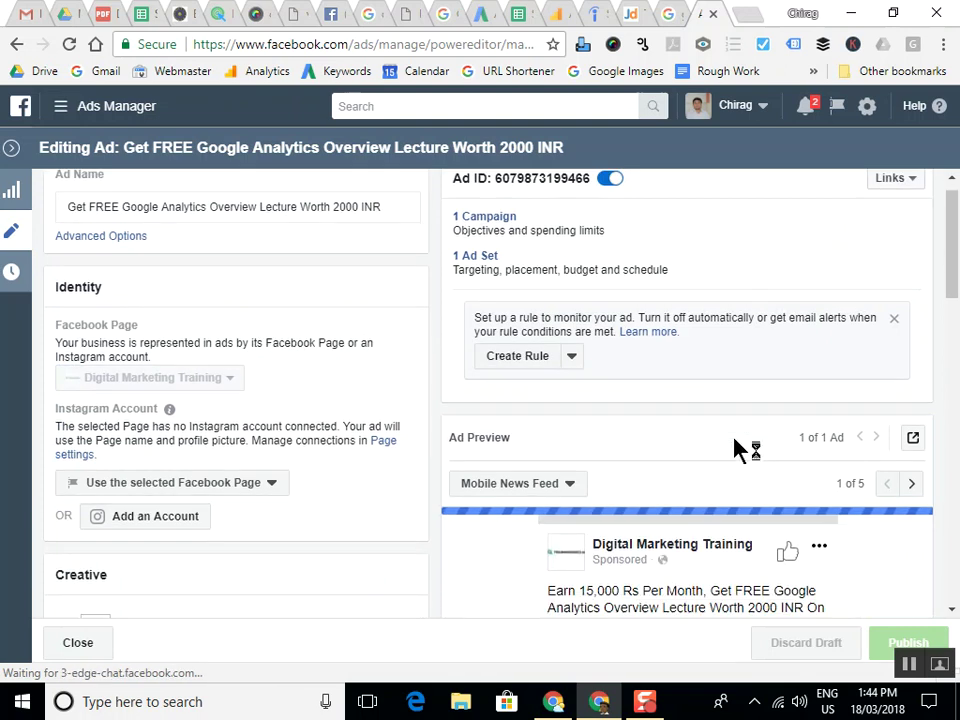
{"action": "scroll", "coordinate": [735, 450], "scroll_direction": "down", "scroll_amount": 3}
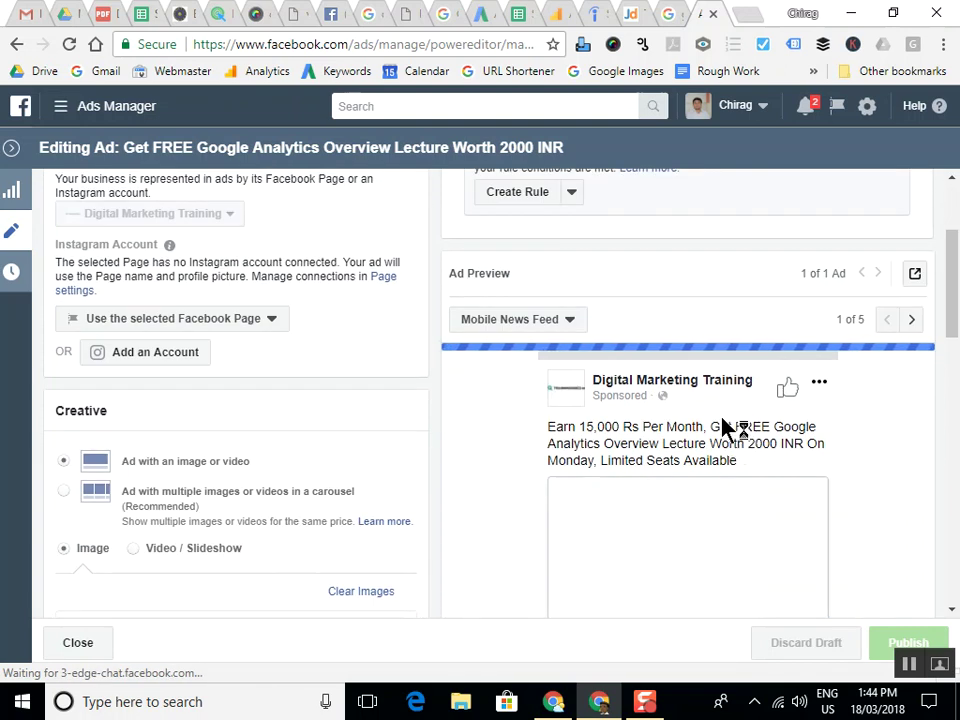
{"action": "scroll", "coordinate": [795, 462], "scroll_direction": "down", "scroll_amount": 3}
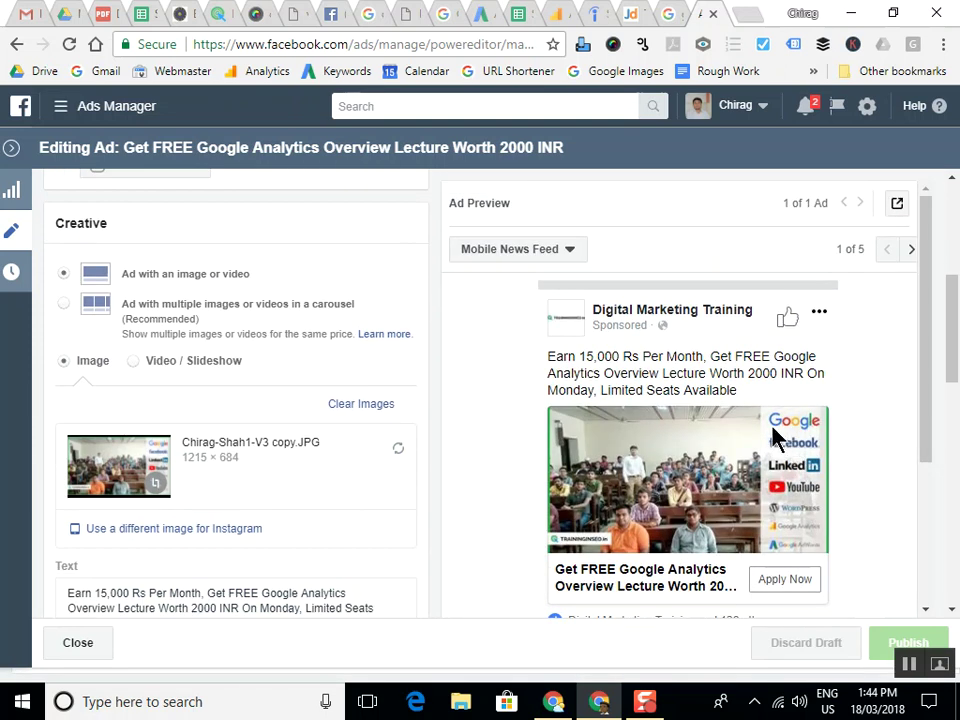
{"action": "left_click", "coordinate": [548, 255]}
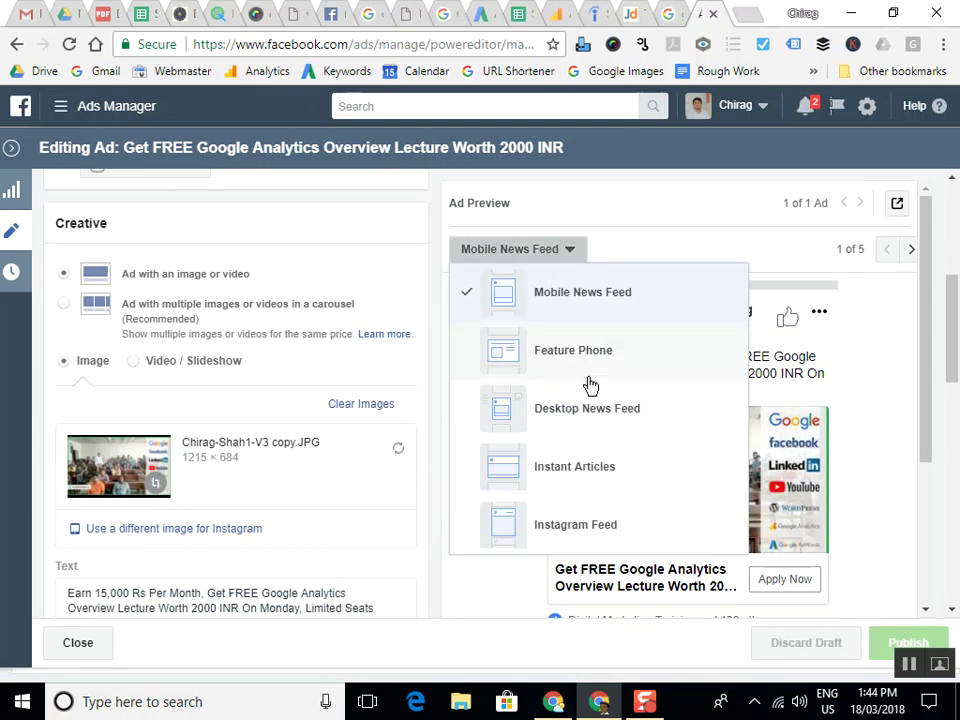
{"action": "left_click", "coordinate": [600, 420]}
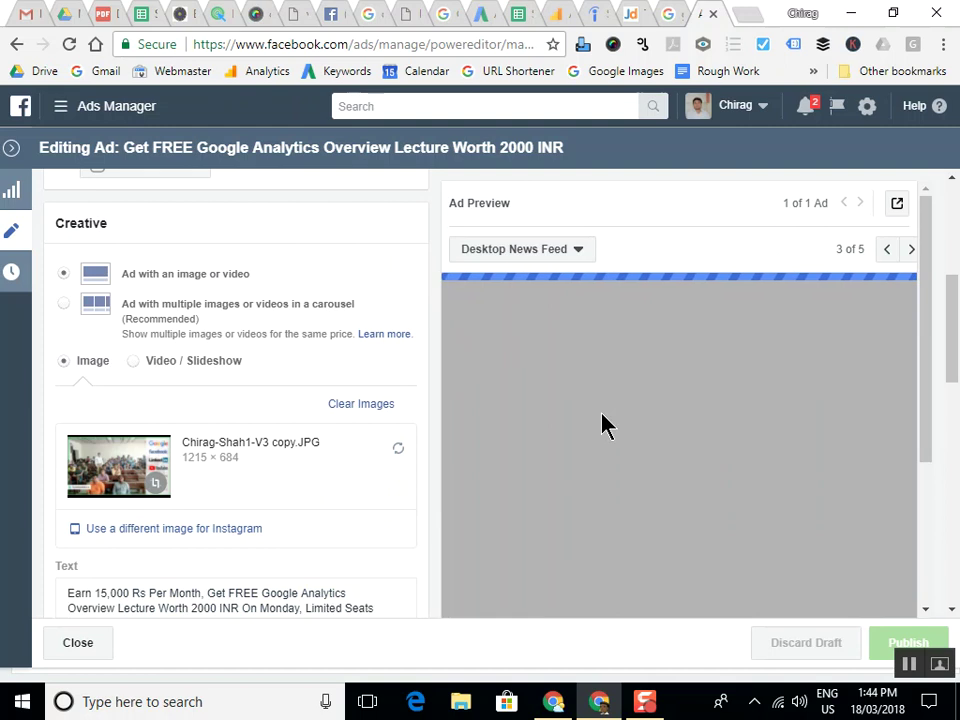